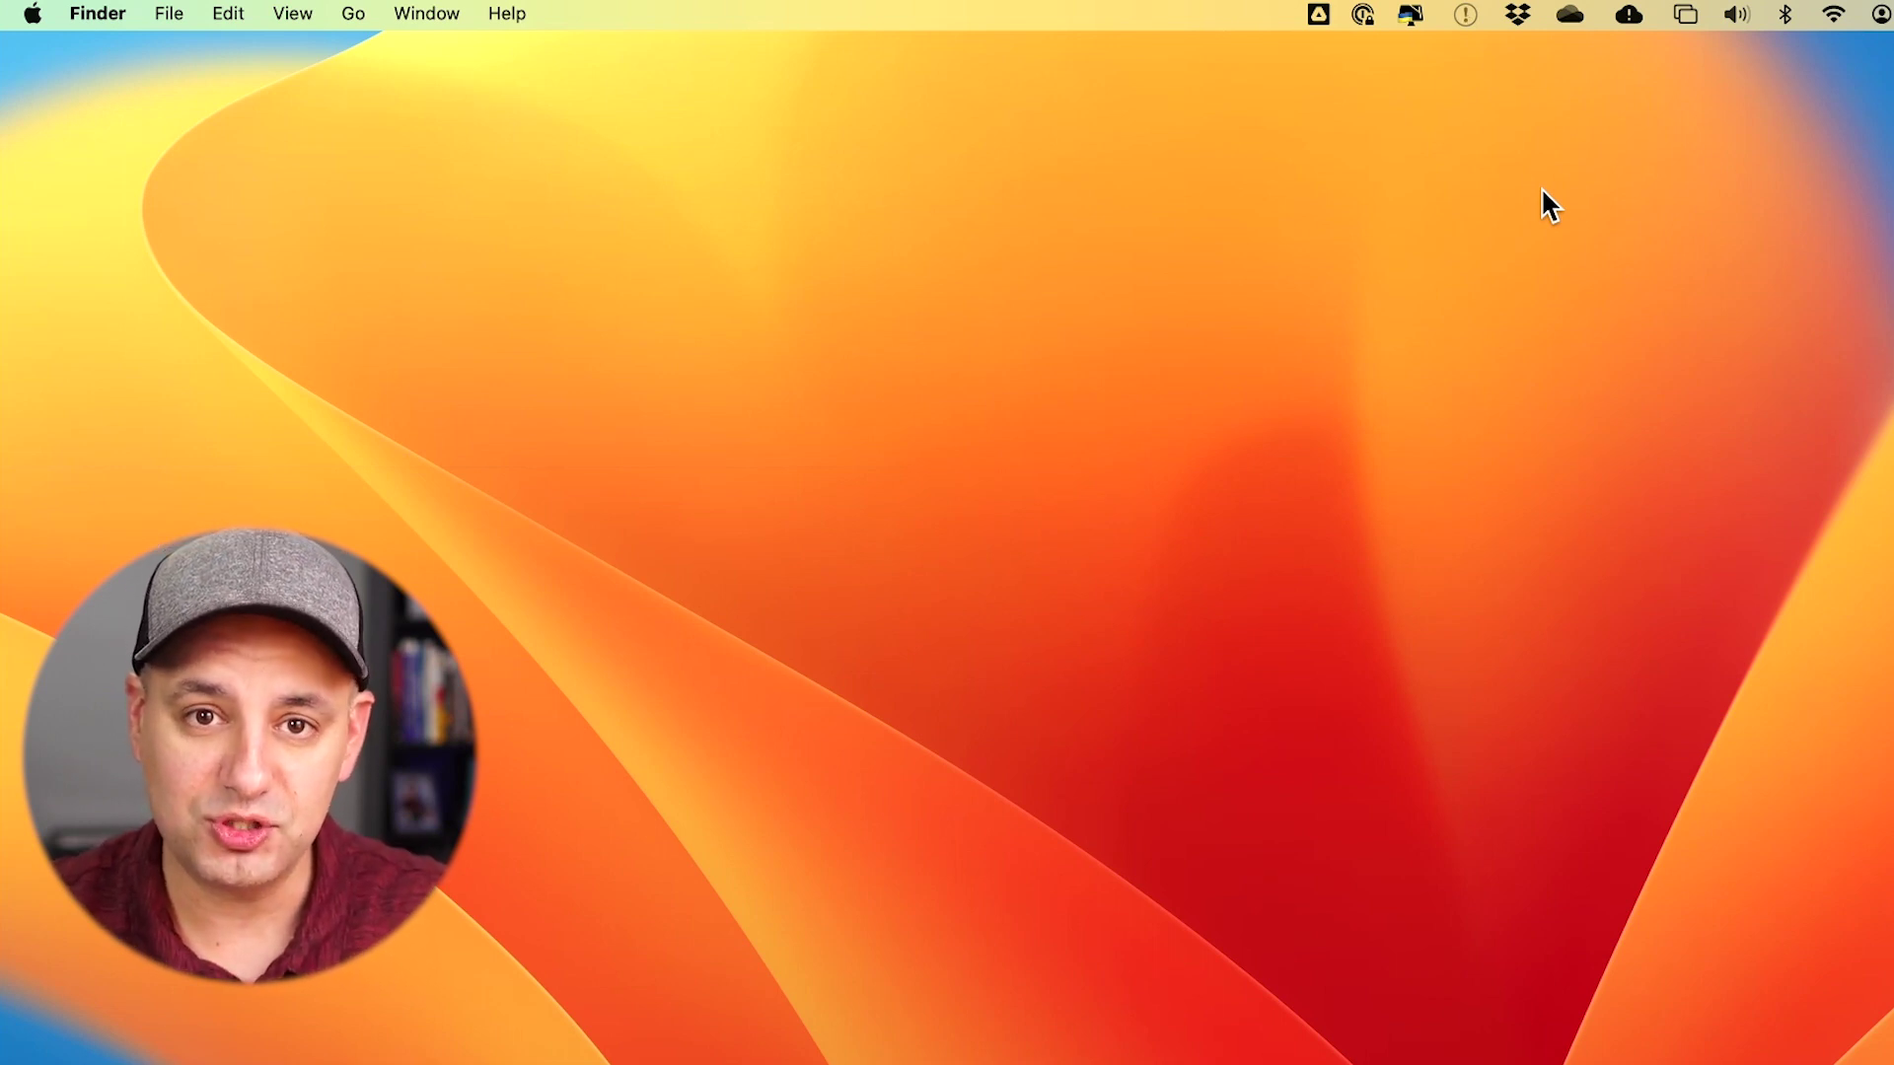
# Step: Open About This Mac and its More Info page showing macOS Ventura 13.1, displays and storage
pyautogui.click(46, 14)
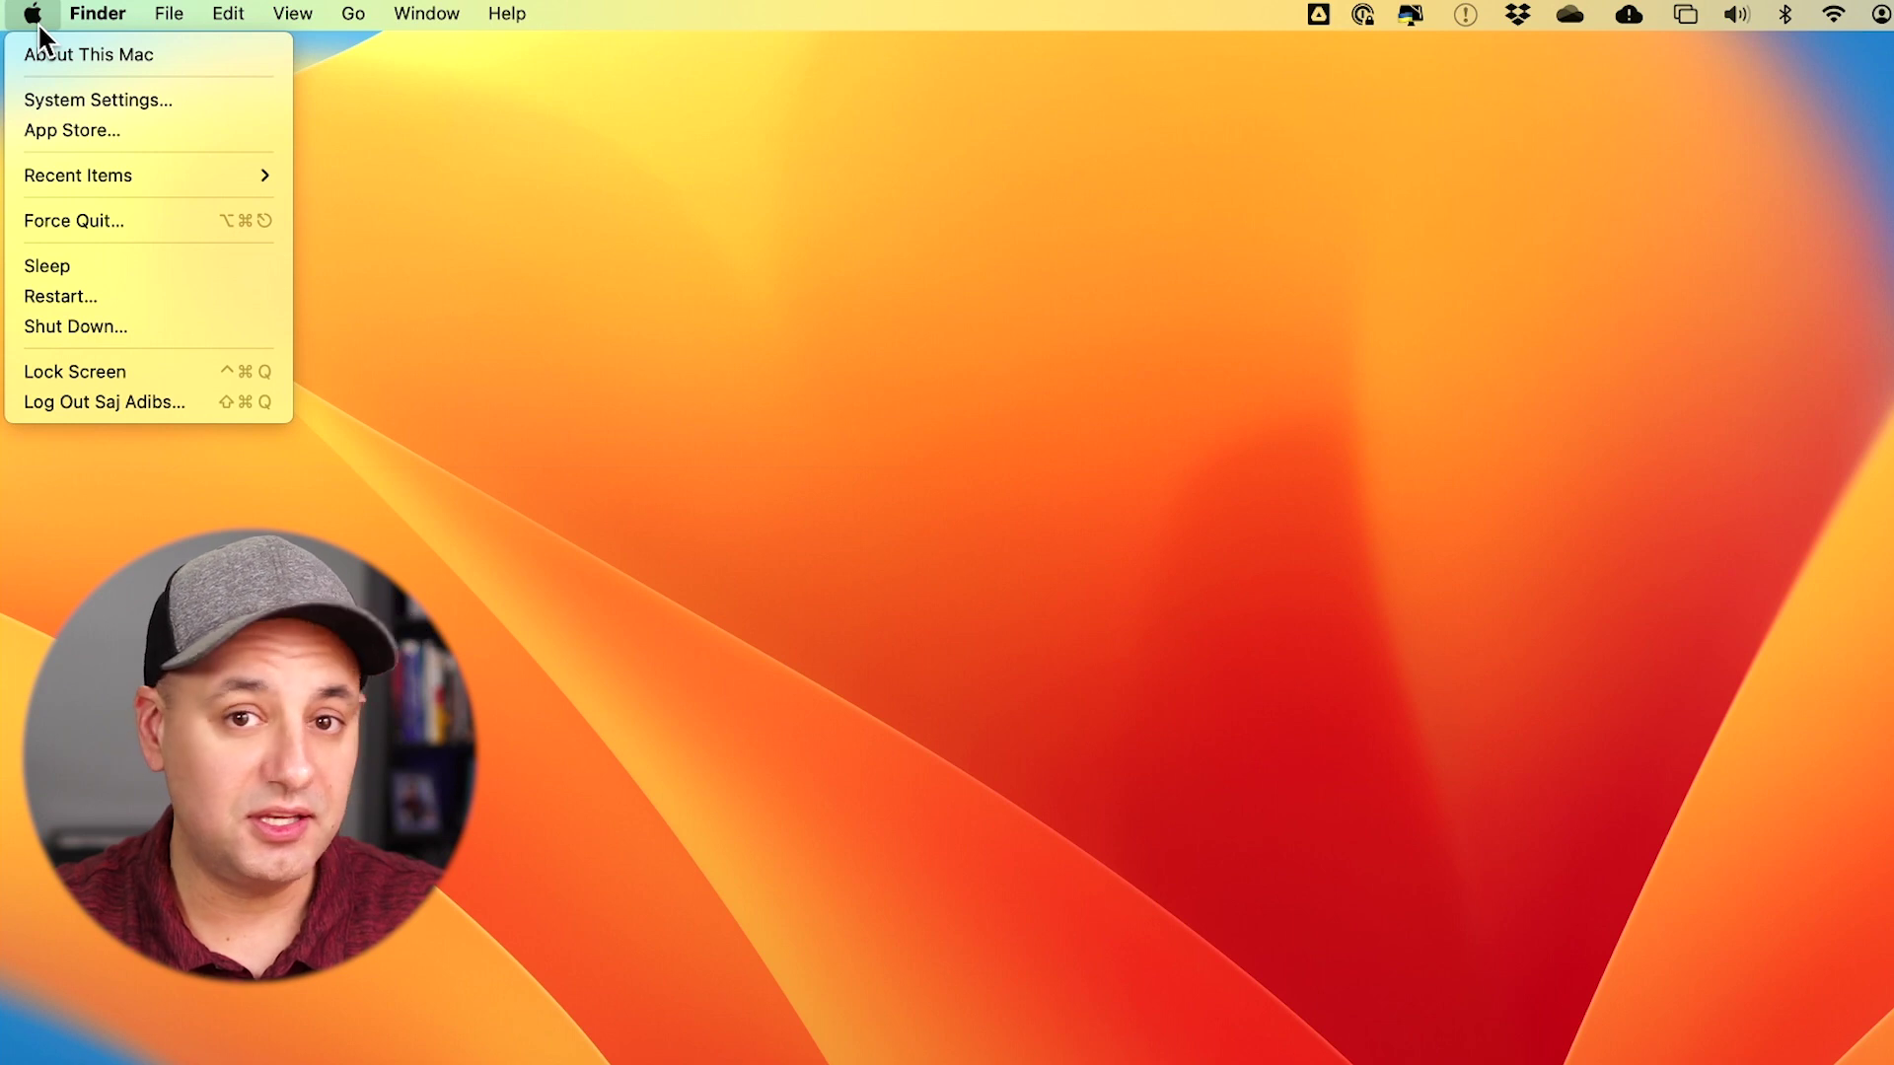
pyautogui.click(109, 54)
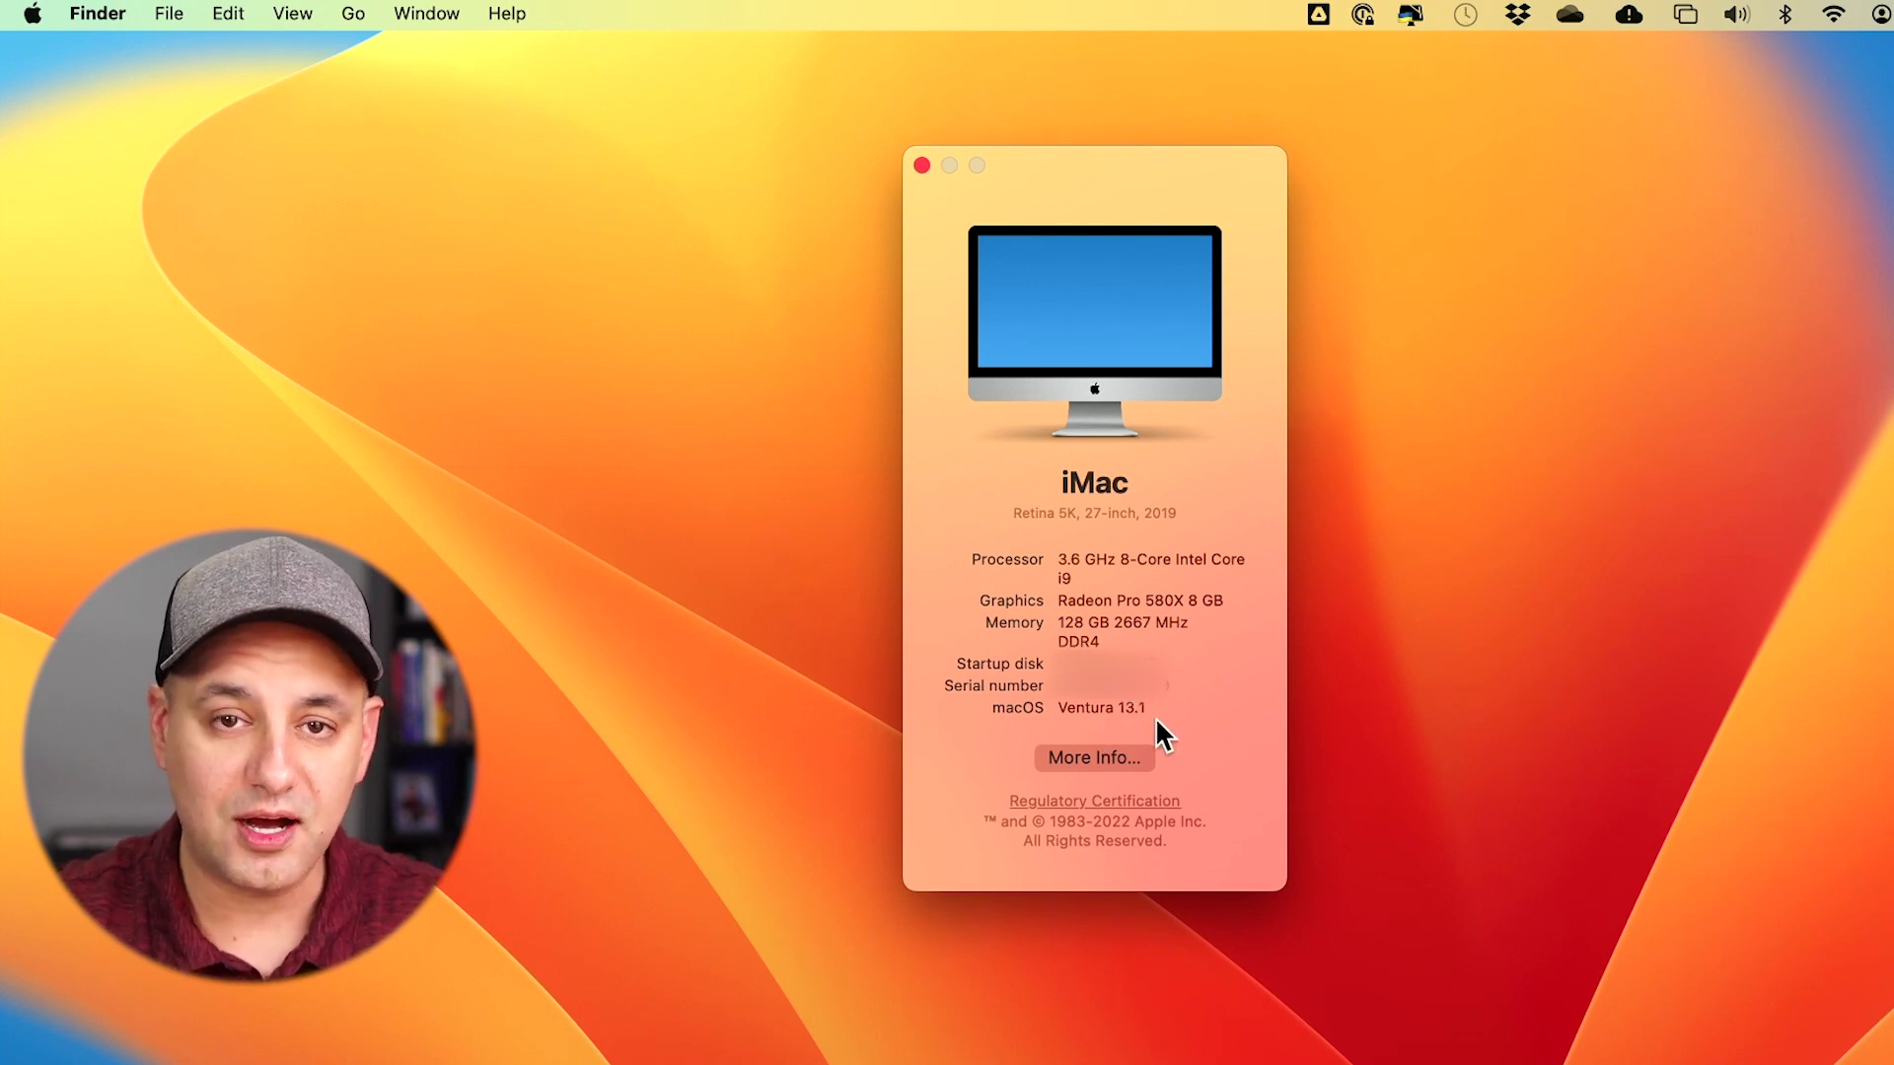
pyautogui.click(1085, 755)
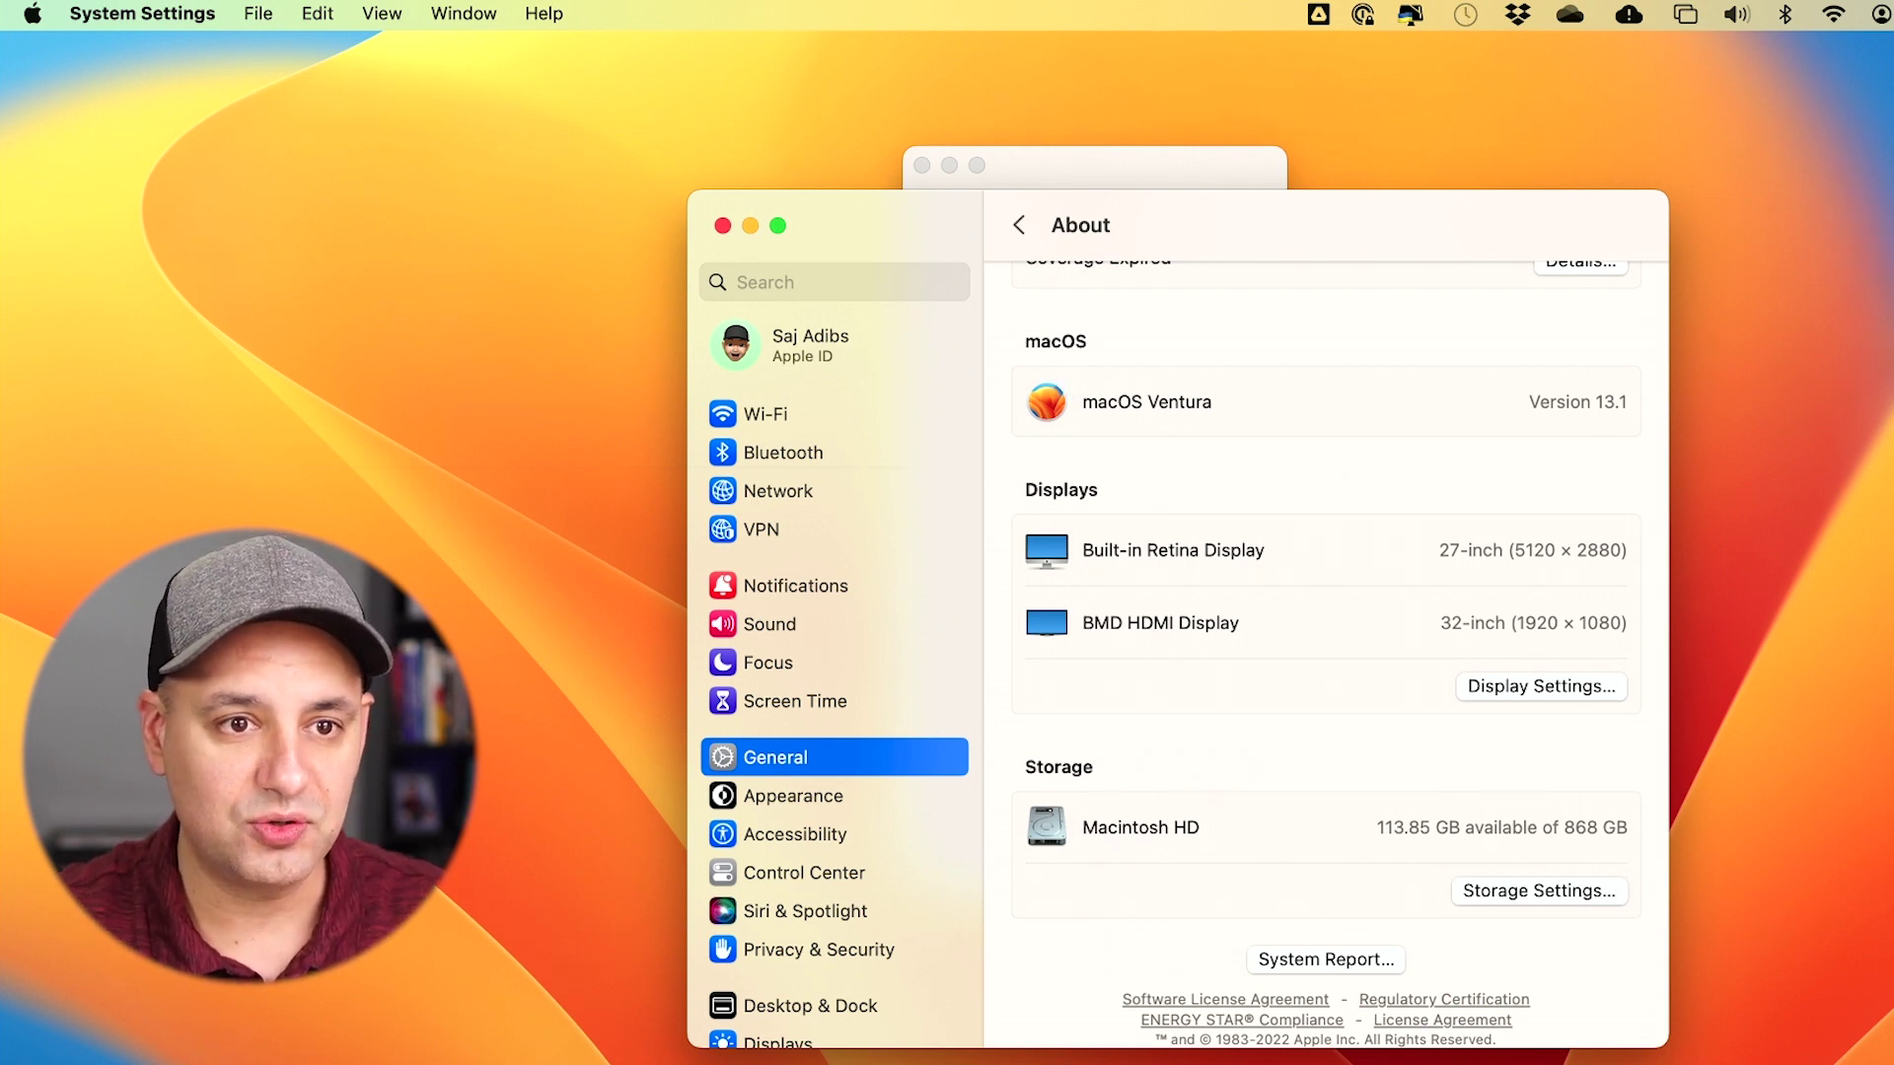
# Step: Launch Freeform from a Spotlight search for 'fre', then toggle the board sidebar off and on
pyautogui.press('super+space')
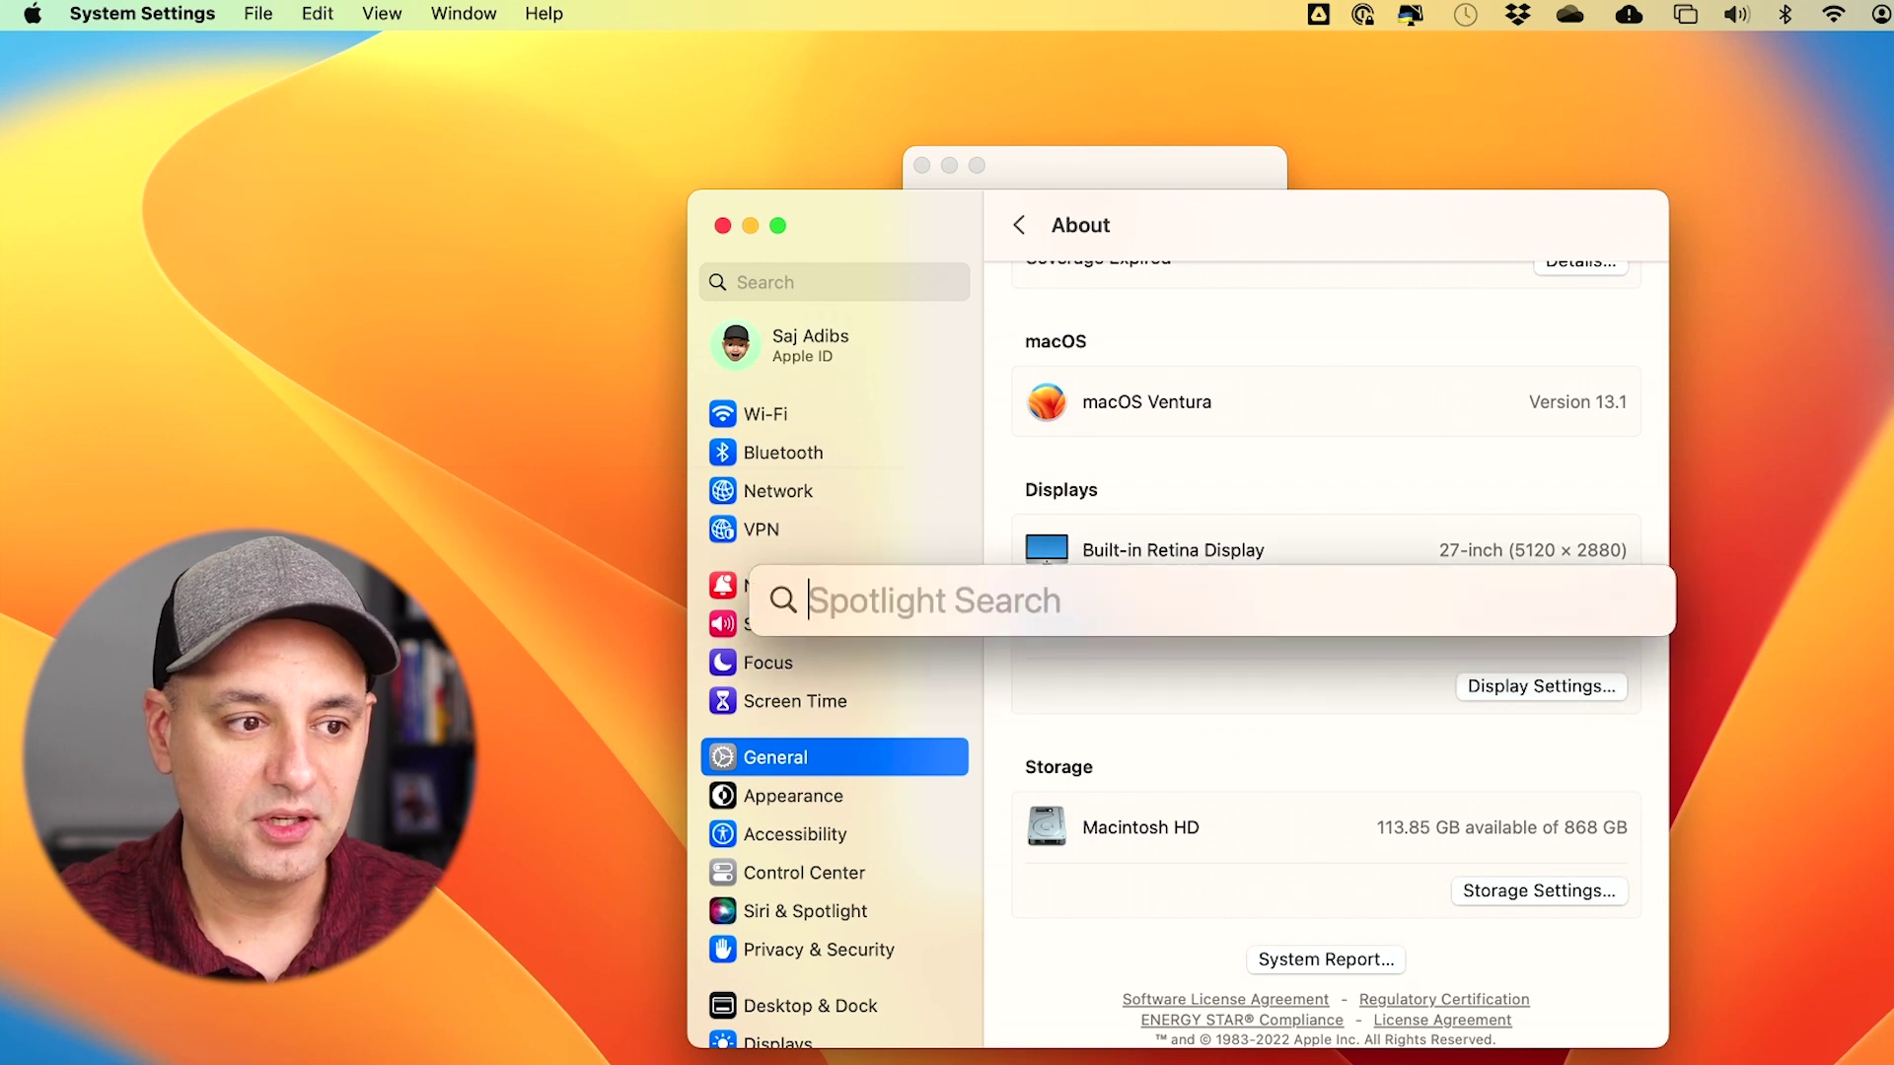
pyautogui.write('freeform')
pyautogui.press('Return')
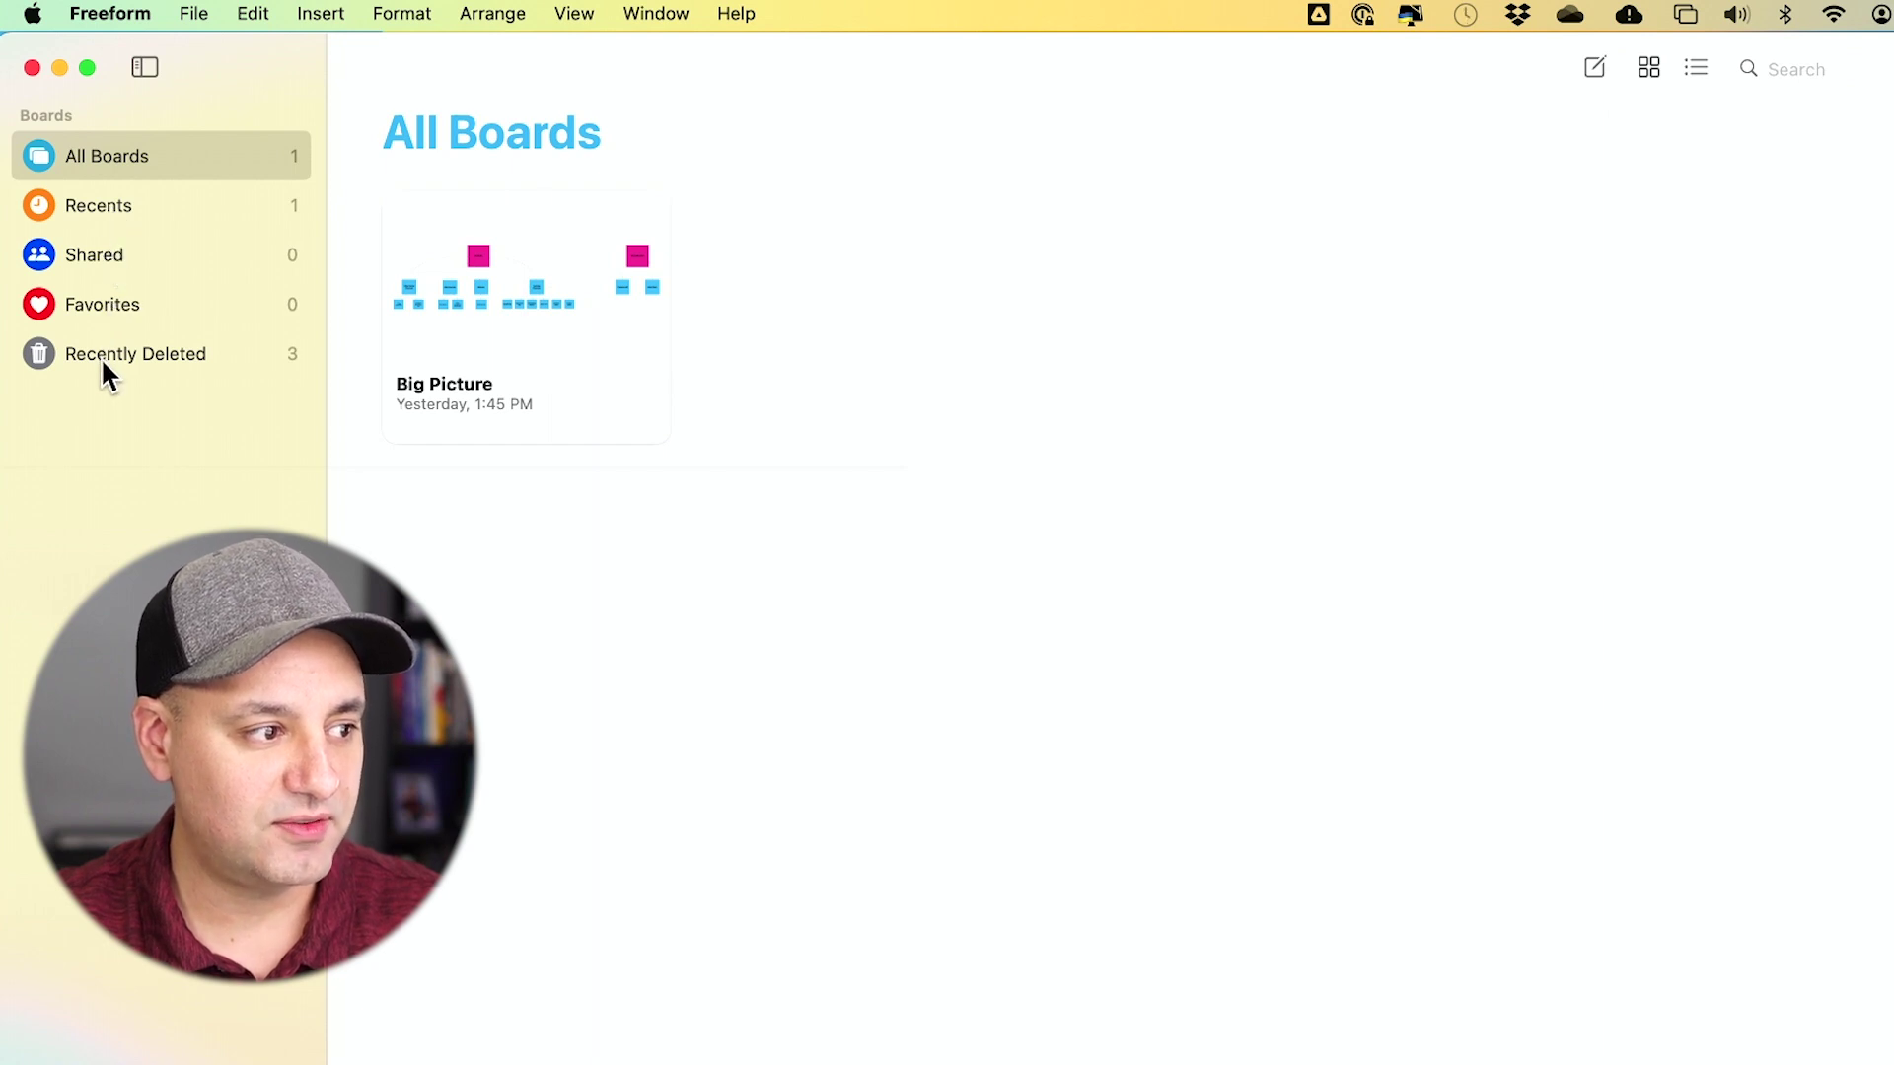
pyautogui.click(140, 71)
pyautogui.click(148, 68)
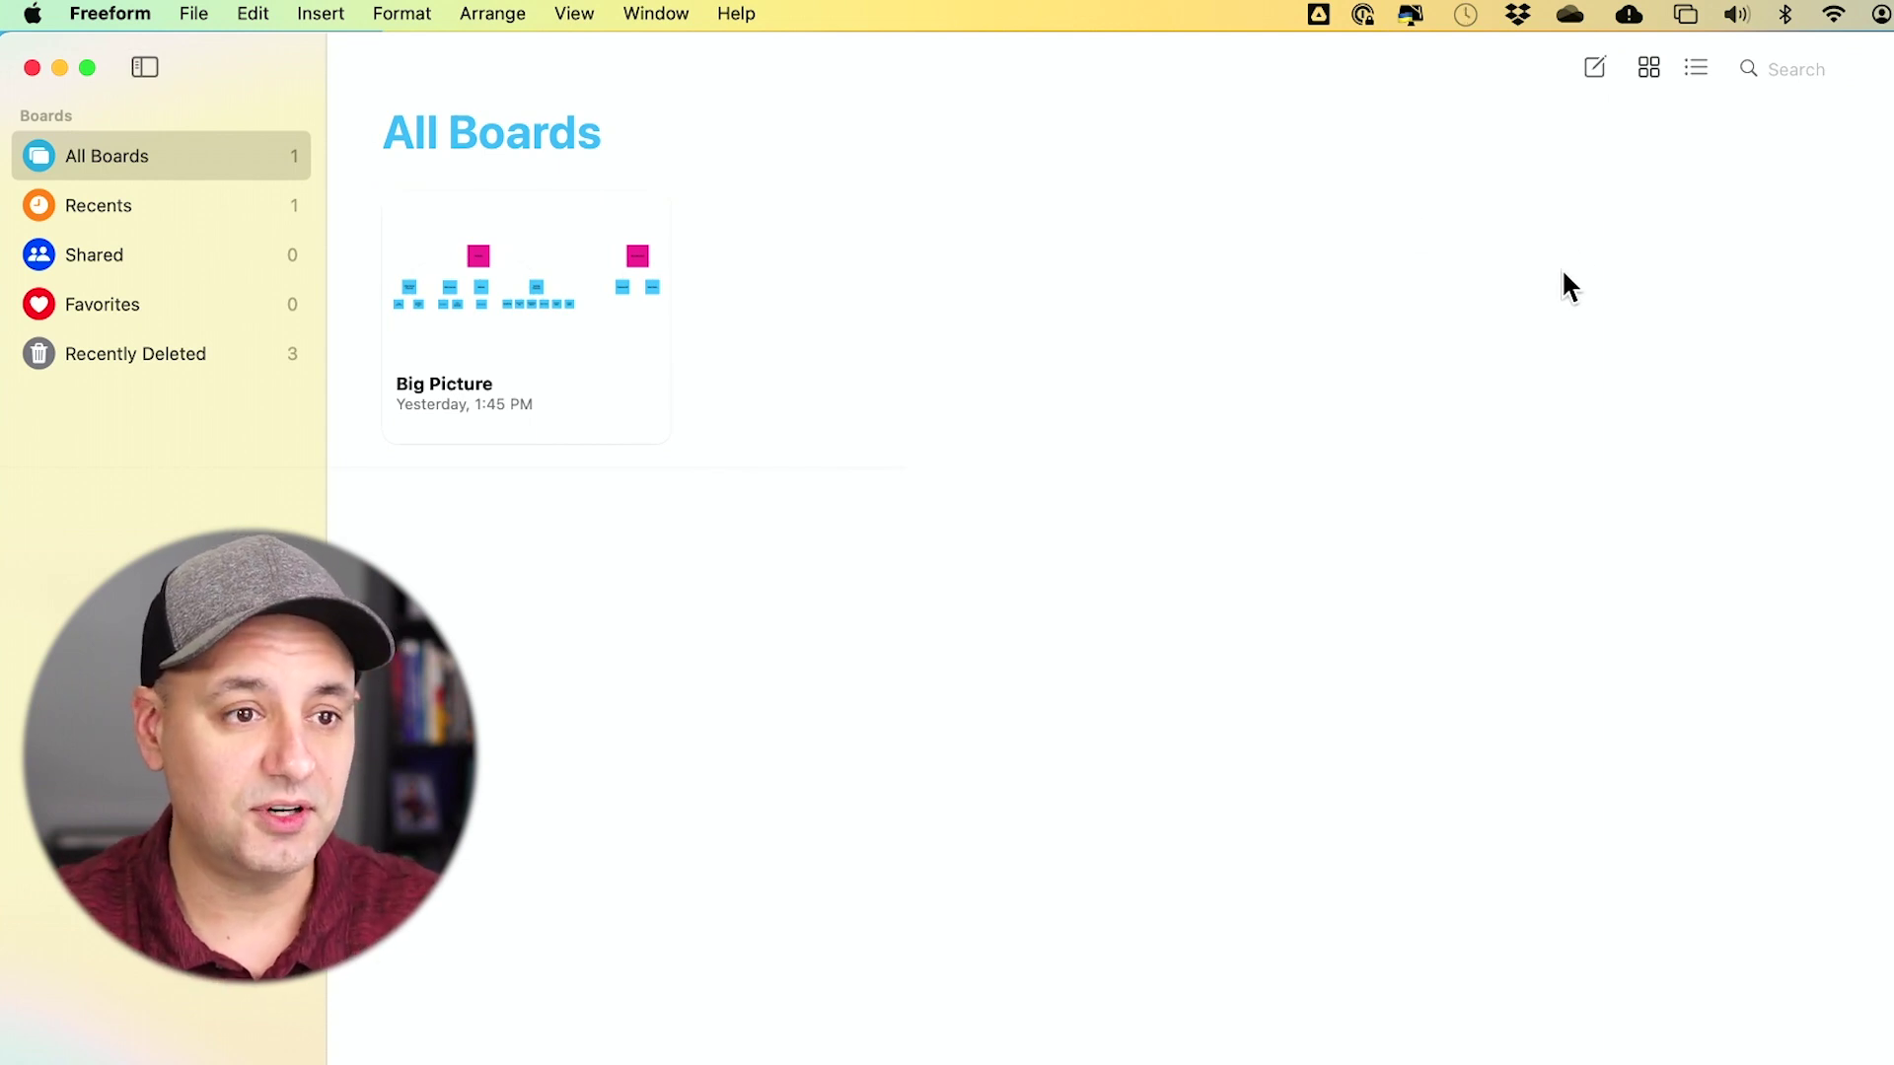
# Step: Create a new board and title it 'video tutorial'
pyautogui.click(1594, 69)
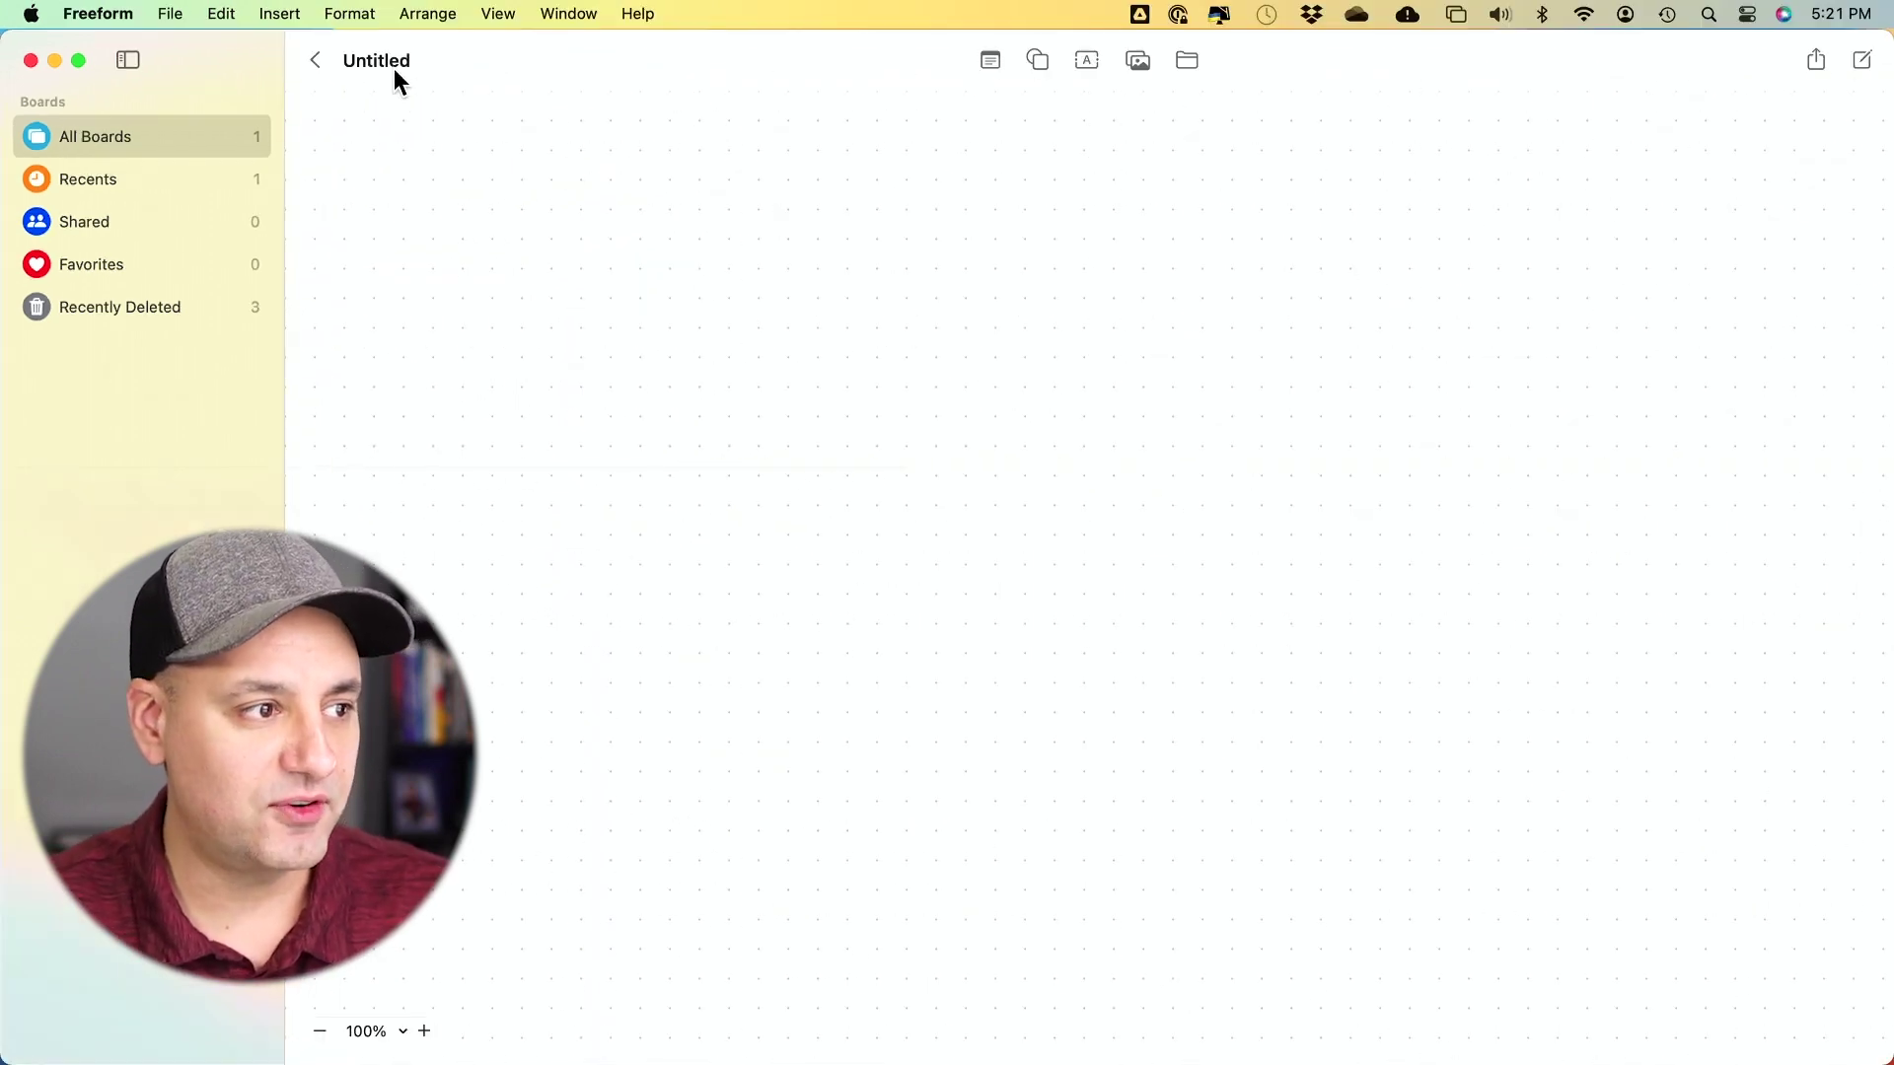
pyautogui.click(395, 61)
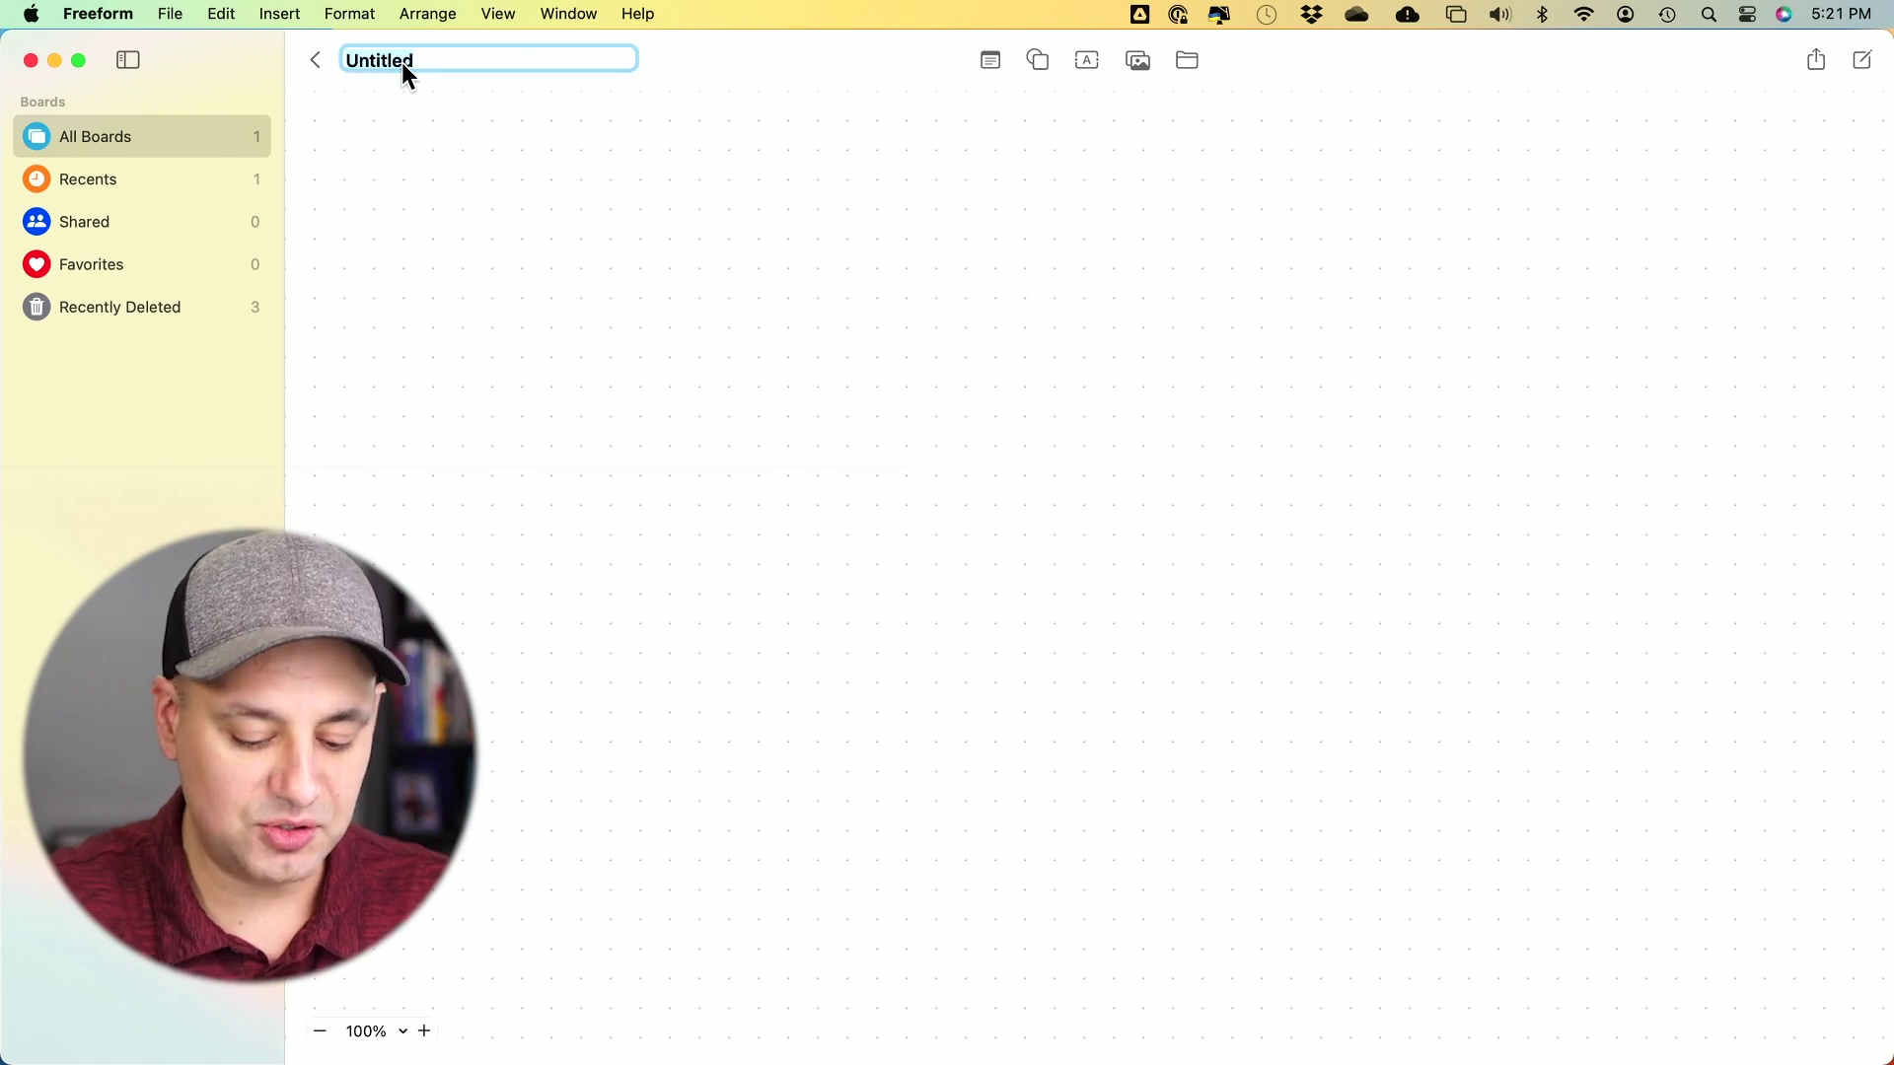
pyautogui.write('video tutorial')
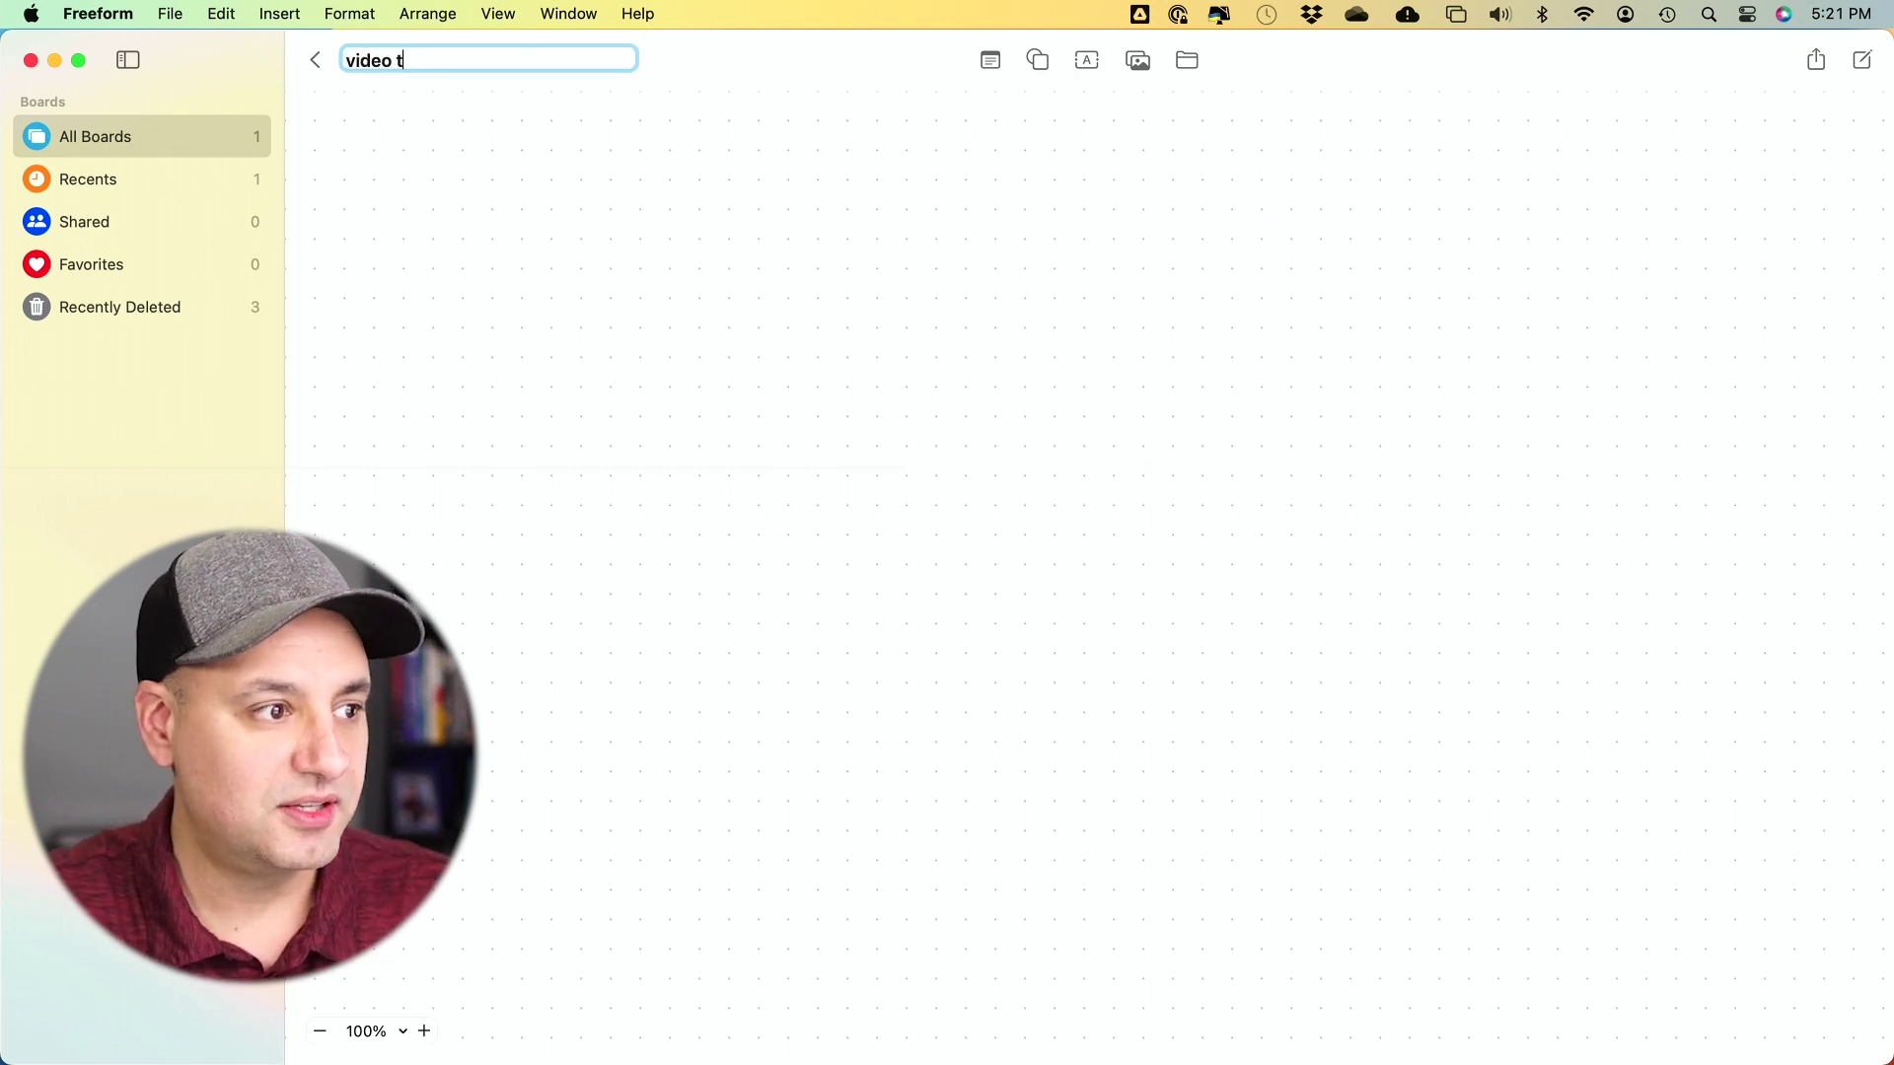
pyautogui.click(411, 87)
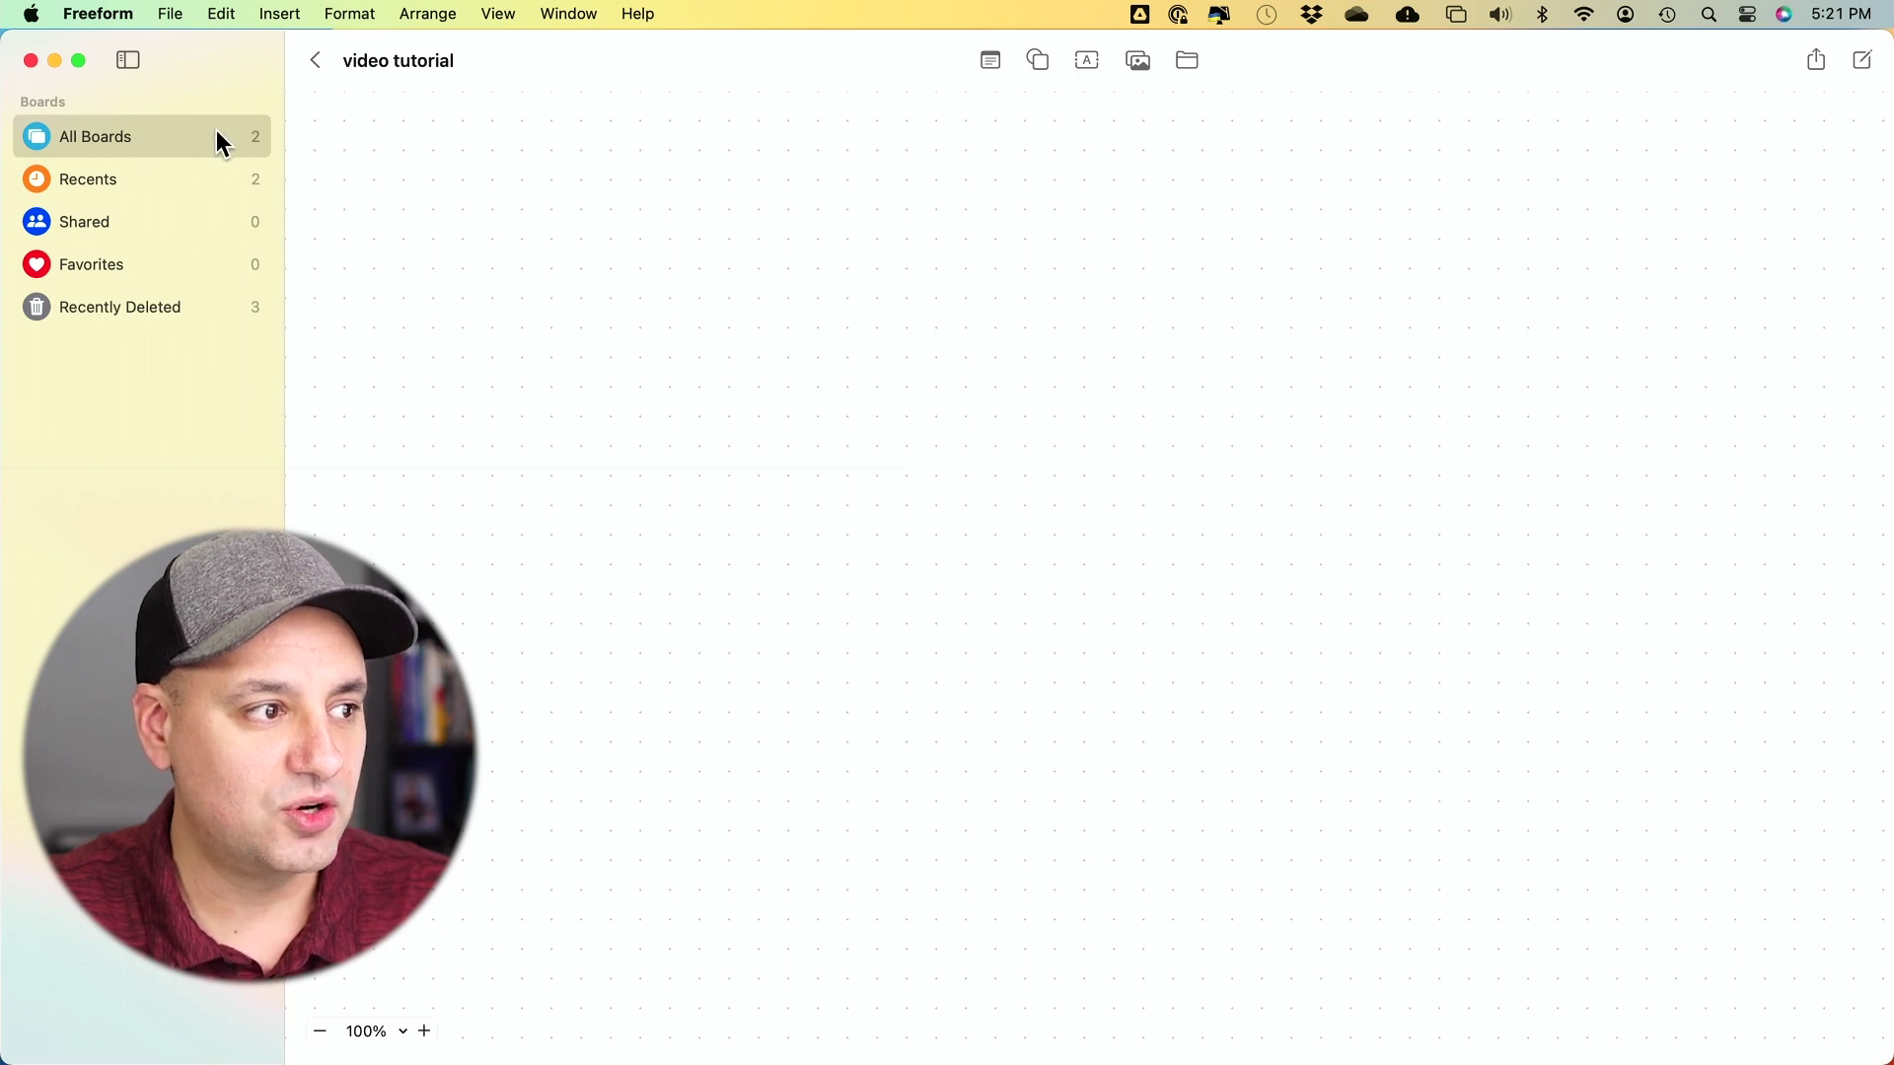
# Step: Favourite the 'video tutorial' board in the gallery and open it
pyautogui.click(317, 61)
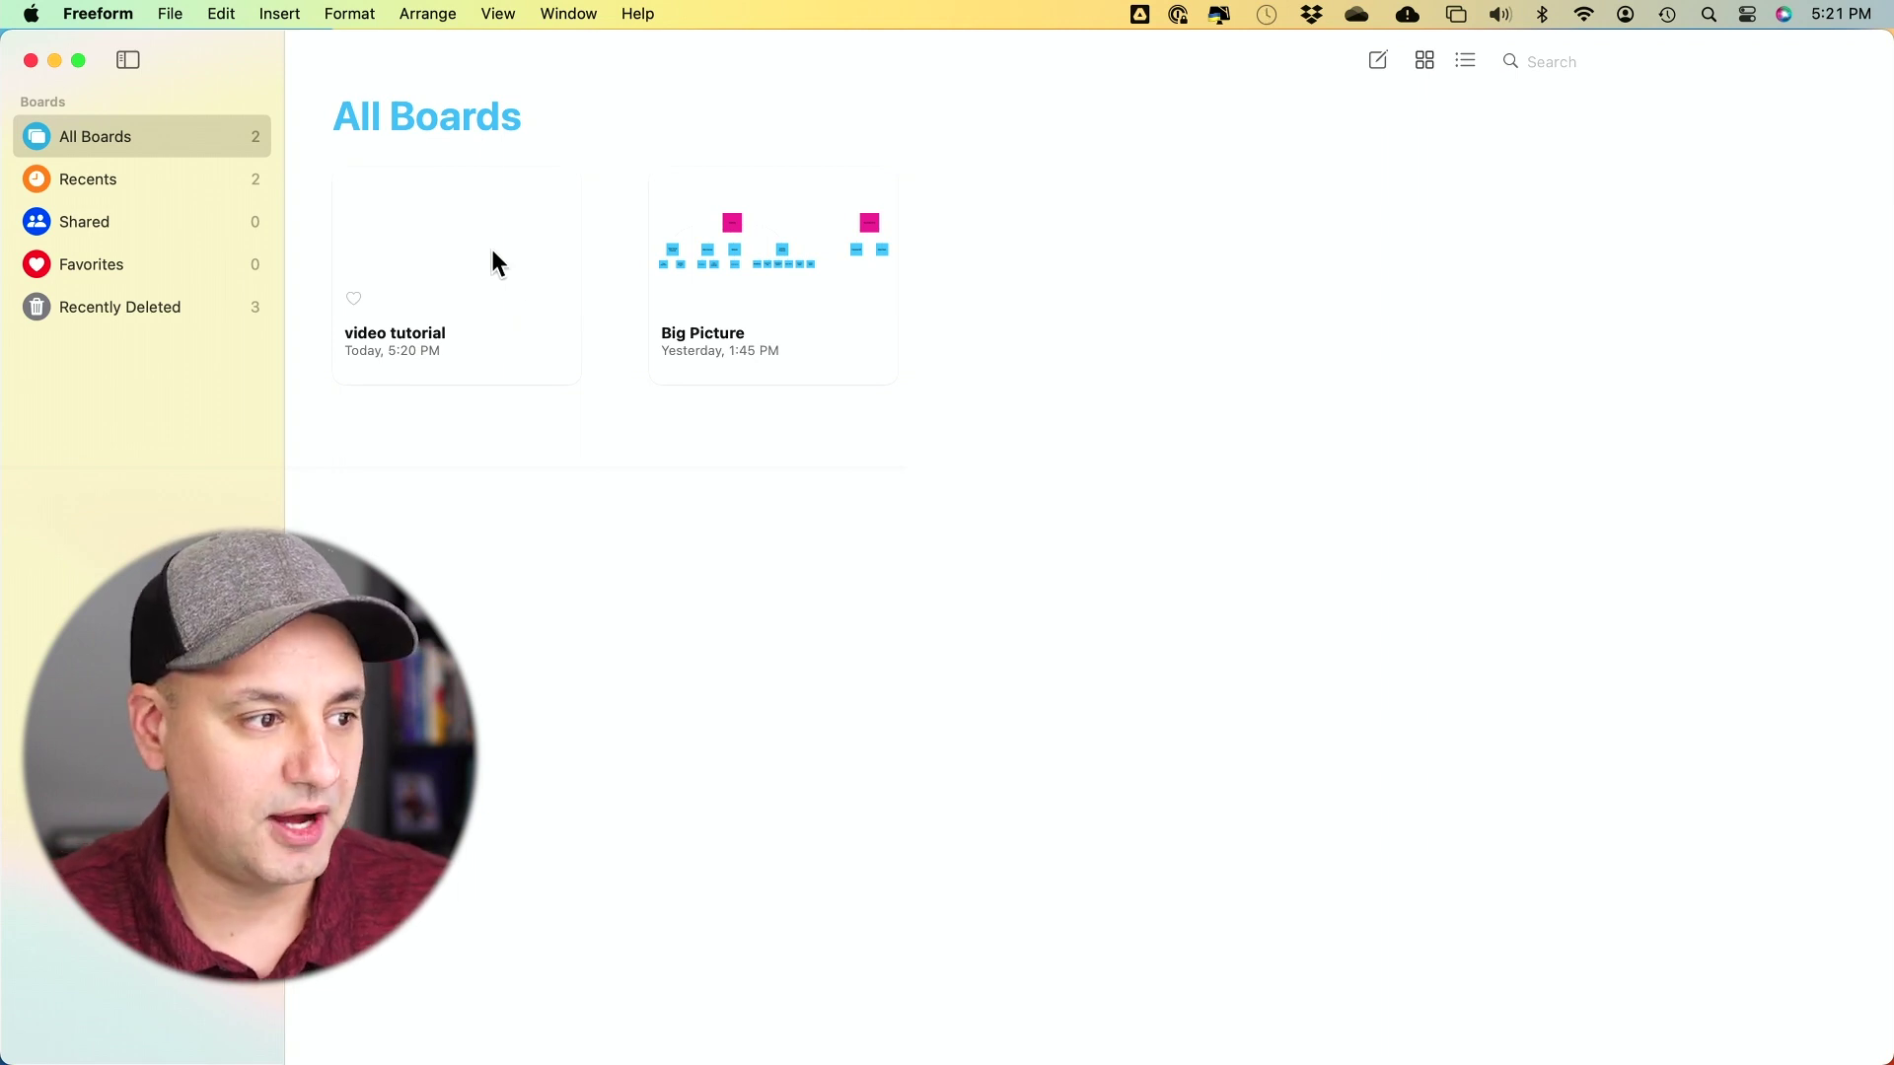
pyautogui.click(353, 297)
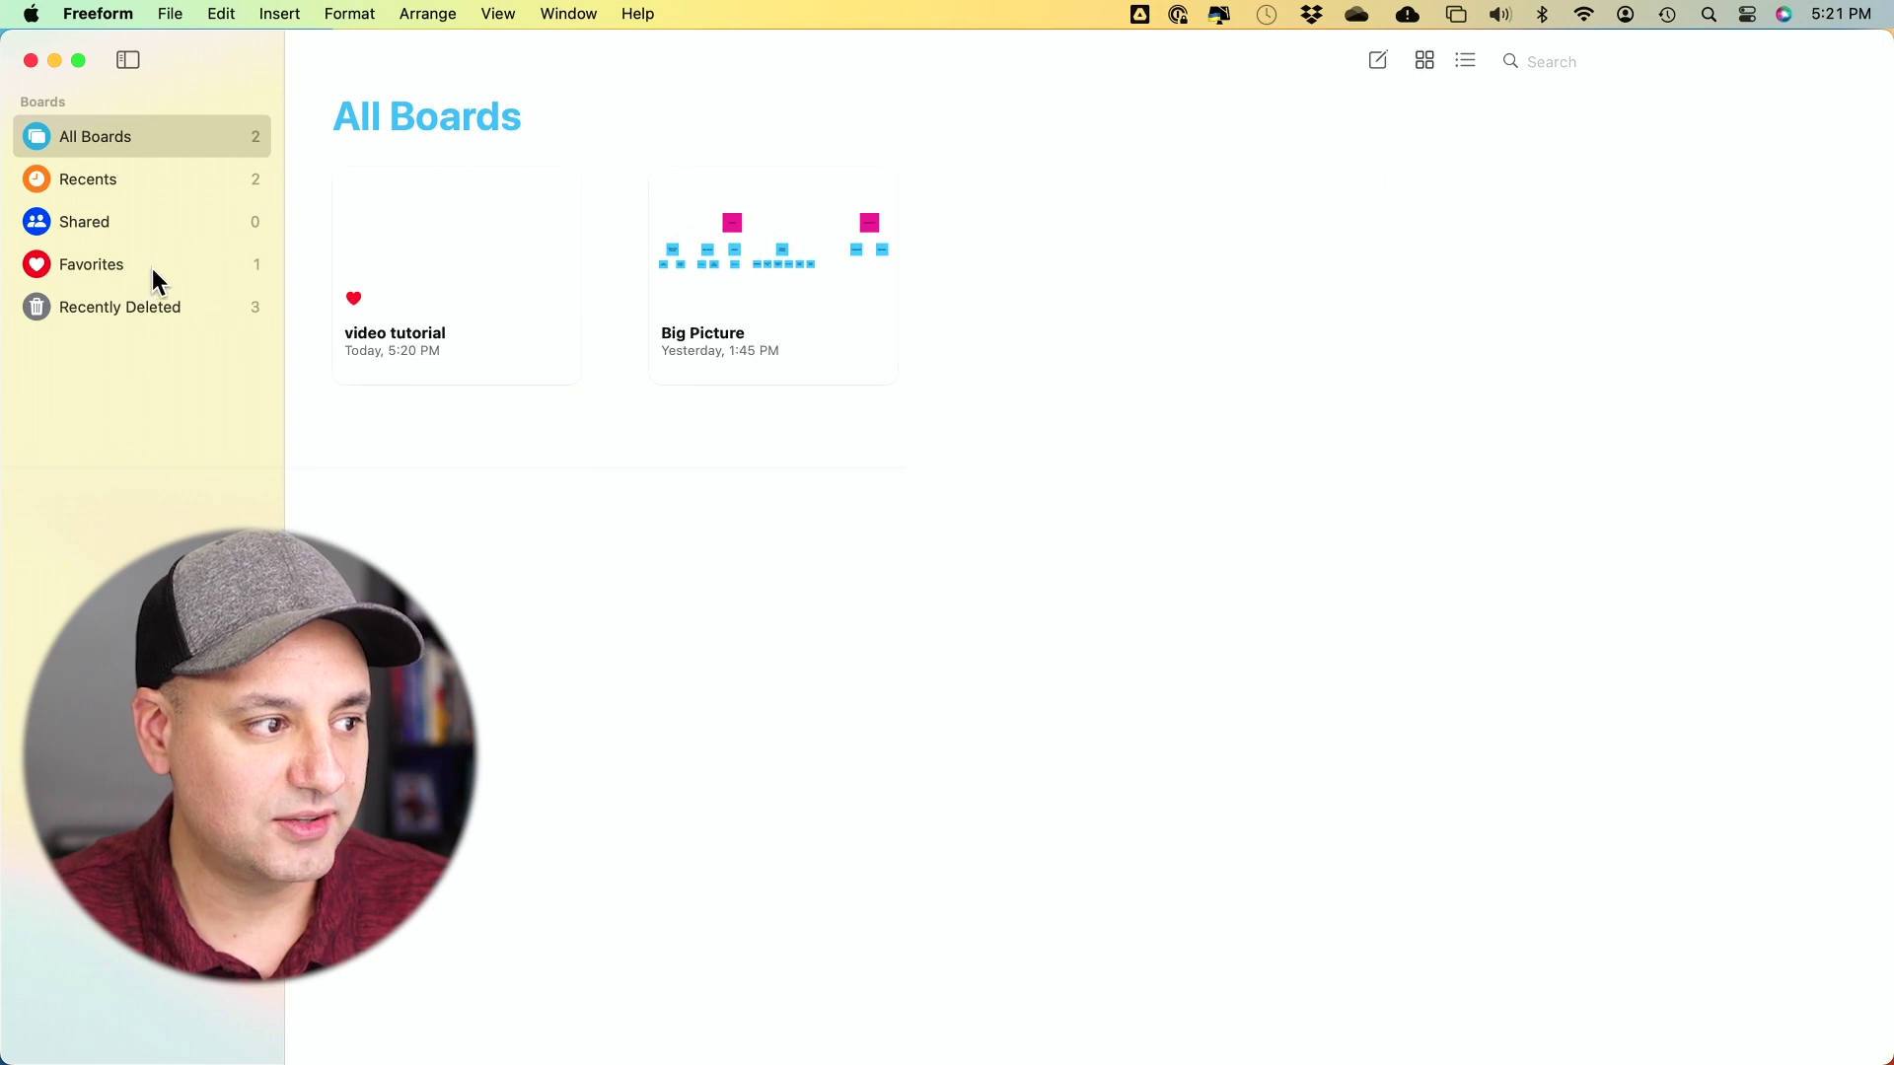
pyautogui.doubleClick(517, 261)
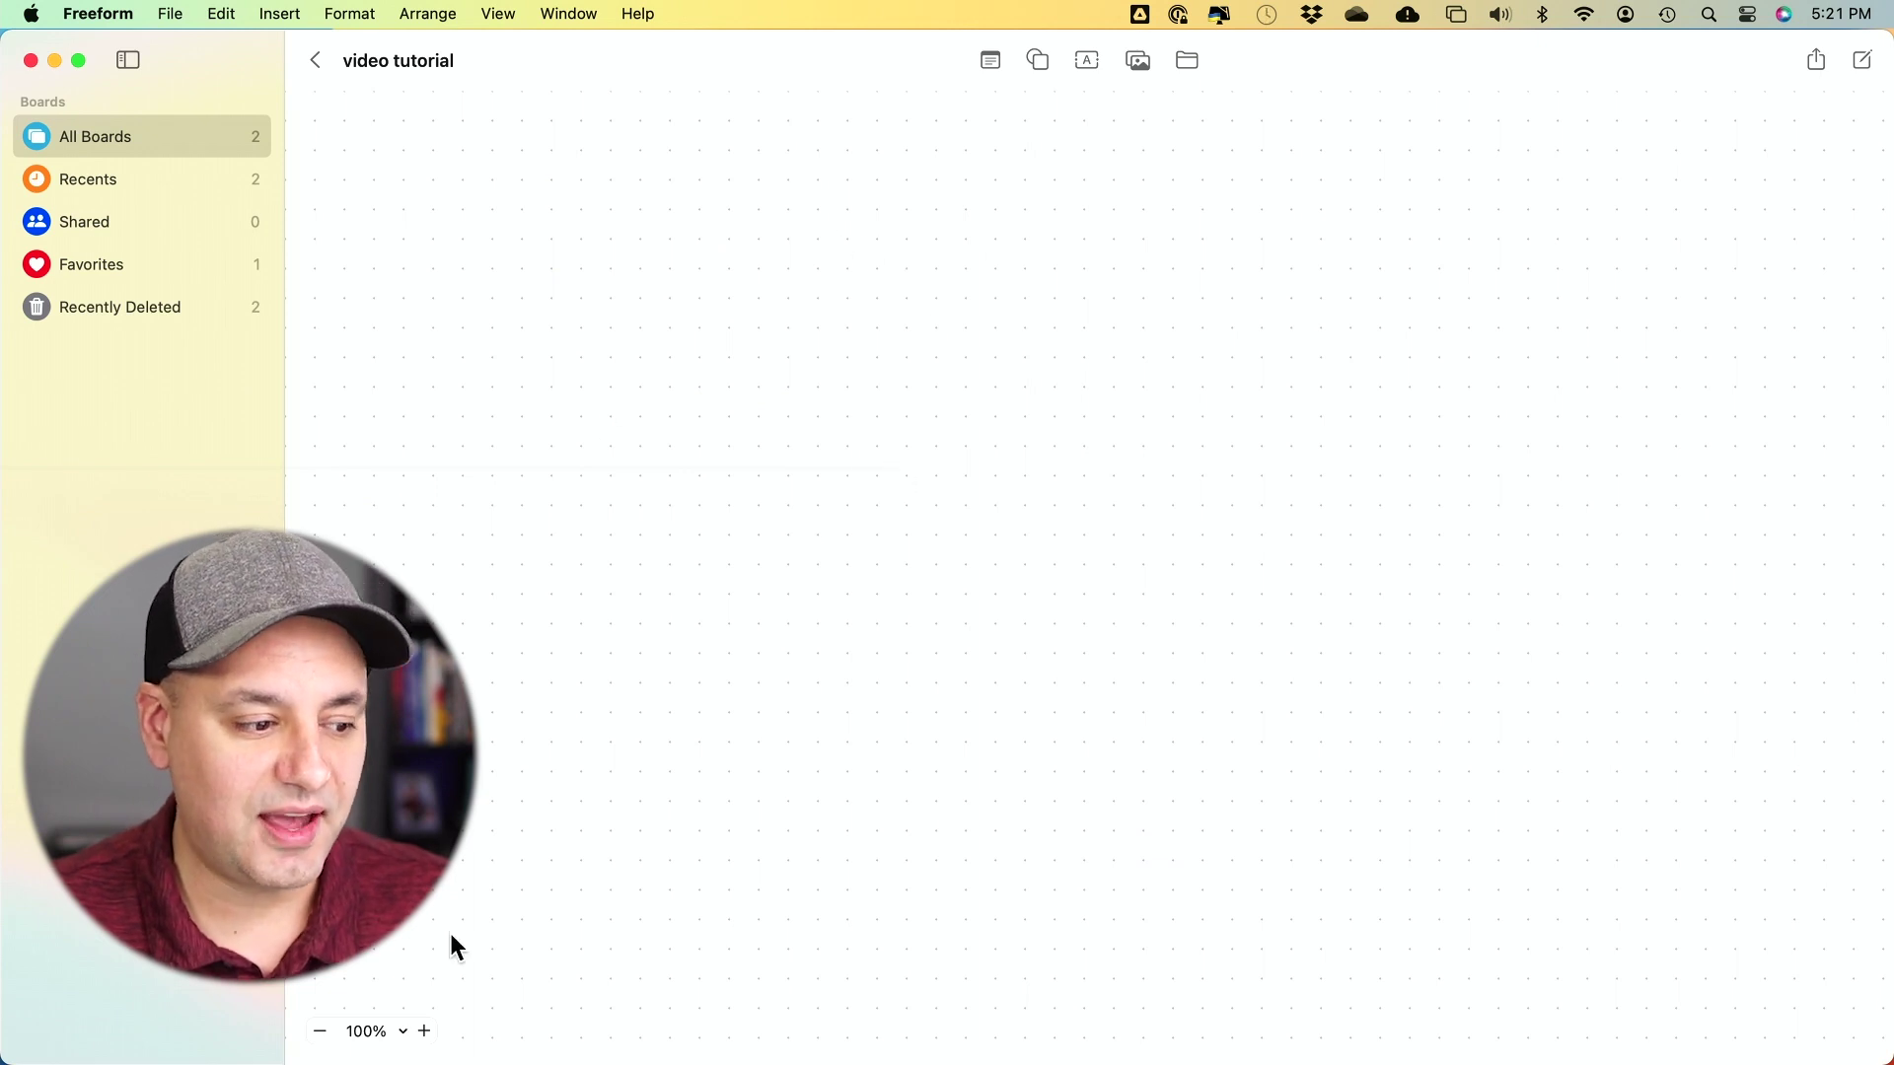
pyautogui.click(322, 1032)
pyautogui.click(322, 1032)
pyautogui.click(322, 1032)
pyautogui.click(323, 1032)
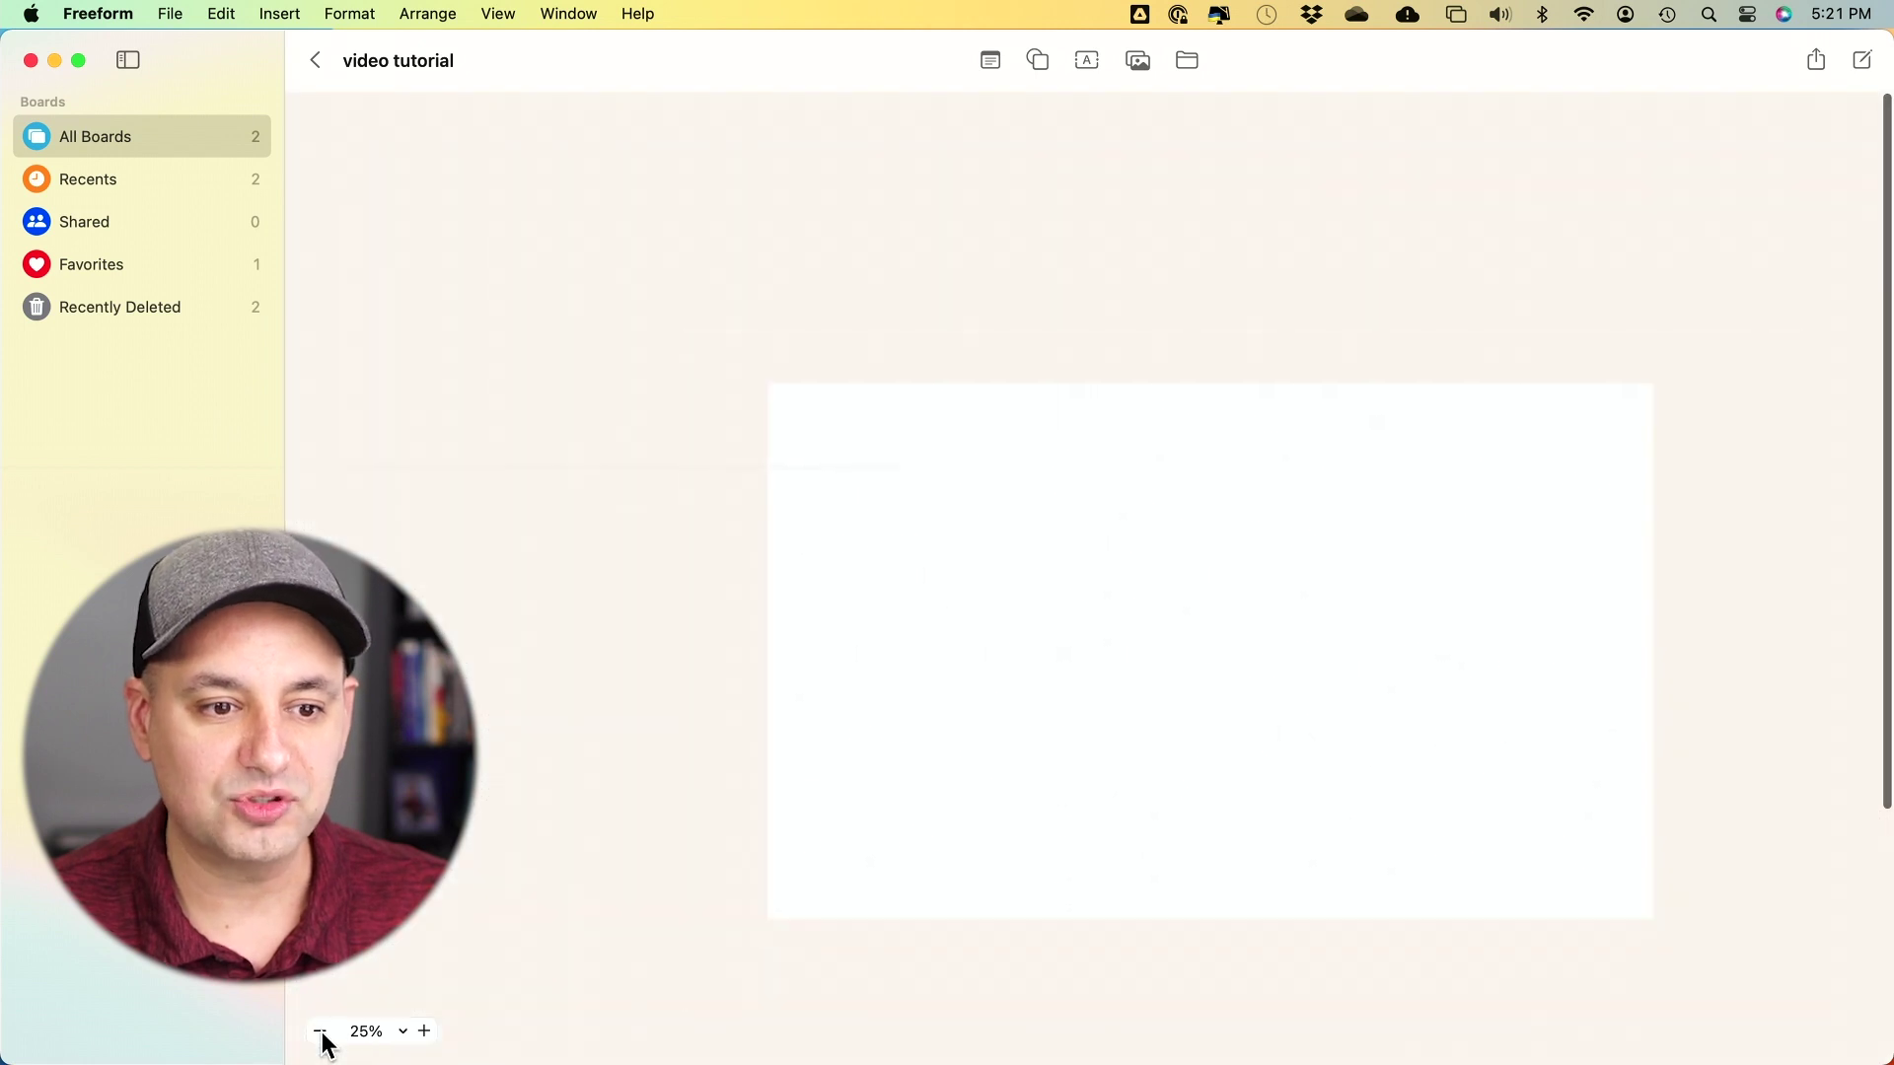
pyautogui.click(425, 1031)
pyautogui.click(425, 1031)
pyautogui.click(425, 1031)
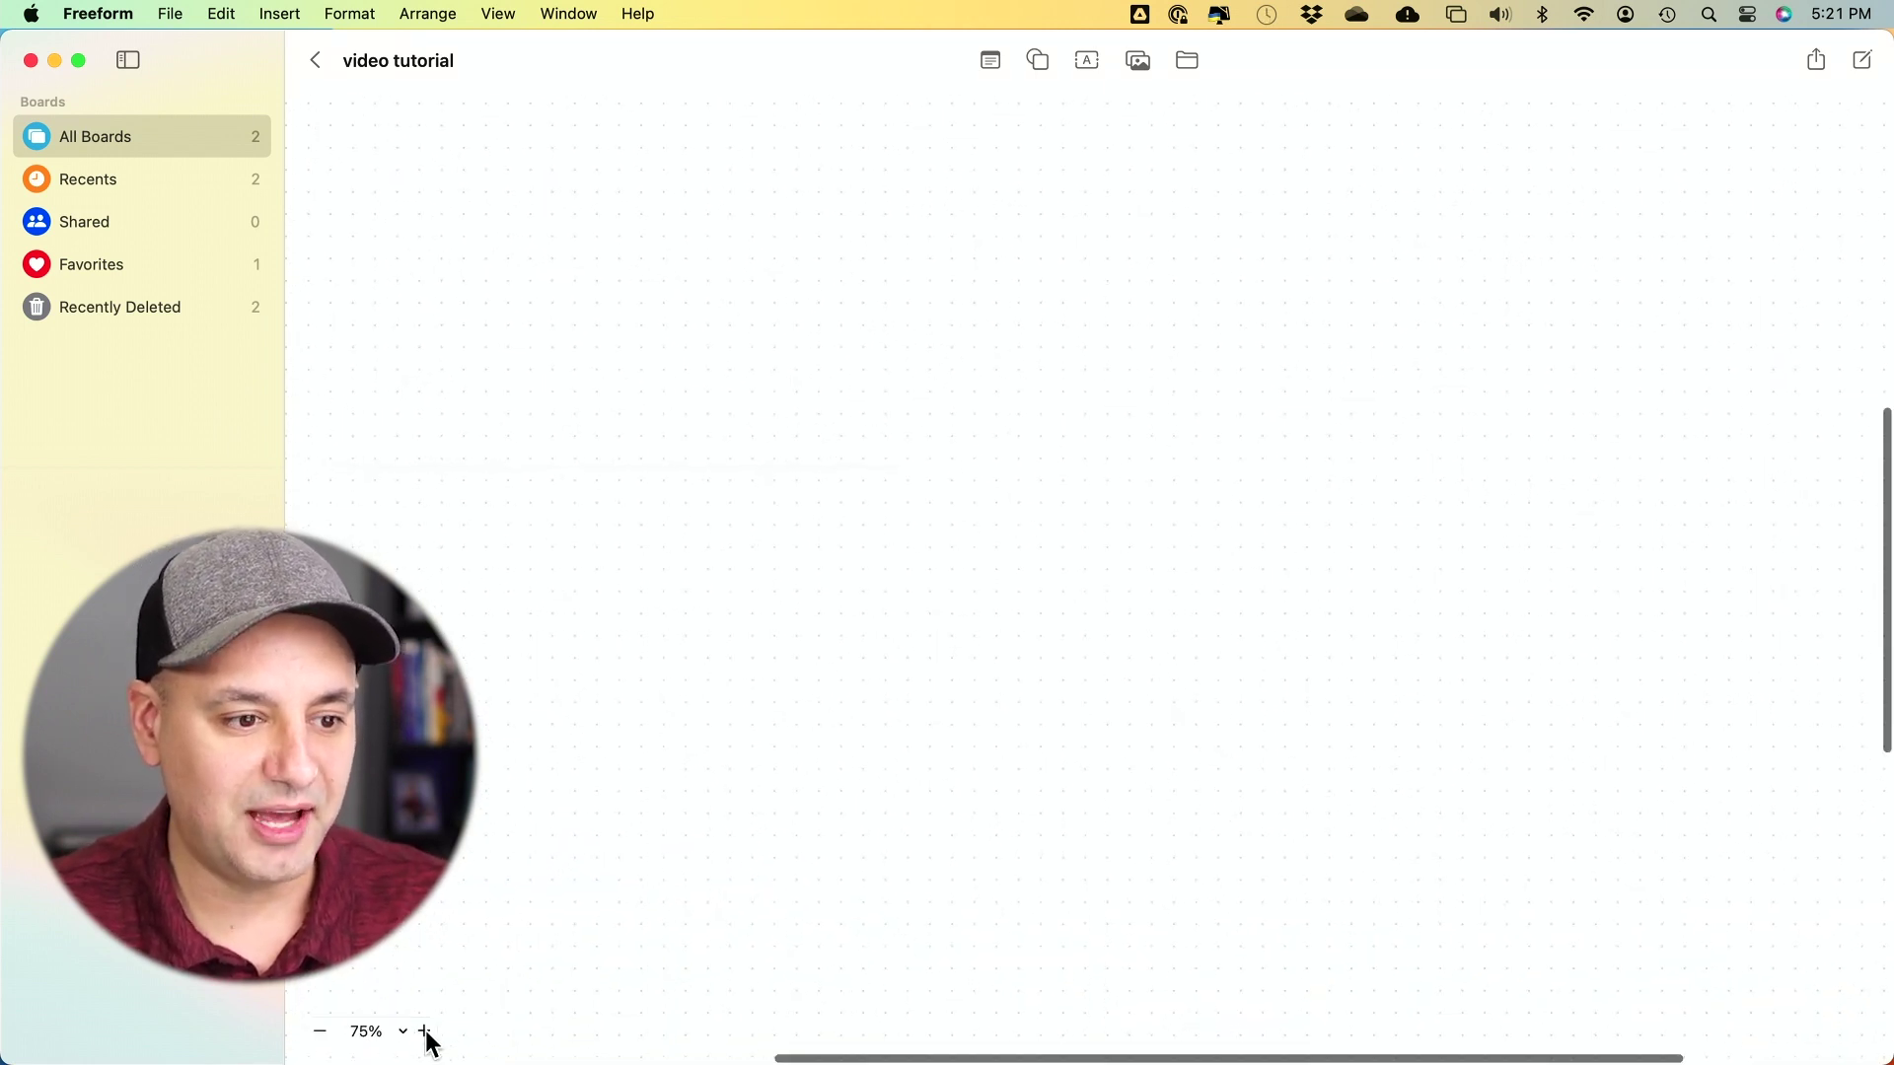
pyautogui.click(426, 1031)
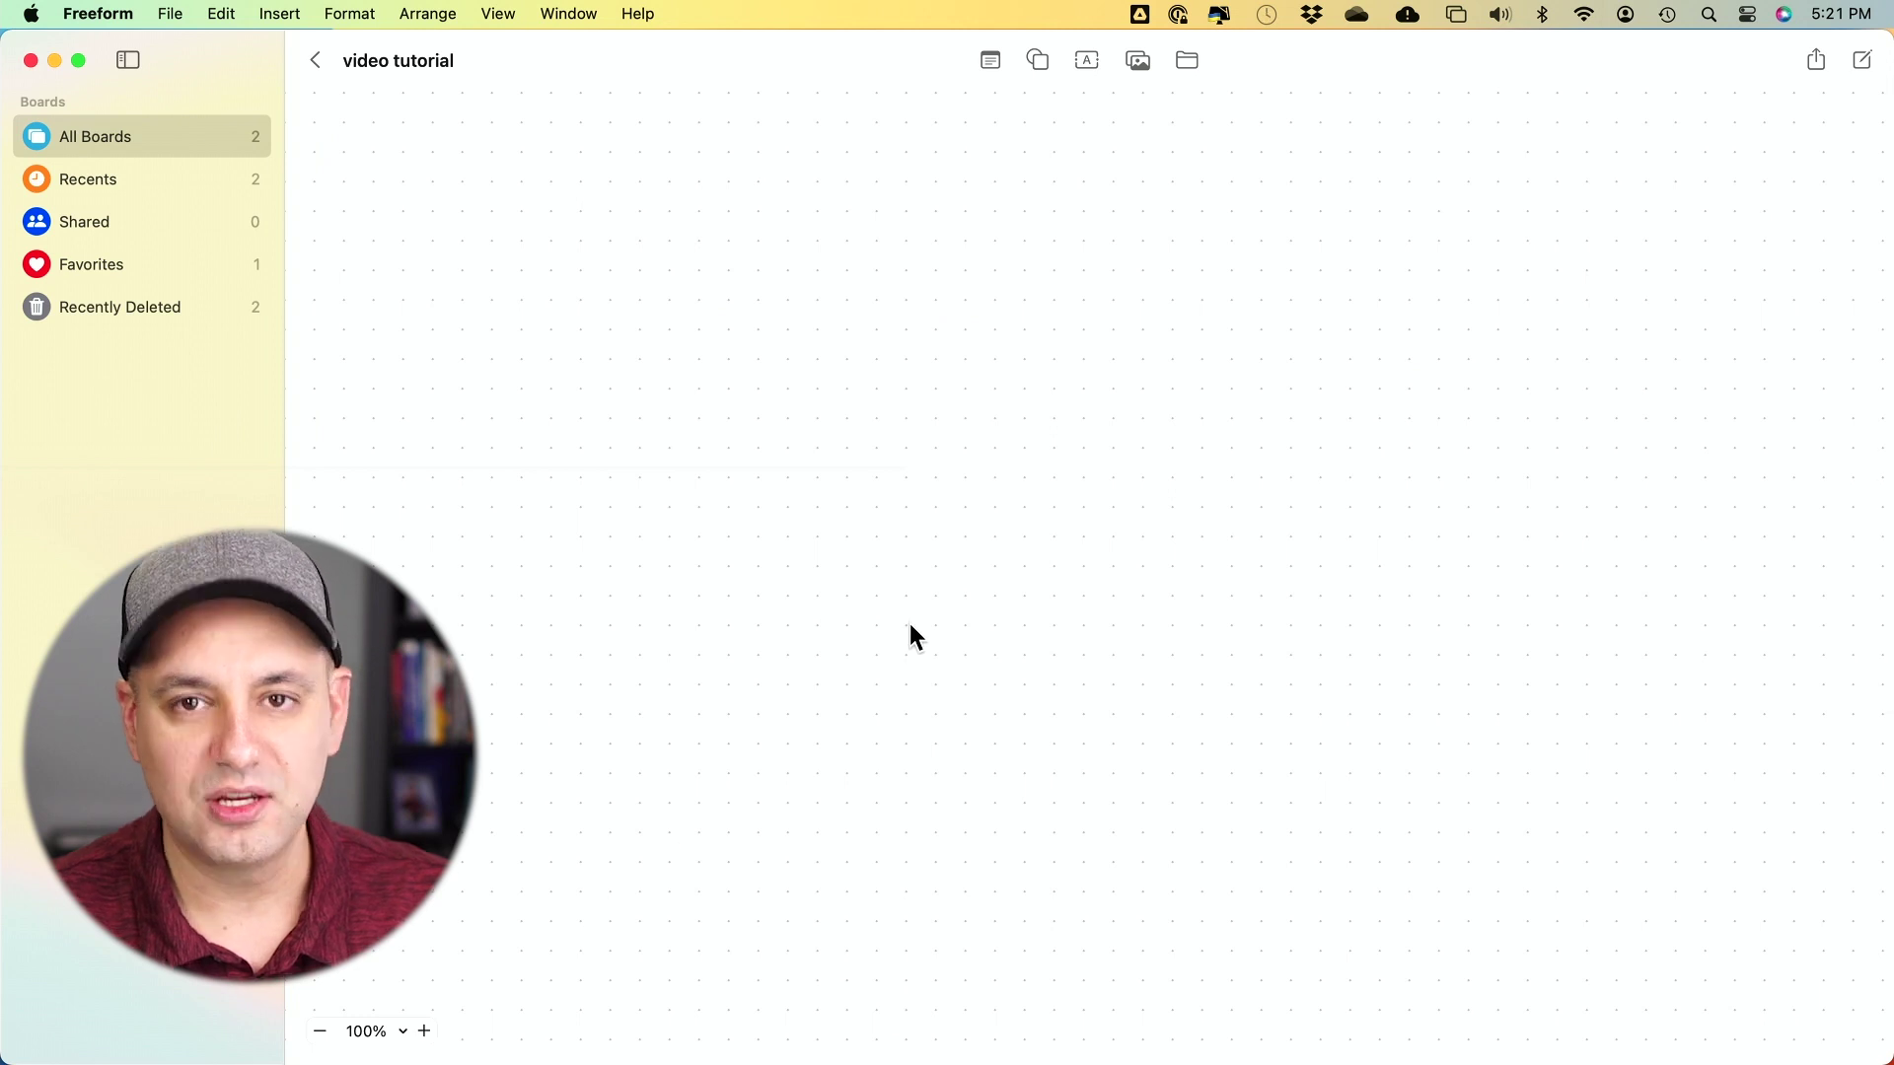
pyautogui.click(498, 14)
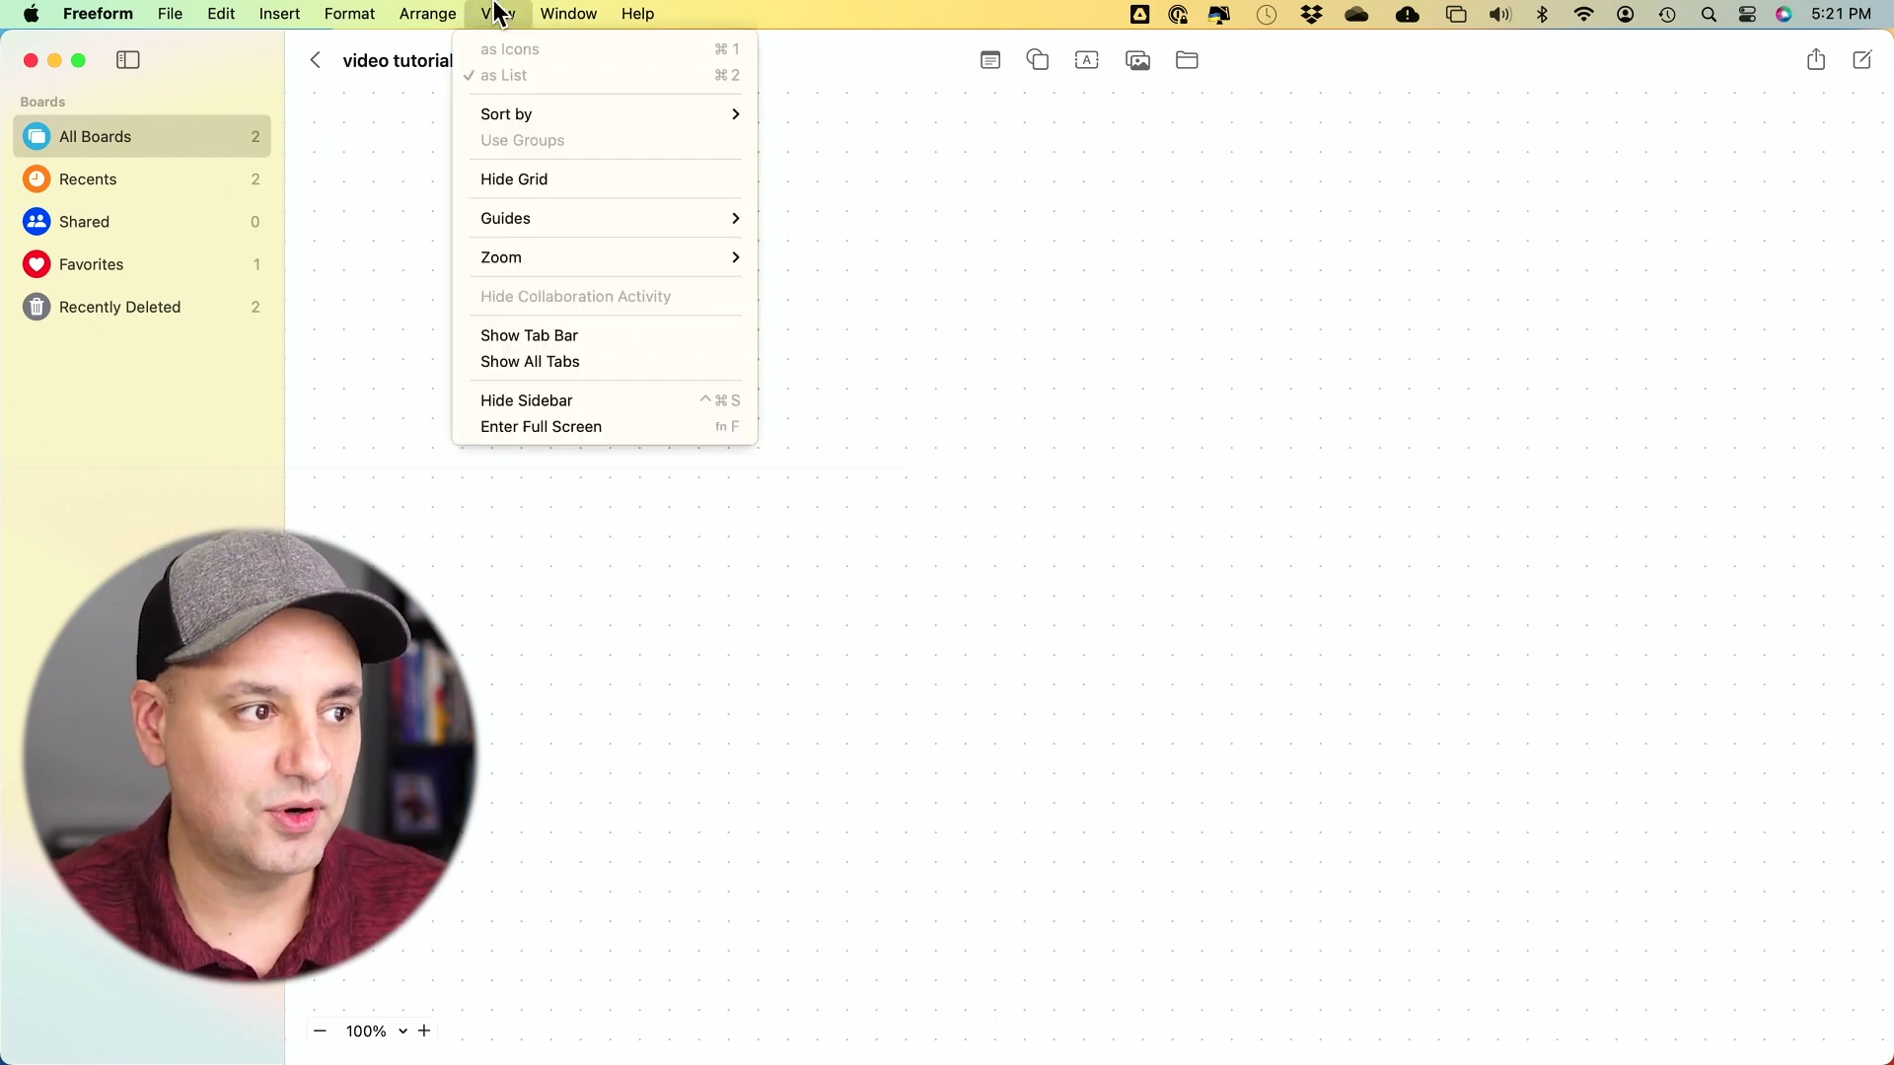
pyautogui.click(525, 181)
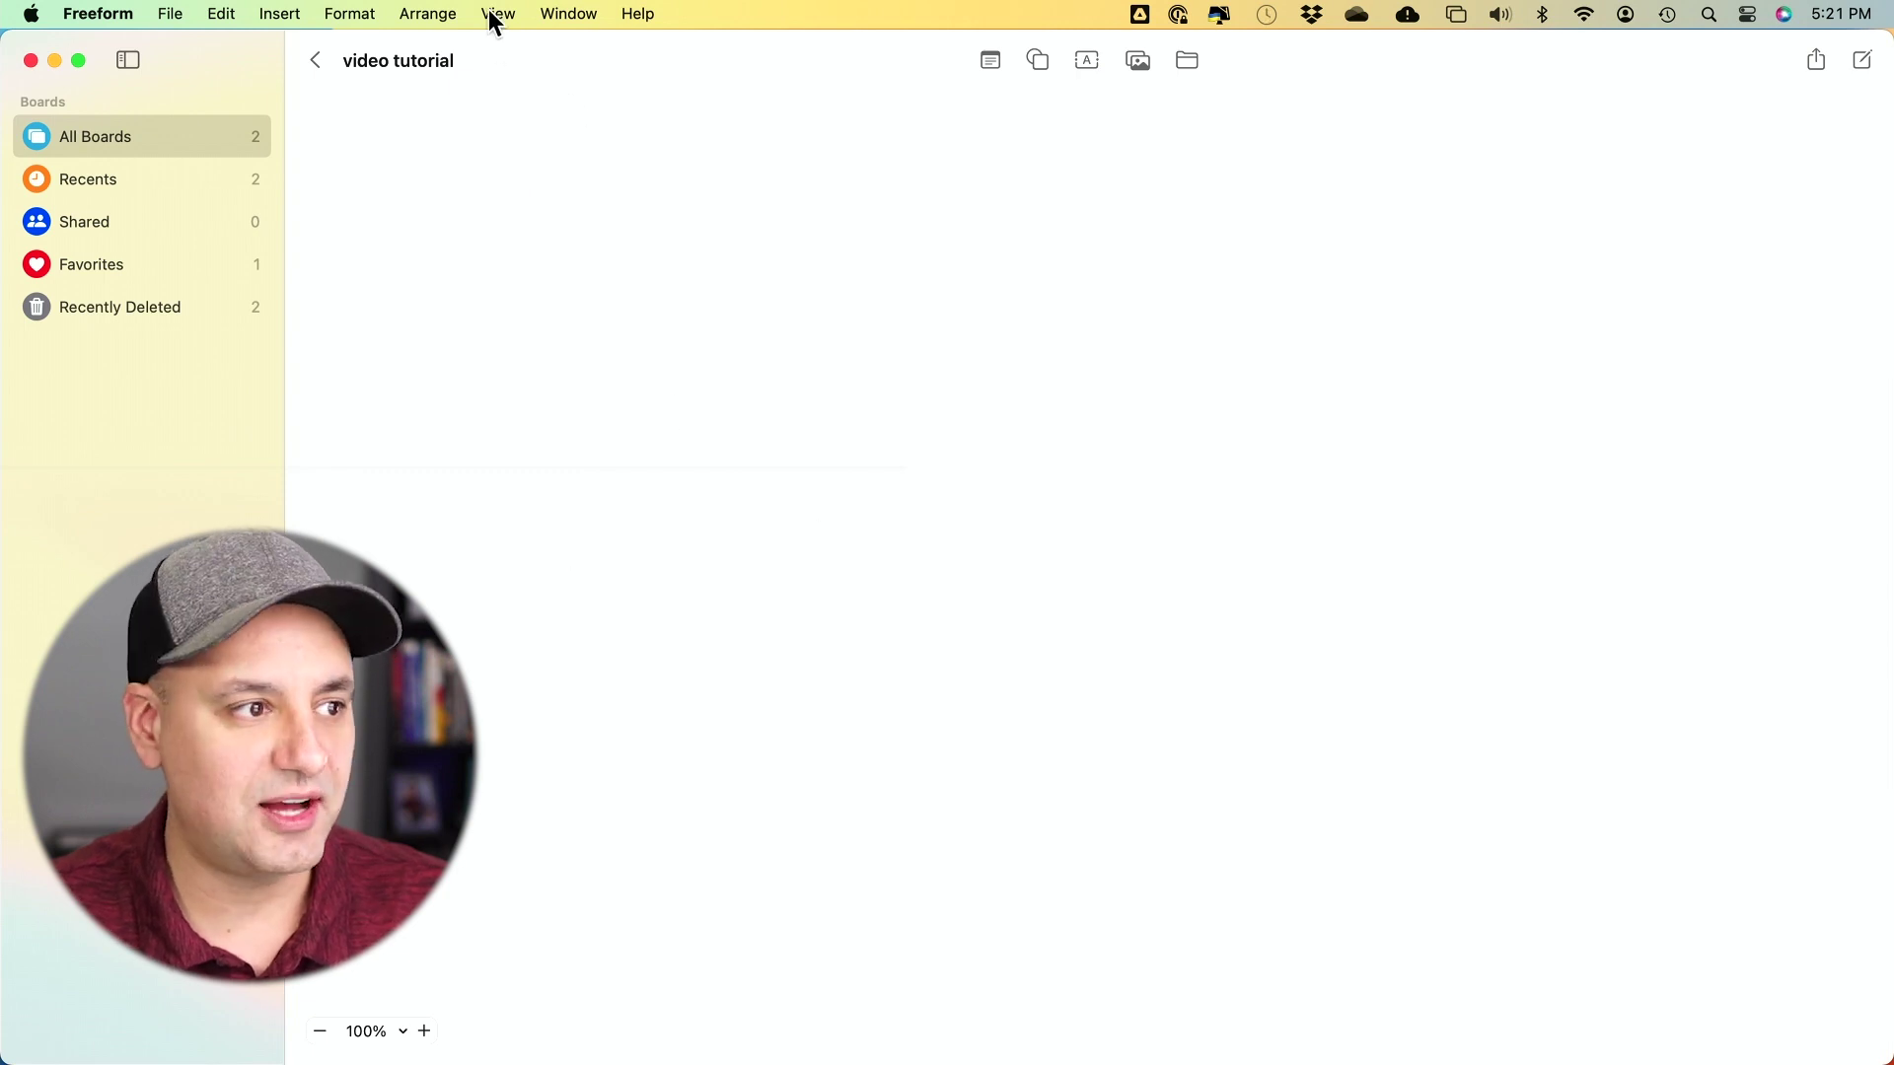
pyautogui.click(493, 16)
pyautogui.click(555, 178)
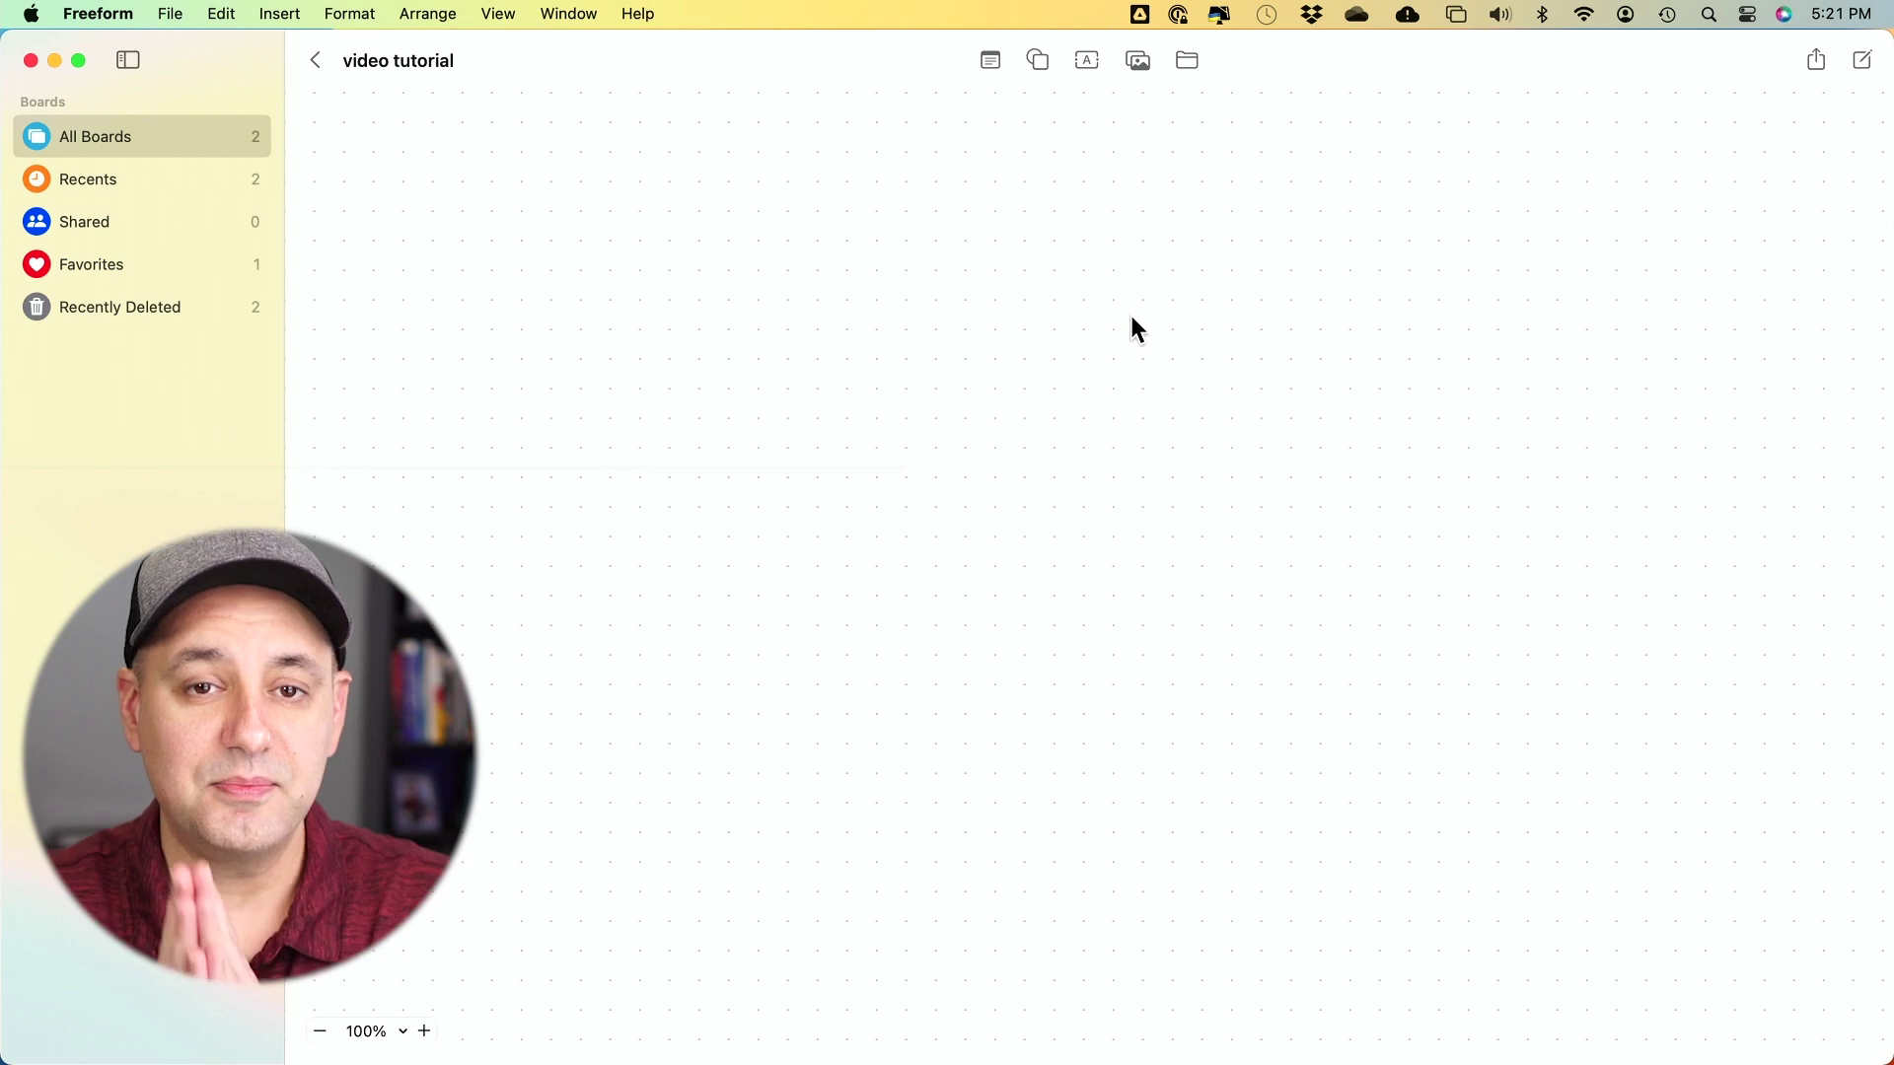
# Step: Add three yellow sticky notes and arrange them in an evenly spaced horizontal row
pyautogui.click(990, 69)
pyautogui.moveTo(1123, 631); pyautogui.dragTo(855, 479)
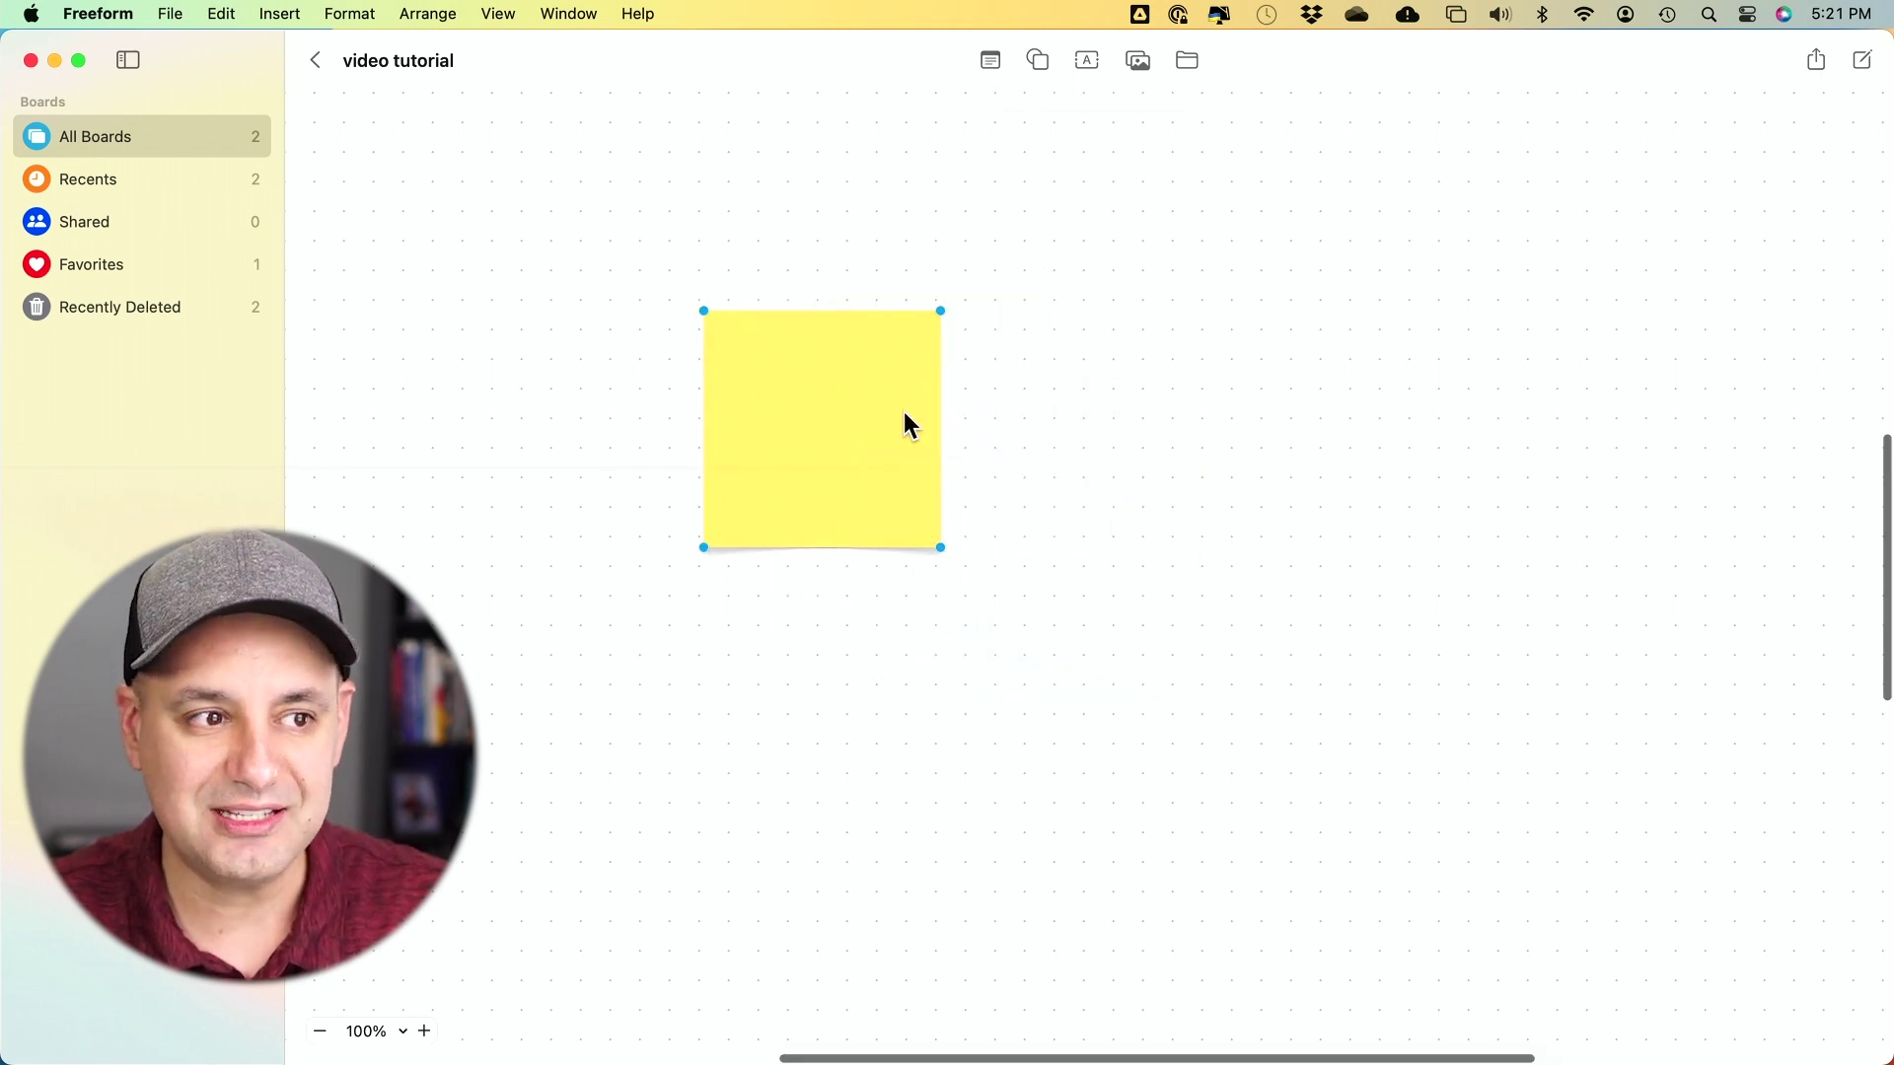
pyautogui.click(998, 62)
pyautogui.moveTo(1078, 503); pyautogui.dragTo(1195, 394)
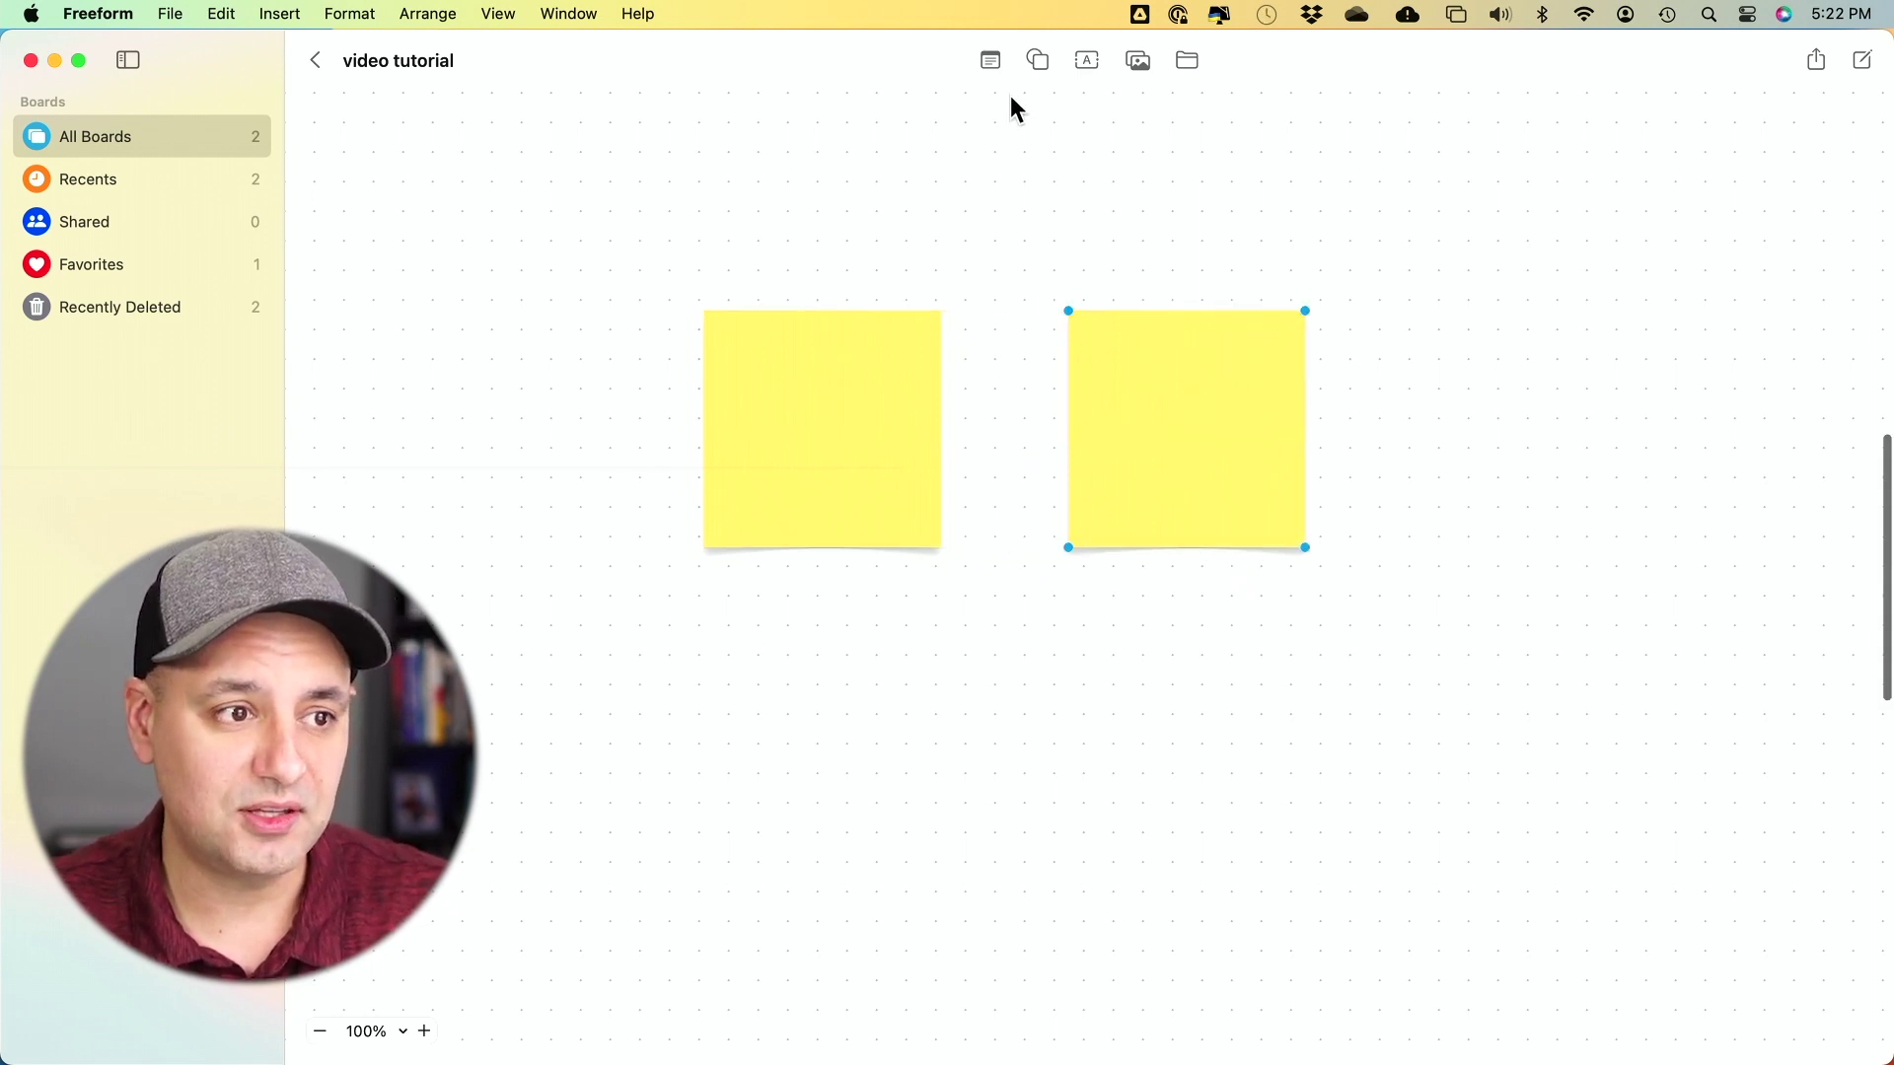
pyautogui.click(991, 60)
pyautogui.moveTo(1133, 528); pyautogui.dragTo(1594, 372)
pyautogui.hscroll(1, 1425, 498)
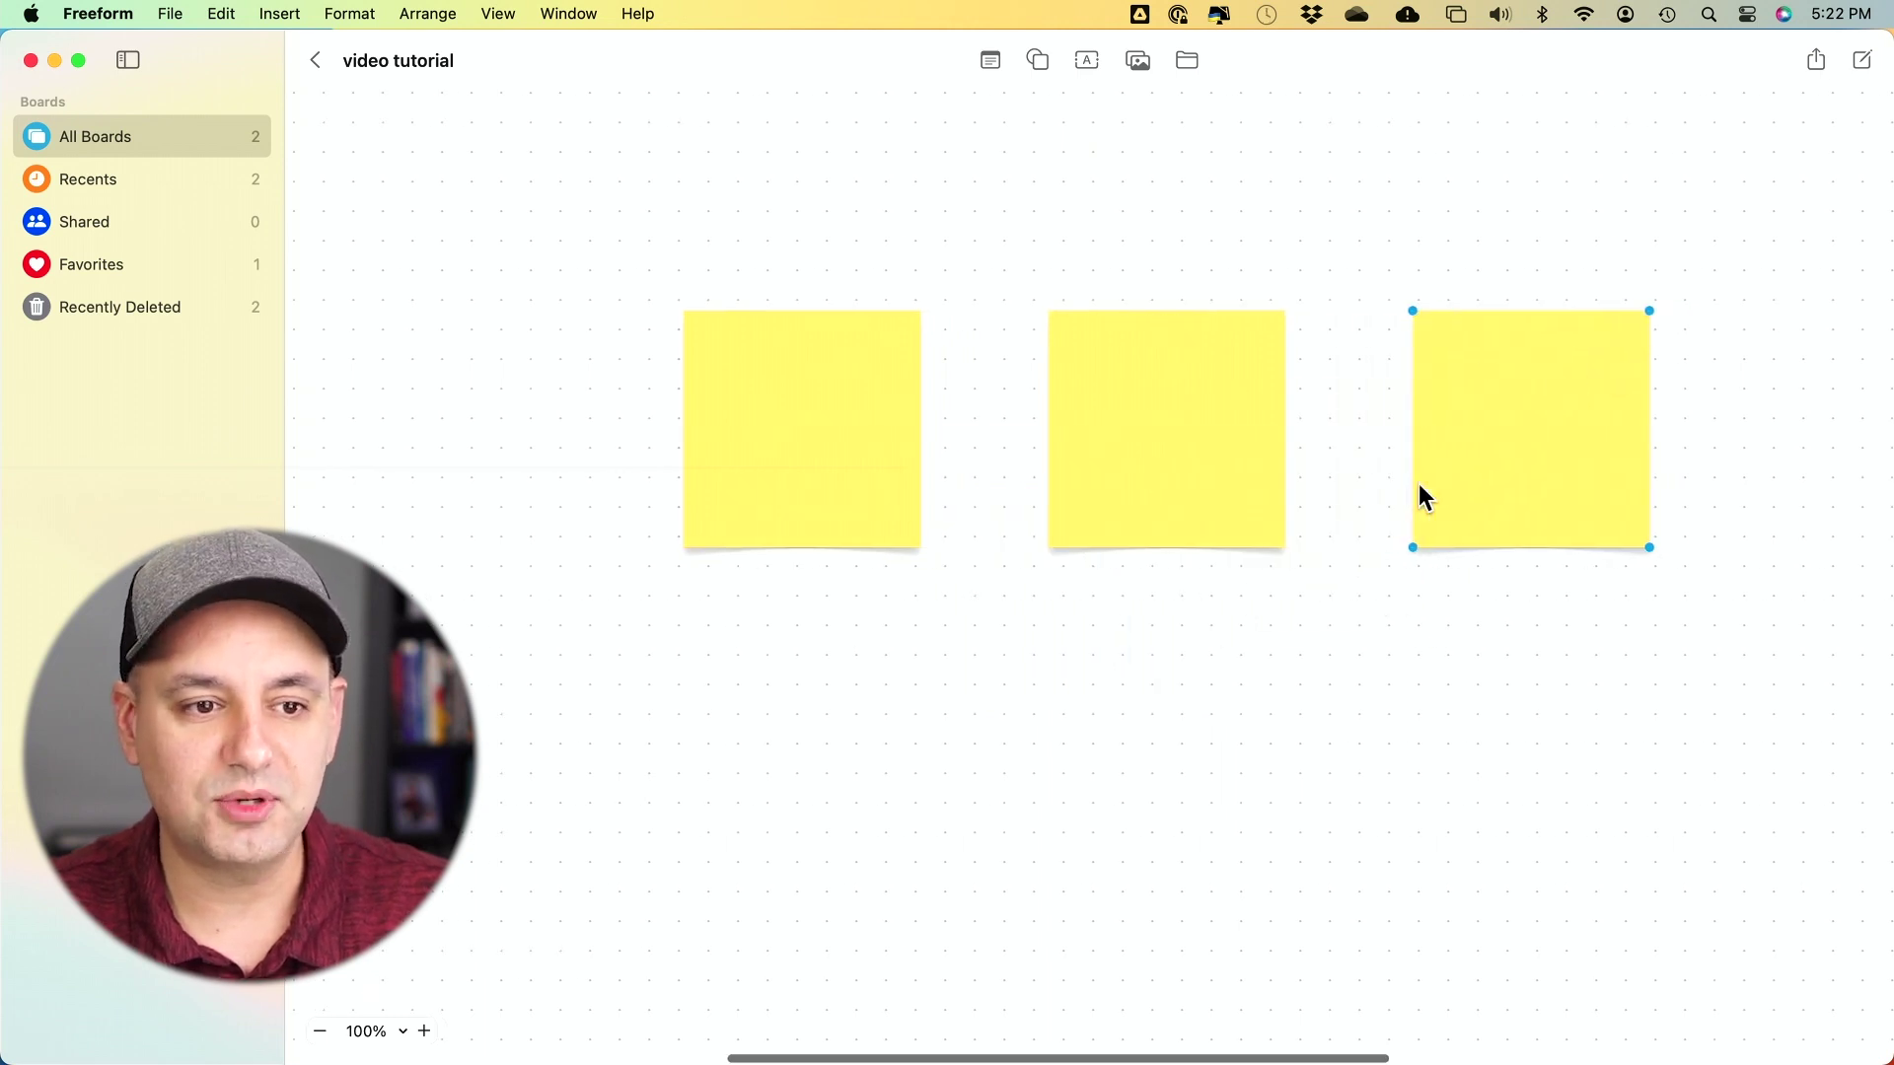
pyautogui.hscroll(2, 1426, 498)
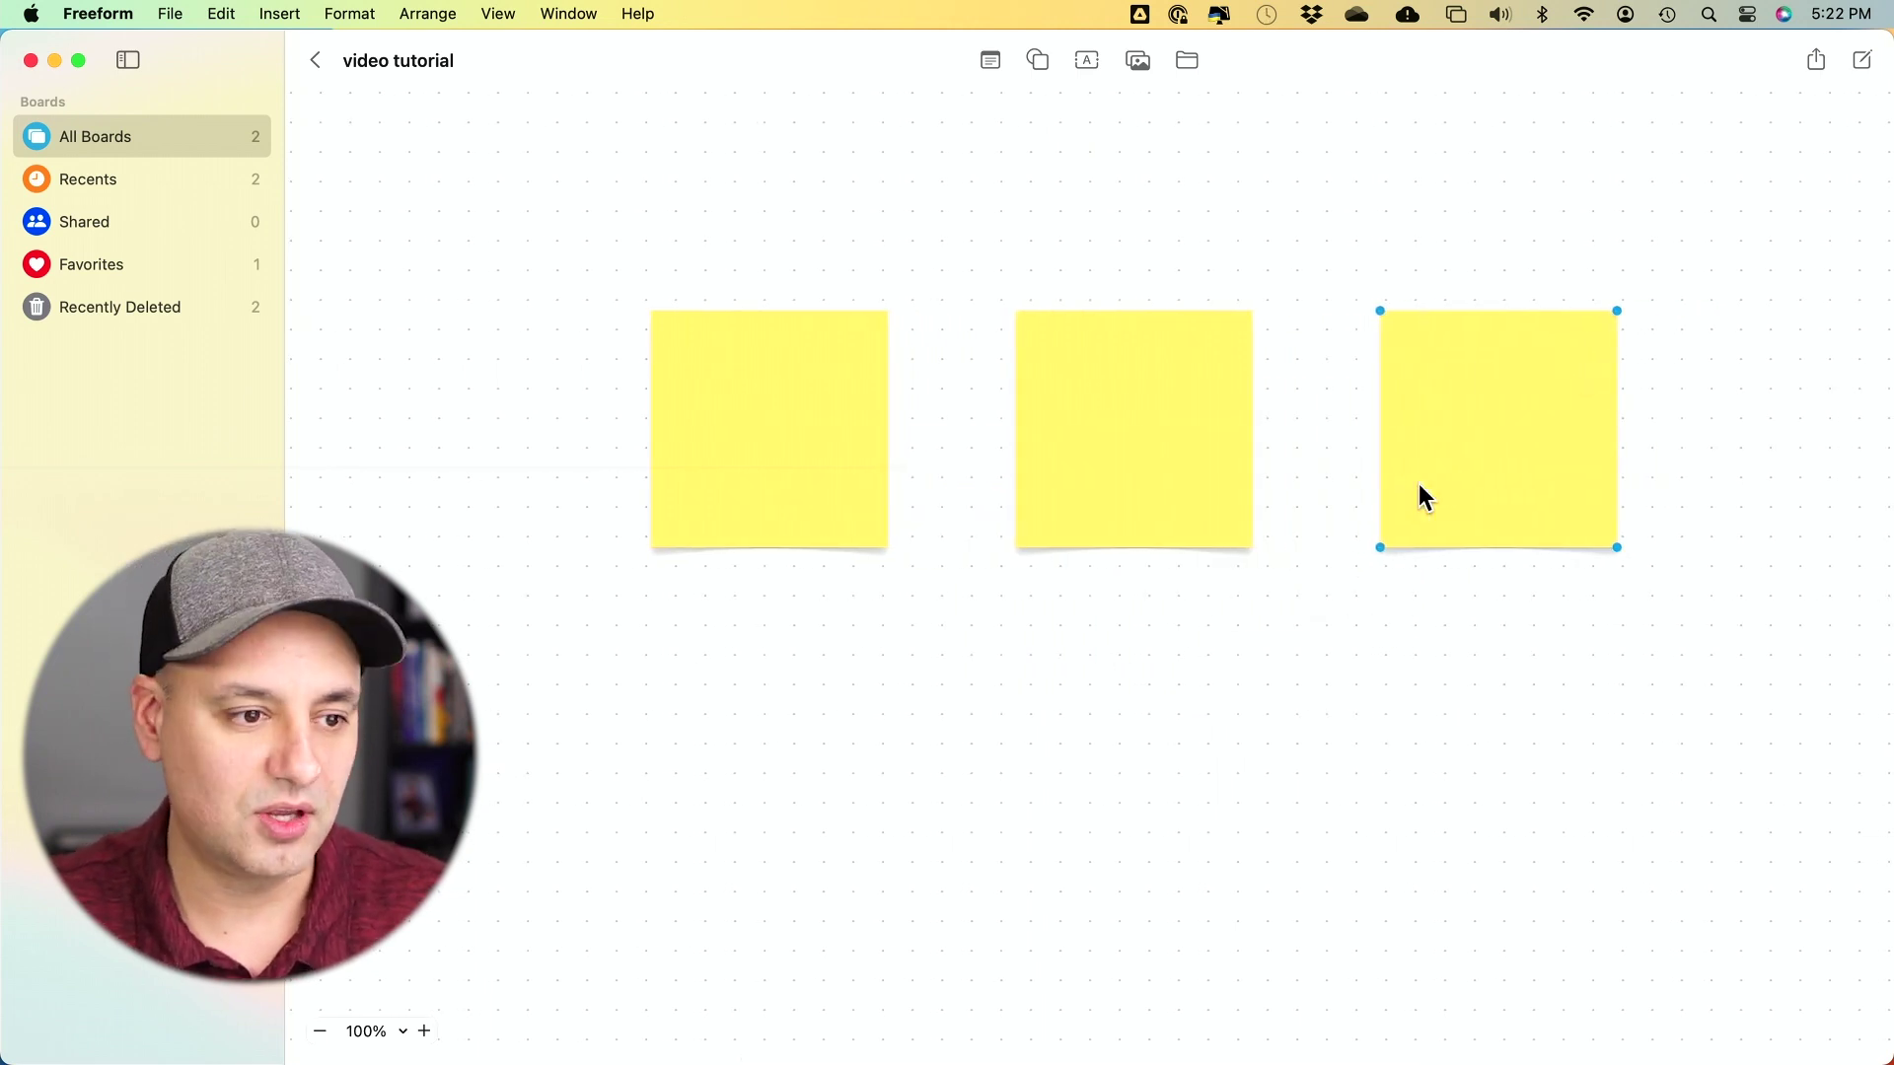
pyautogui.click(795, 449)
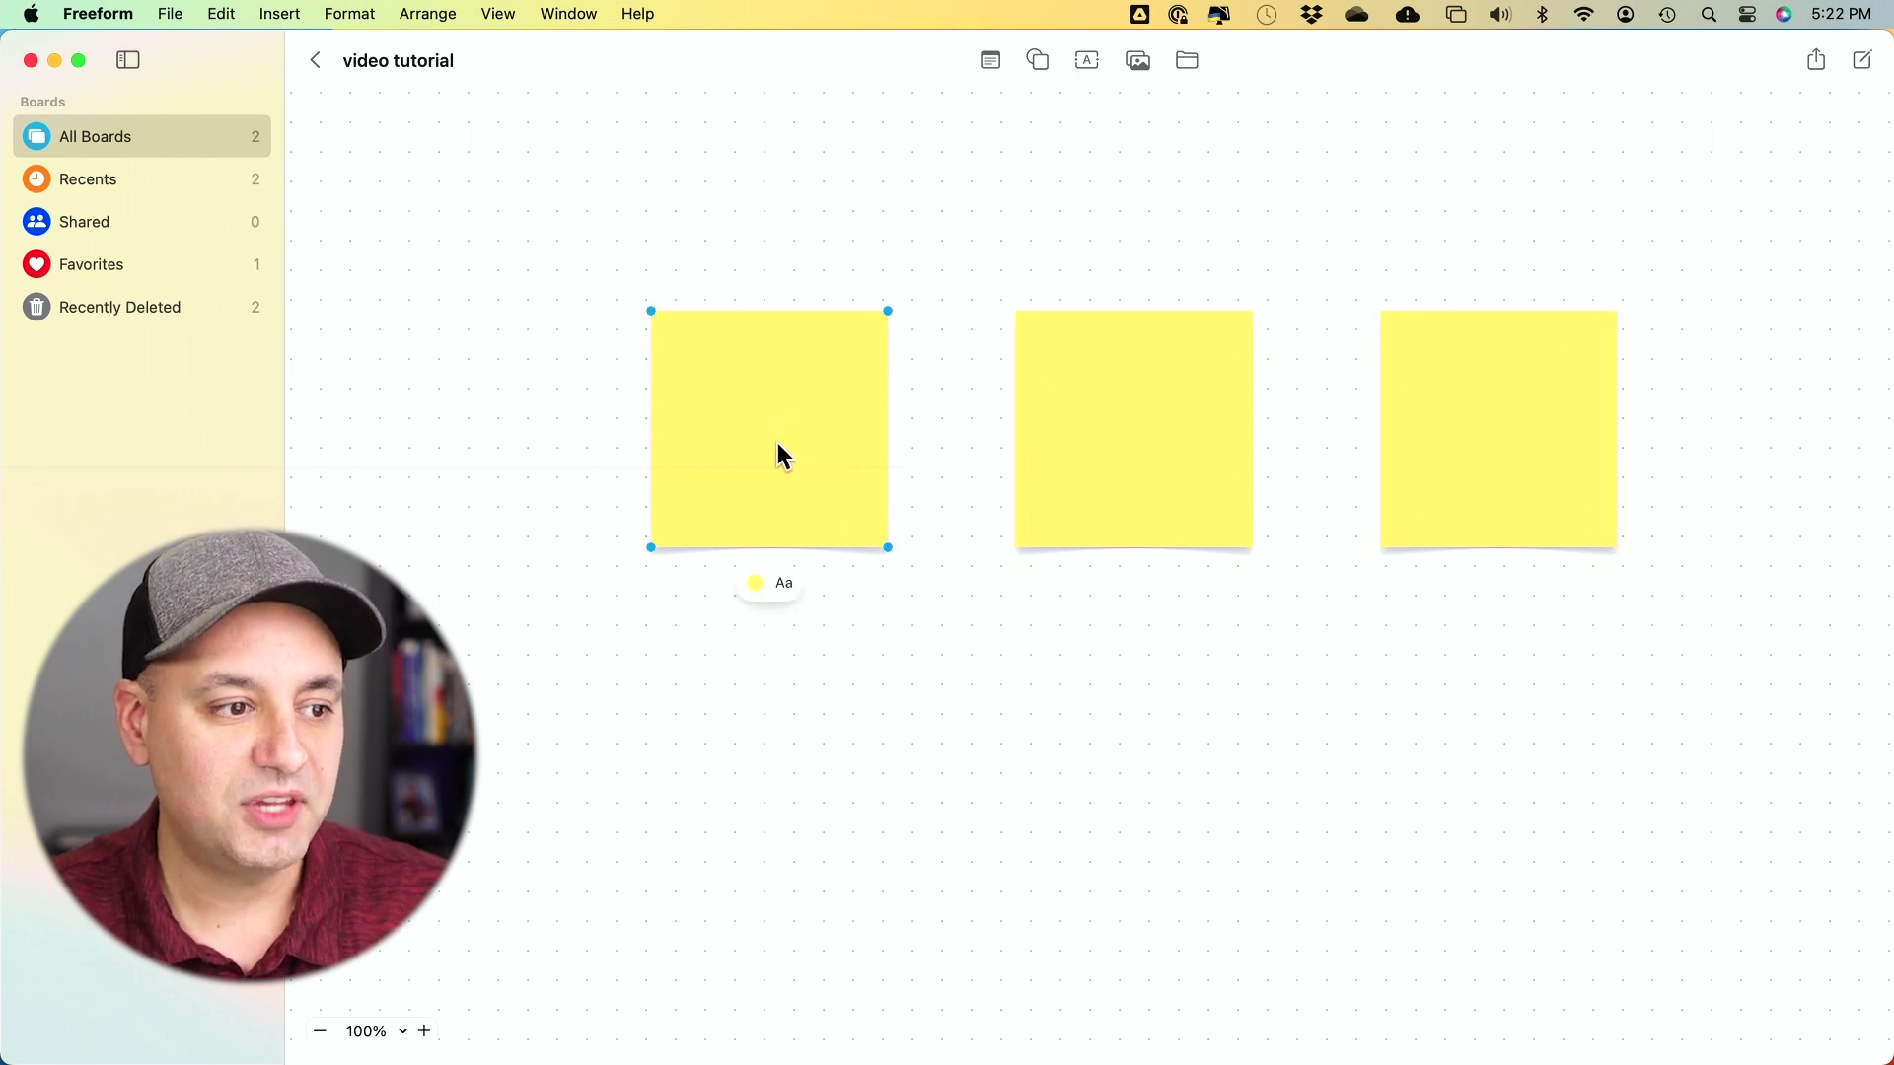
# Step: Recolour the first sticky note cyan
pyautogui.click(756, 590)
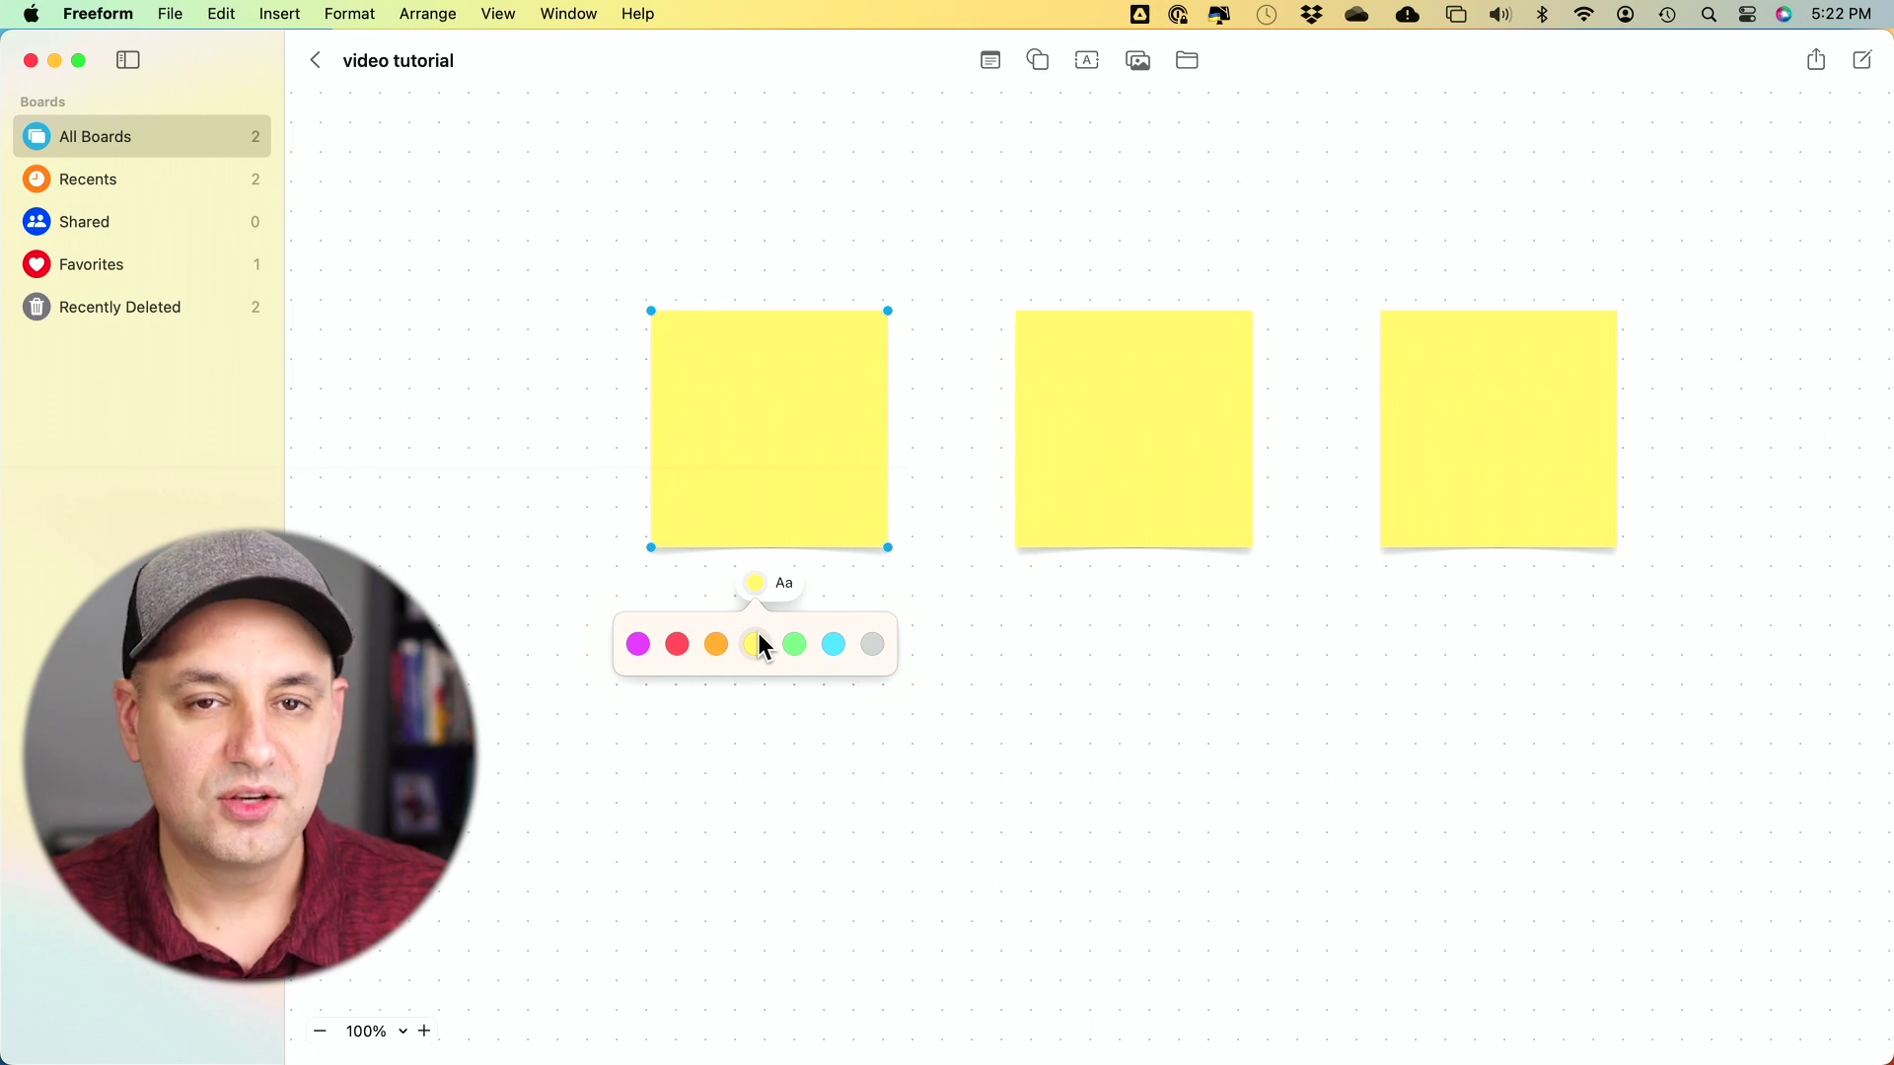
pyautogui.click(834, 647)
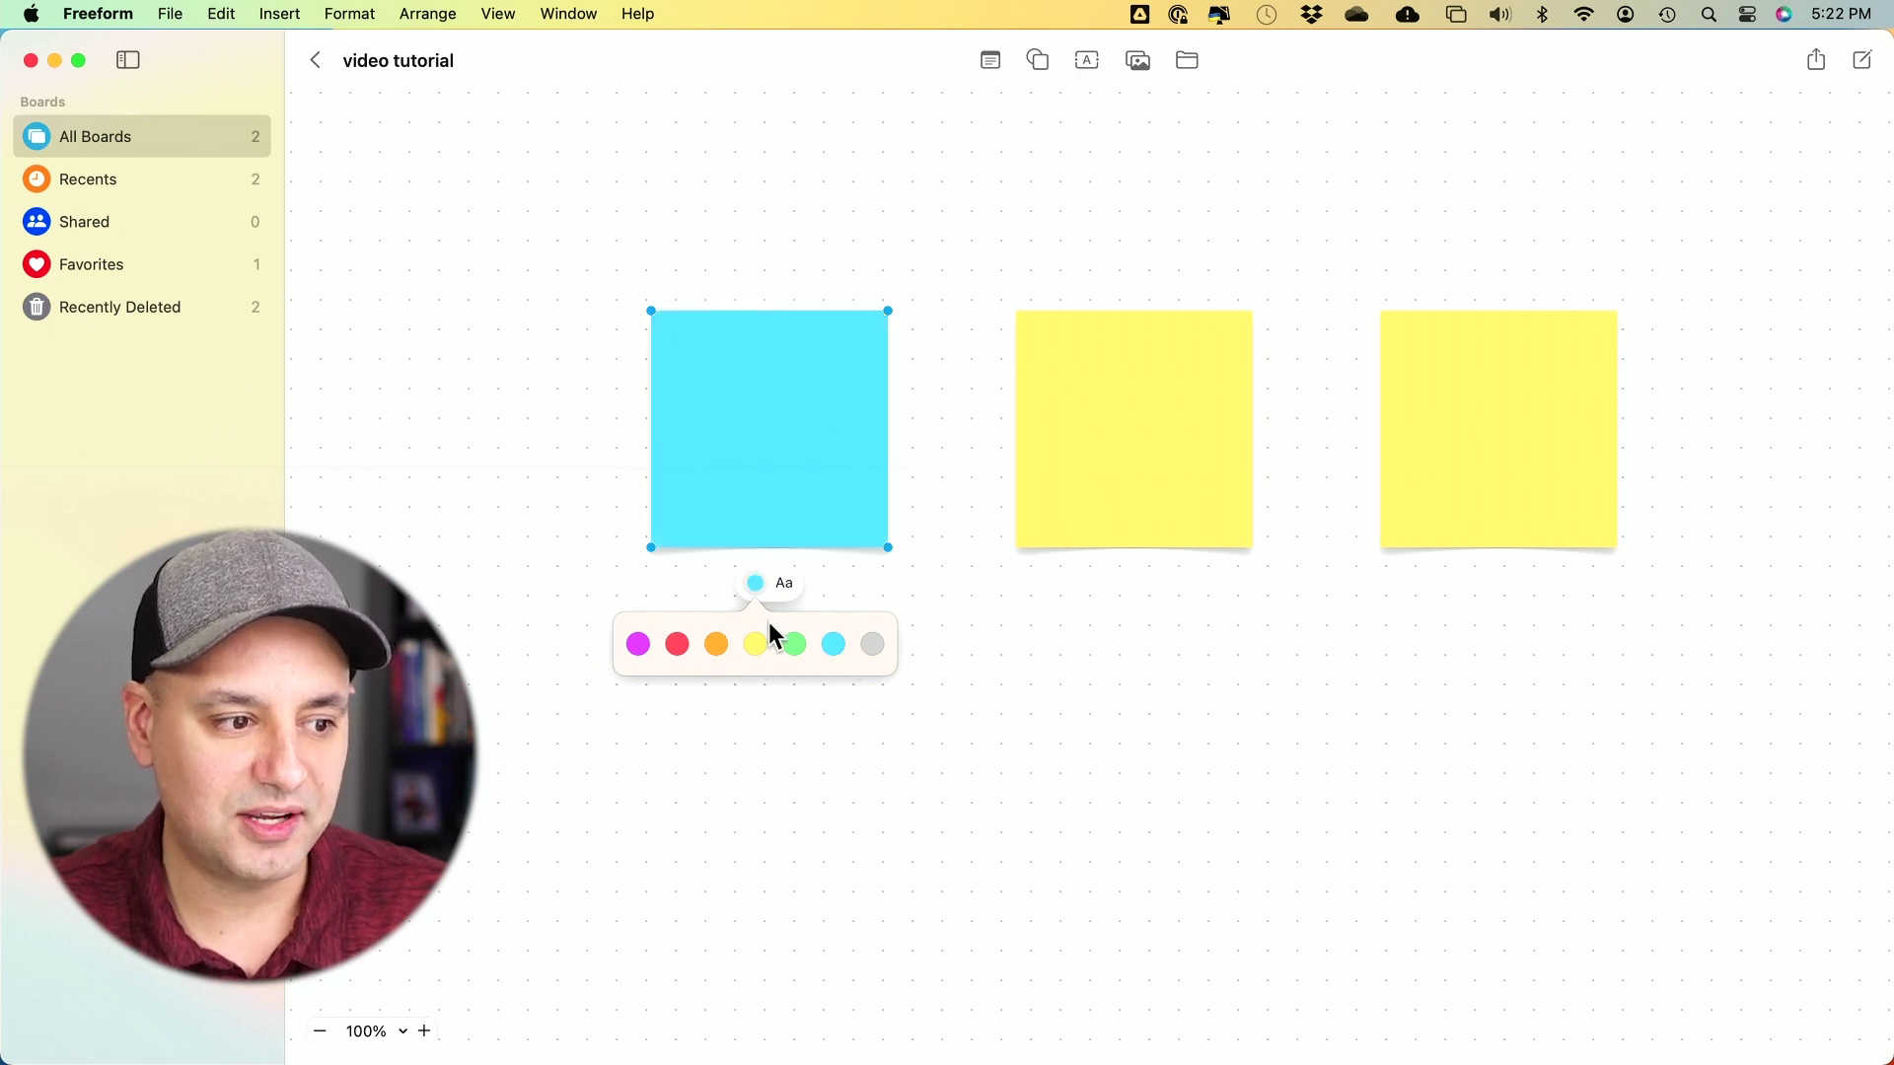
pyautogui.click(785, 584)
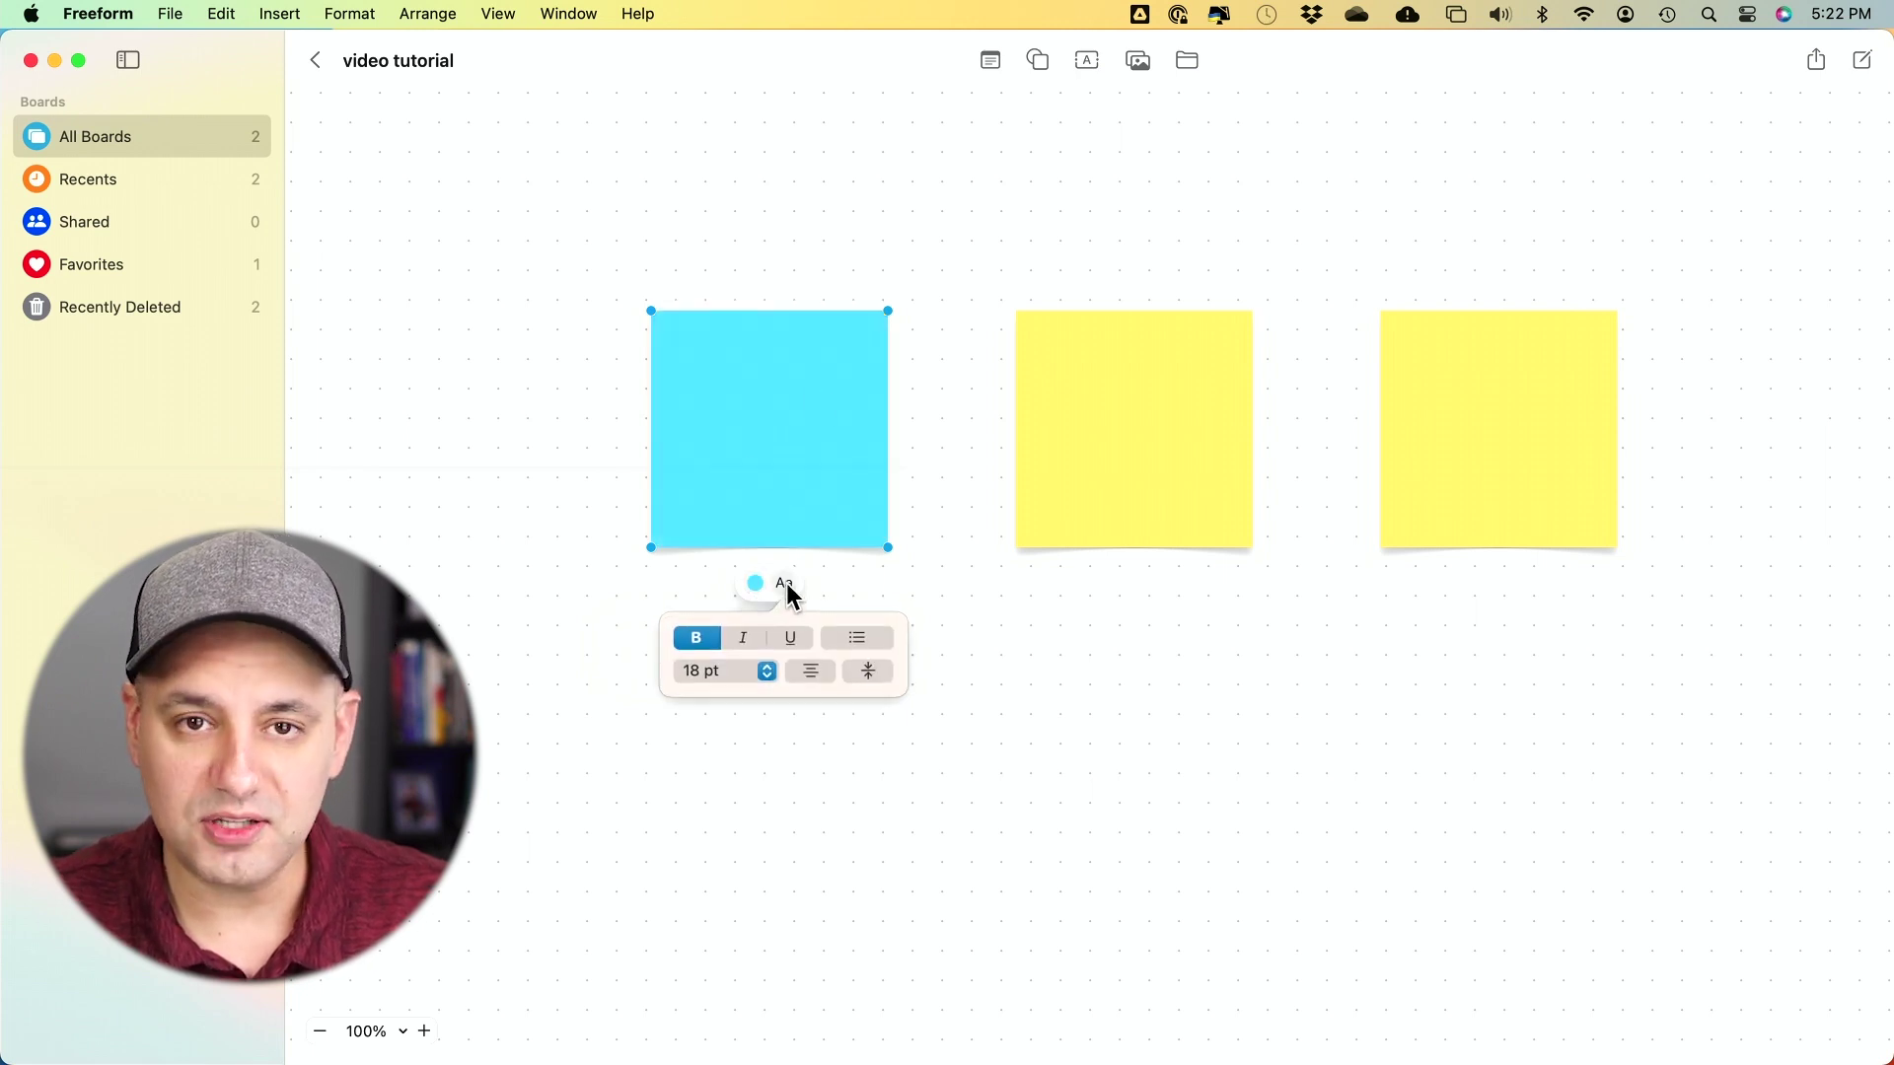
pyautogui.click(787, 588)
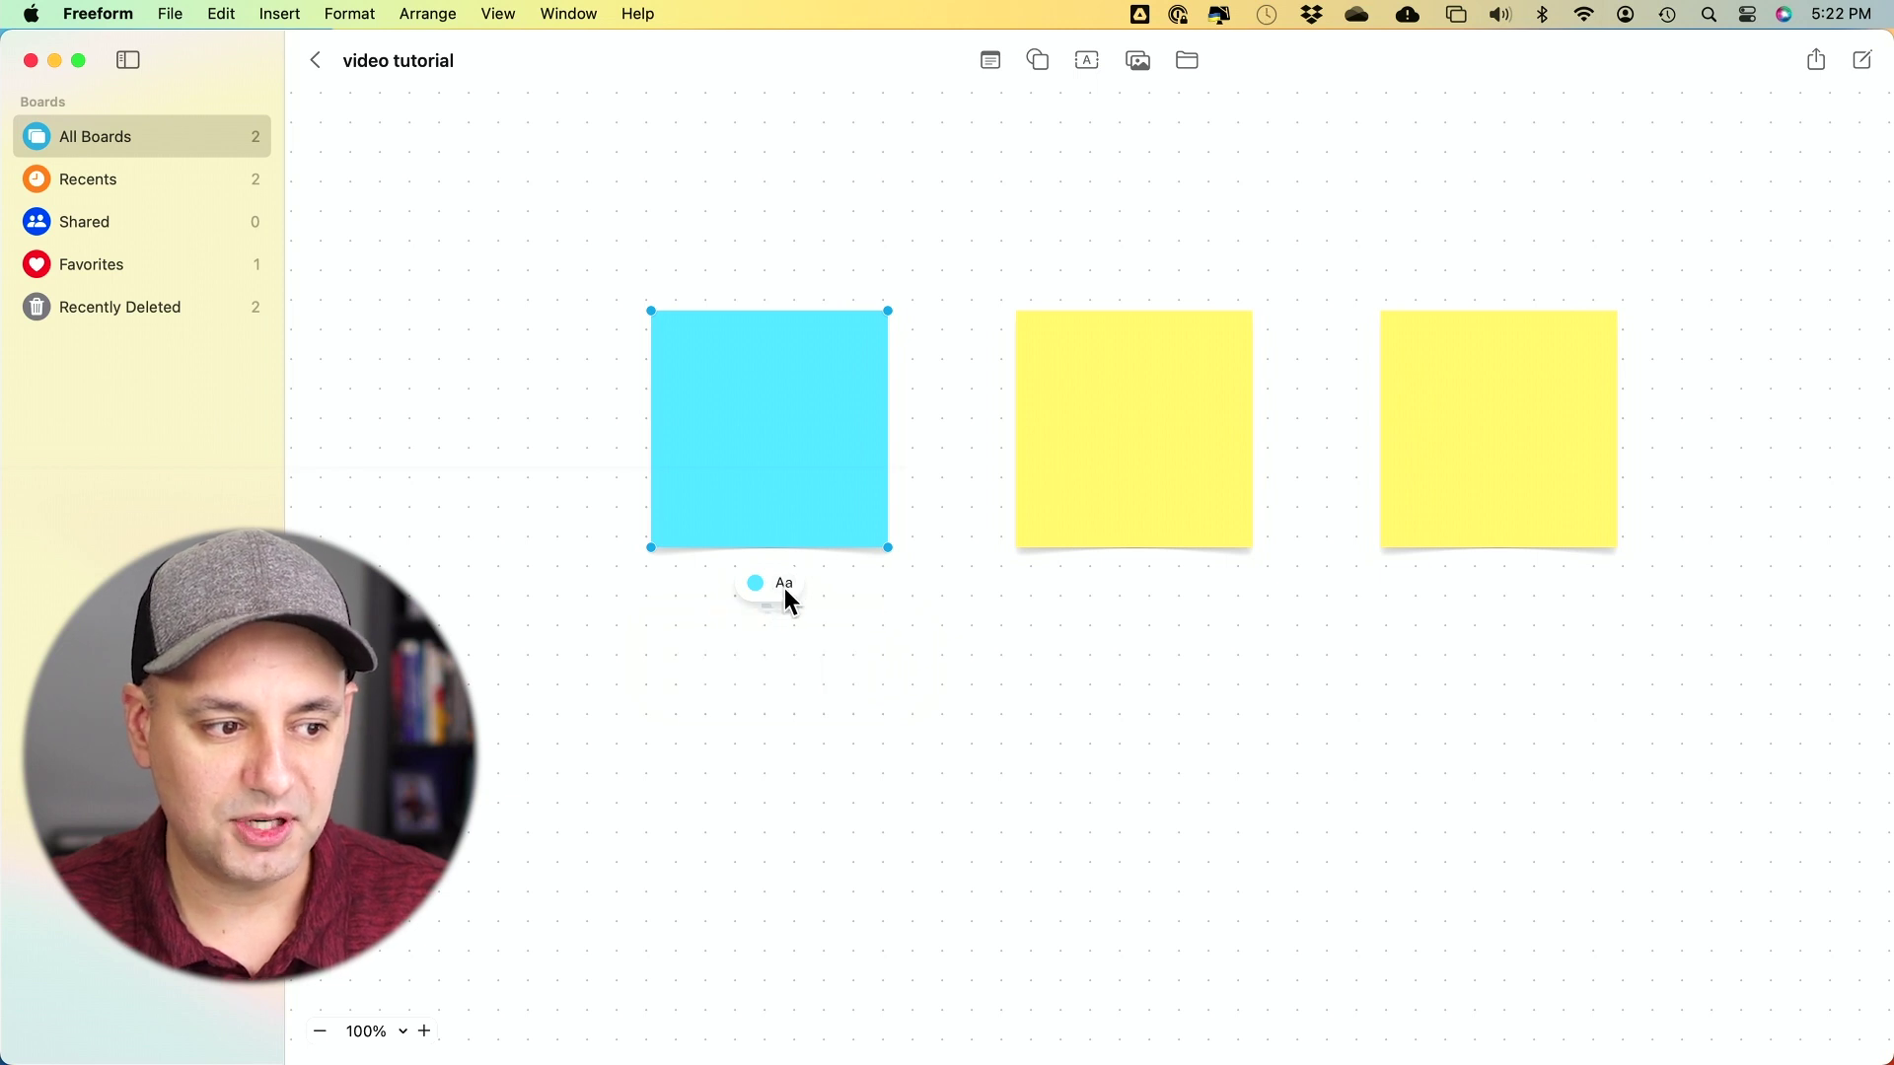
# Step: Write 'type your text' on the cyan note in 14 pt italic
pyautogui.doubleClick(736, 432)
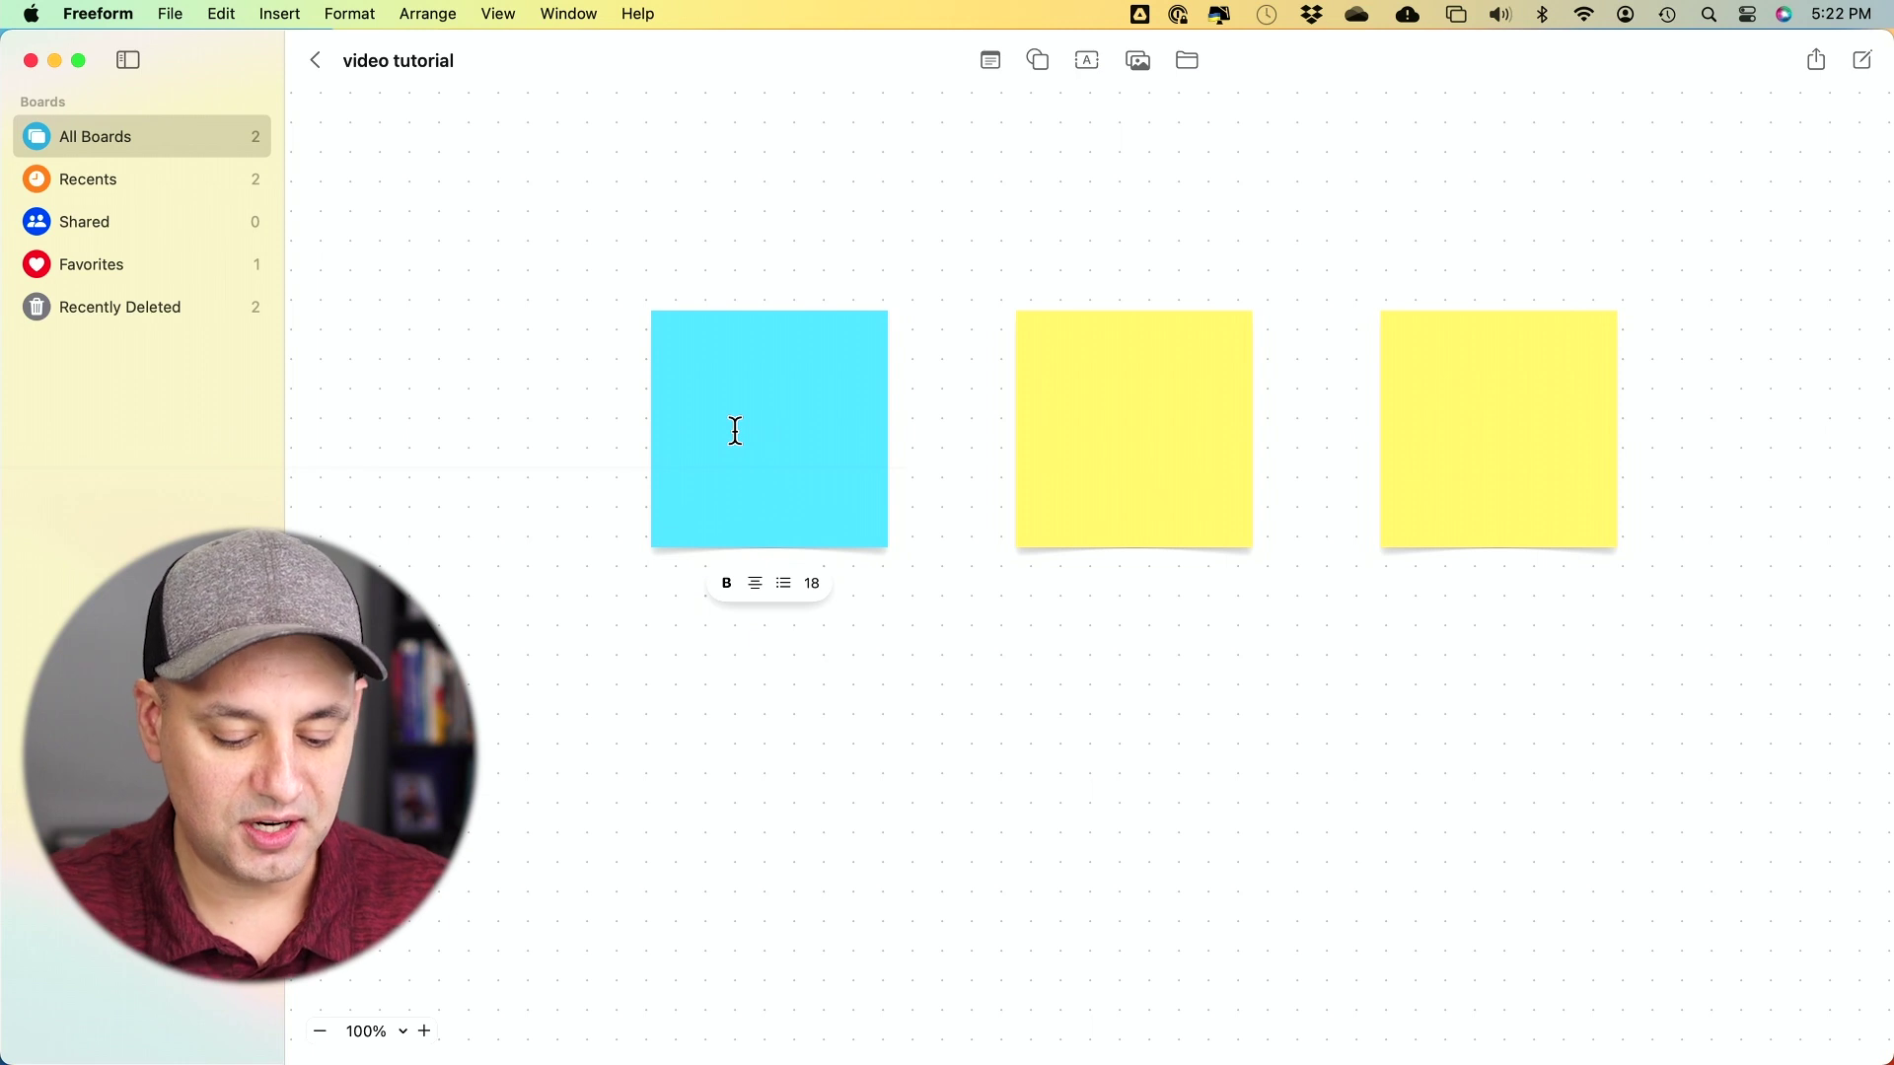
pyautogui.write('type your text')
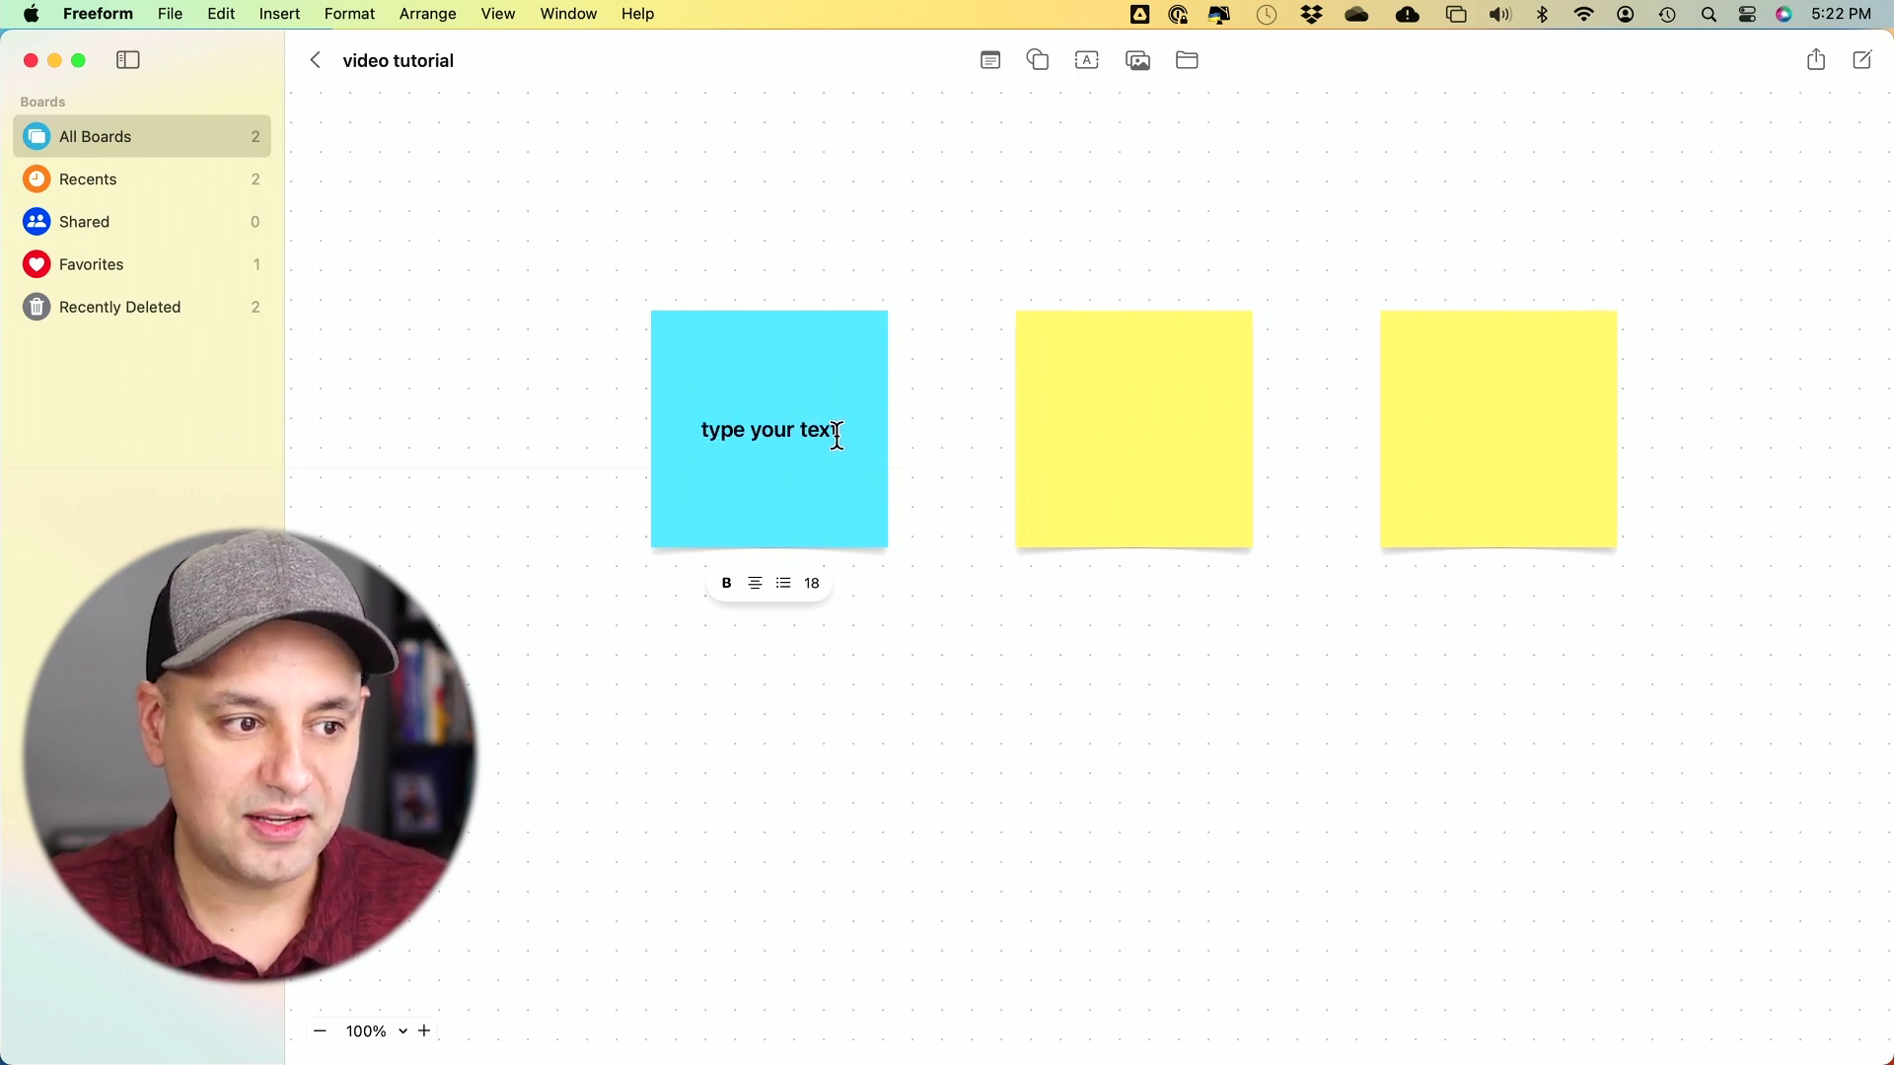
pyautogui.moveTo(840, 431); pyautogui.dragTo(635, 432)
pyautogui.click(812, 583)
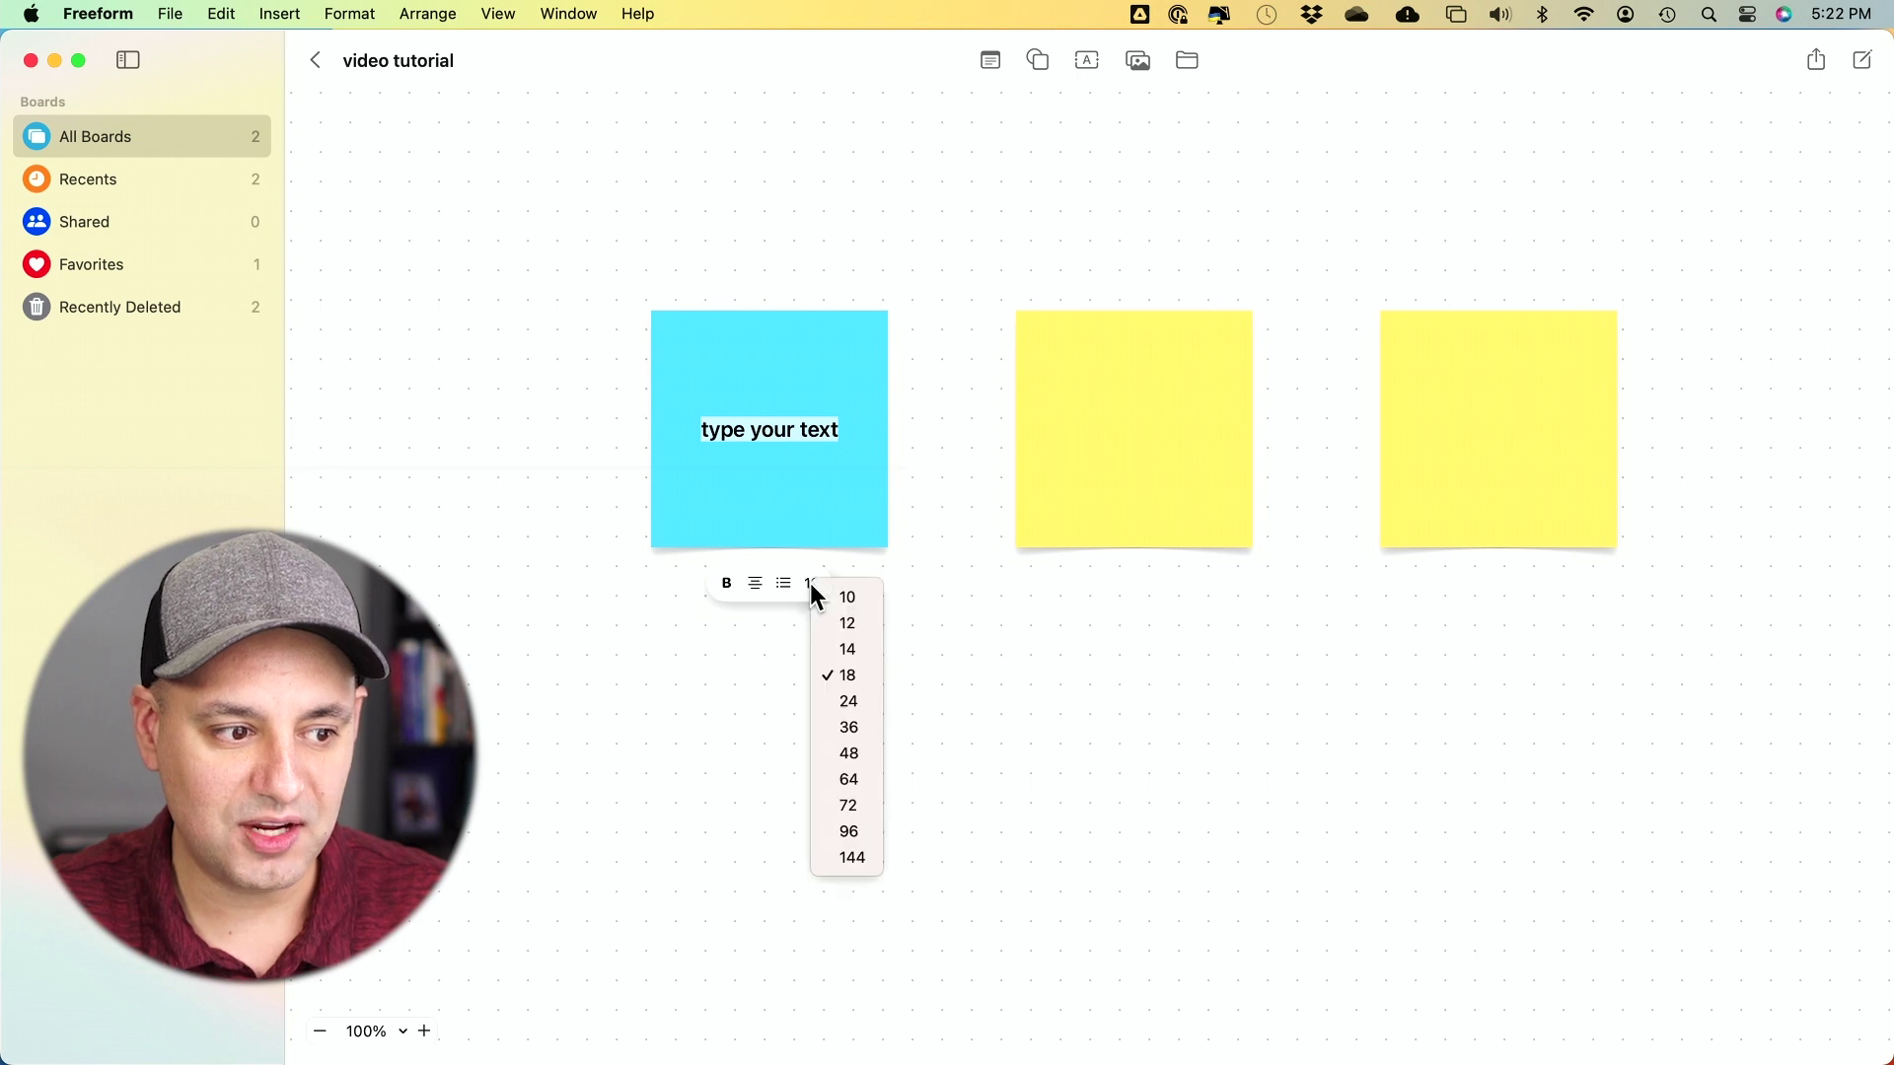
pyautogui.click(846, 647)
pyautogui.click(725, 583)
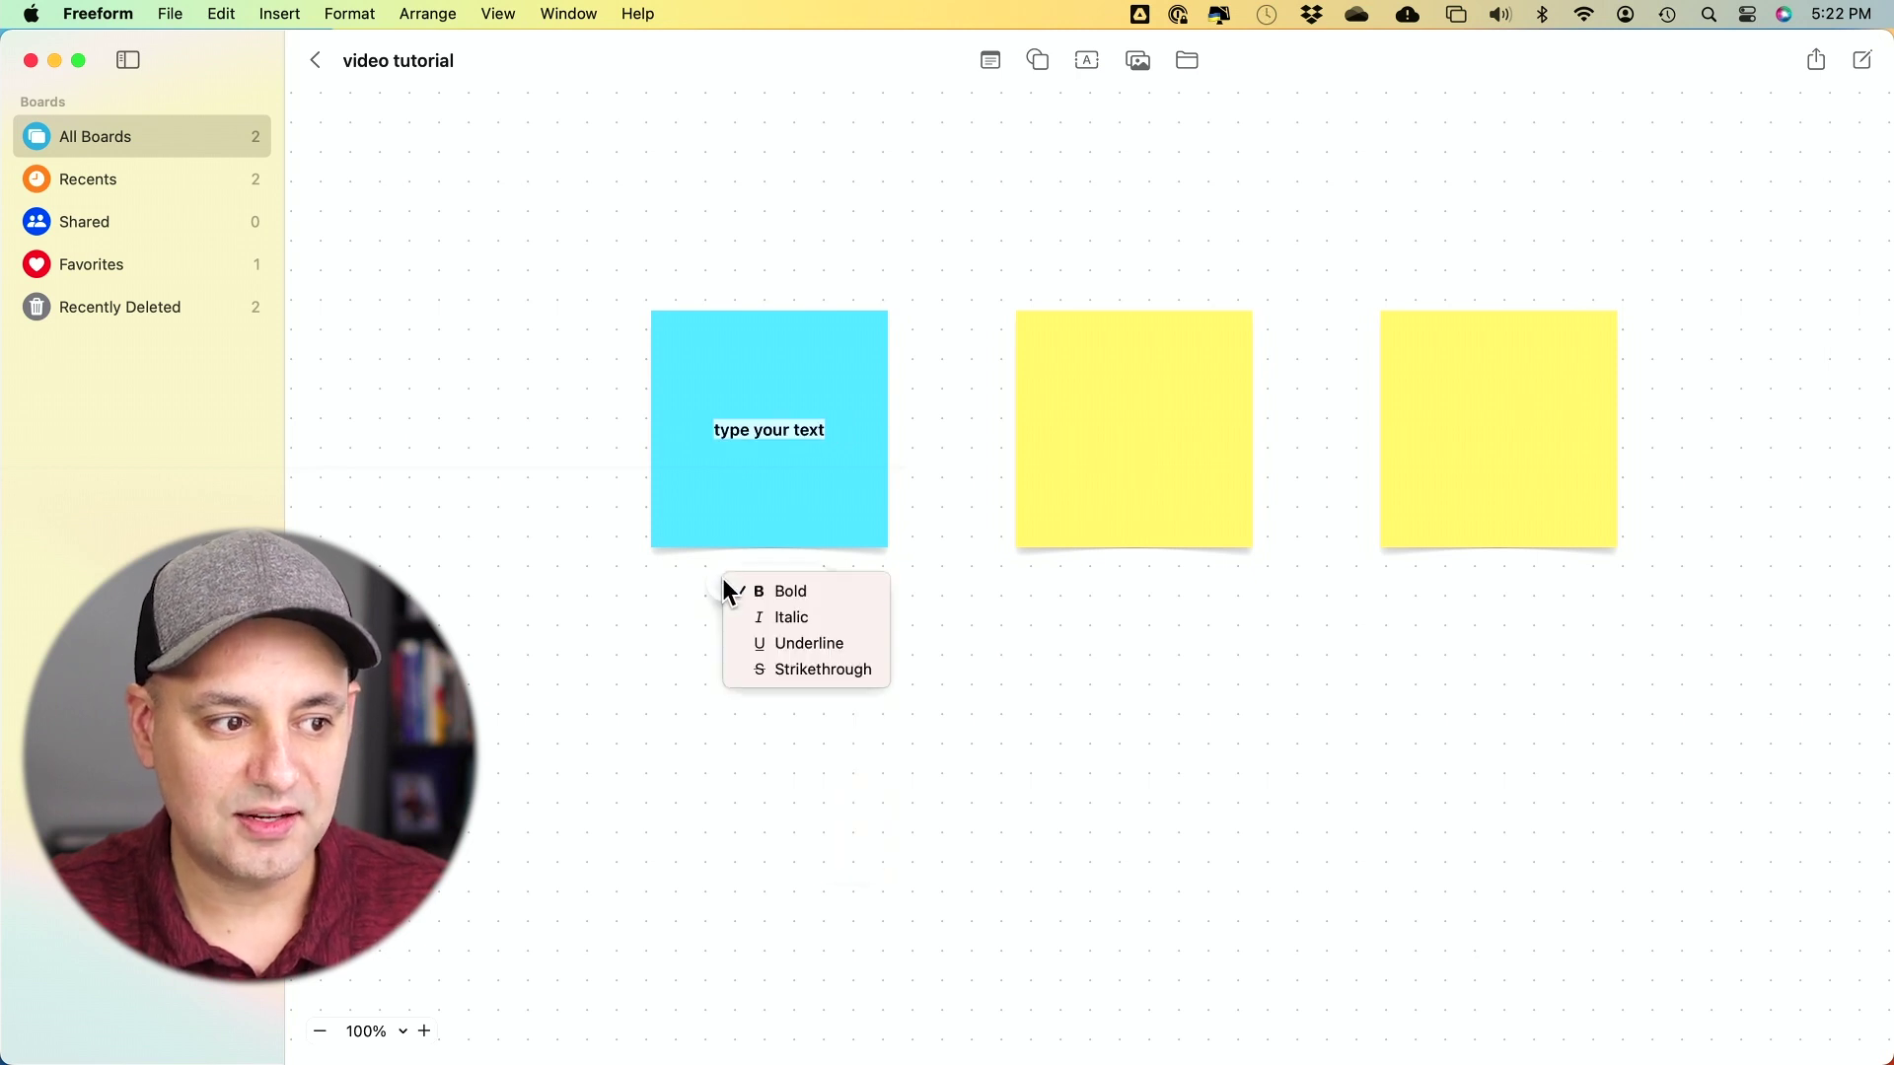
pyautogui.click(826, 614)
pyautogui.scroll(1, 717, 407)
pyautogui.click(789, 437)
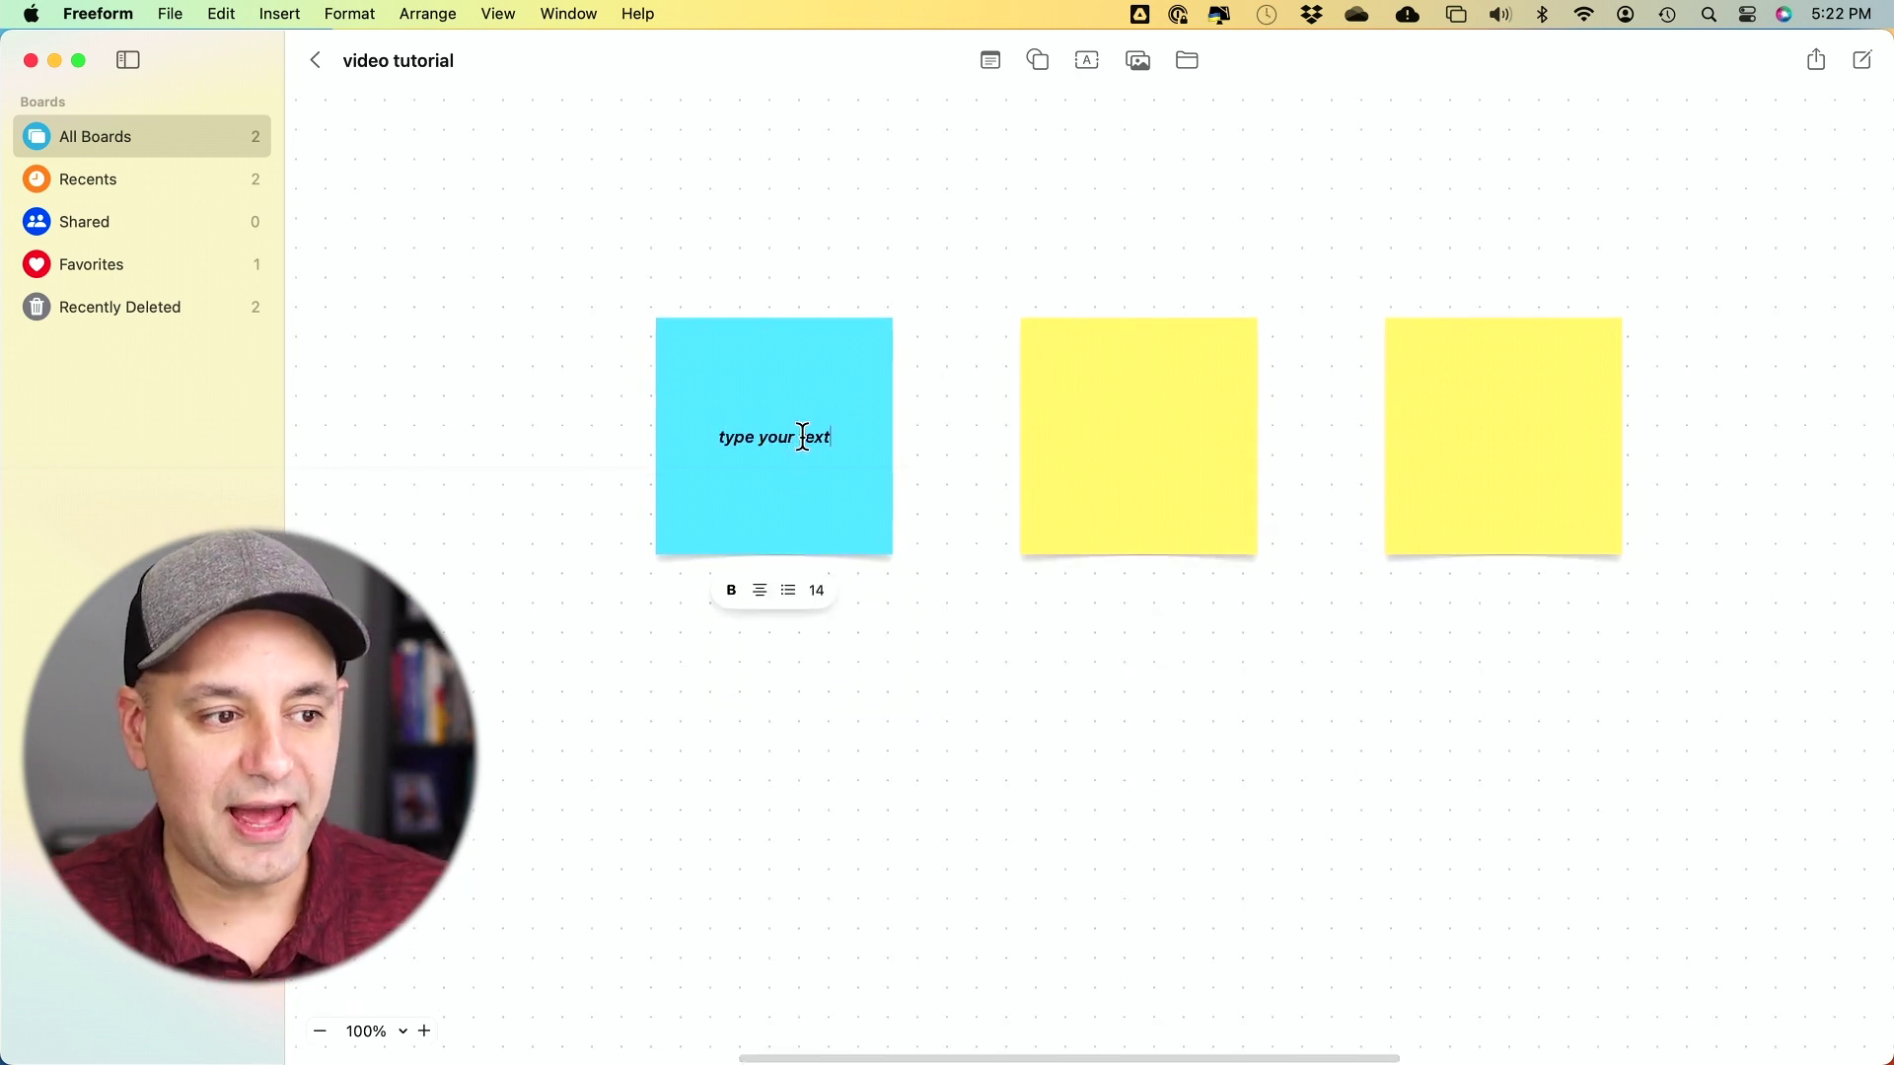
pyautogui.scroll(-2, 774, 326)
pyautogui.click(925, 341)
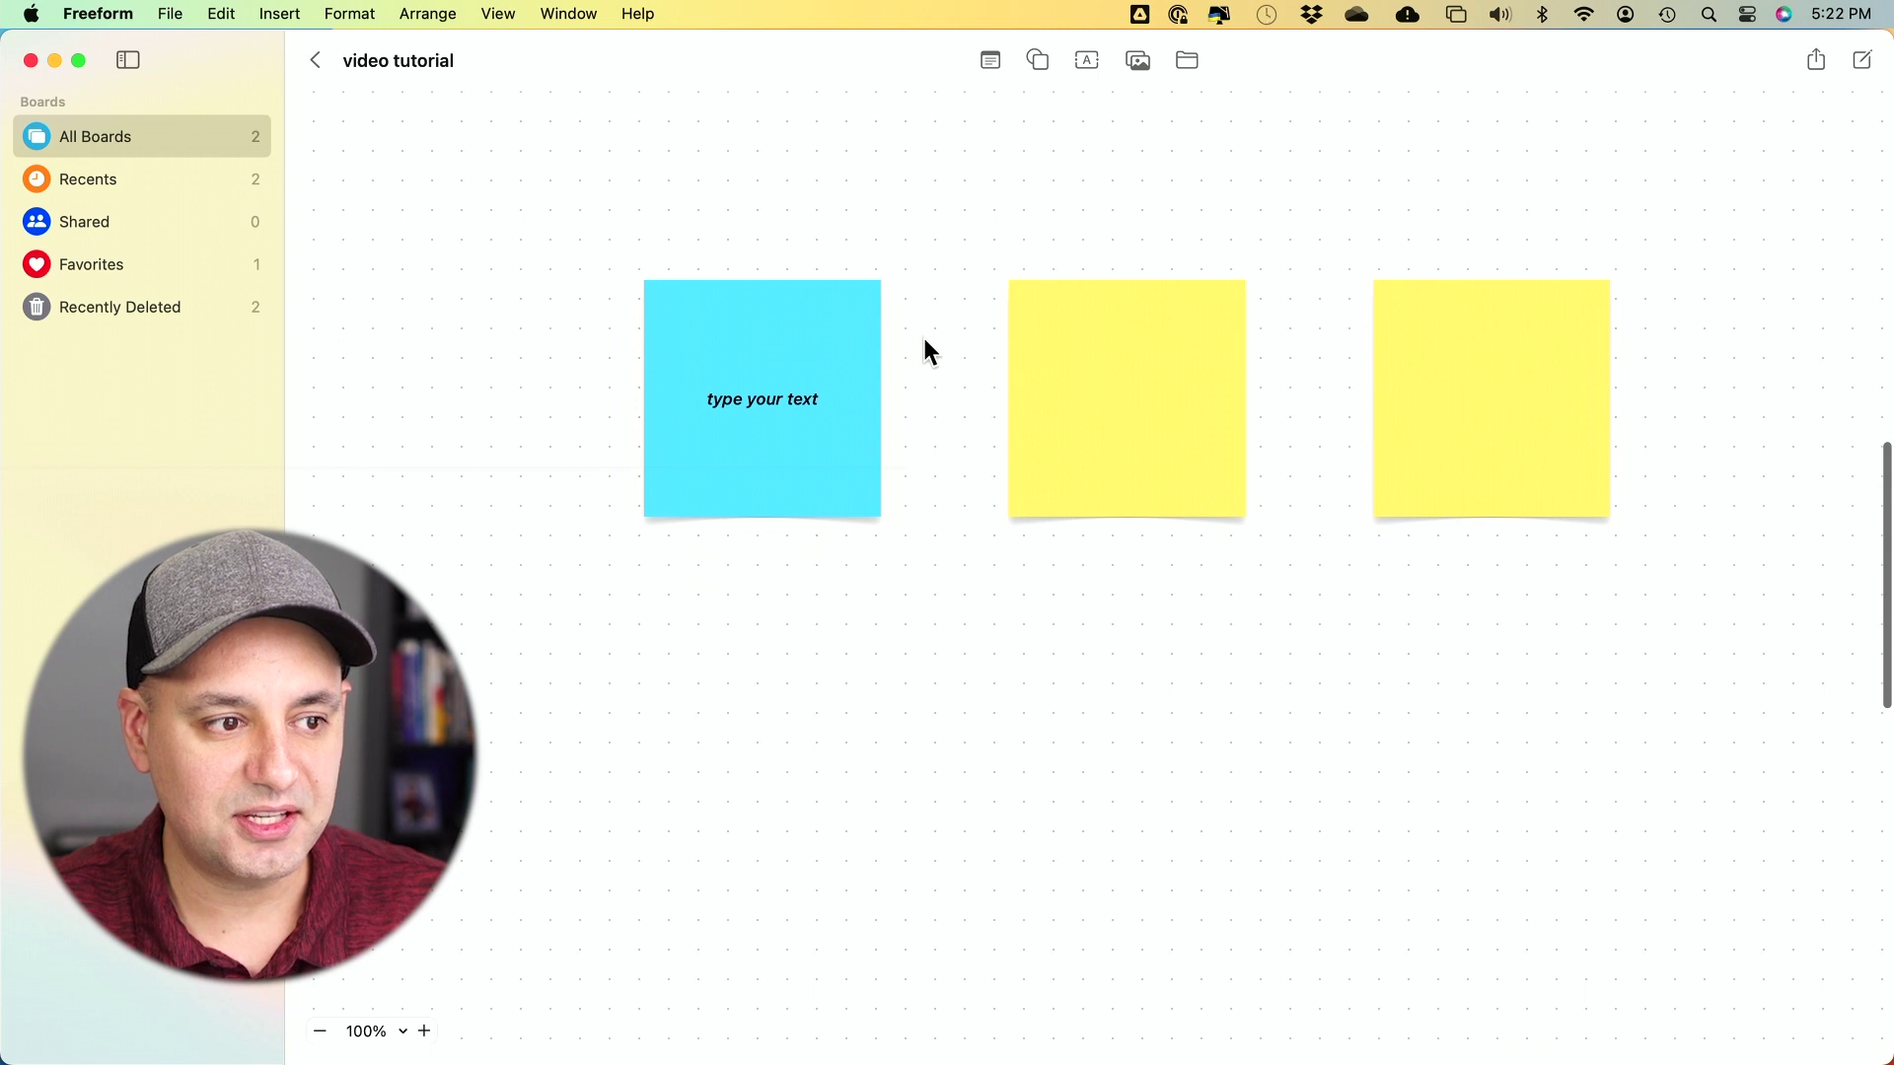
# Step: Move the cyan note up and left and shrink it slightly
pyautogui.click(771, 298)
pyautogui.moveTo(783, 292)
pyautogui.mouseDown()
pyautogui.moveTo(710, 488)
pyautogui.moveTo(718, 276)
pyautogui.moveTo(737, 347)
pyautogui.moveTo(748, 293)
pyautogui.mouseUp()
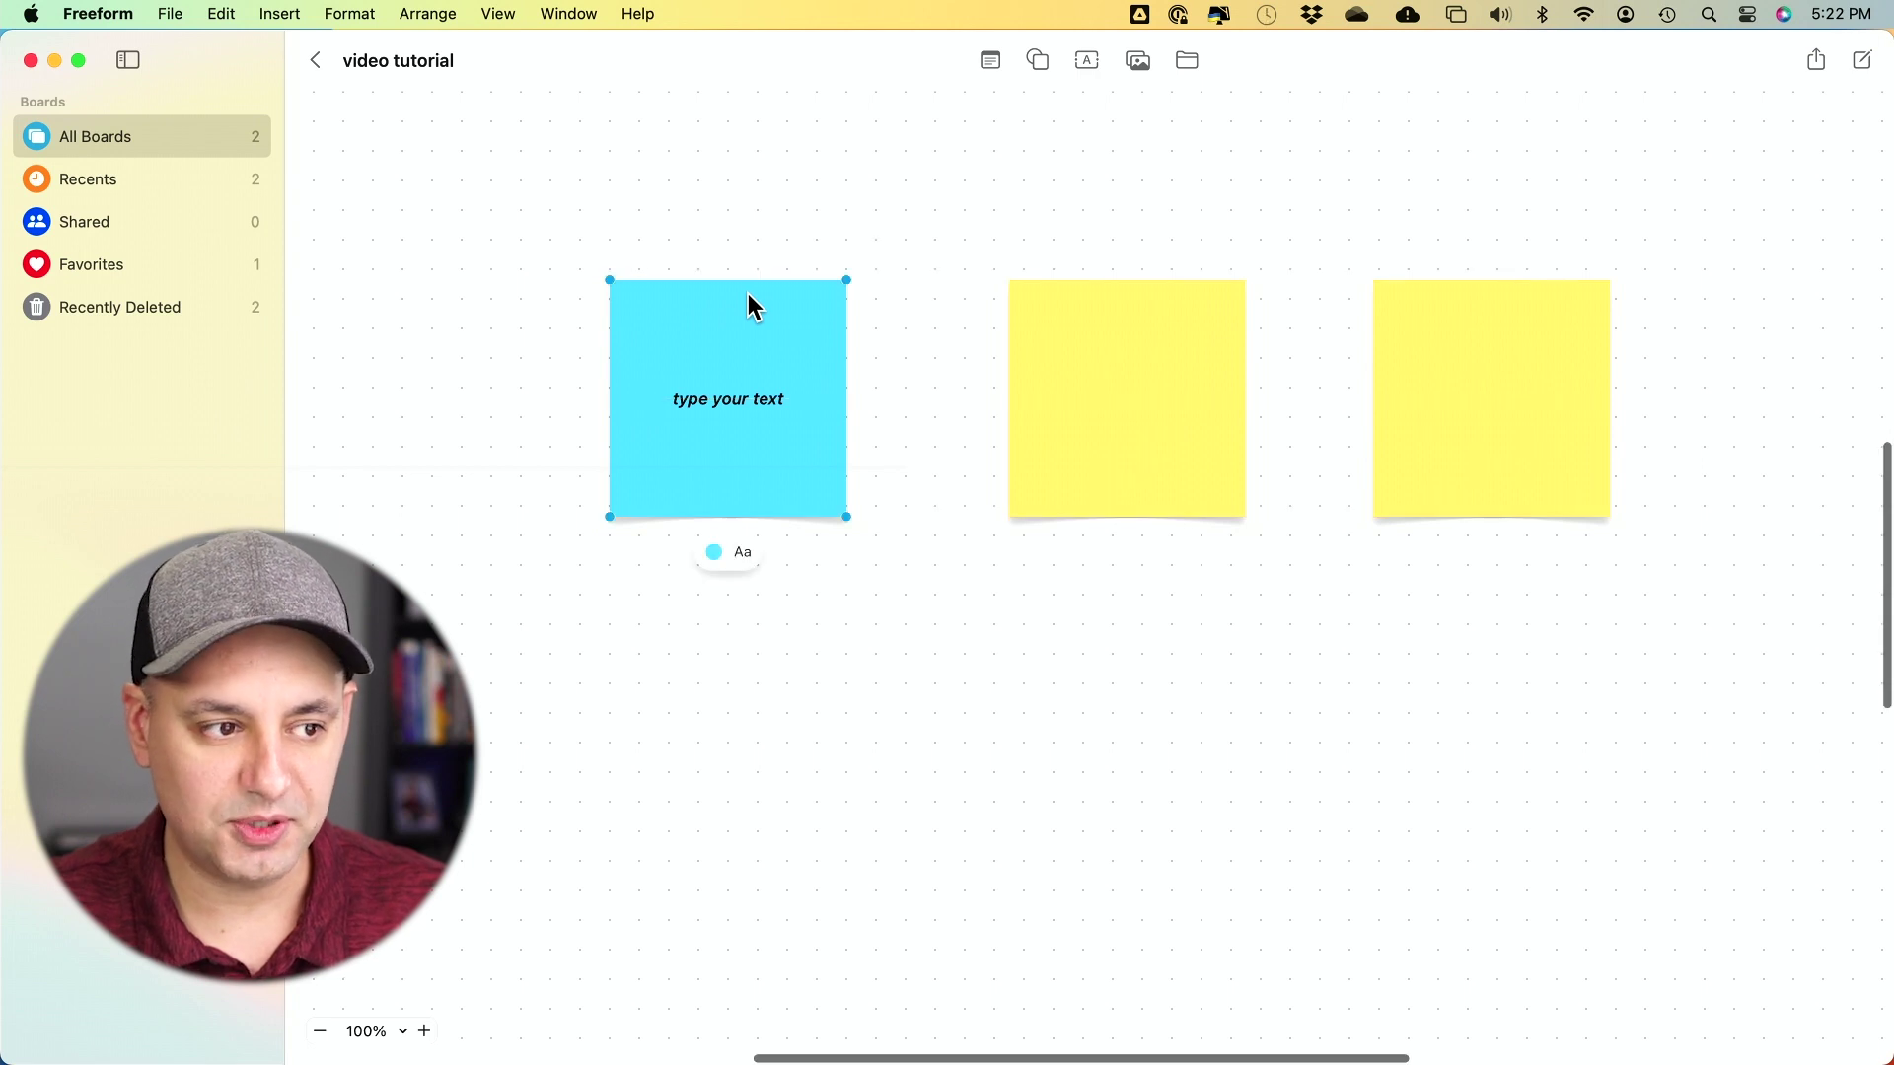
pyautogui.scroll(2, 748, 293)
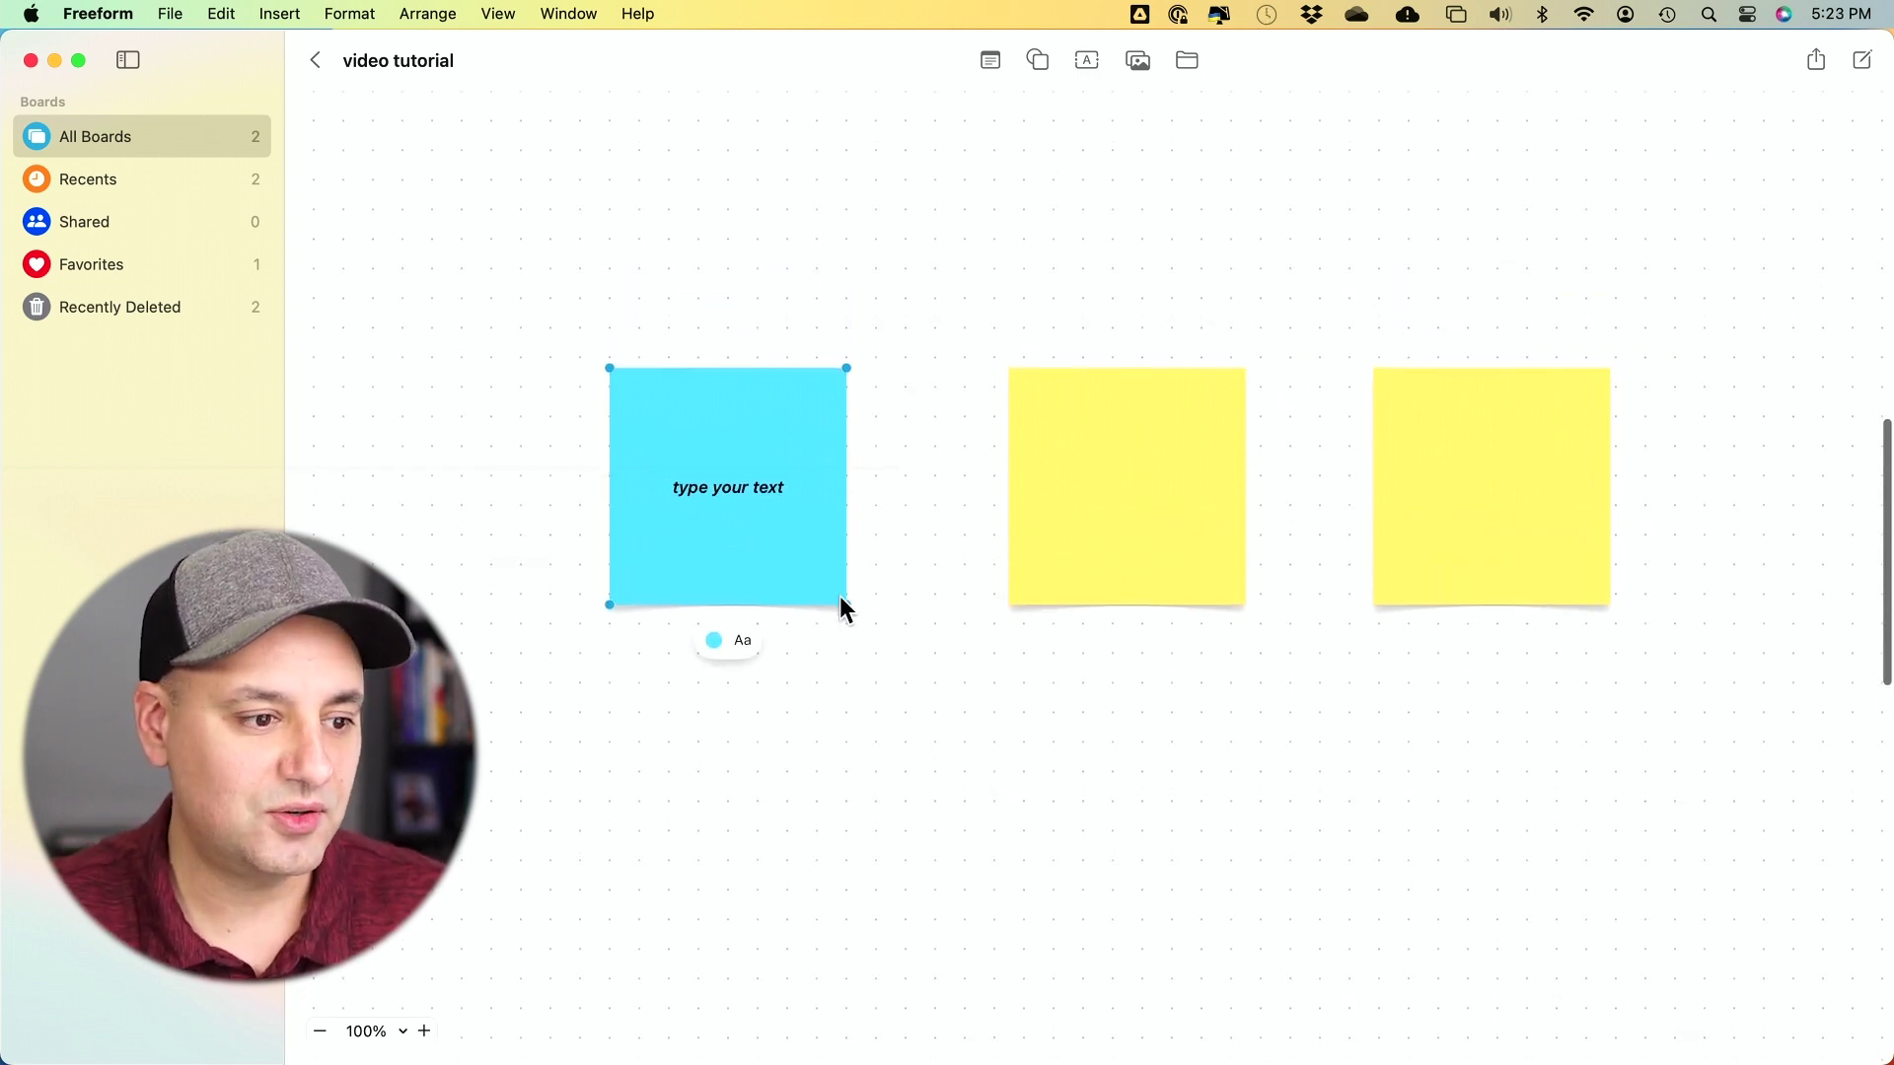
pyautogui.moveTo(846, 601)
pyautogui.mouseDown()
pyautogui.moveTo(731, 503)
pyautogui.moveTo(967, 703)
pyautogui.moveTo(848, 582)
pyautogui.mouseUp()
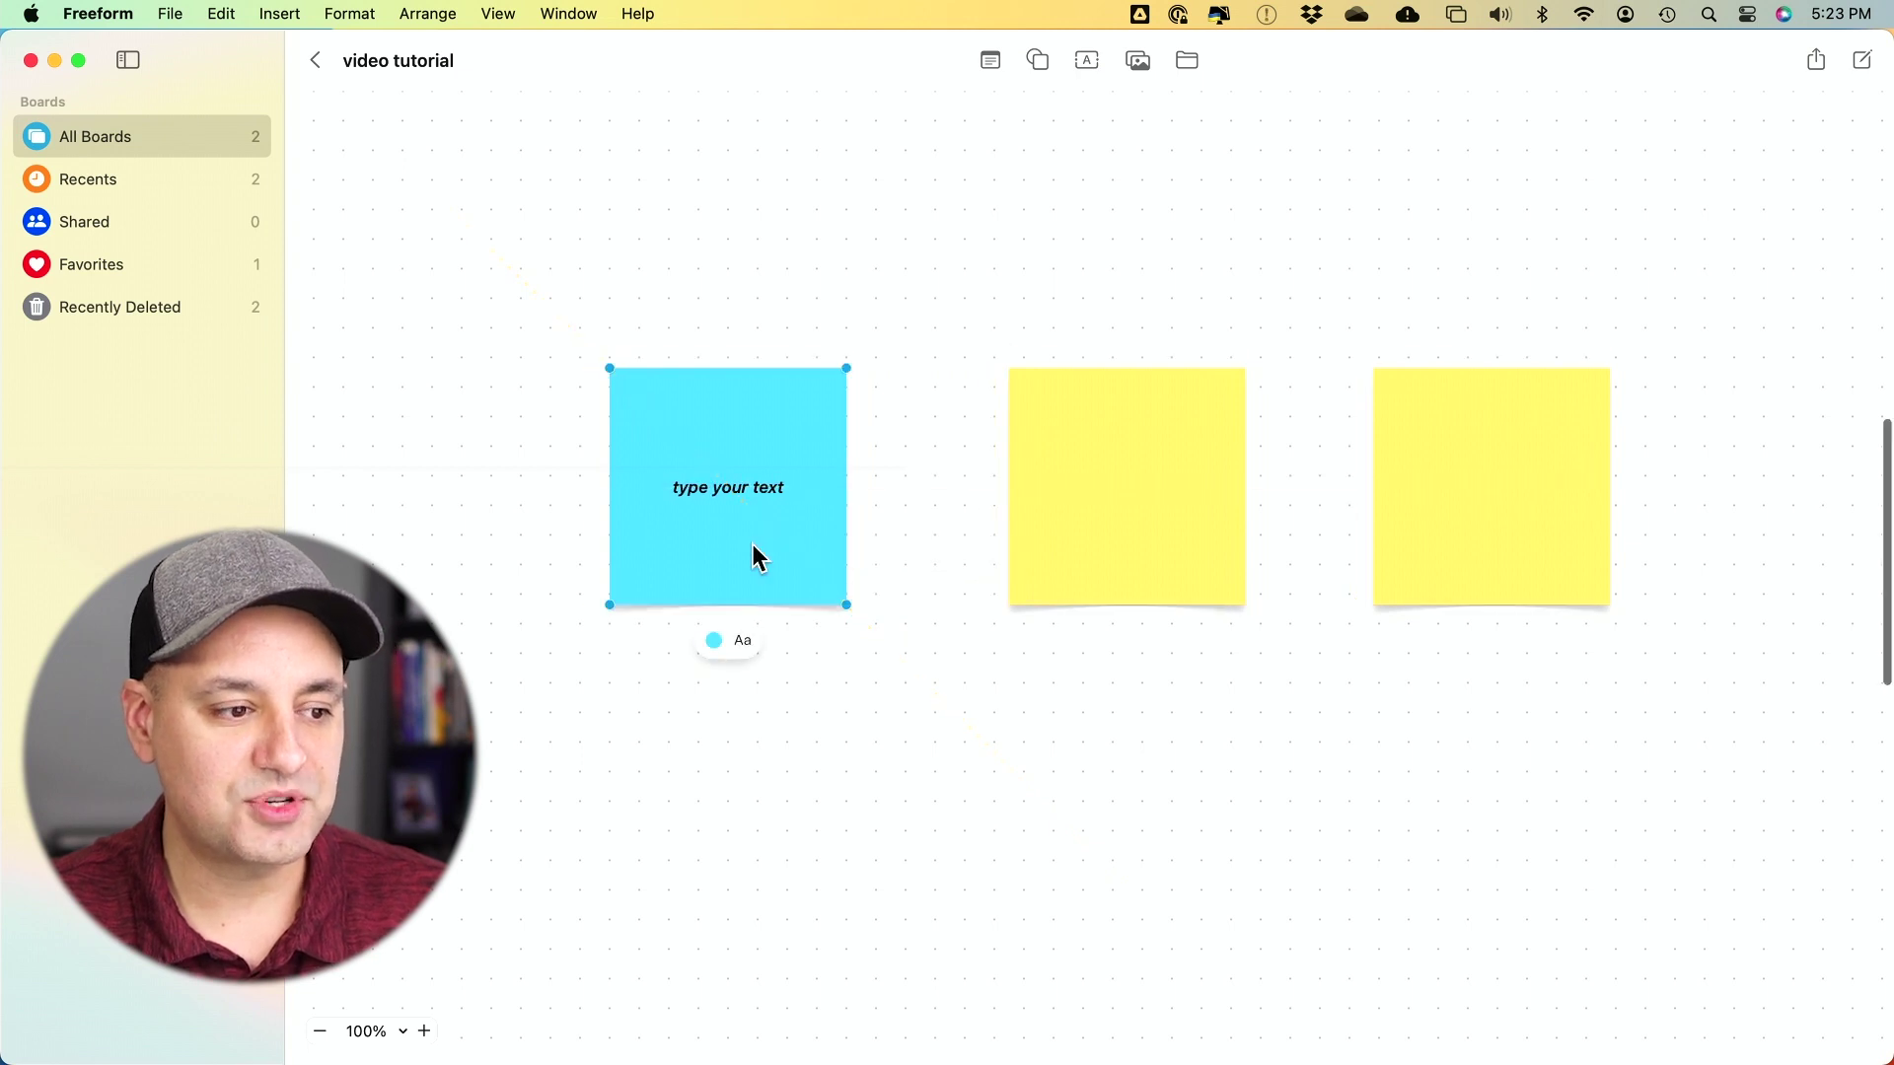
# Step: Delete the middle and right yellow sticky notes
pyautogui.hscroll(2, 755, 547)
pyautogui.click(1036, 535)
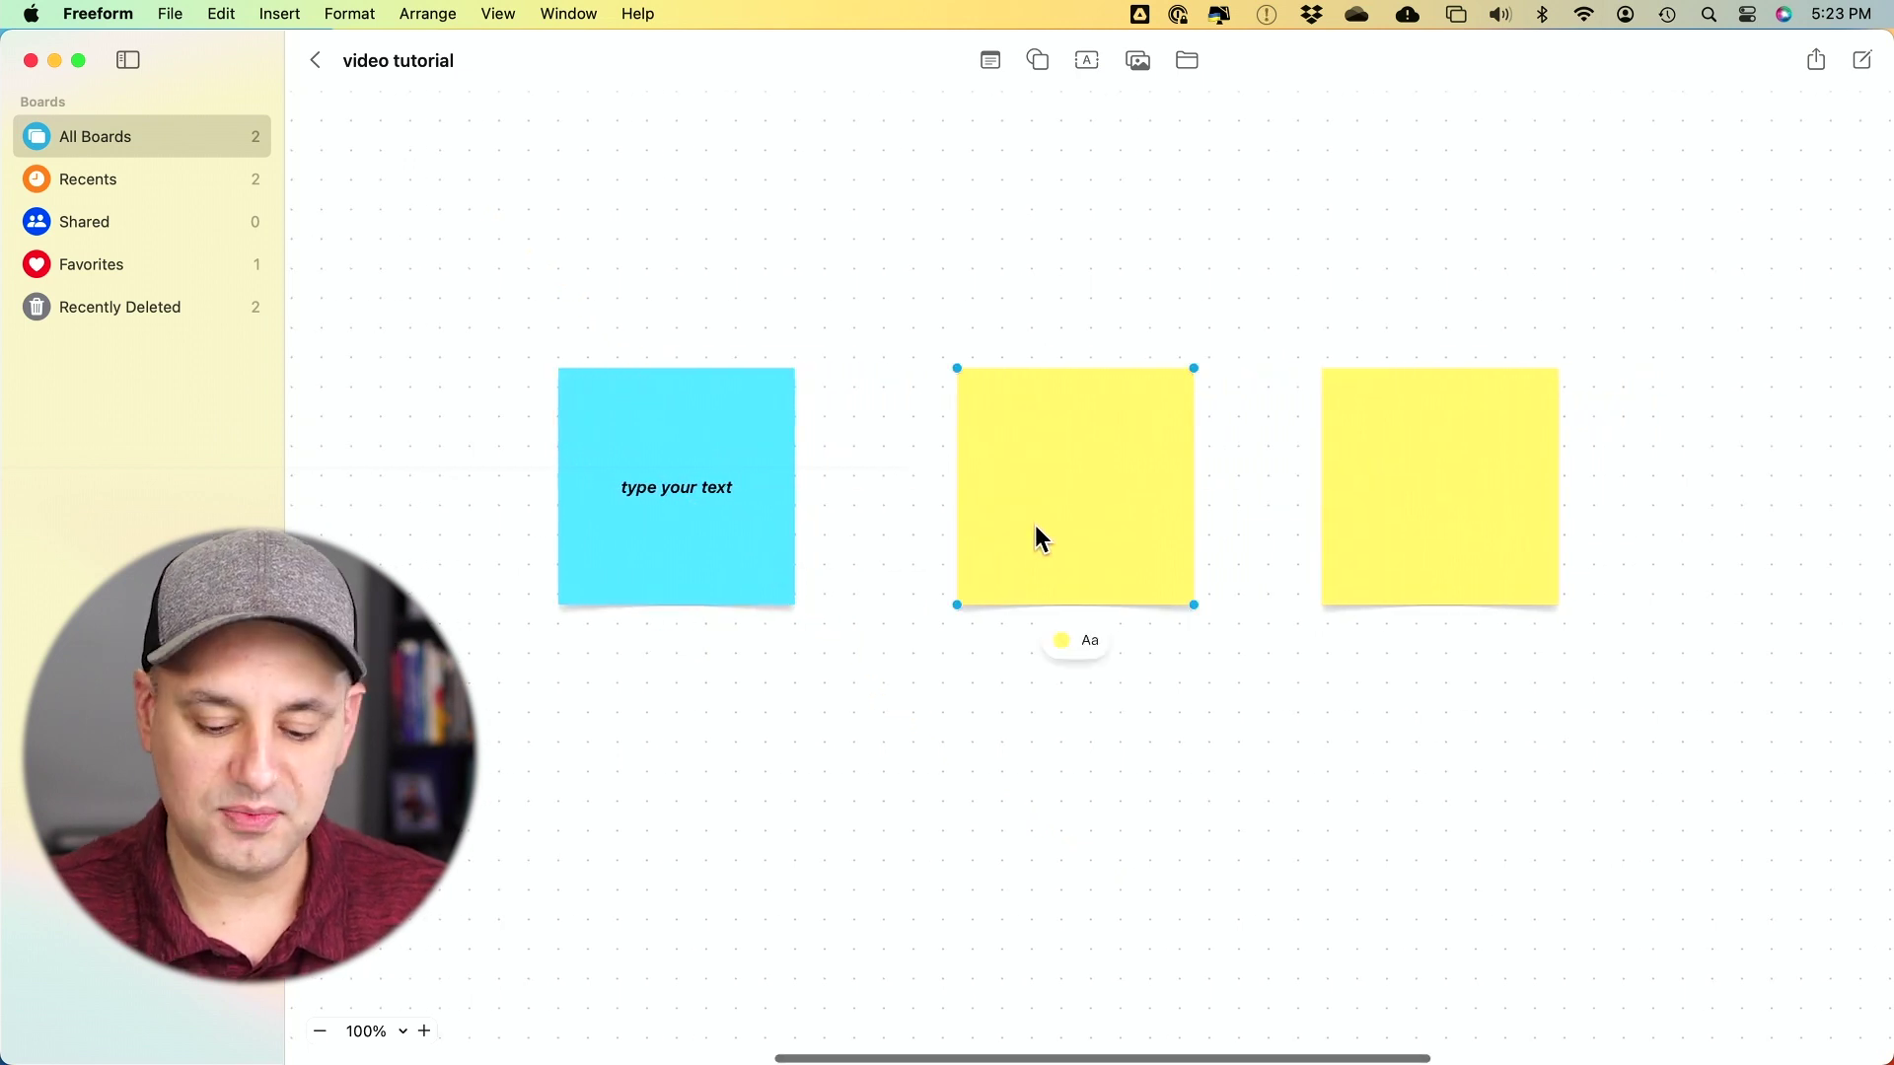
pyautogui.press('Delete')
pyautogui.click(1427, 510)
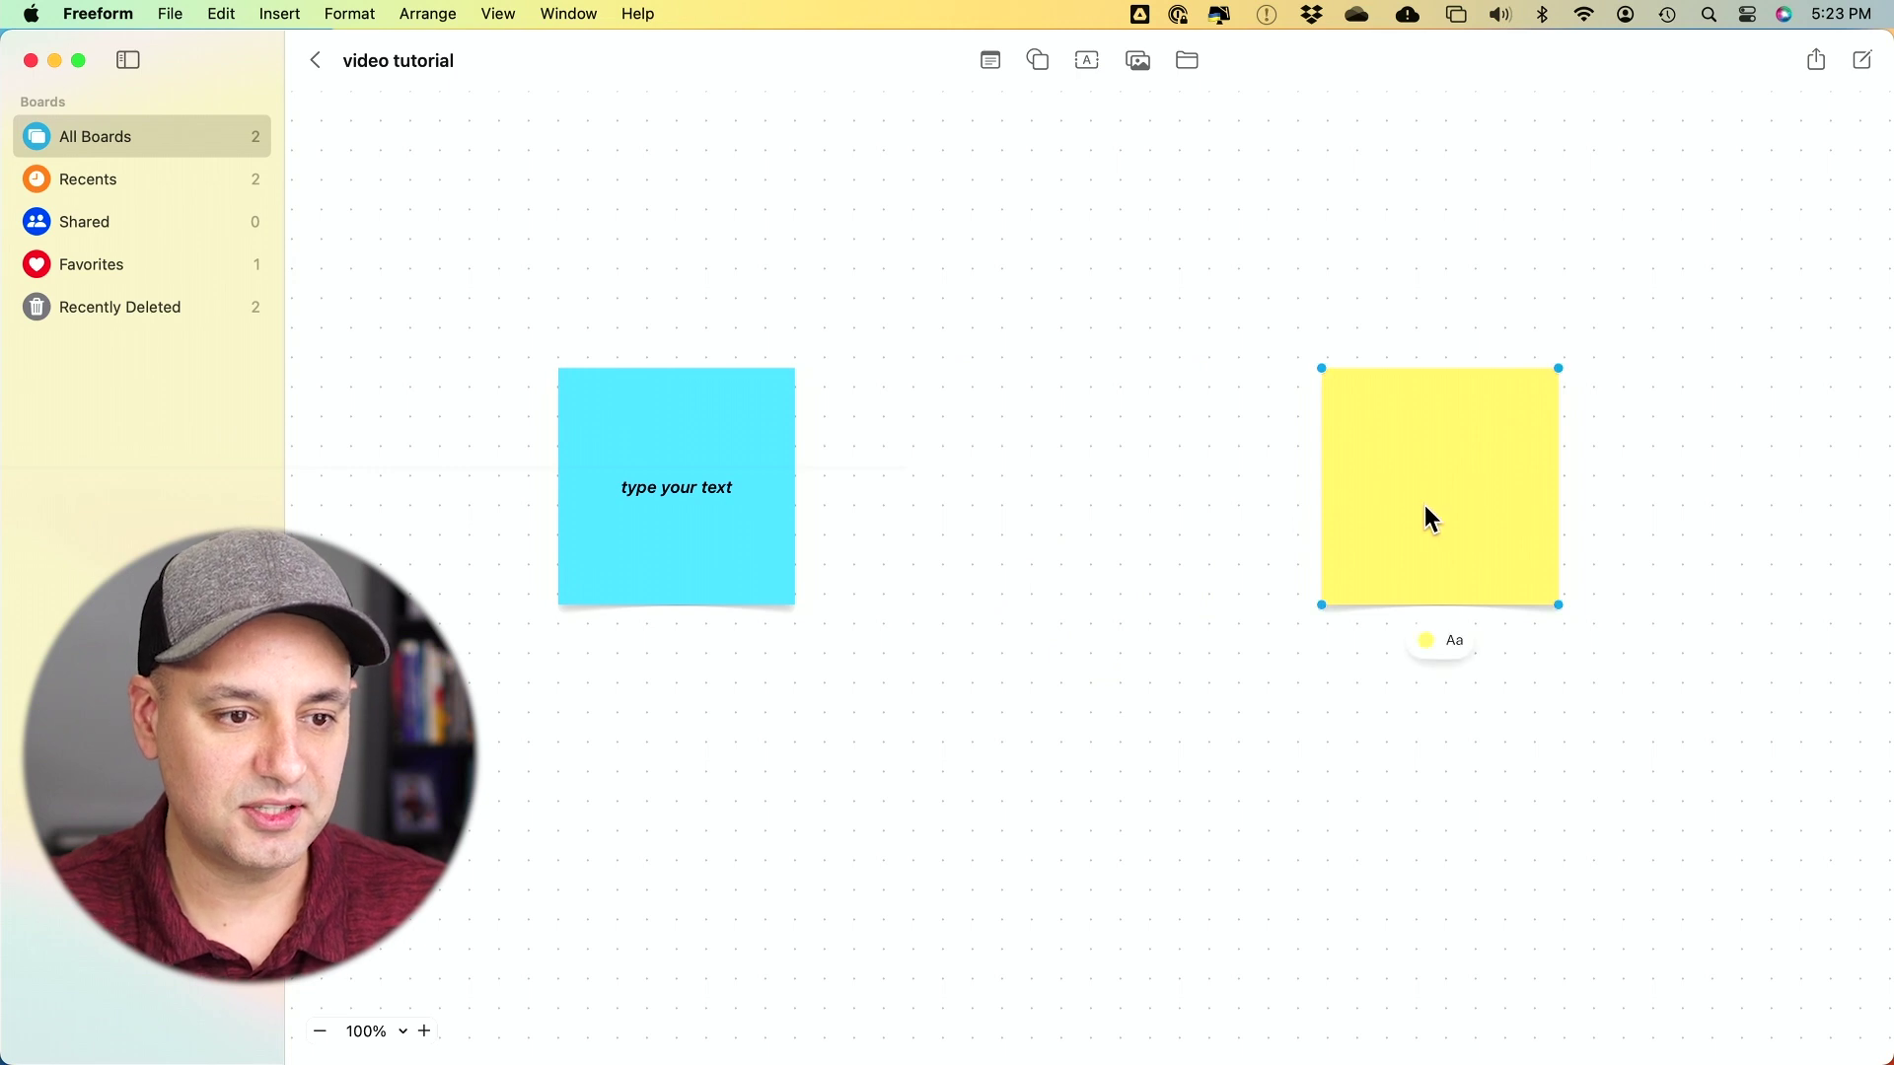
pyautogui.press('Delete')
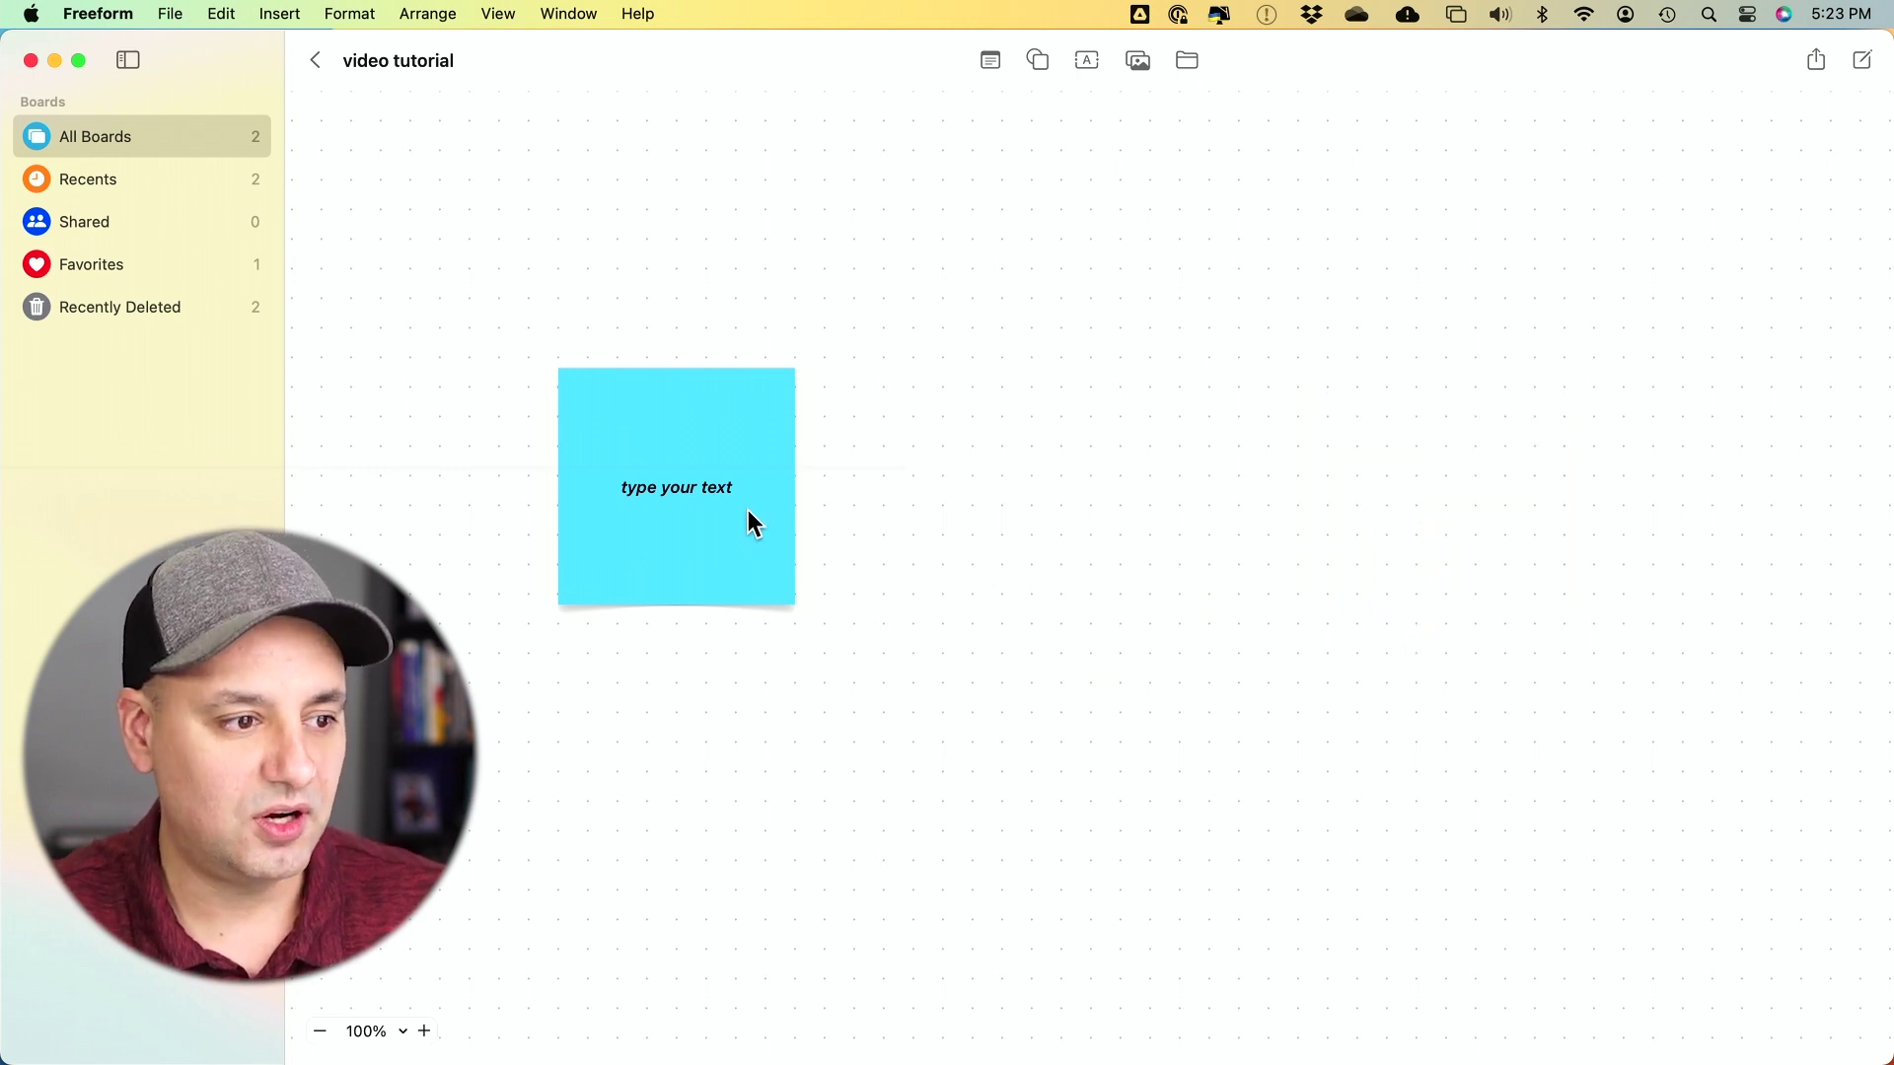
pyautogui.hscroll(1, 992, 204)
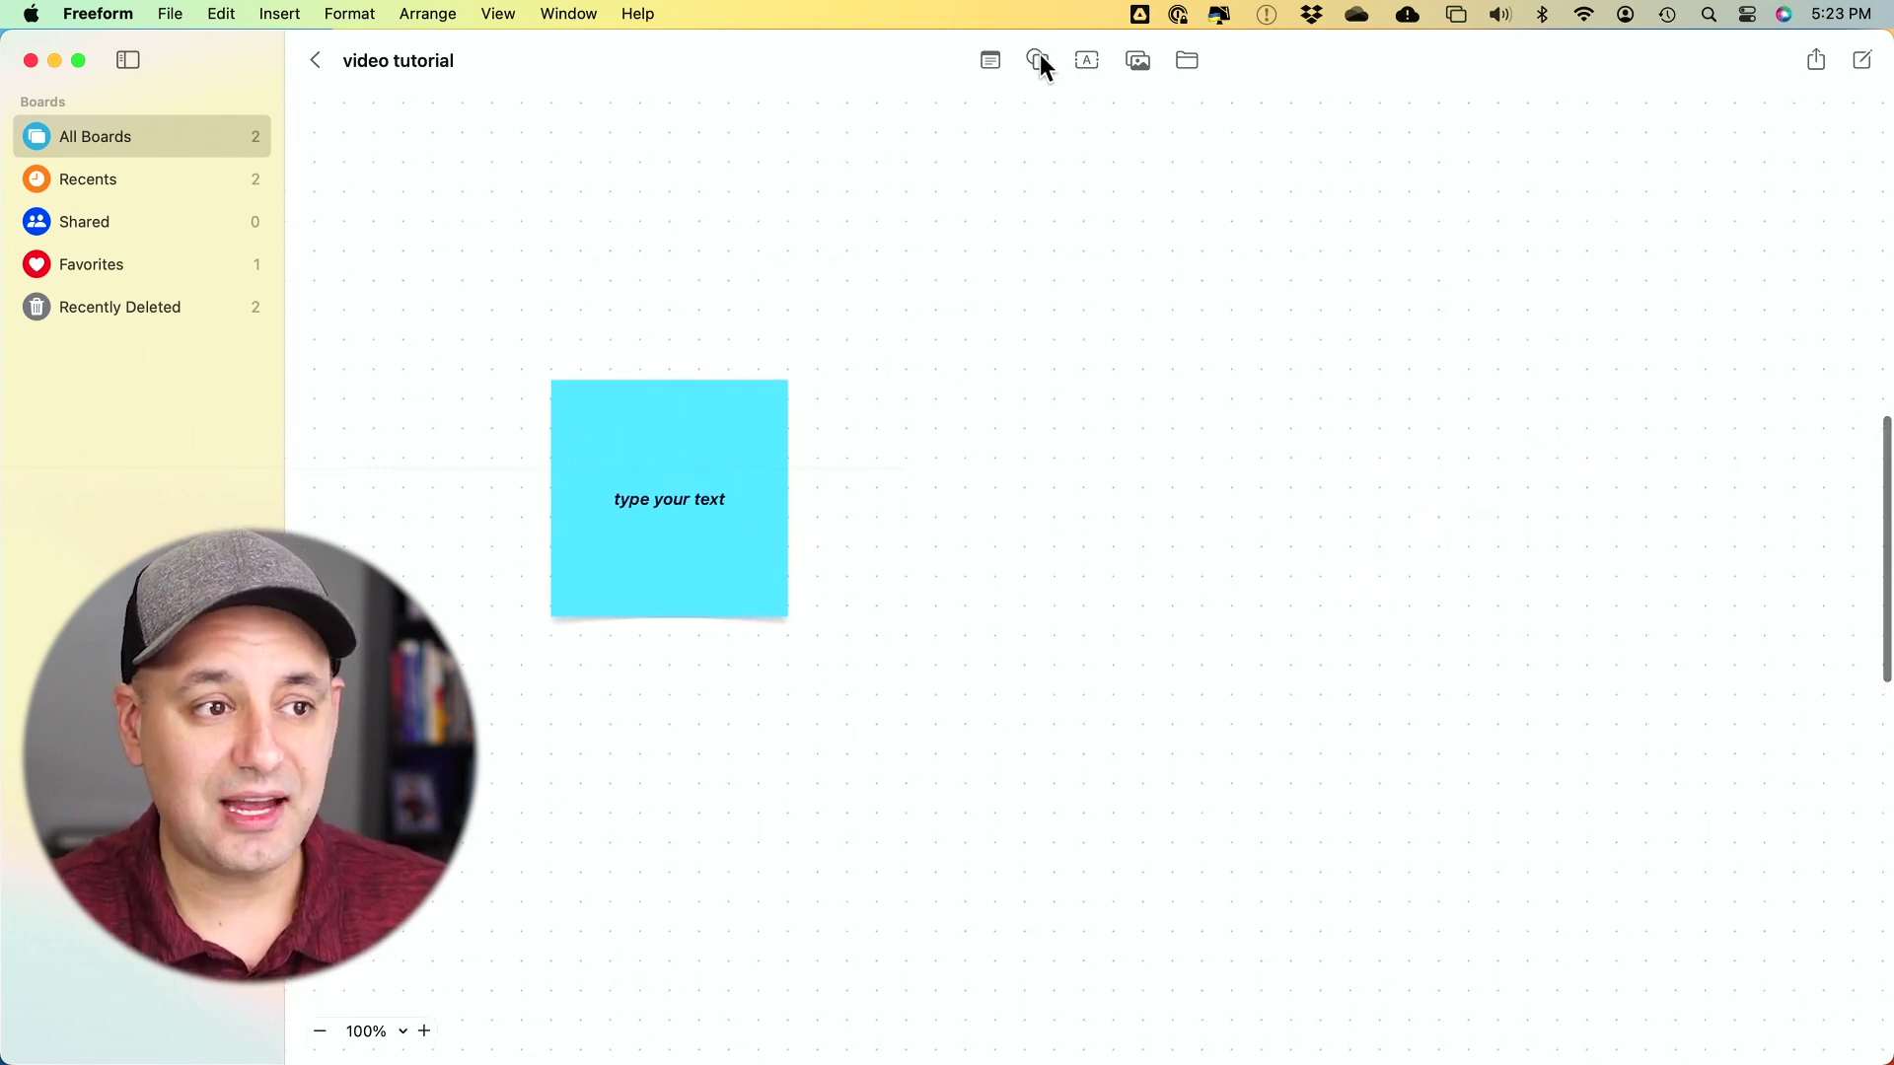
# Step: Insert an arrow line from Shapes and attach it to the cyan note's right edge
pyautogui.click(1036, 60)
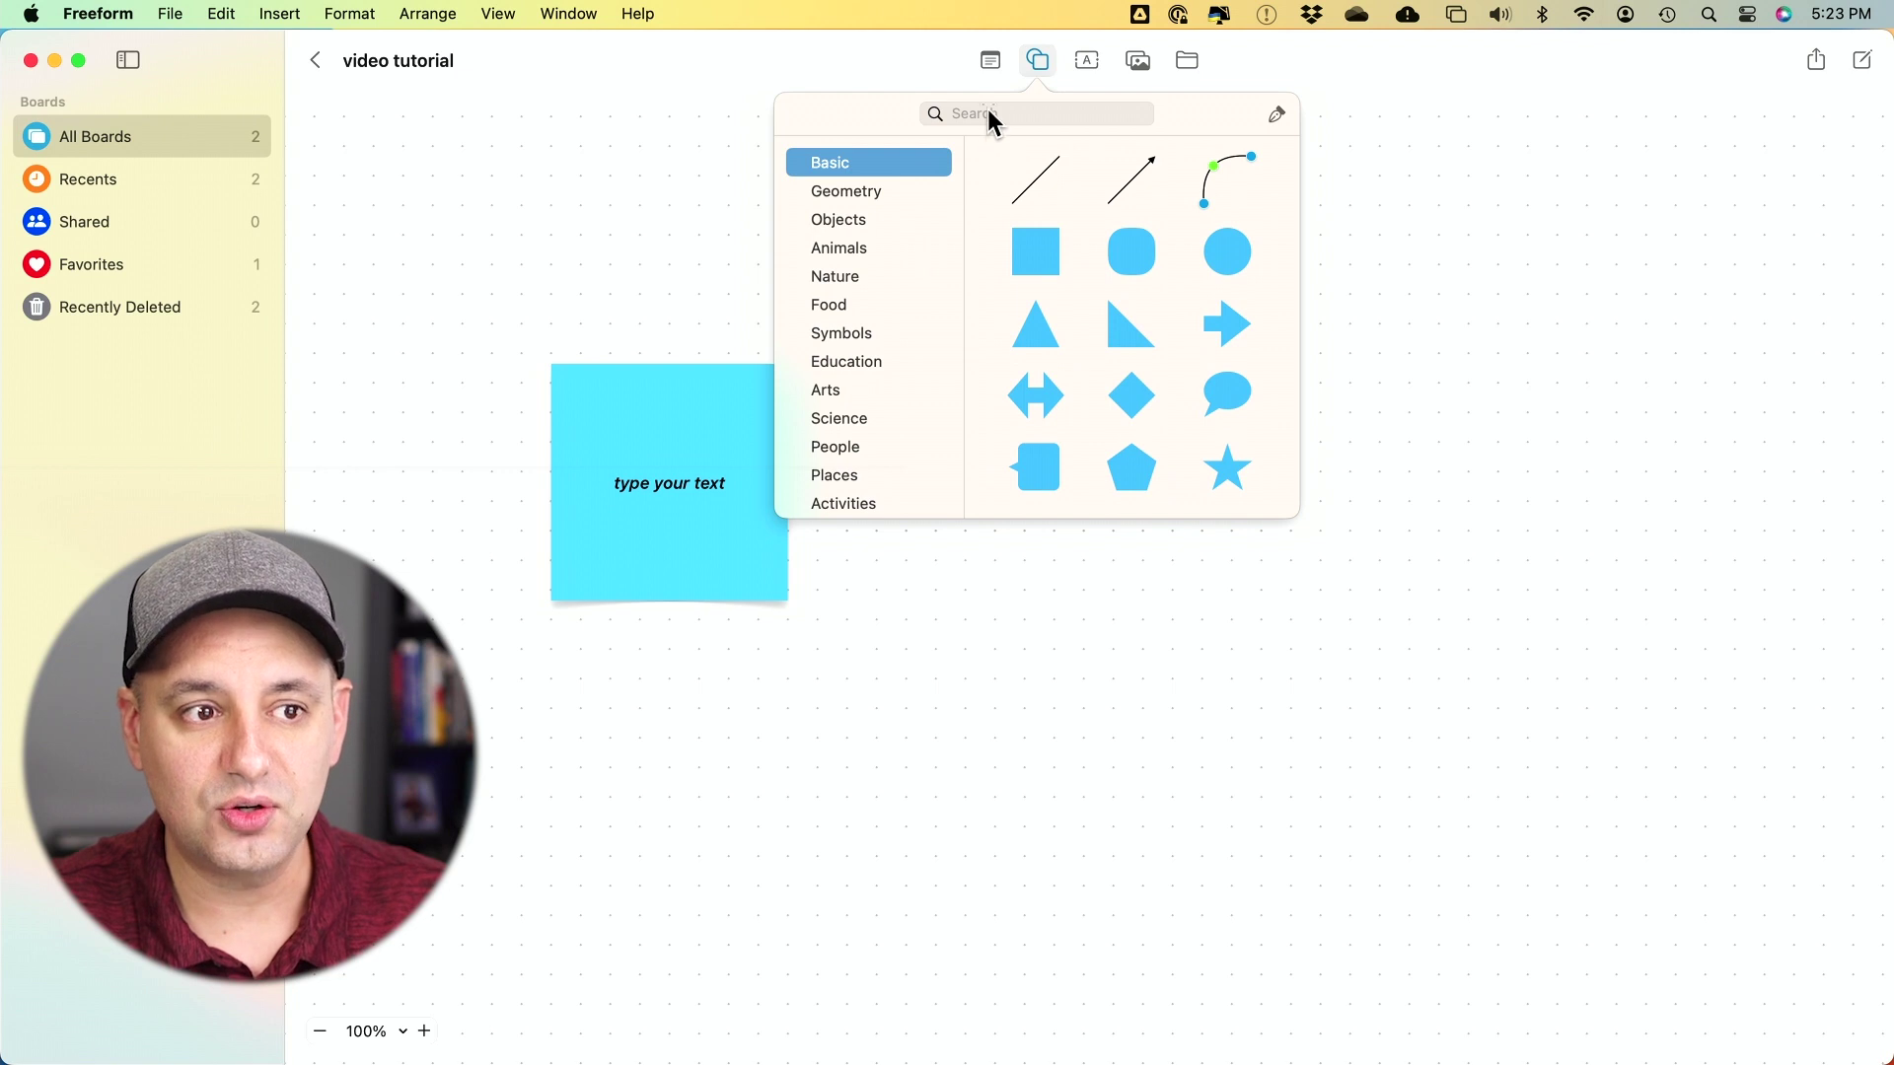
pyautogui.click(1127, 189)
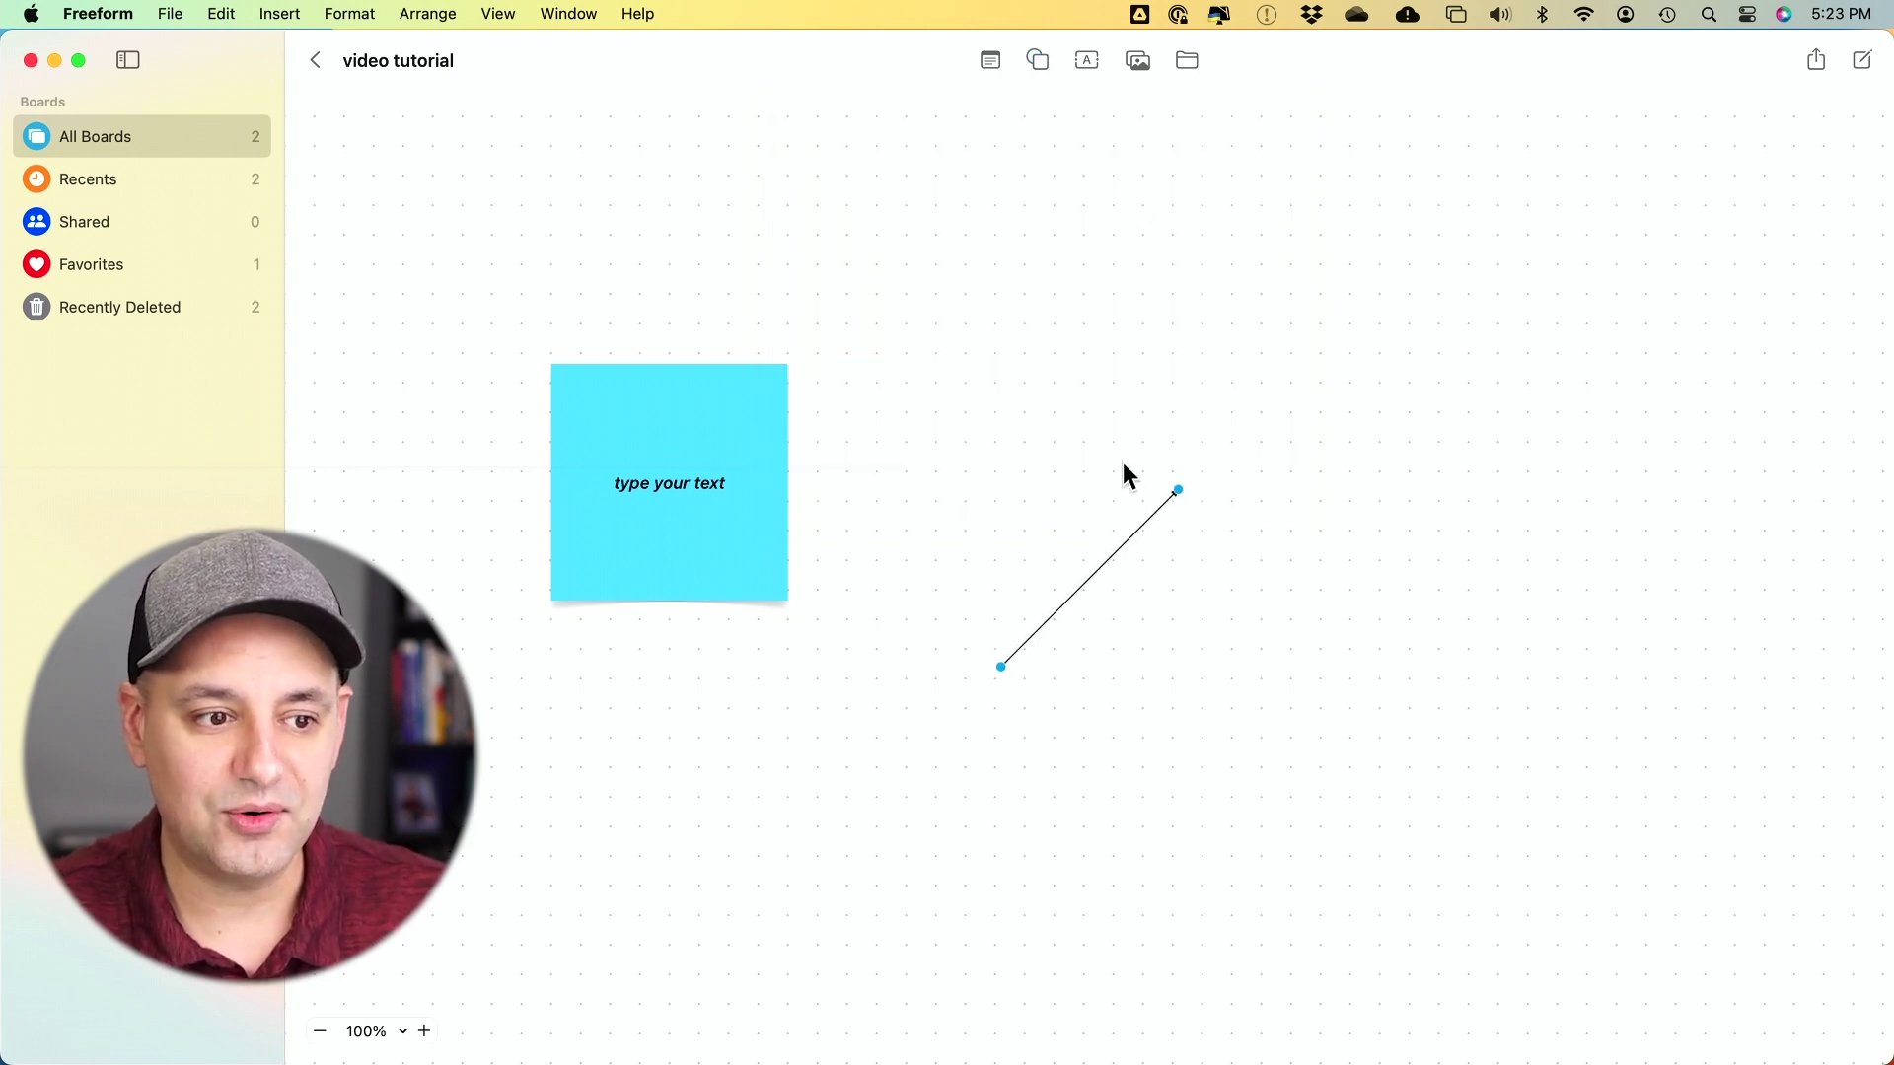
pyautogui.moveTo(1177, 488); pyautogui.dragTo(897, 488)
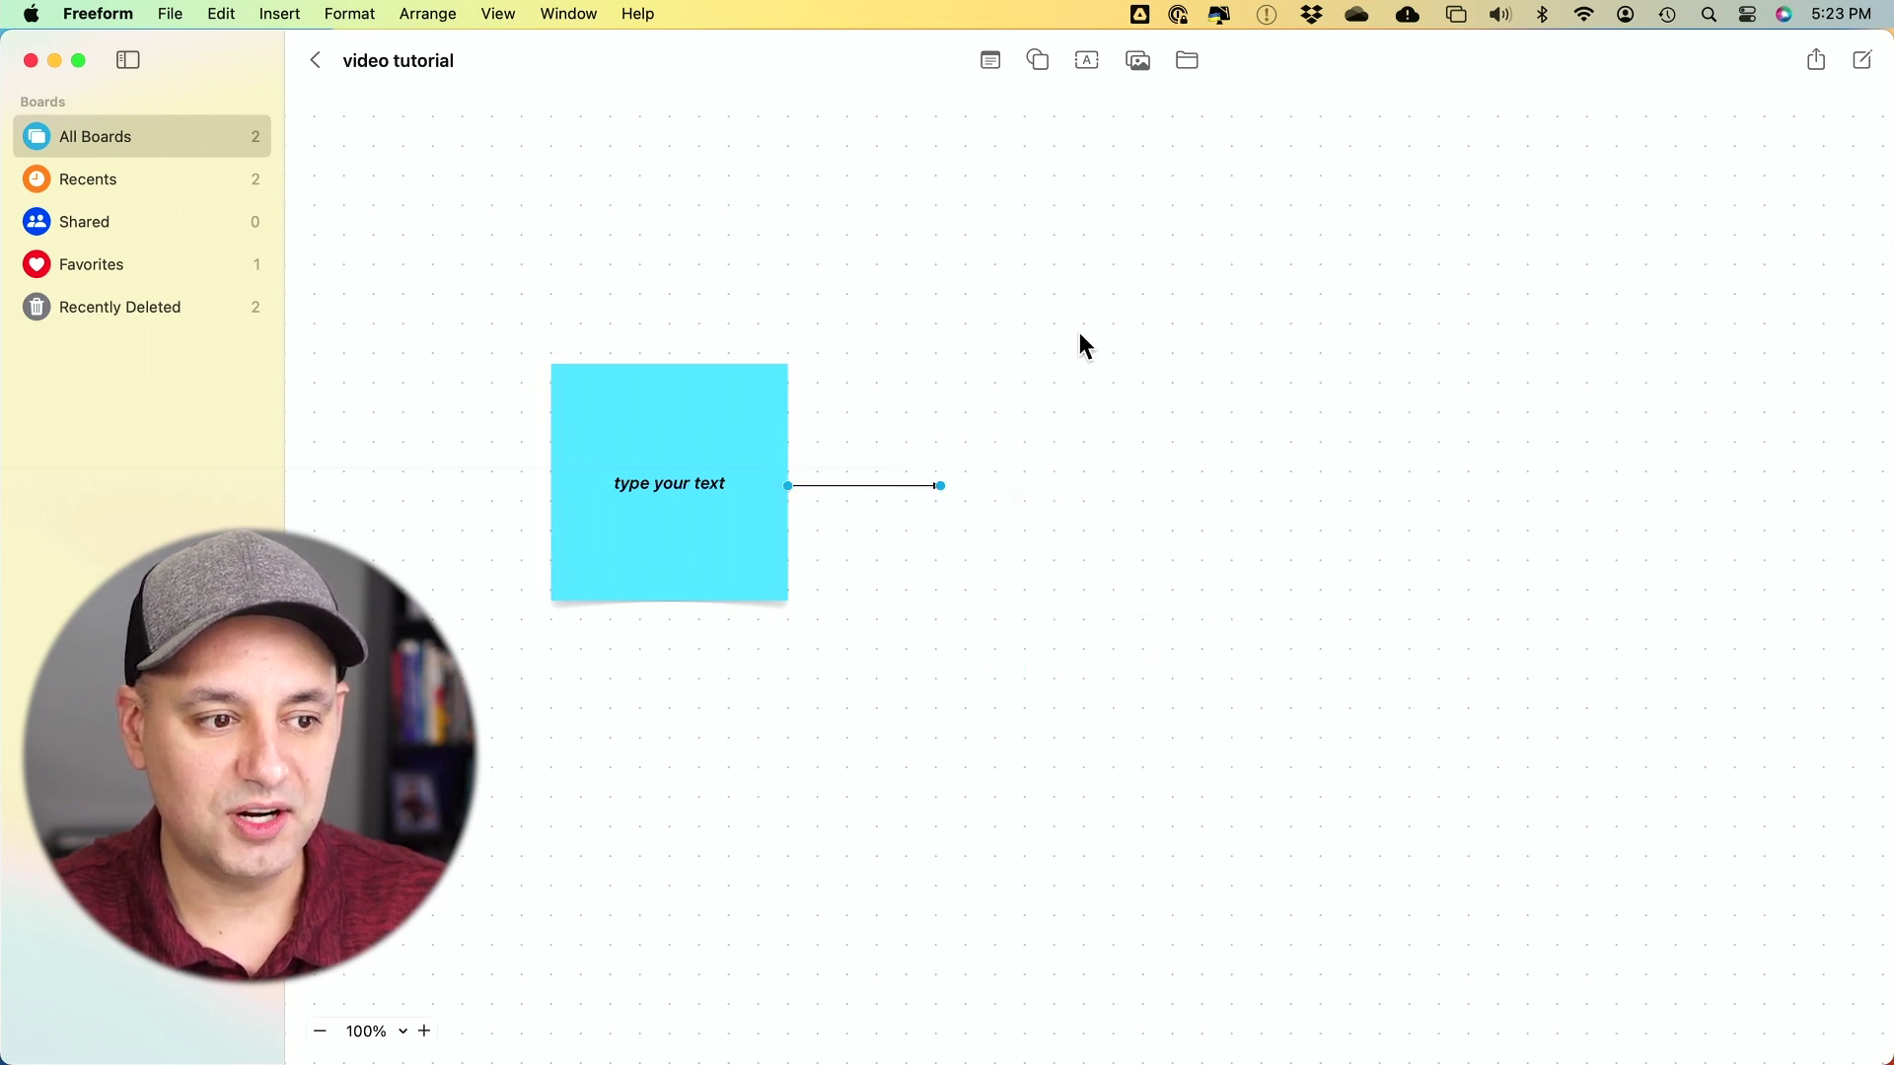
# Step: Make the arrow dotted and raise its line width to 5 pt
pyautogui.click(909, 487)
pyautogui.click(856, 520)
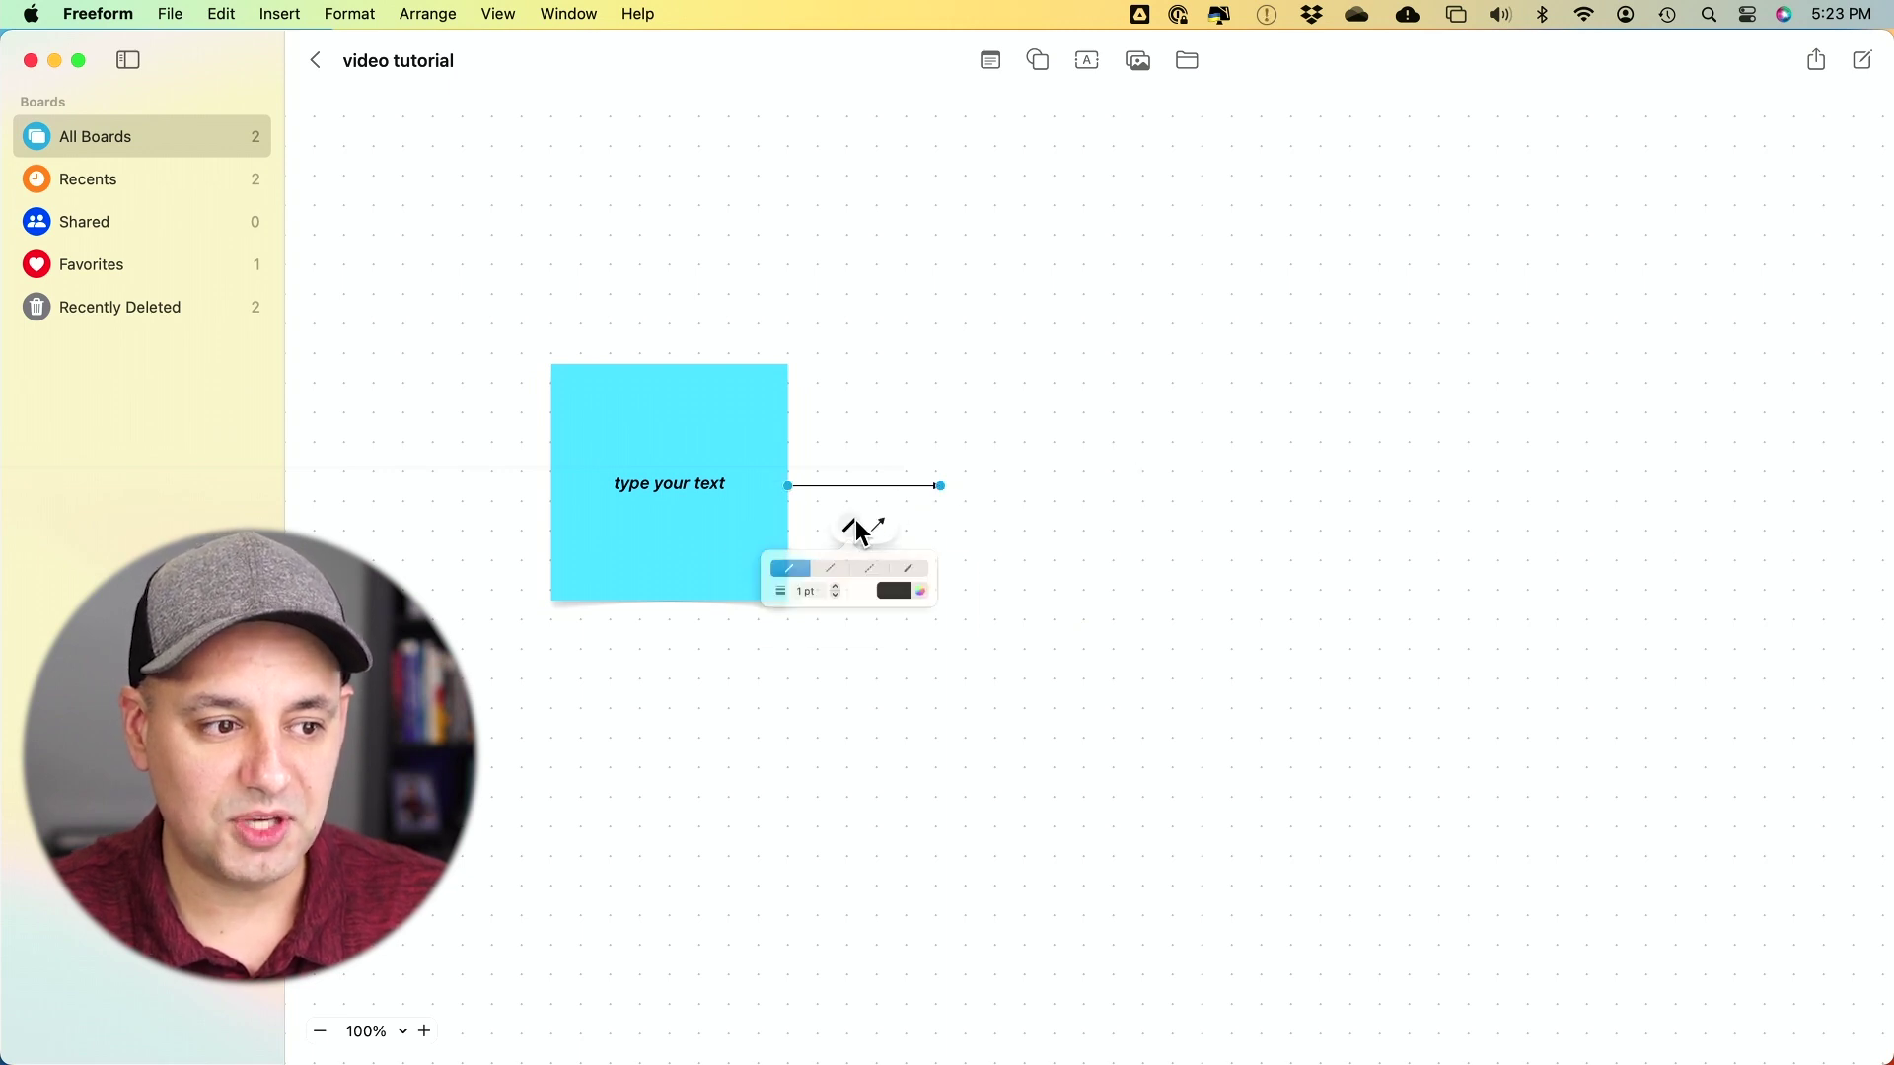
pyautogui.click(827, 579)
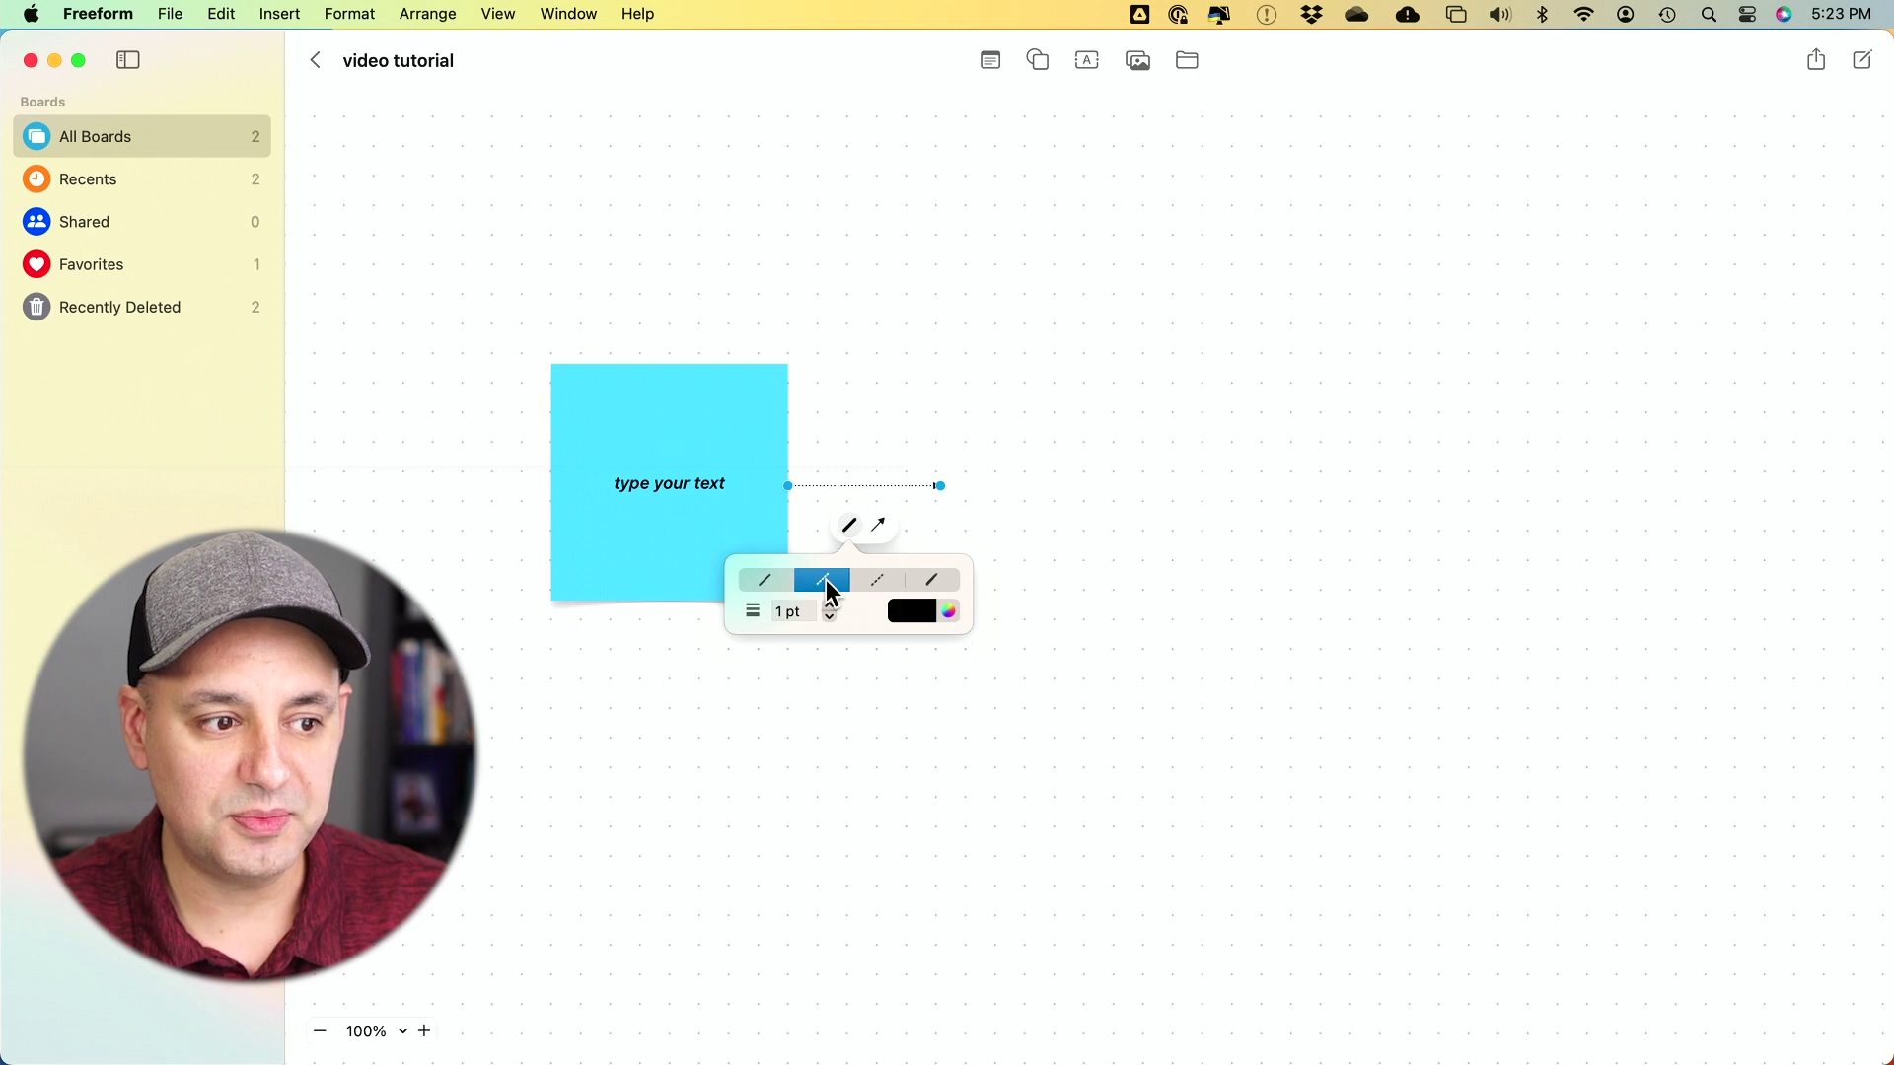
pyautogui.click(911, 617)
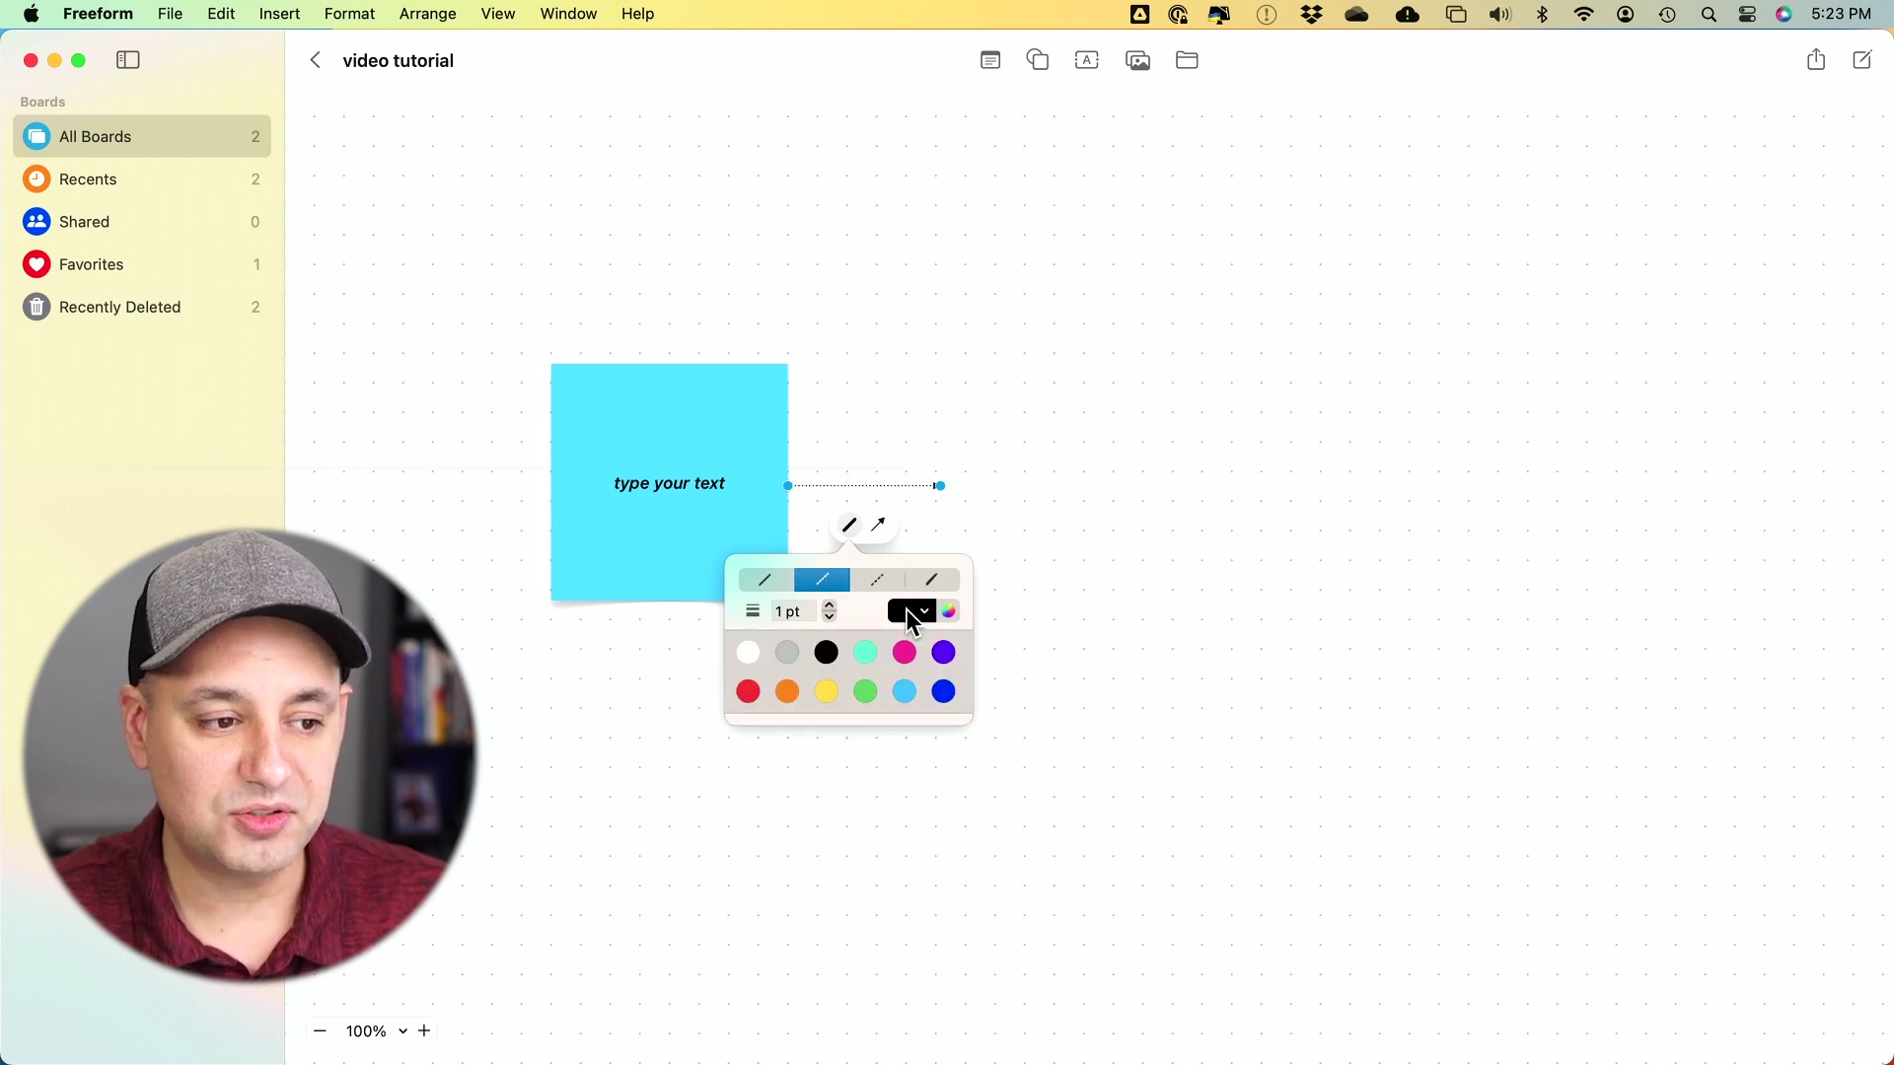
pyautogui.click(912, 611)
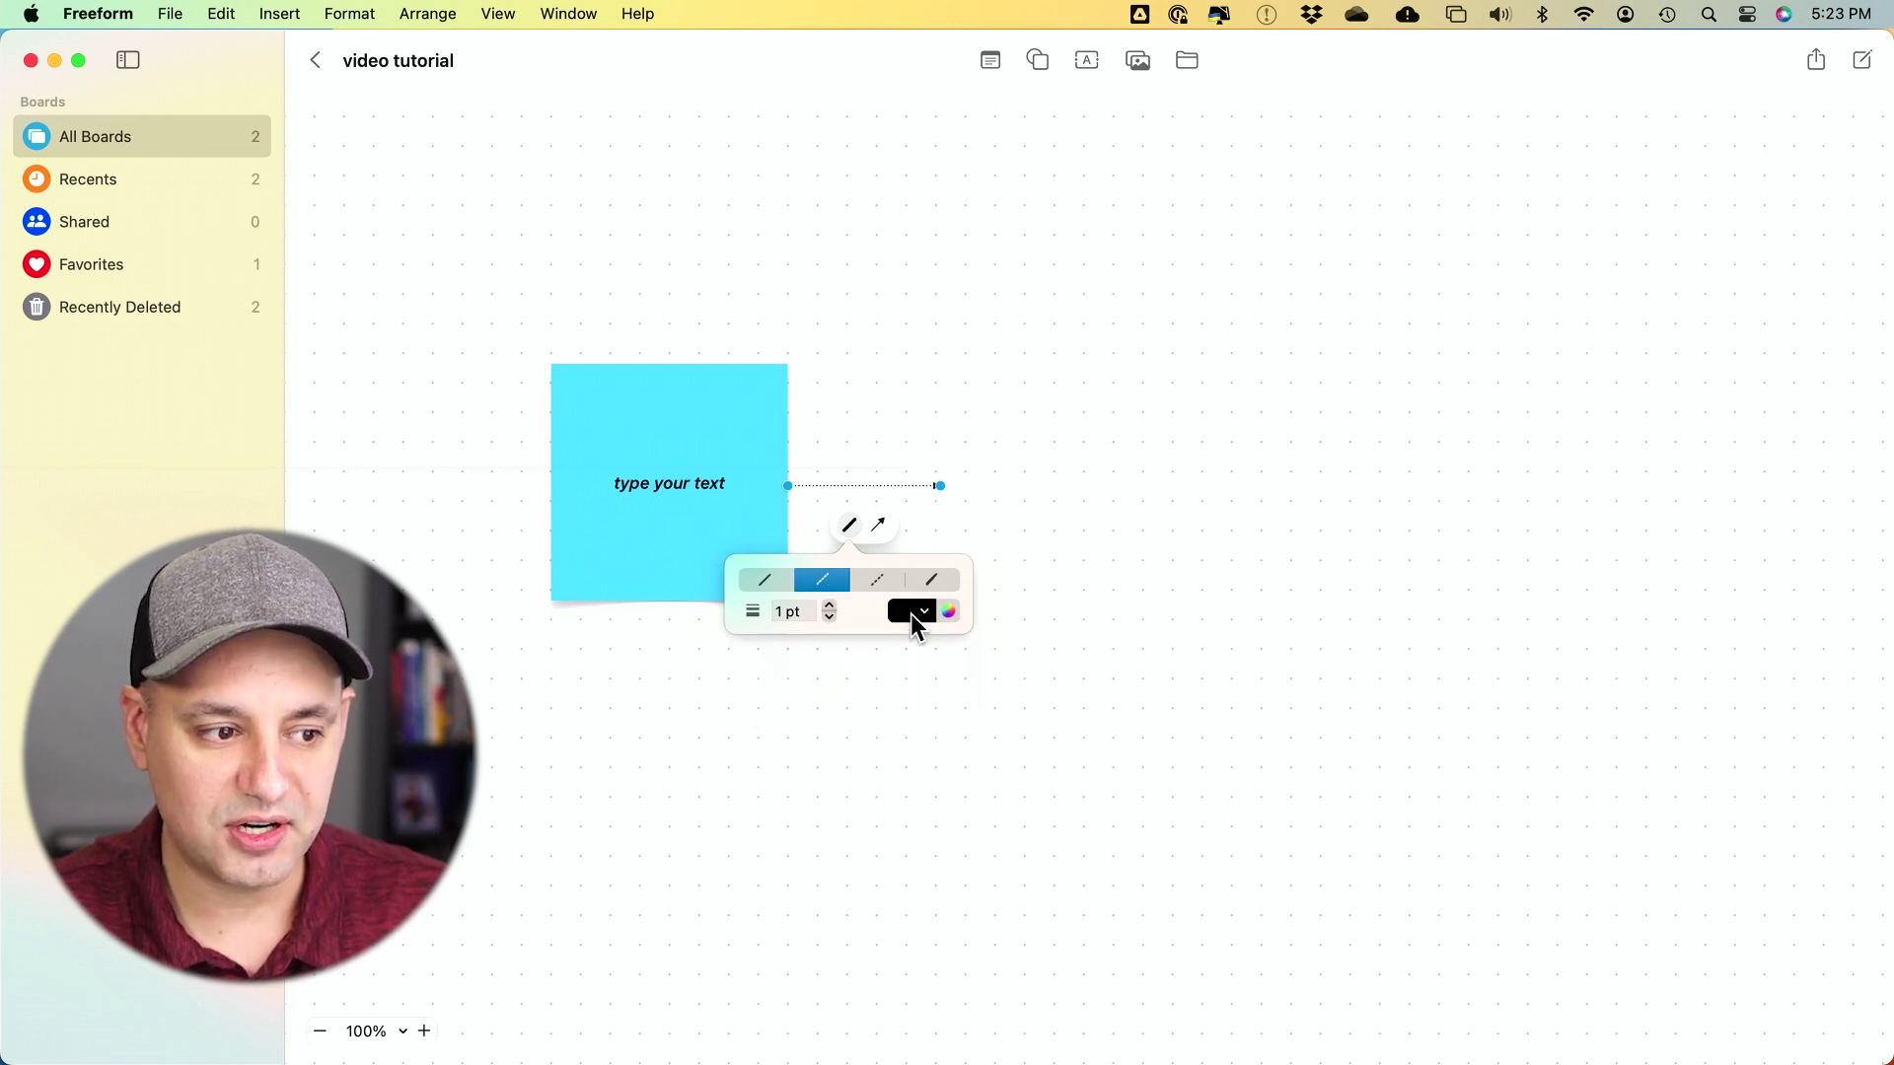
pyautogui.click(828, 606)
pyautogui.click(830, 606)
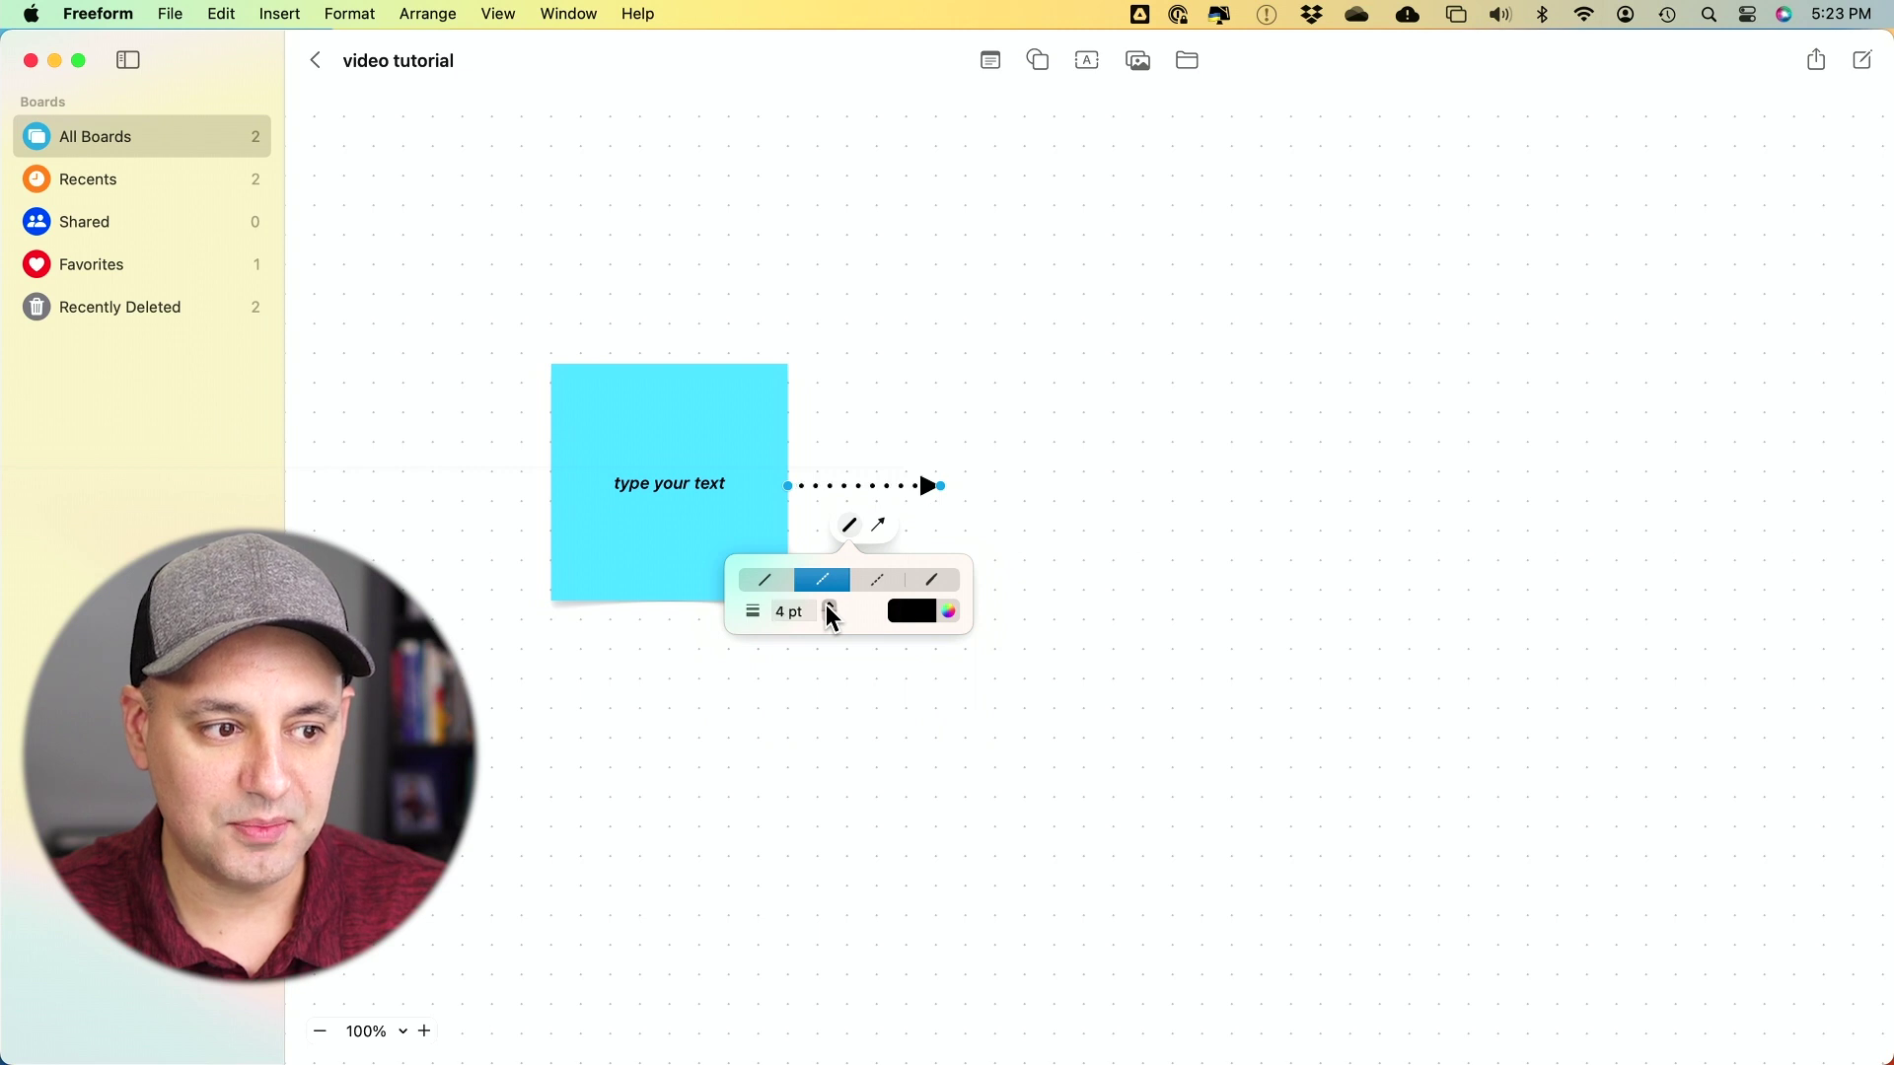
pyautogui.click(830, 607)
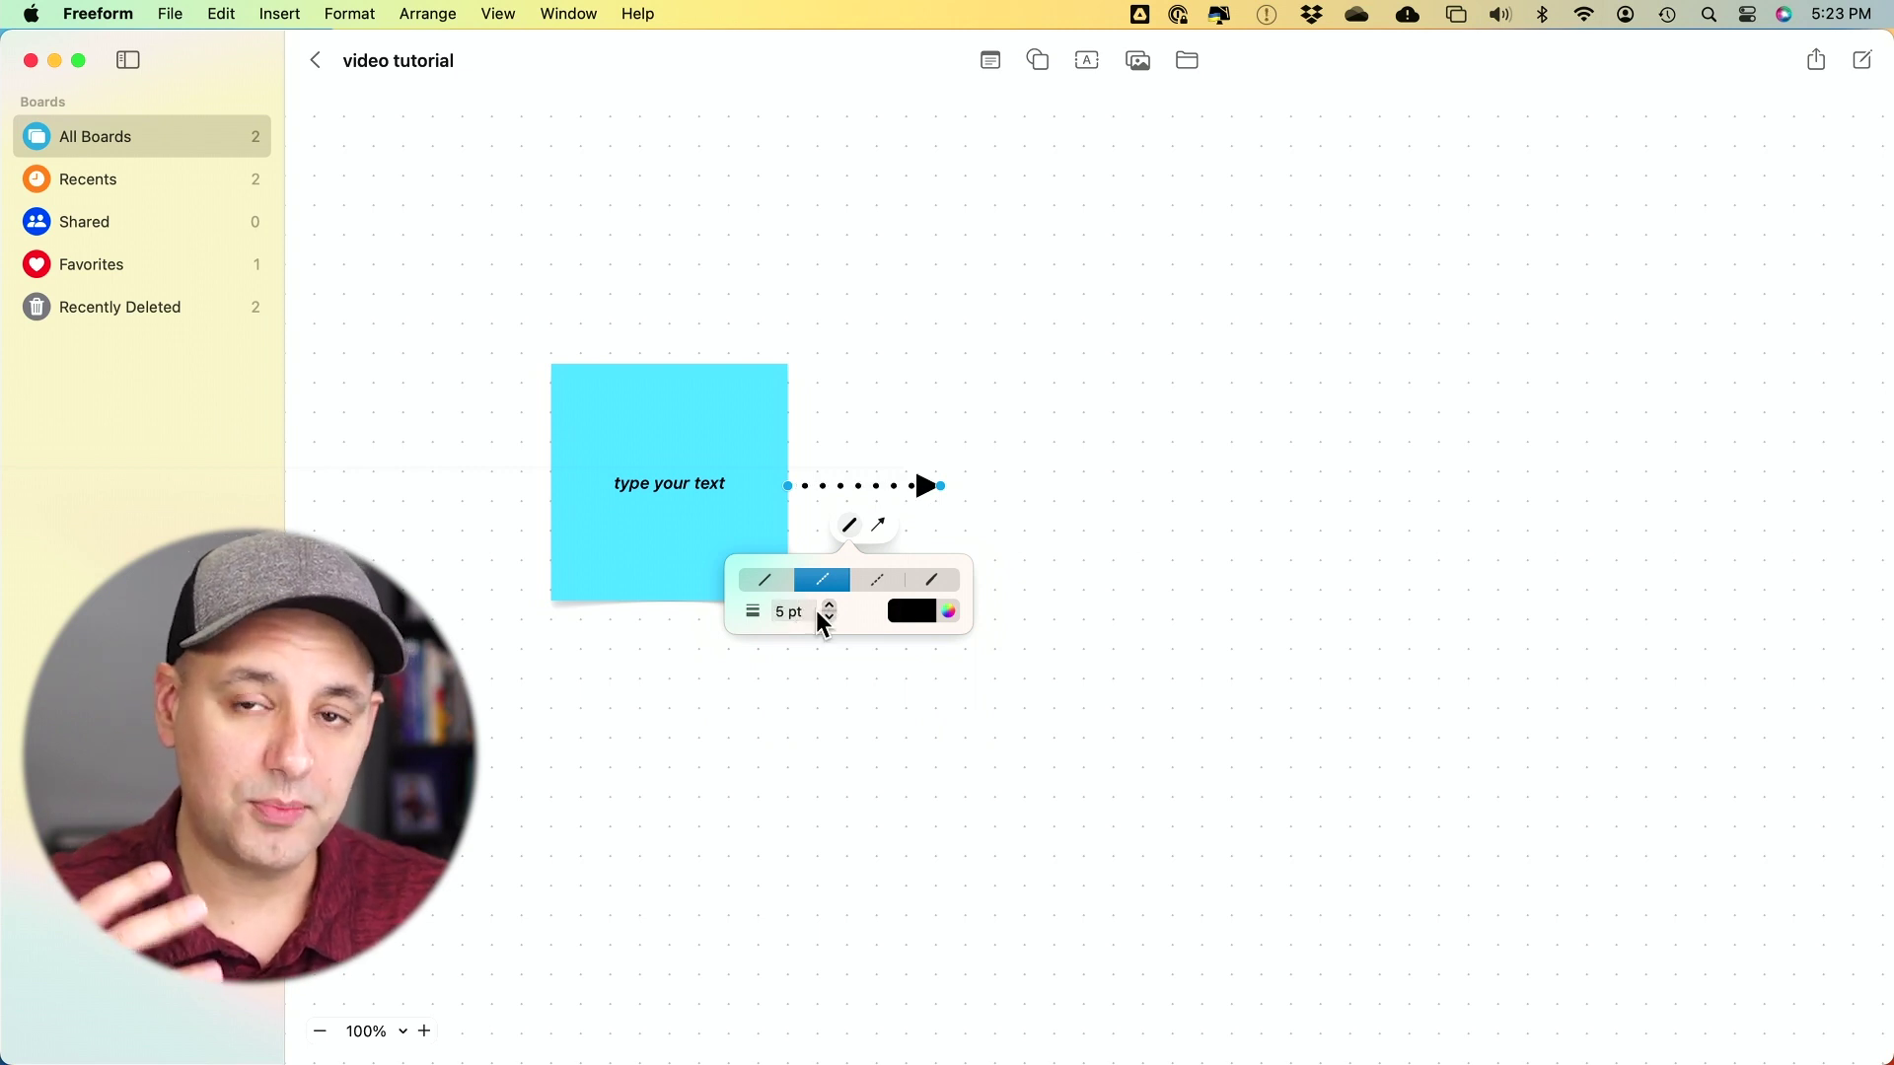
pyautogui.click(1035, 116)
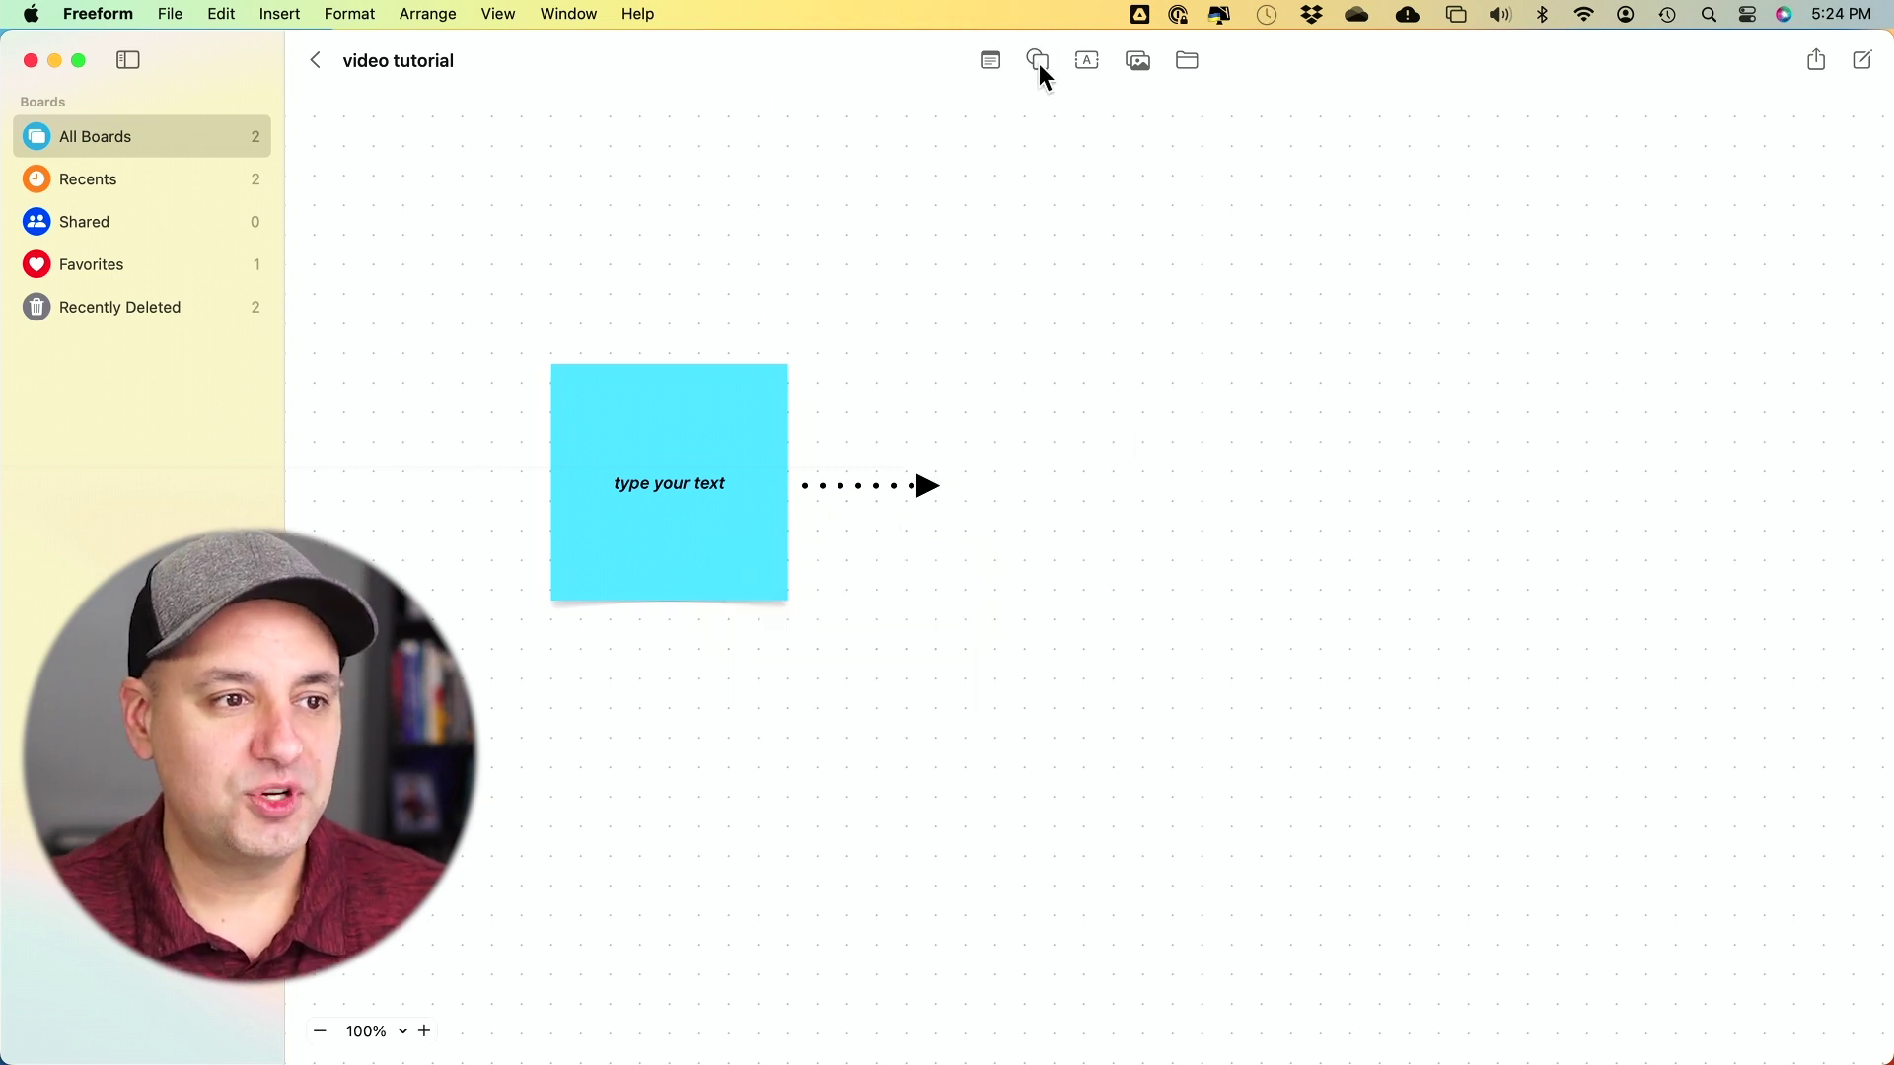
# Step: Insert the Education clipboard shape beside the arrow and enlarge it
pyautogui.click(1039, 63)
pyautogui.click(866, 364)
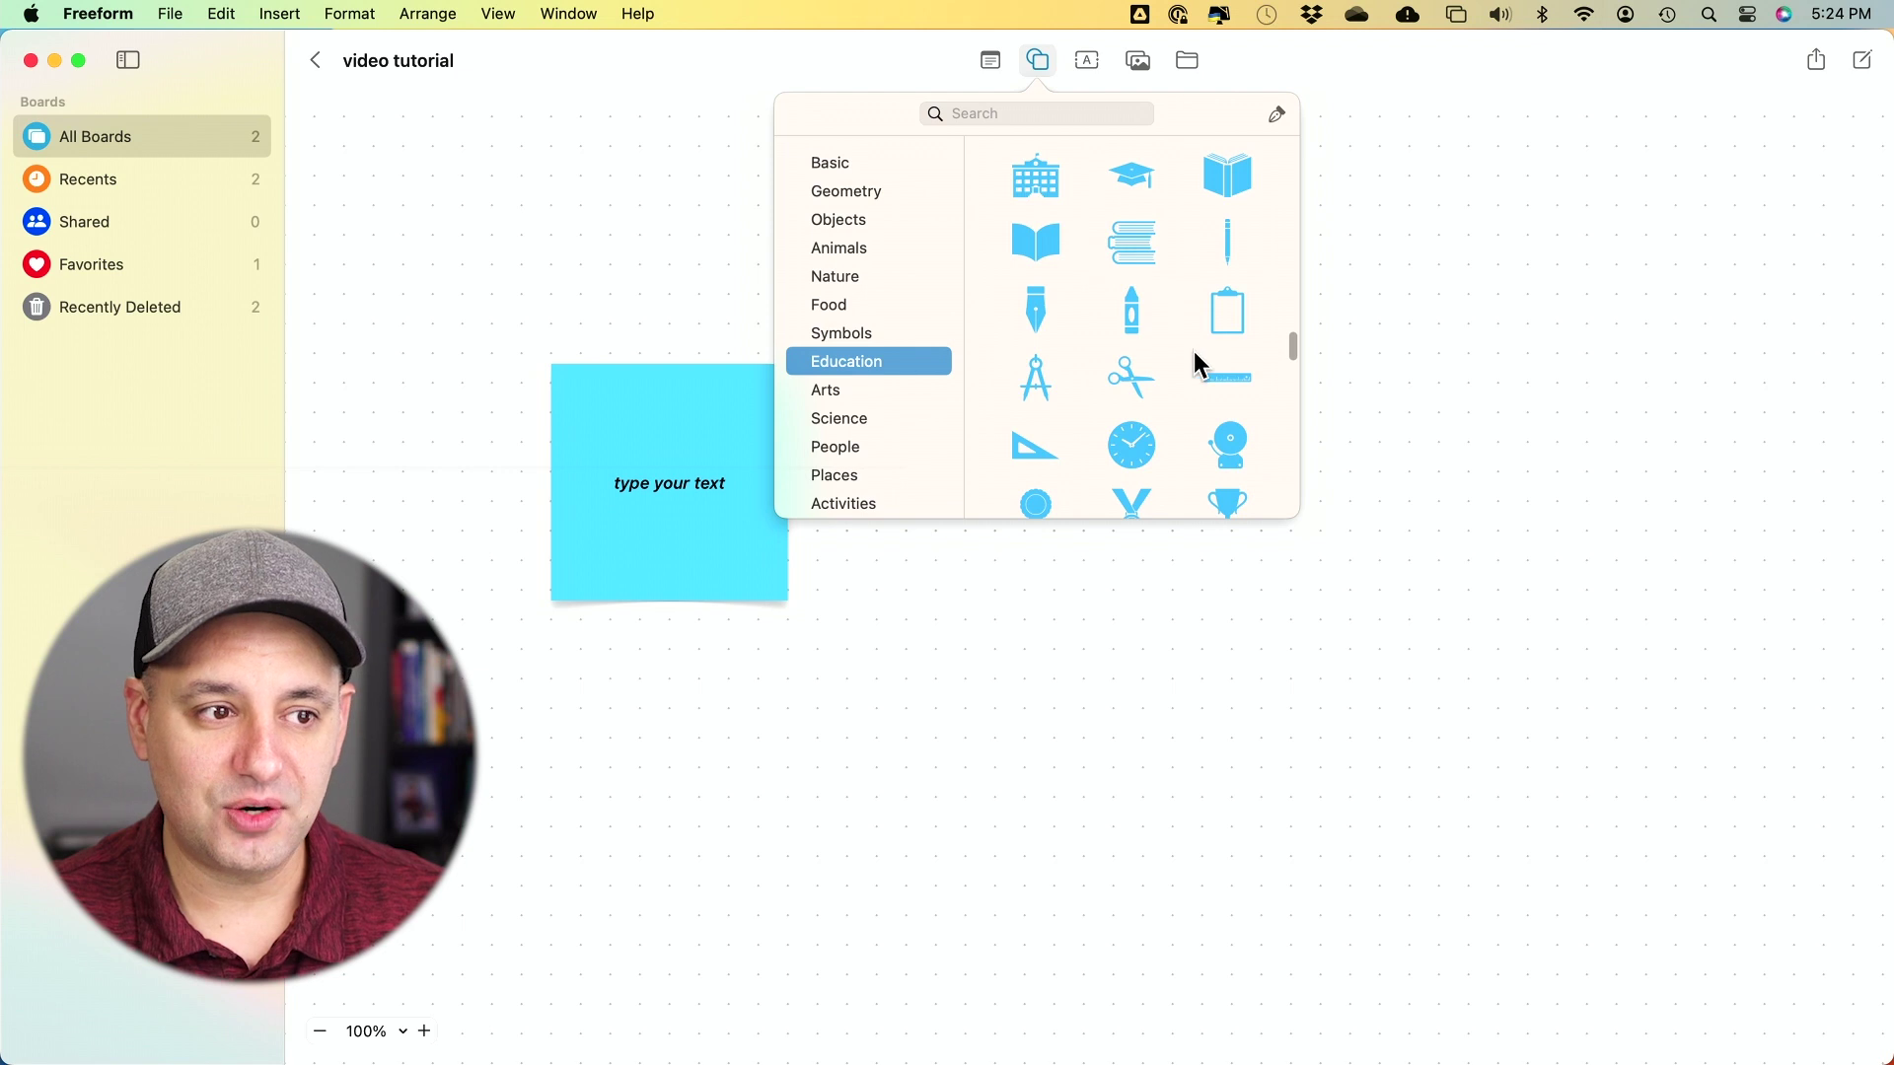
pyautogui.scroll(-1, 1195, 355)
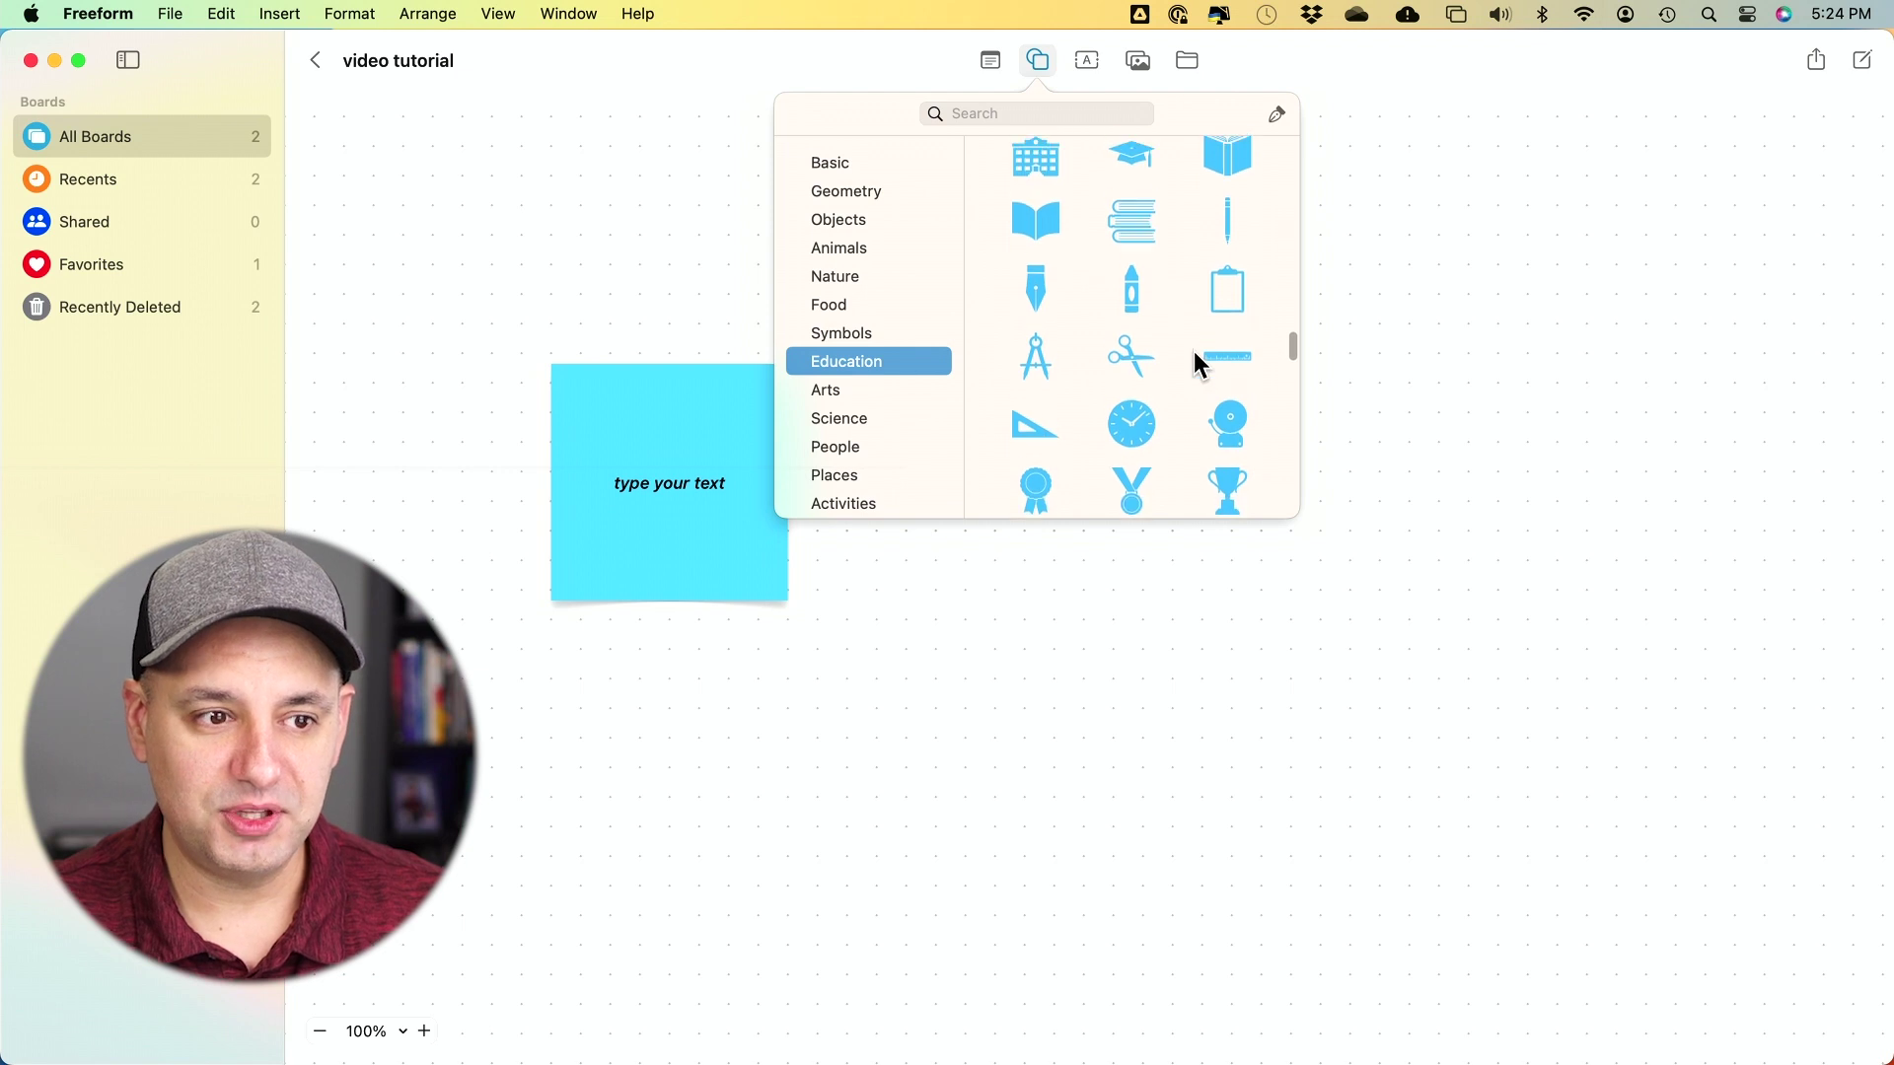
pyautogui.click(1226, 304)
pyautogui.moveTo(1148, 564); pyautogui.dragTo(1117, 471)
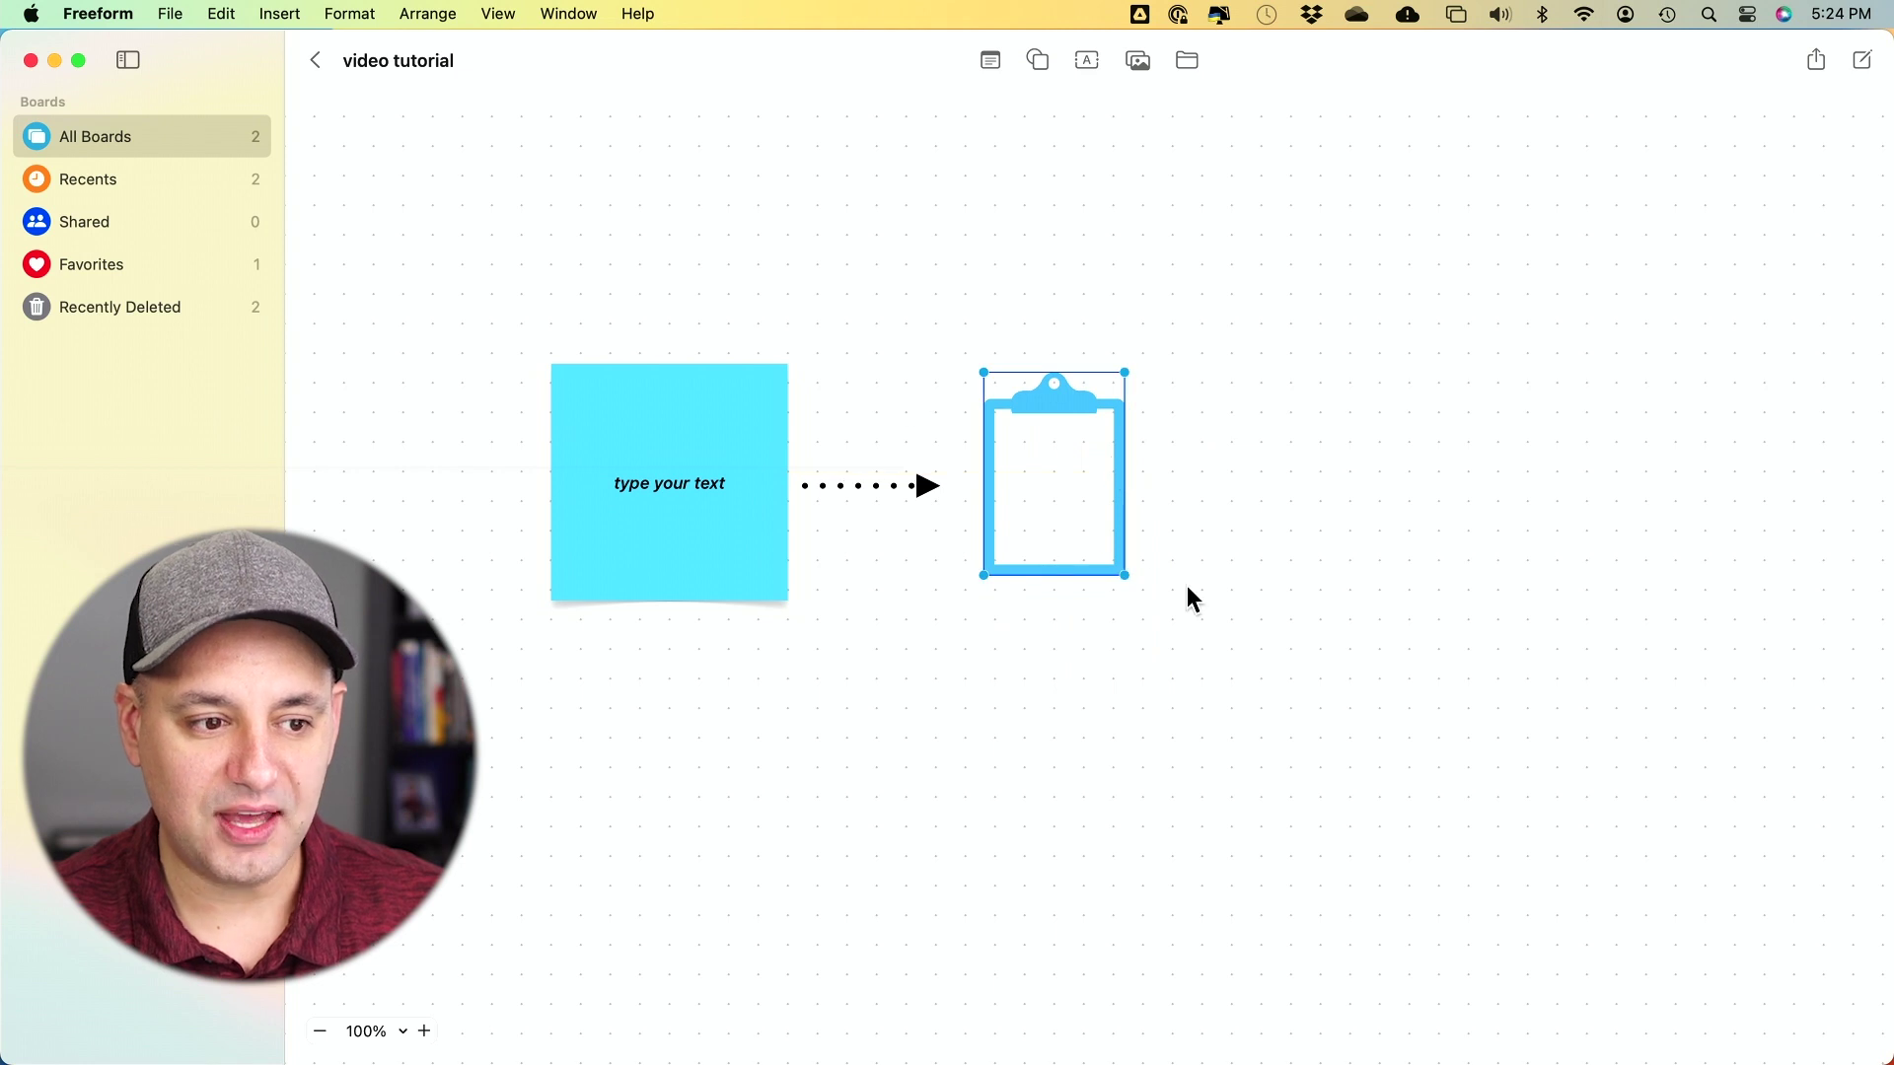
pyautogui.moveTo(1125, 575); pyautogui.dragTo(1144, 528)
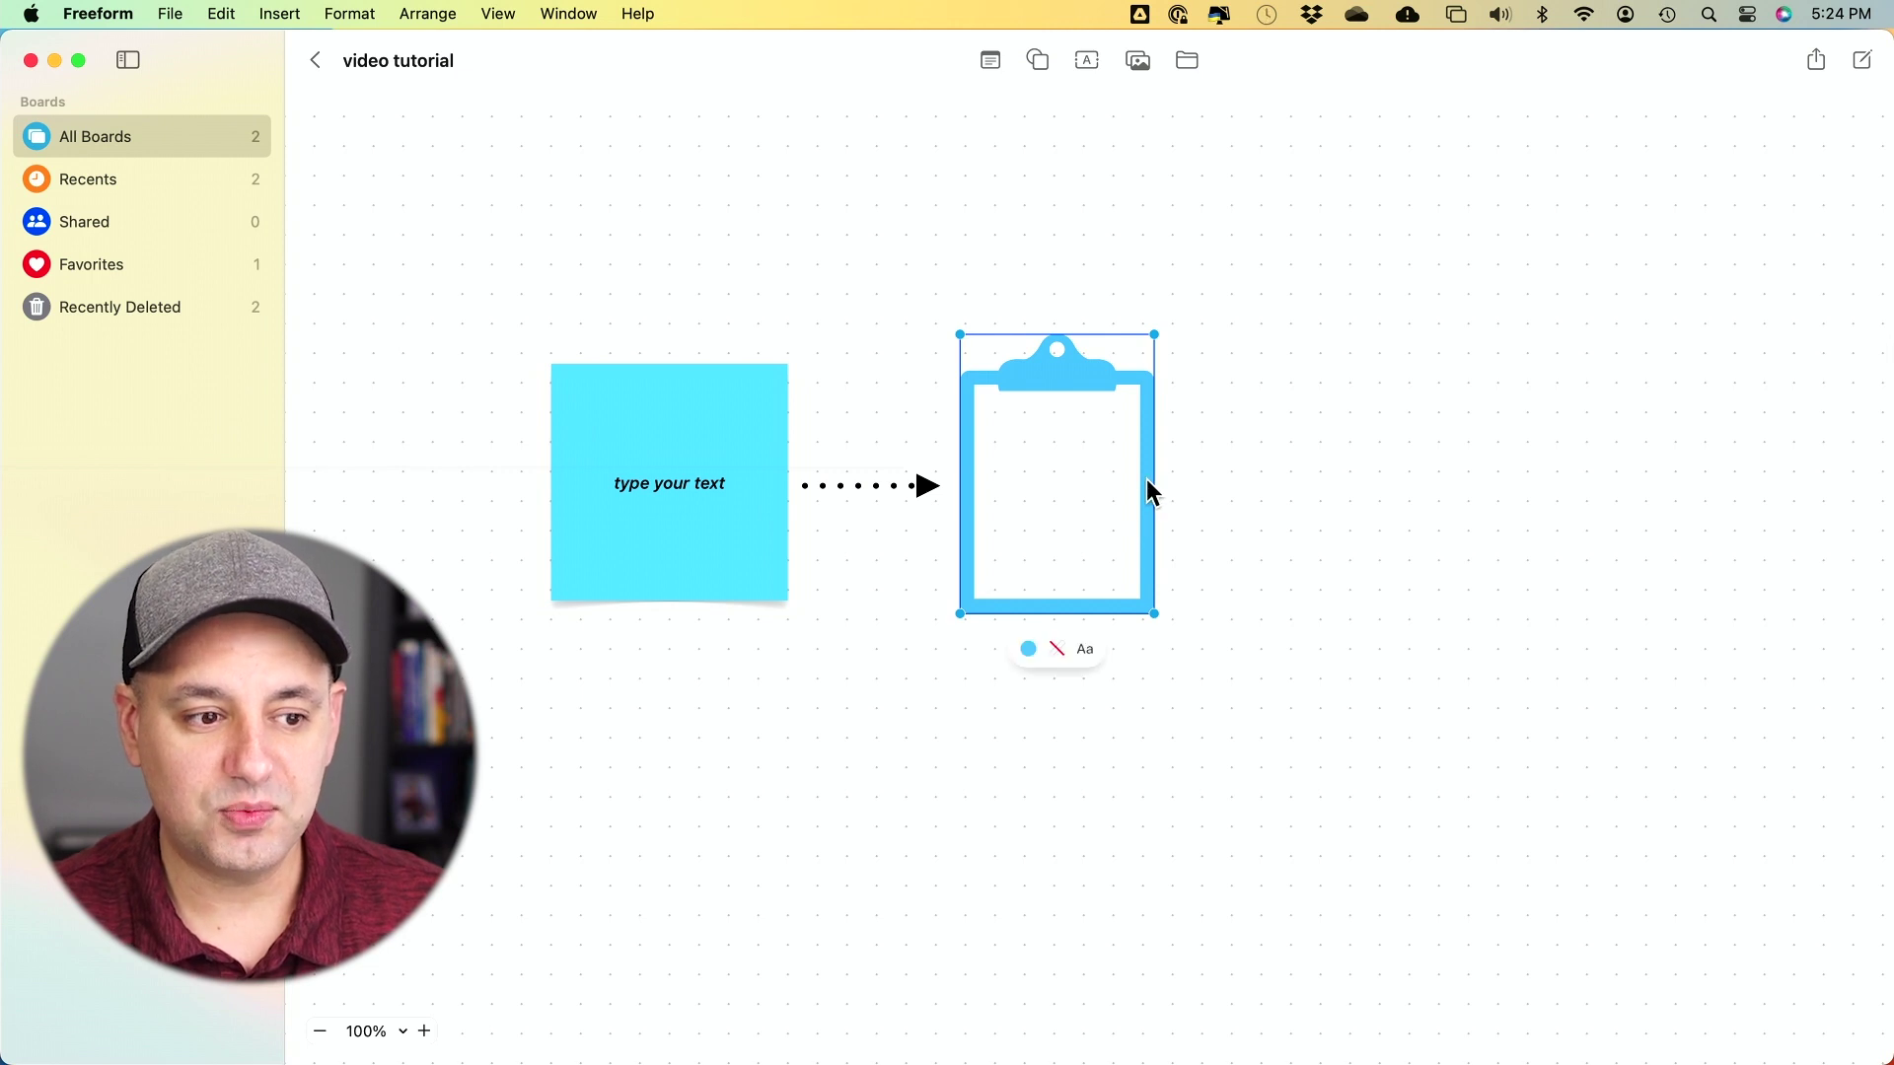
# Step: Fill the clipboard with a custom deep dark red from the colour picker
pyautogui.click(1032, 650)
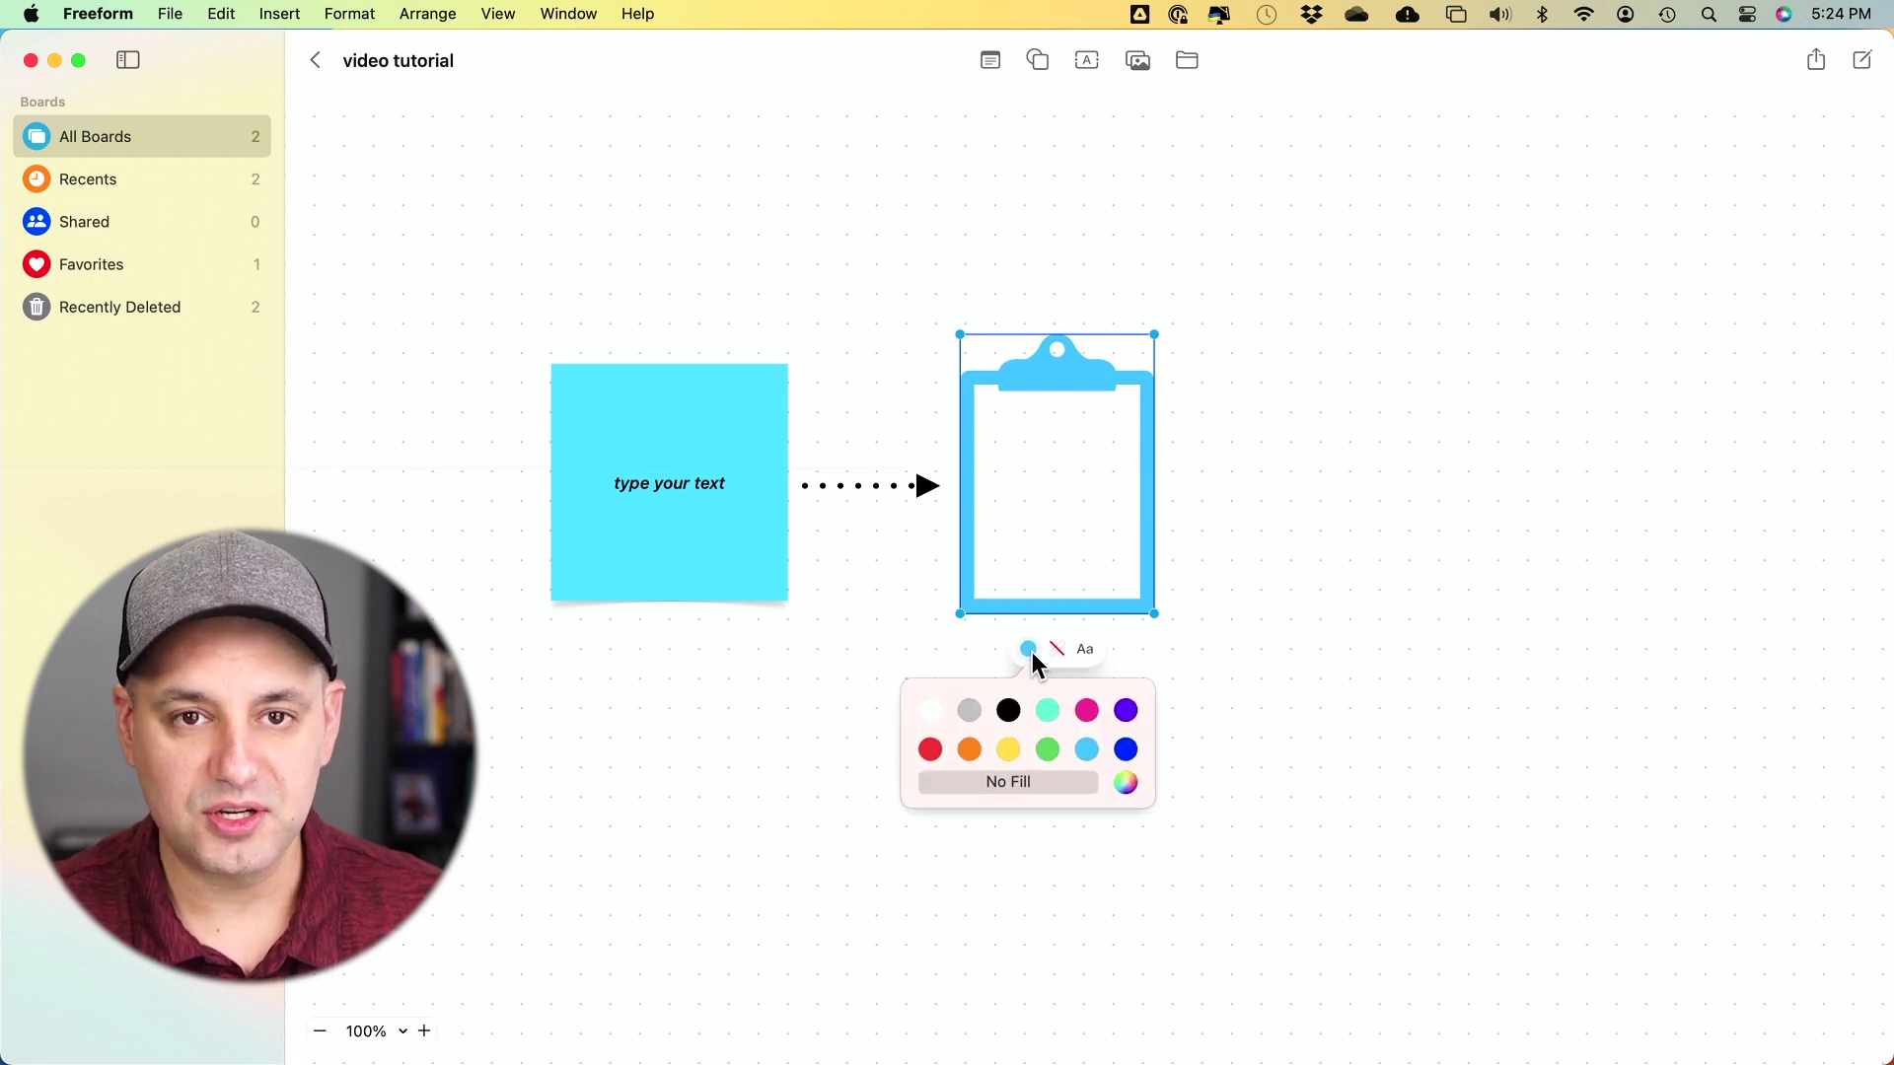
pyautogui.click(1126, 784)
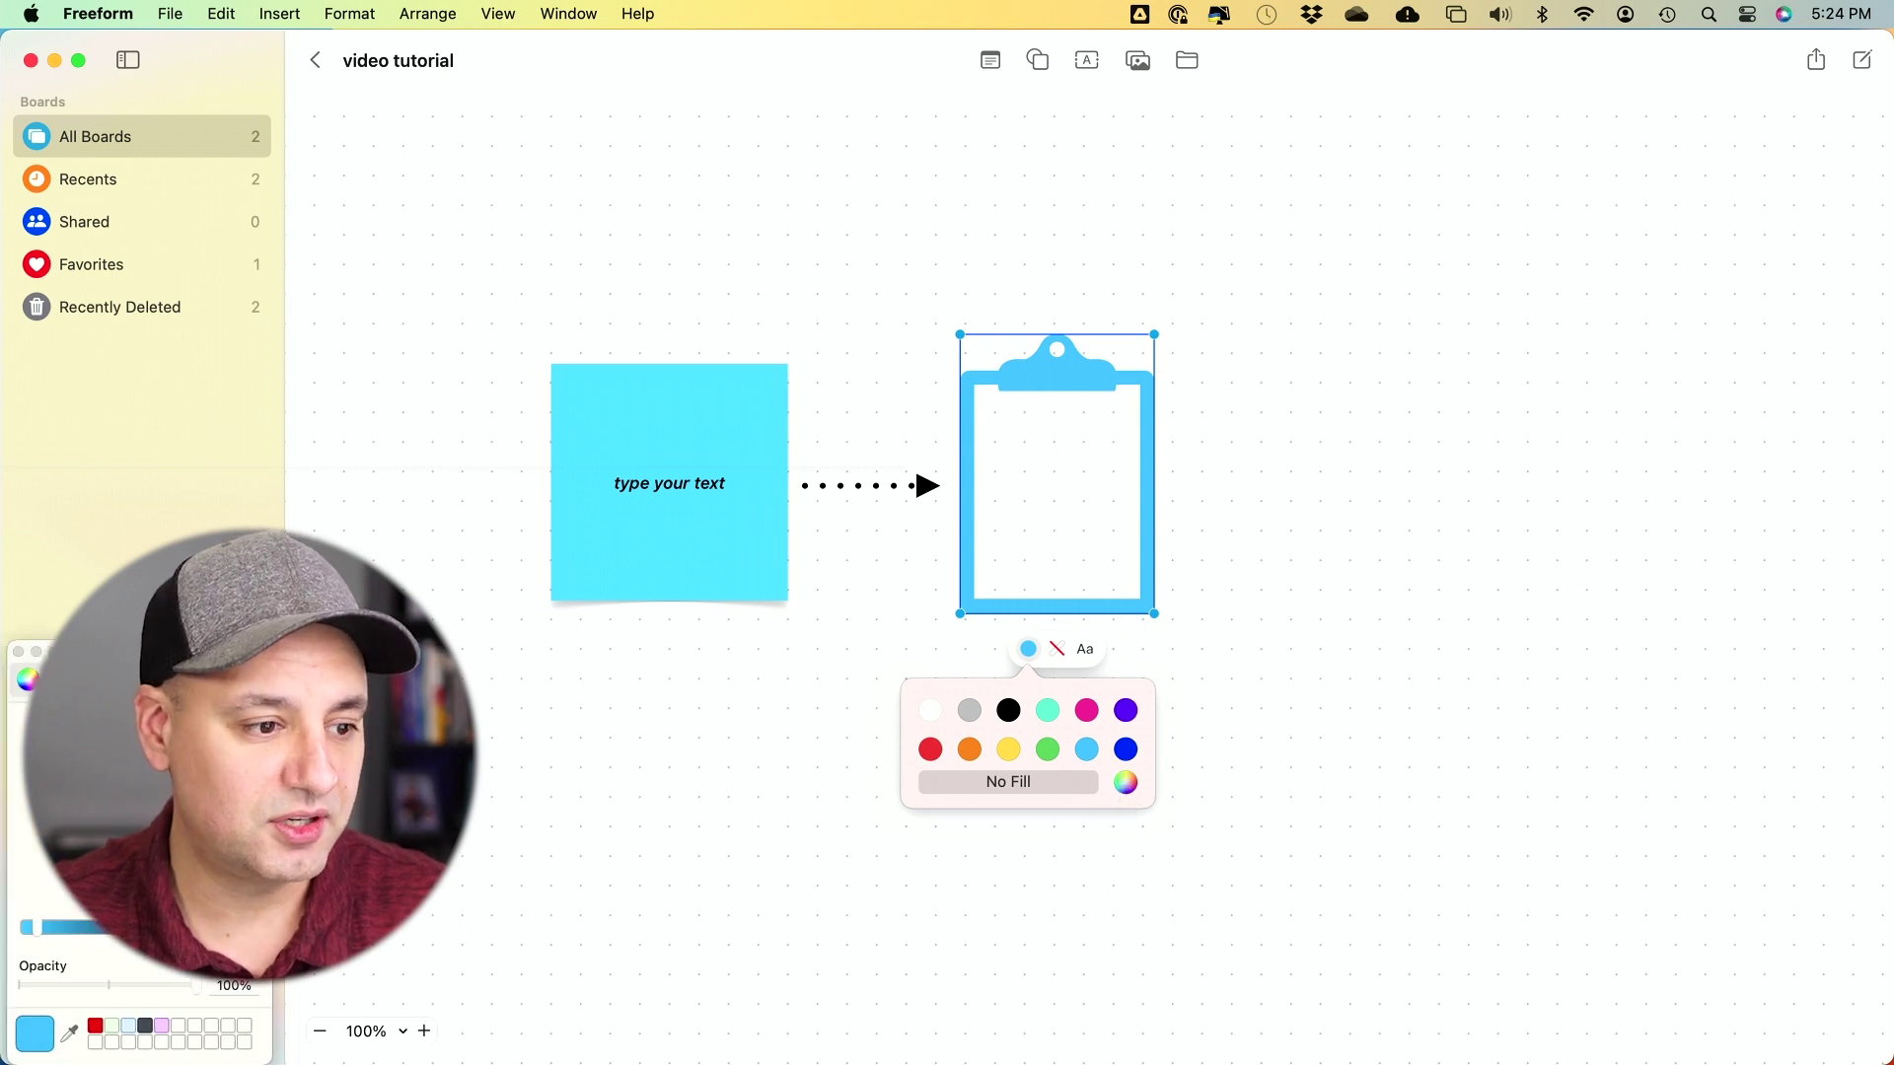
pyautogui.moveTo(250, 656); pyautogui.dragTo(852, 436)
pyautogui.moveTo(755, 566); pyautogui.dragTo(842, 609)
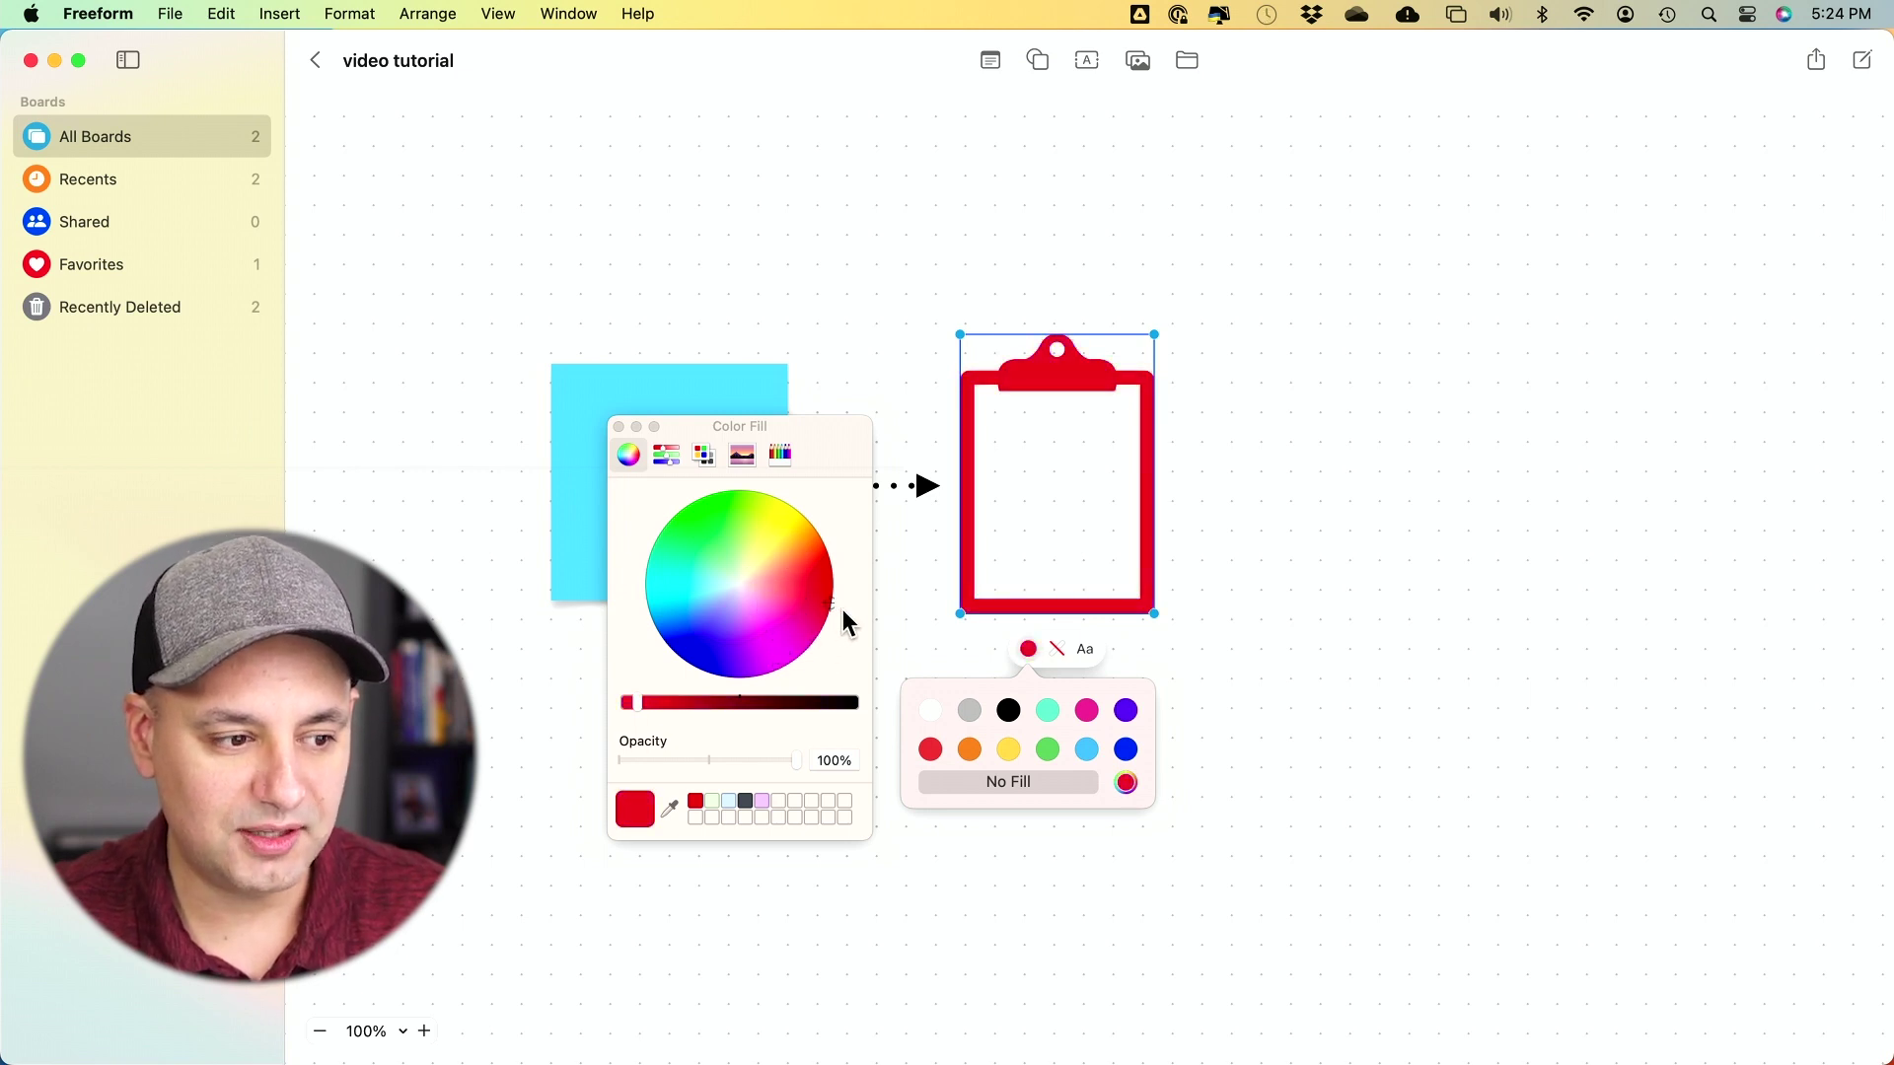
pyautogui.moveTo(781, 702)
pyautogui.mouseDown()
pyautogui.moveTo(845, 704)
pyautogui.moveTo(706, 700)
pyautogui.moveTo(752, 703)
pyautogui.mouseUp()
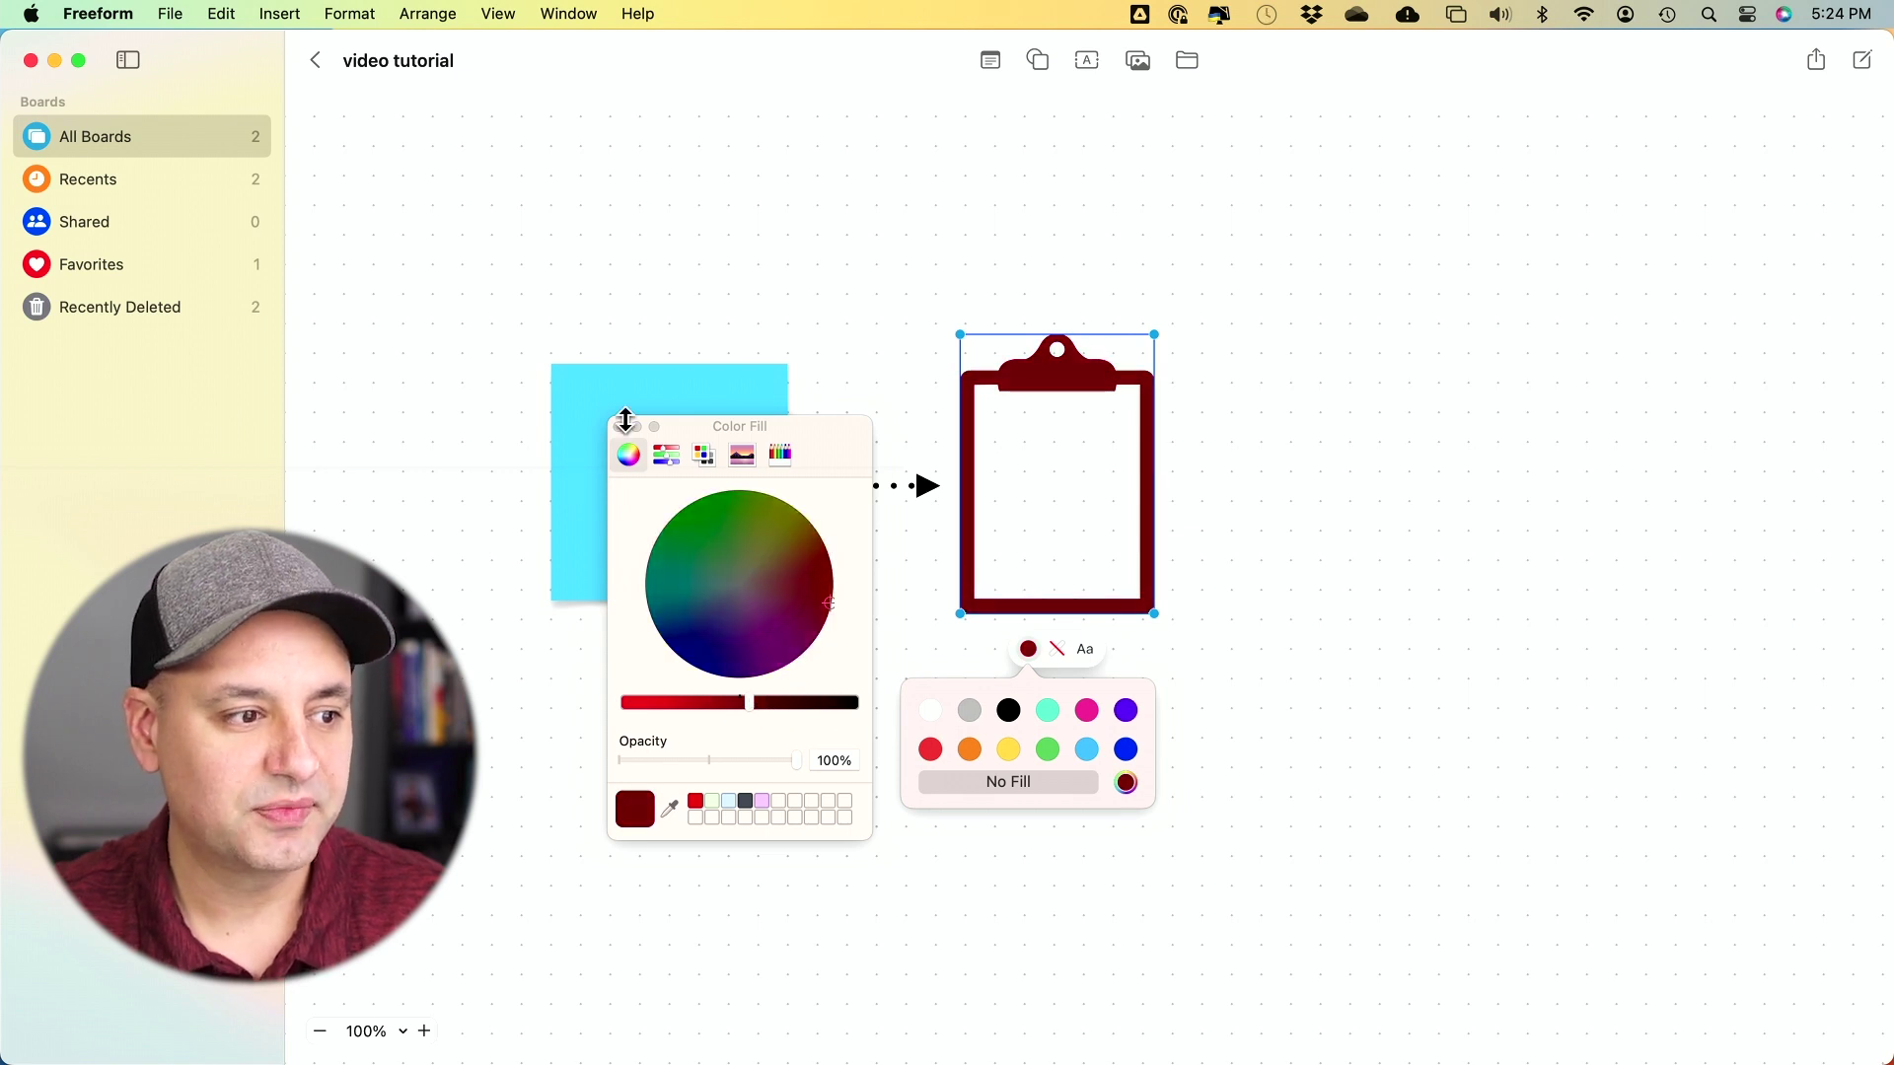
pyautogui.click(628, 426)
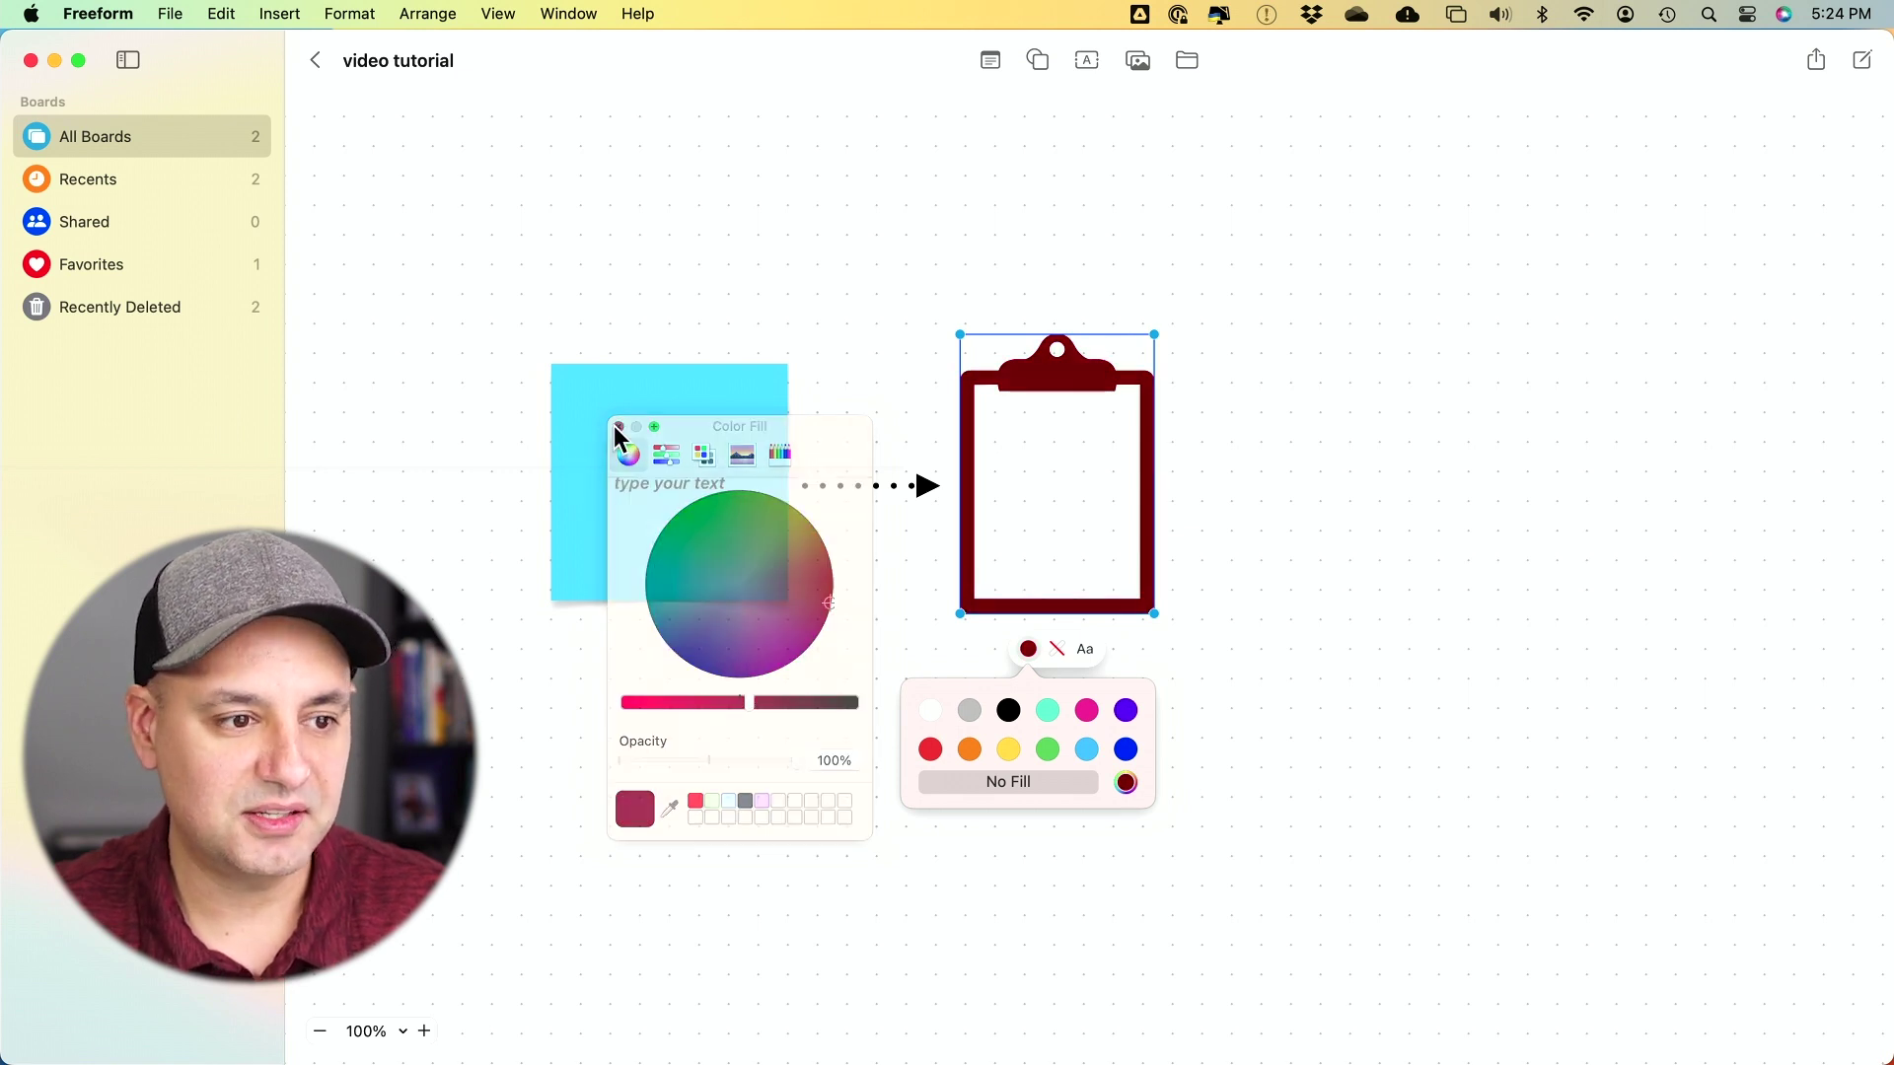
pyautogui.click(1320, 459)
# Step: Label the clipboard 'Text', accepting the autocorrection, and make the label white
pyautogui.click(1080, 602)
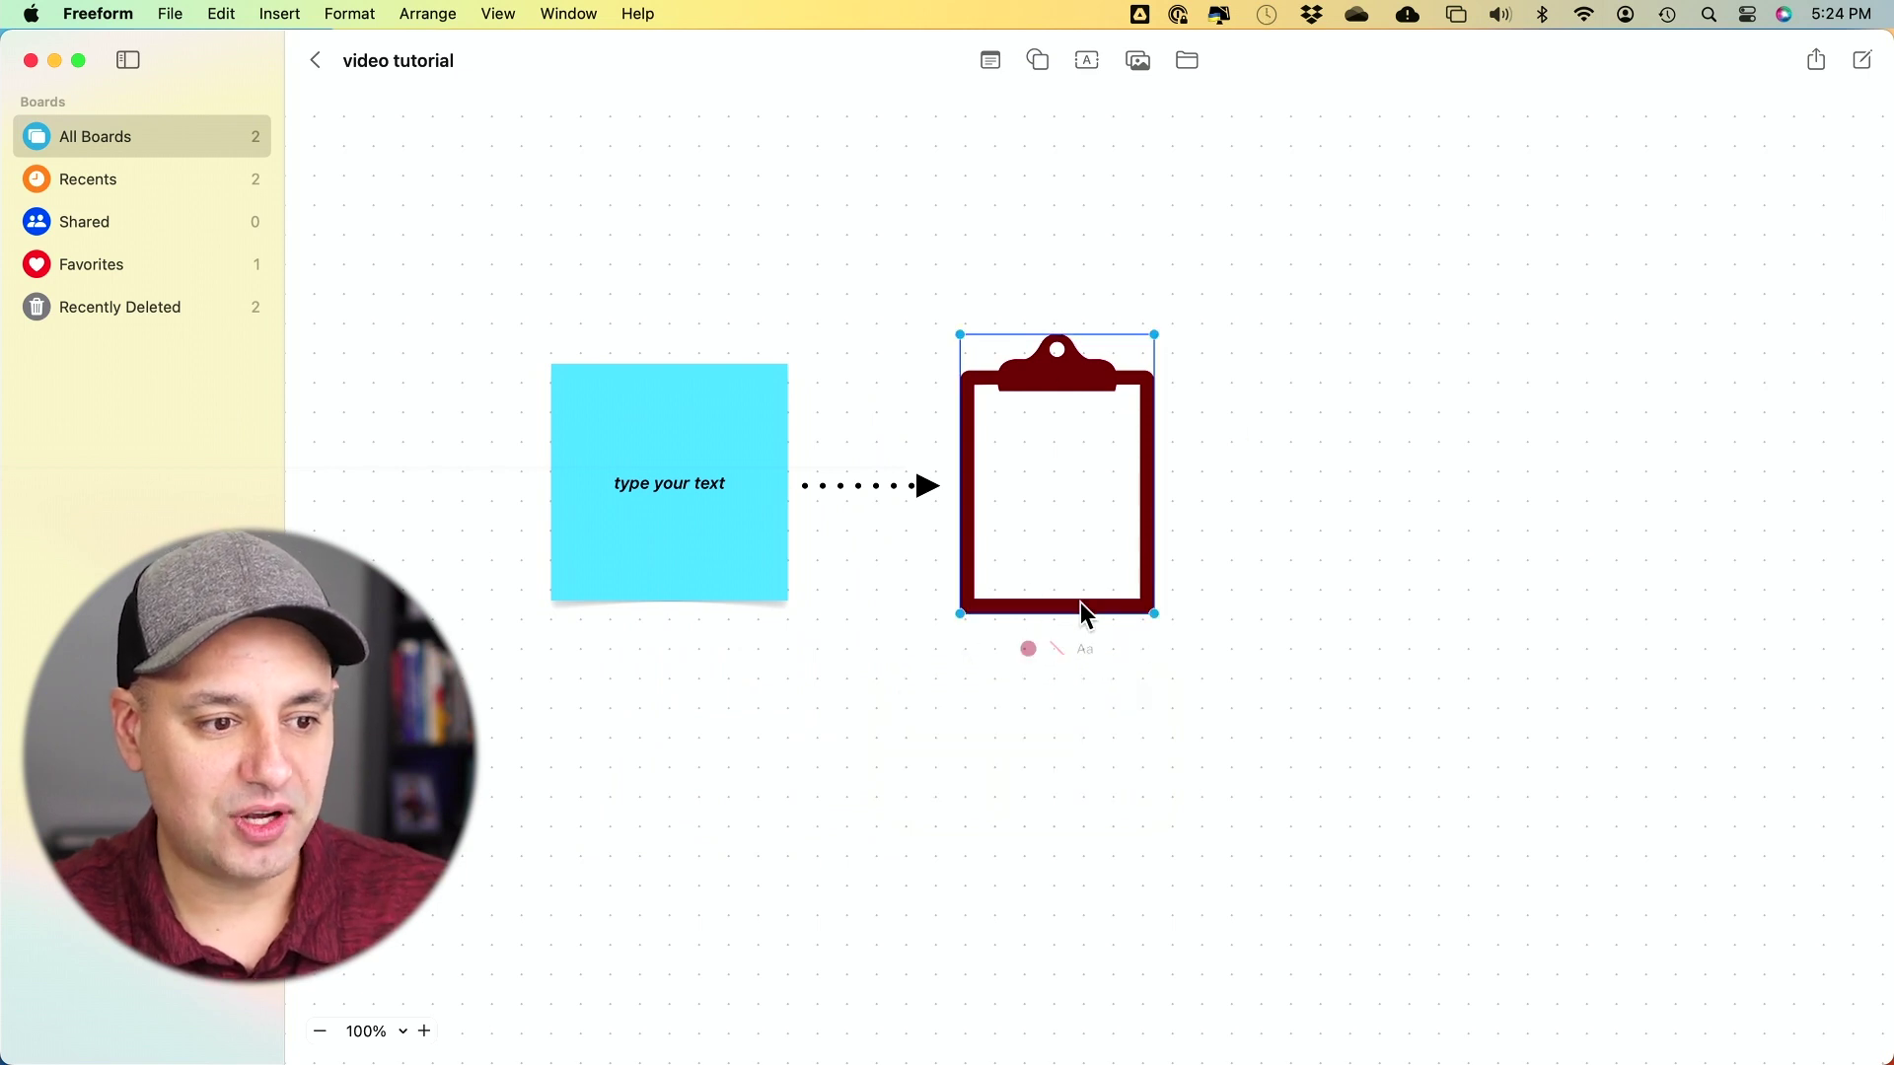
pyautogui.click(1080, 602)
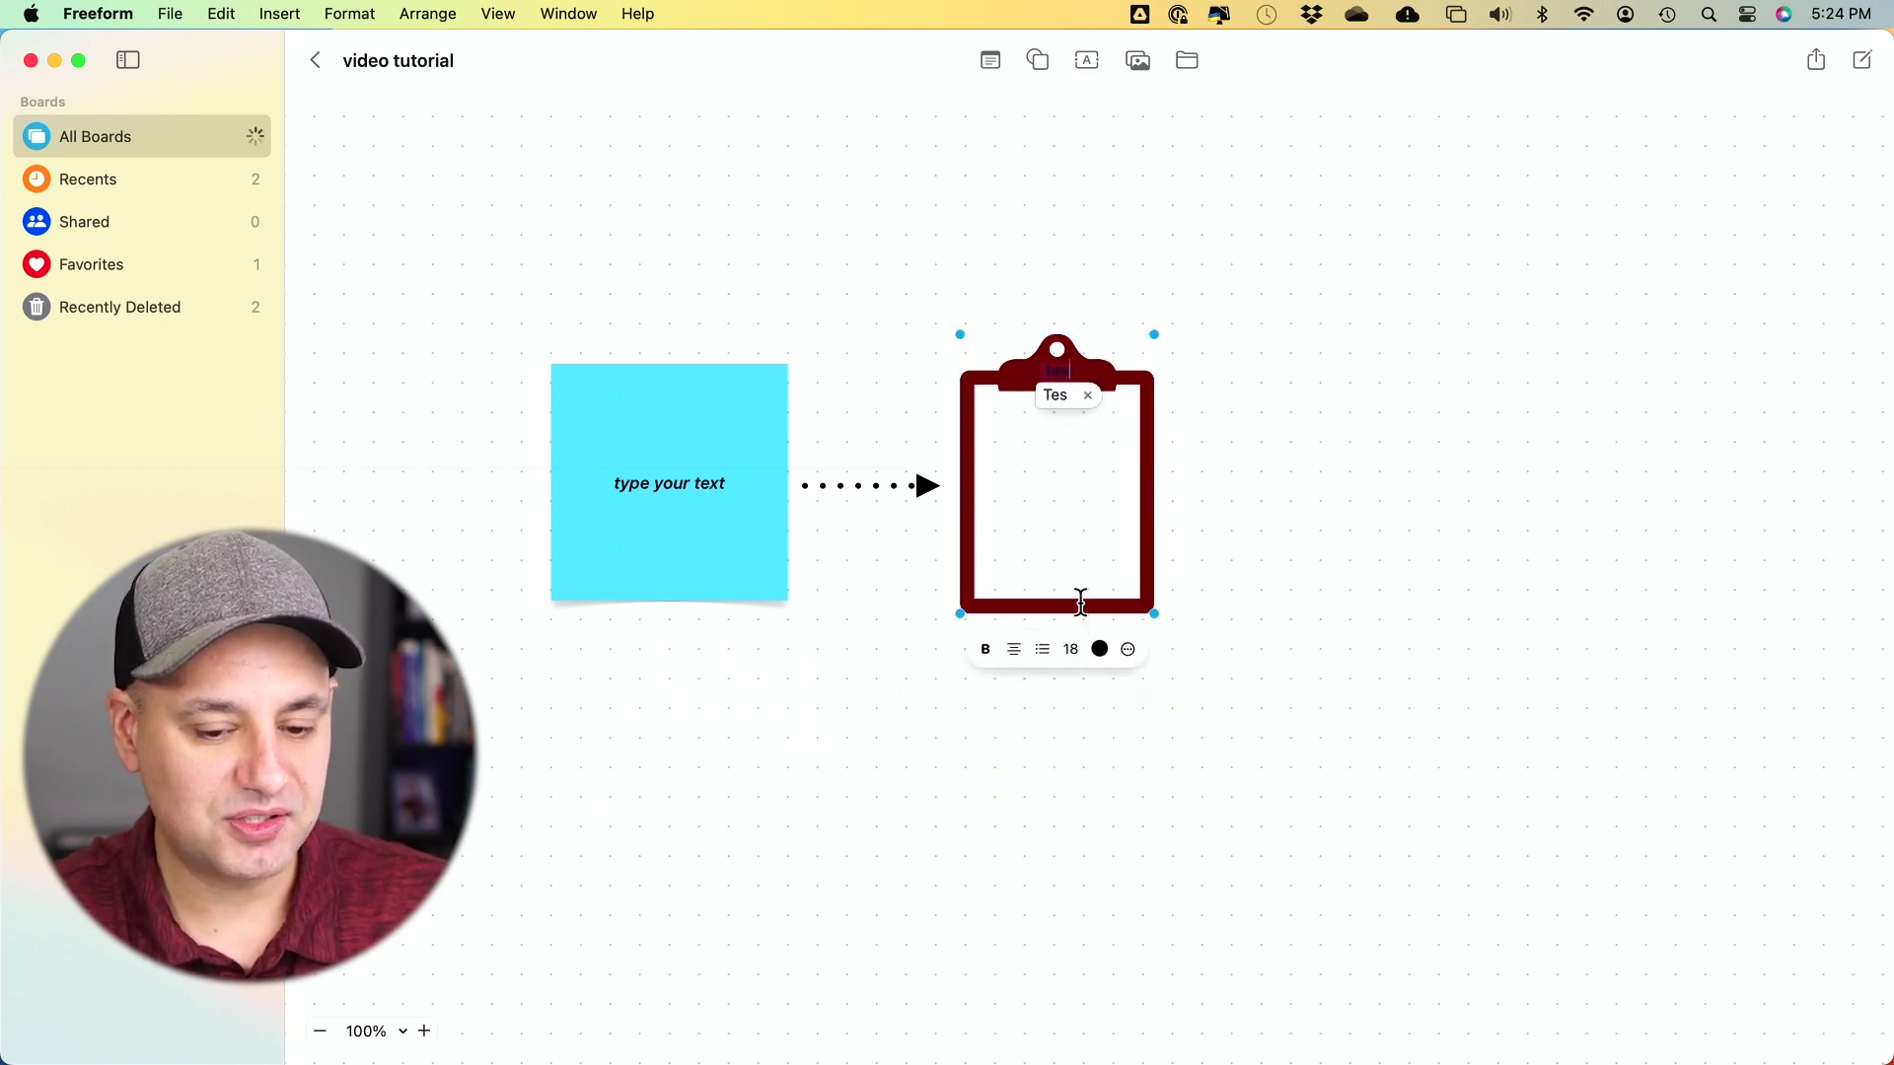
pyautogui.click(1056, 394)
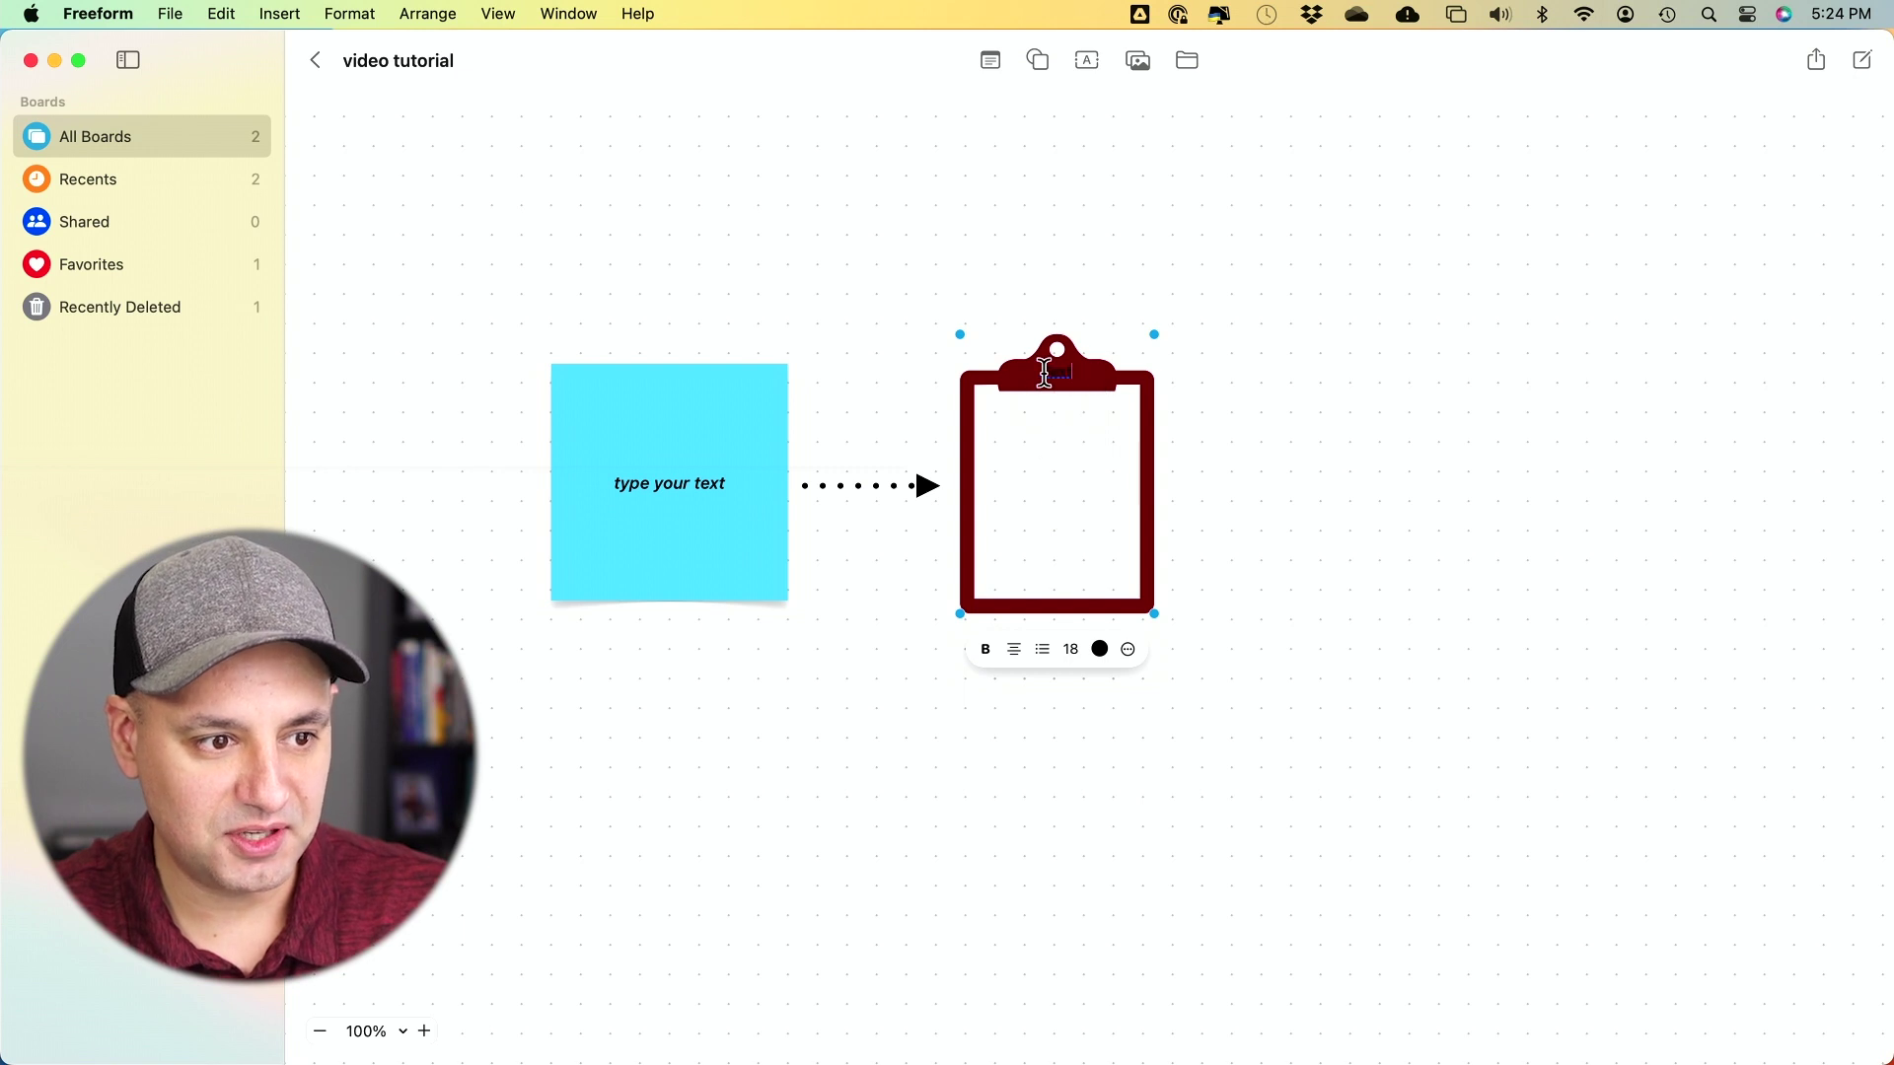
pyautogui.click(1101, 648)
pyautogui.click(998, 706)
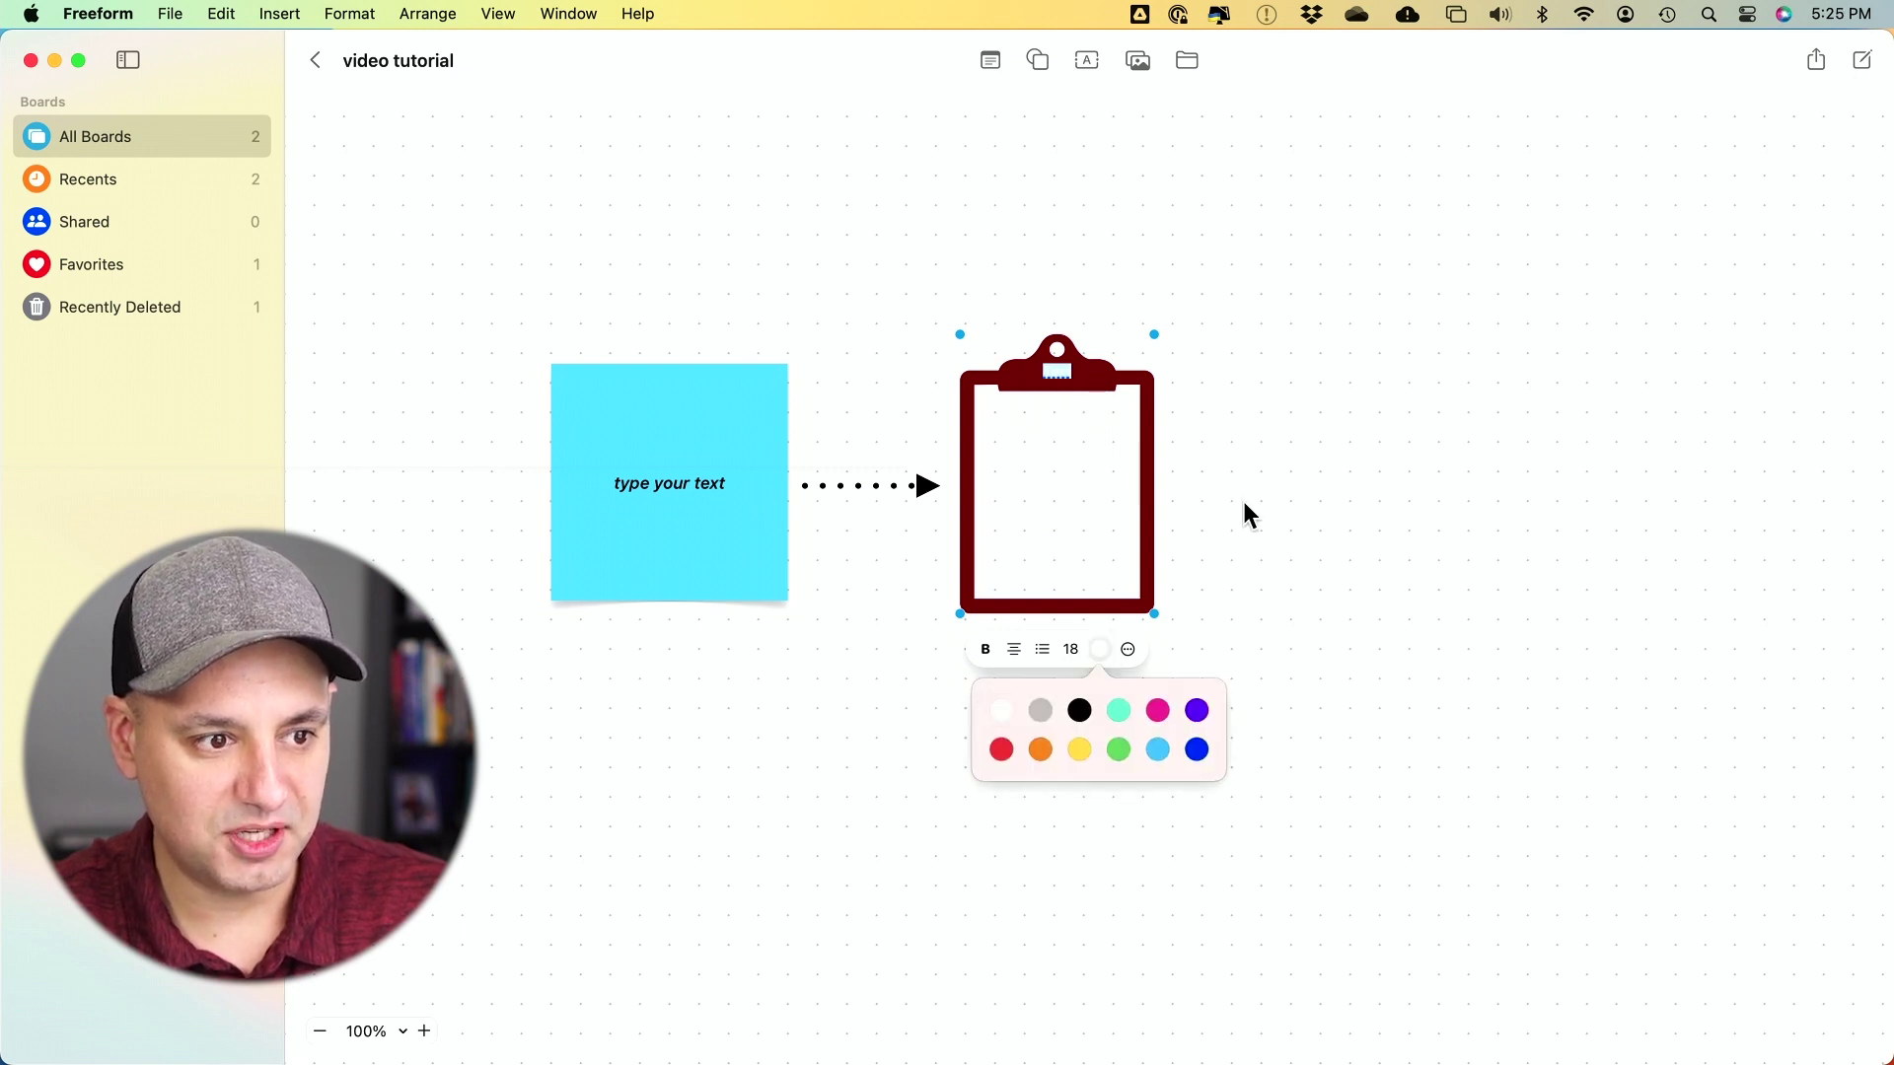
pyautogui.click(1242, 501)
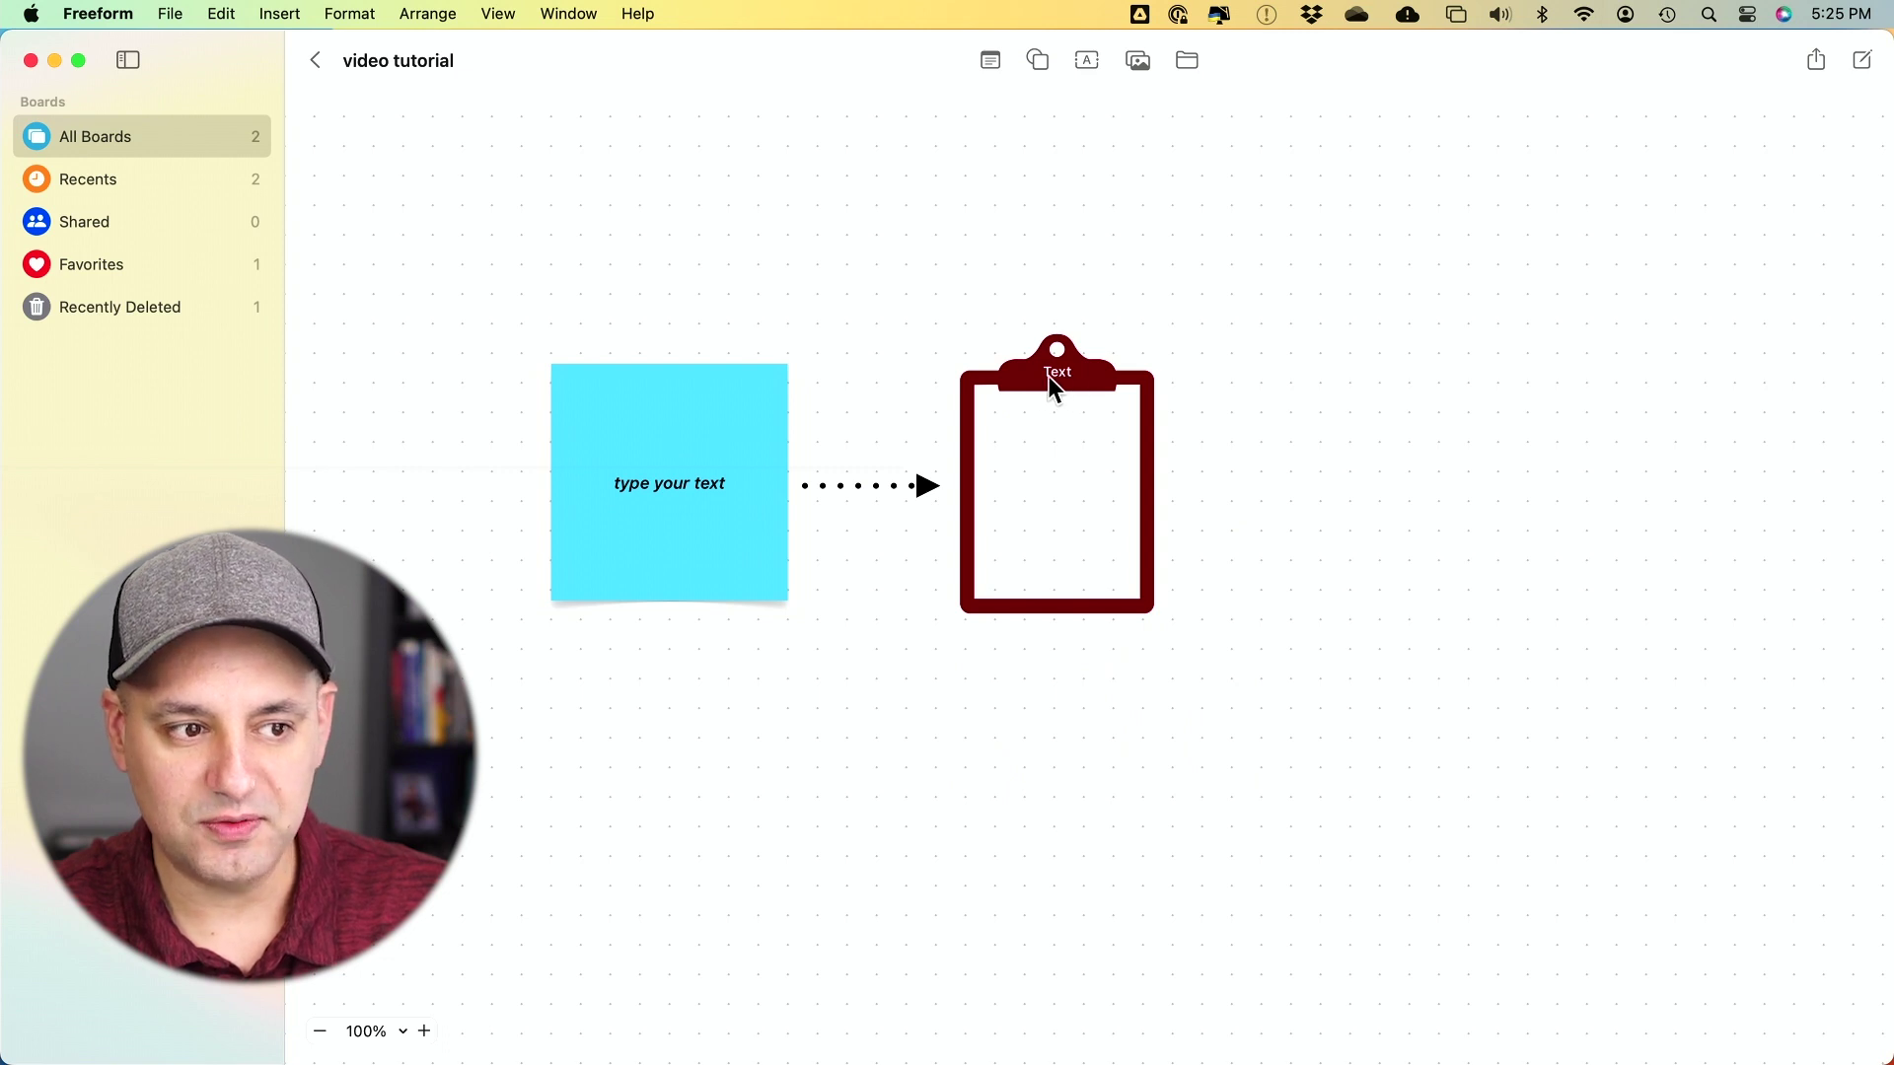
# Step: Browse the Places, People and Science shape categories, then add a new text box
pyautogui.click(1038, 61)
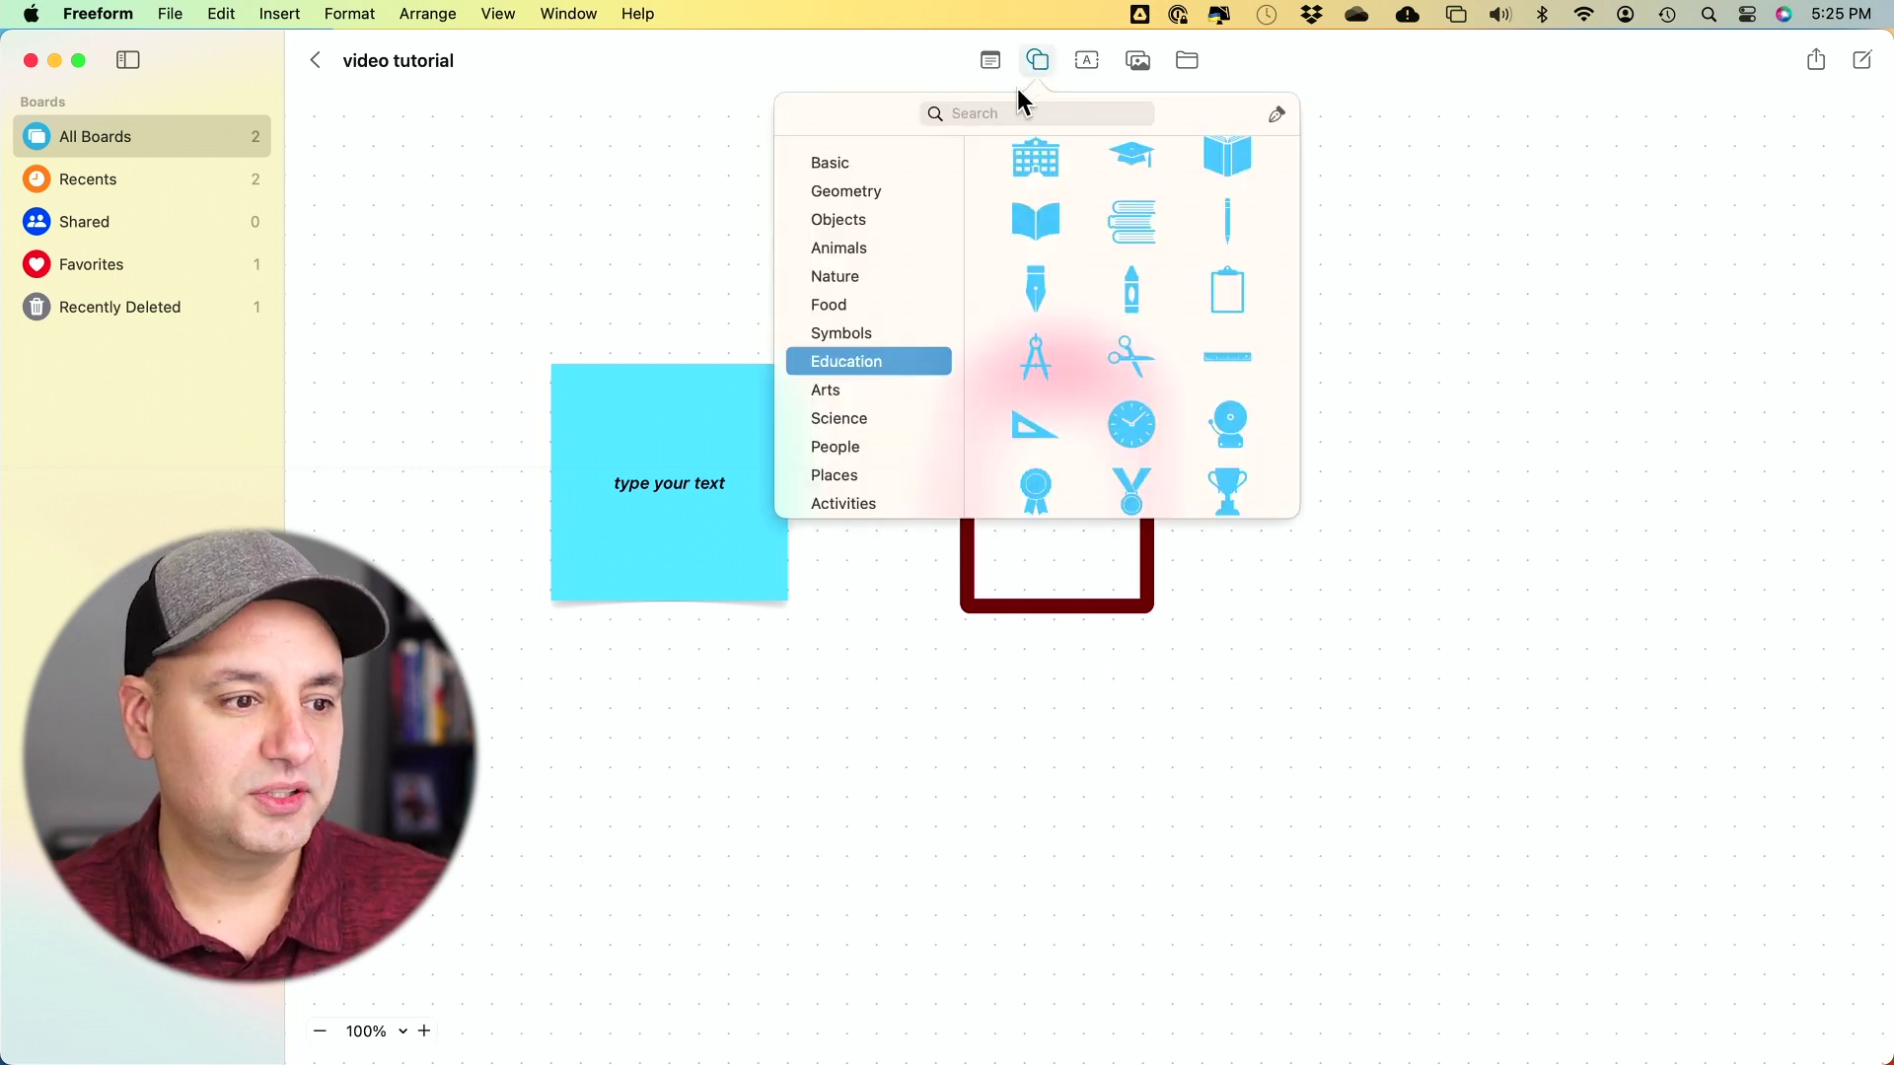
pyautogui.scroll(-3, 977, 346)
pyautogui.click(852, 477)
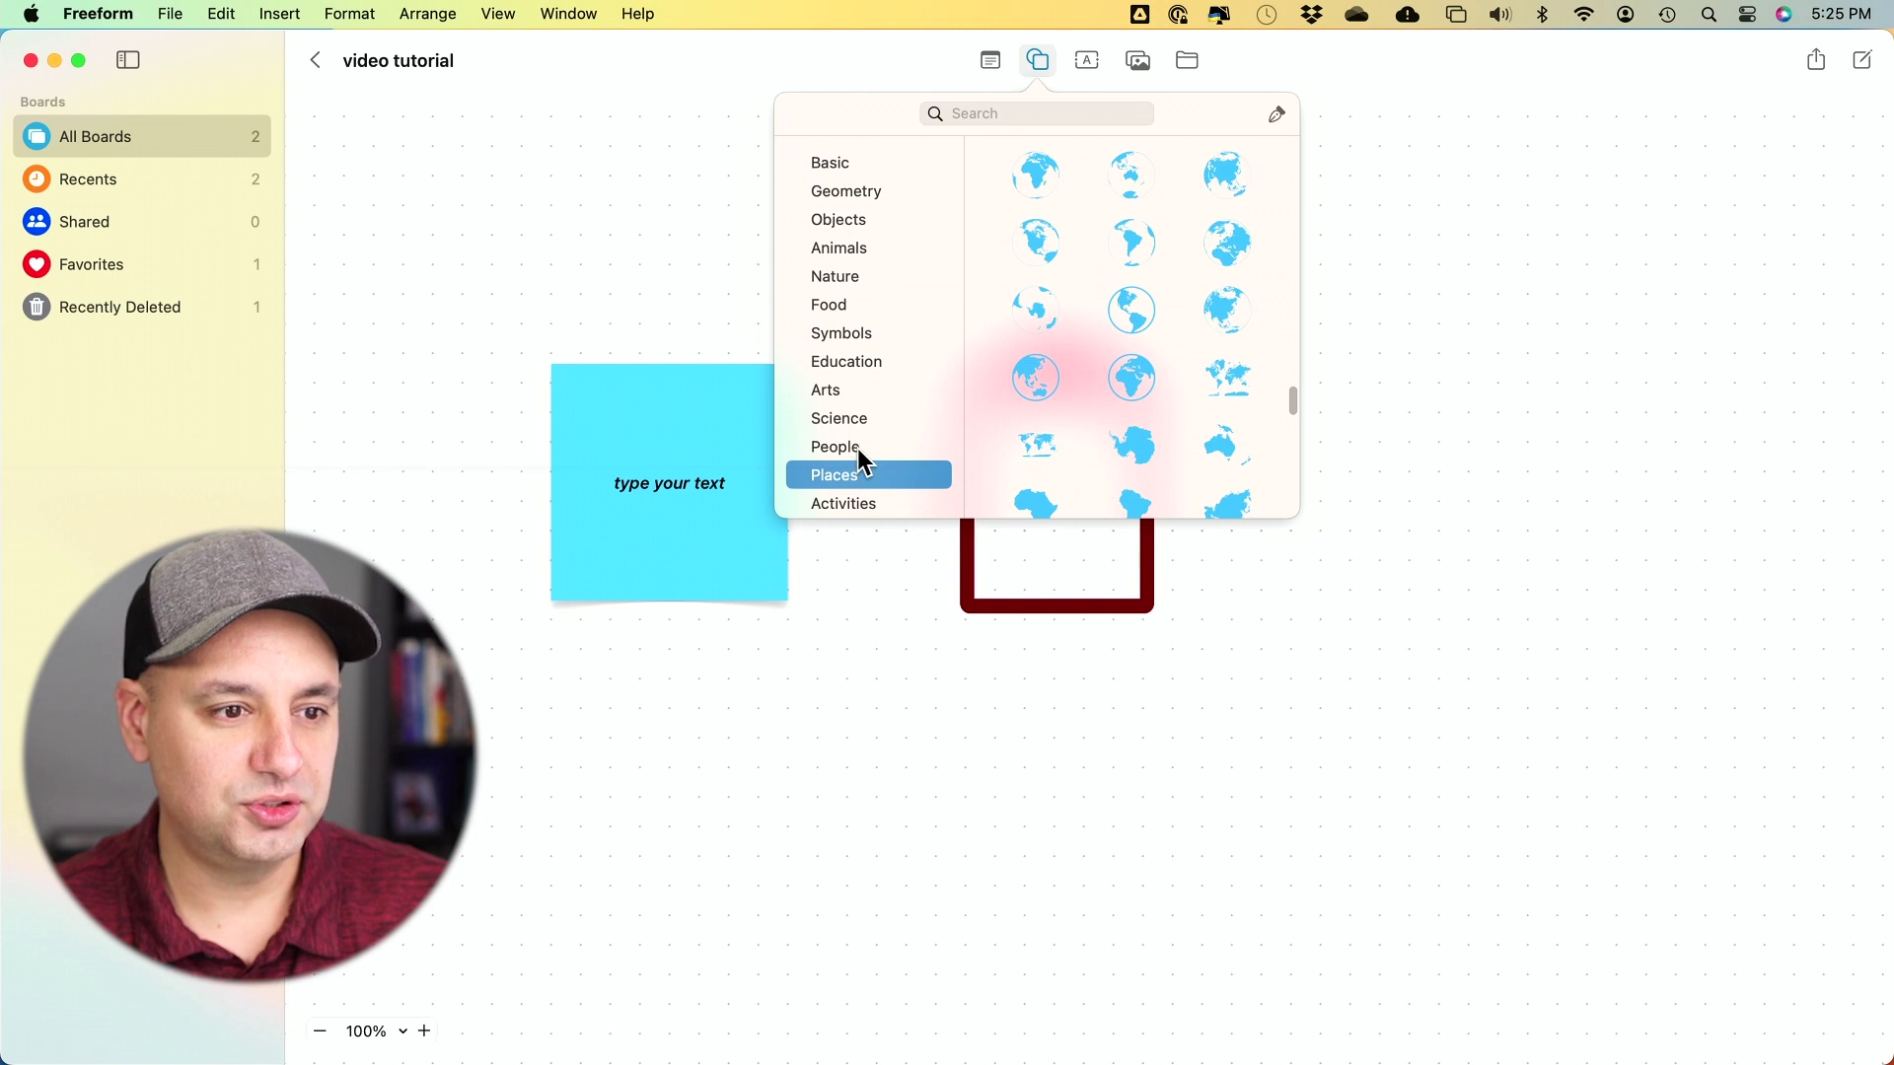
pyautogui.click(858, 449)
pyautogui.click(861, 418)
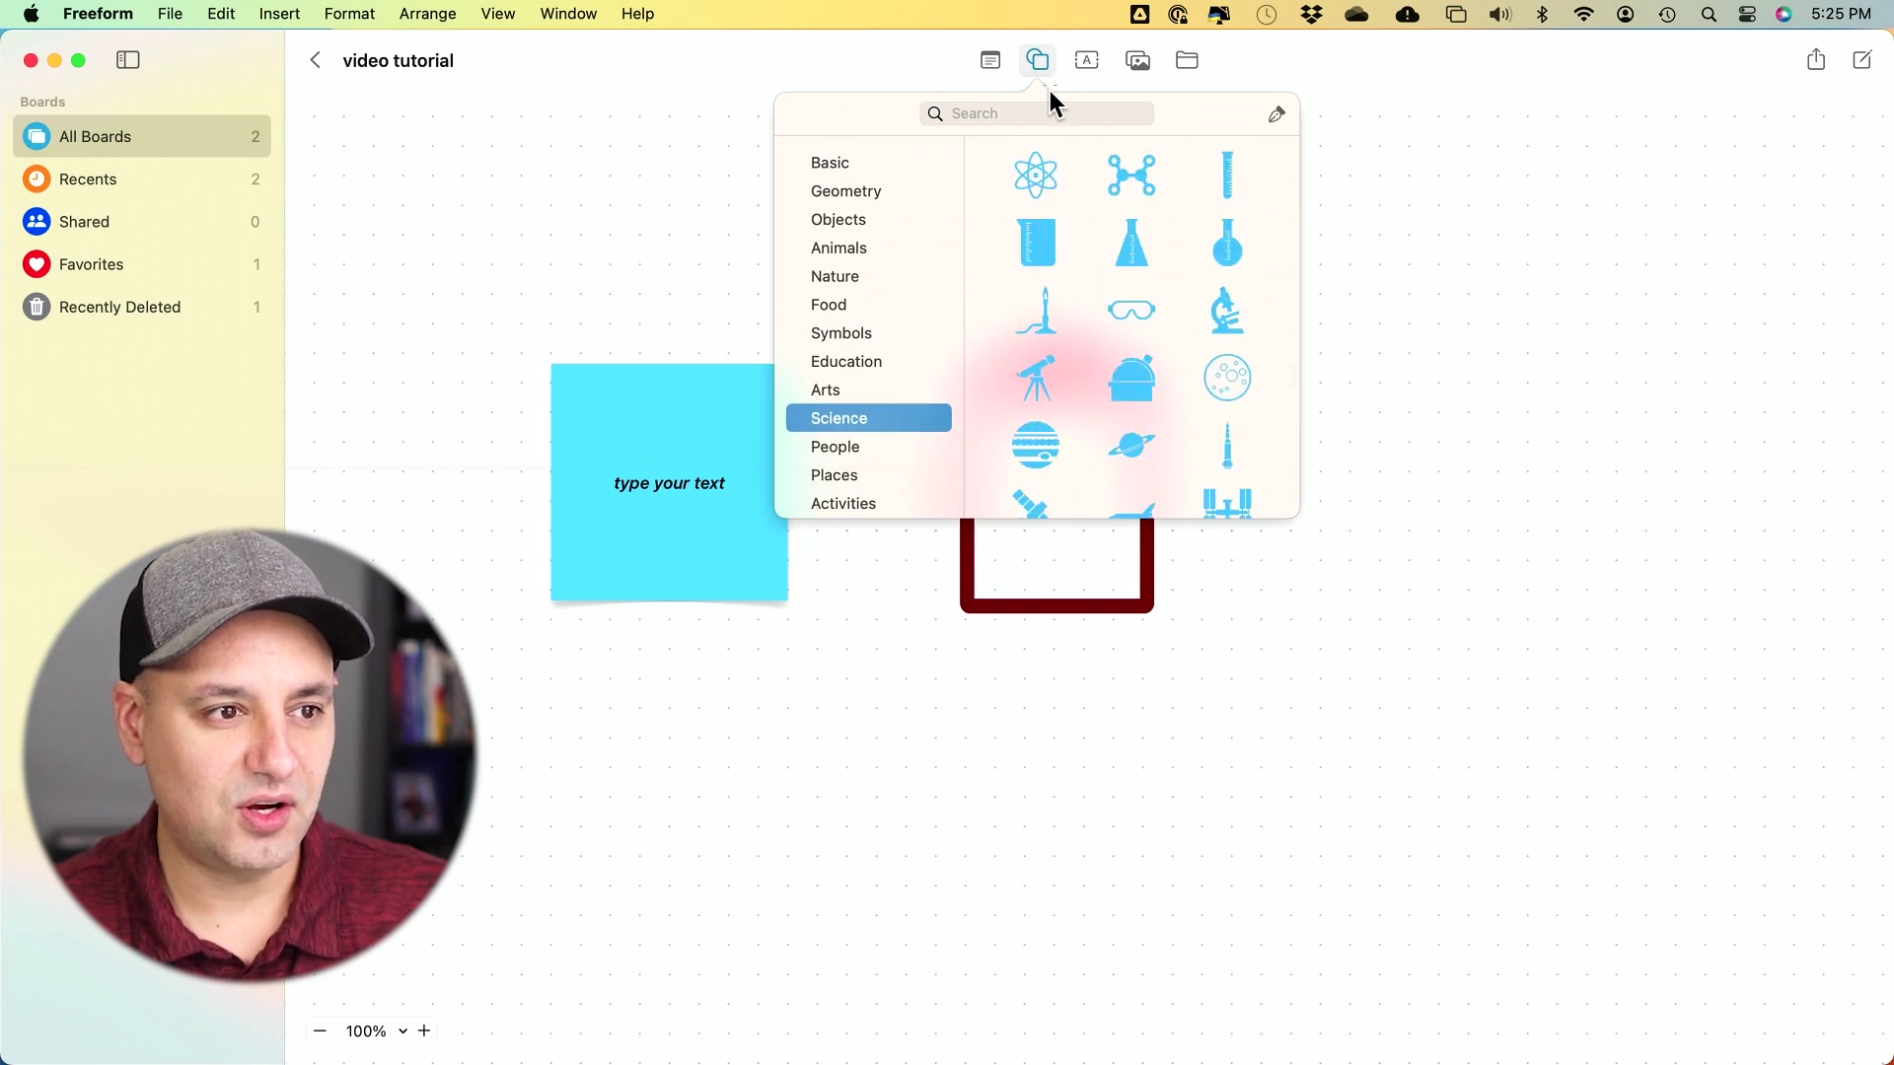
pyautogui.click(1044, 59)
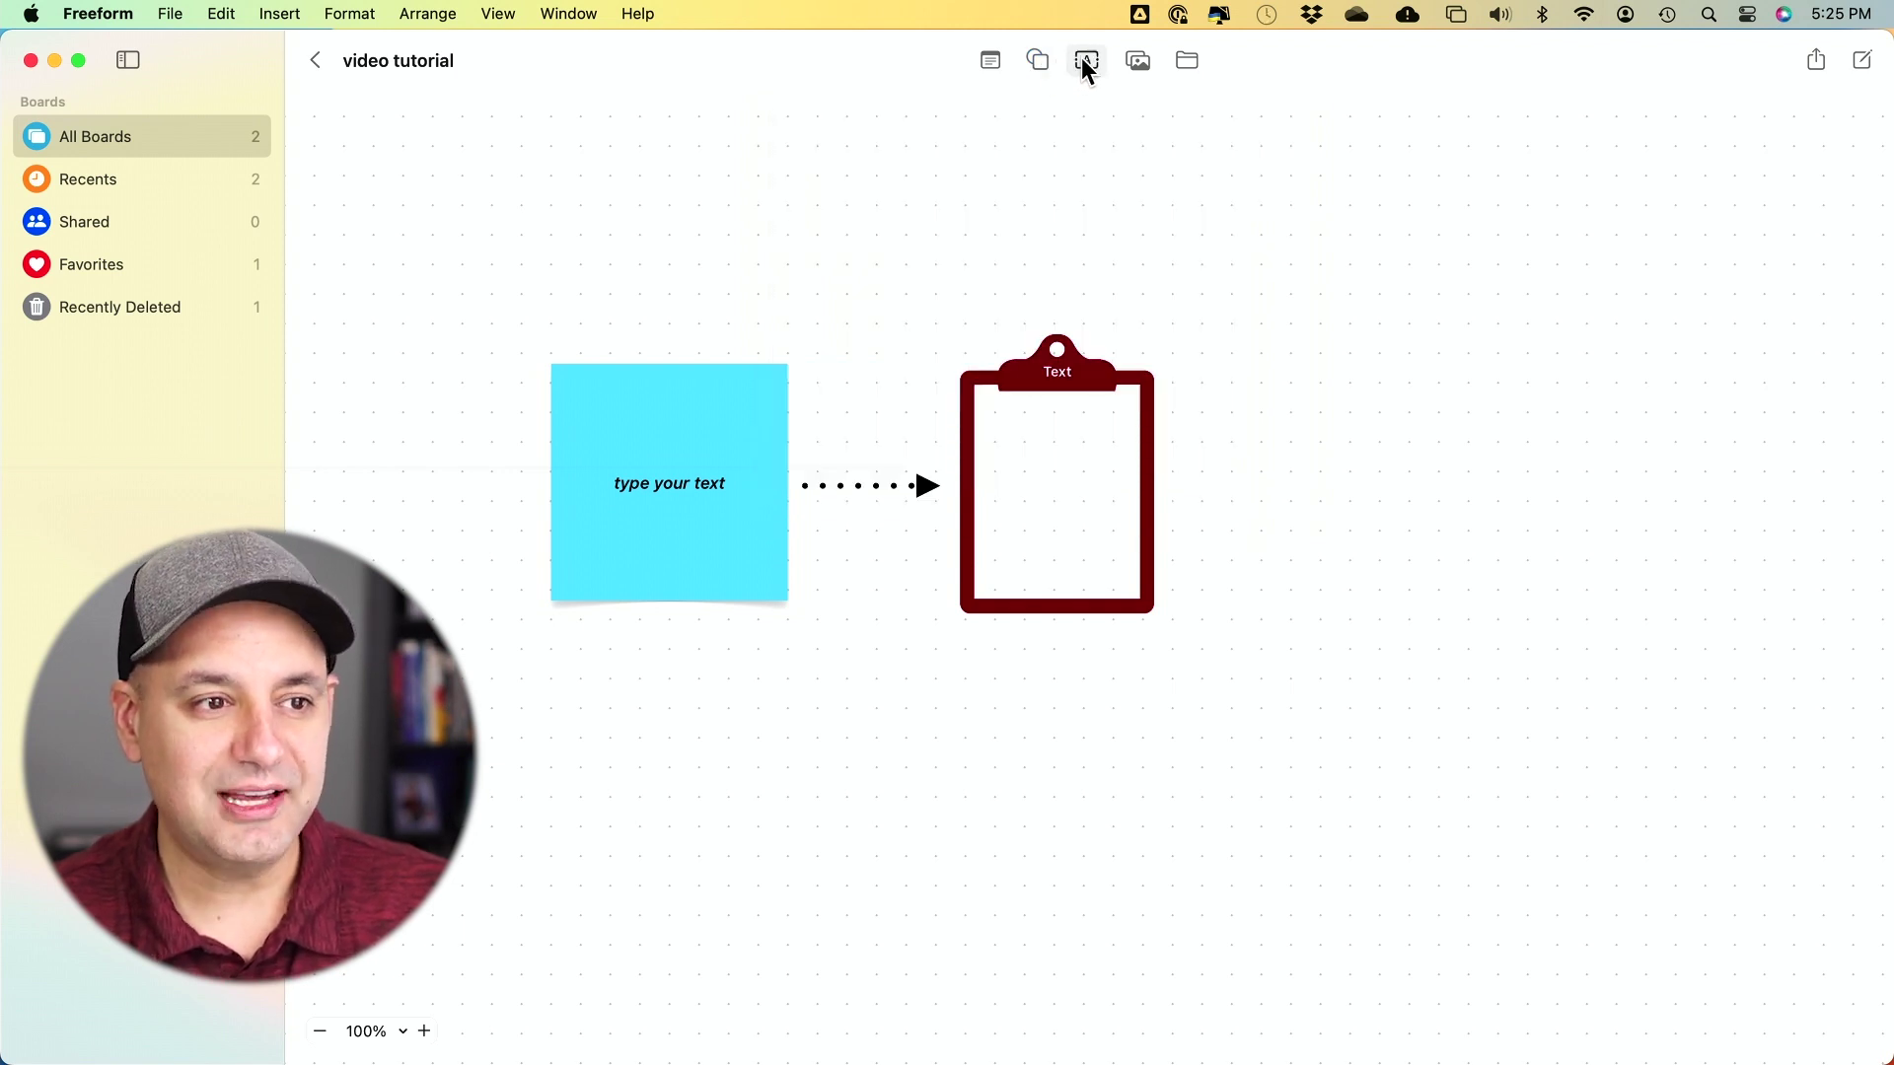
pyautogui.click(1086, 64)
# Step: Type 'type your text' in the text box and move it into the clipboard's centre
pyautogui.moveTo(1063, 572); pyautogui.dragTo(1282, 407)
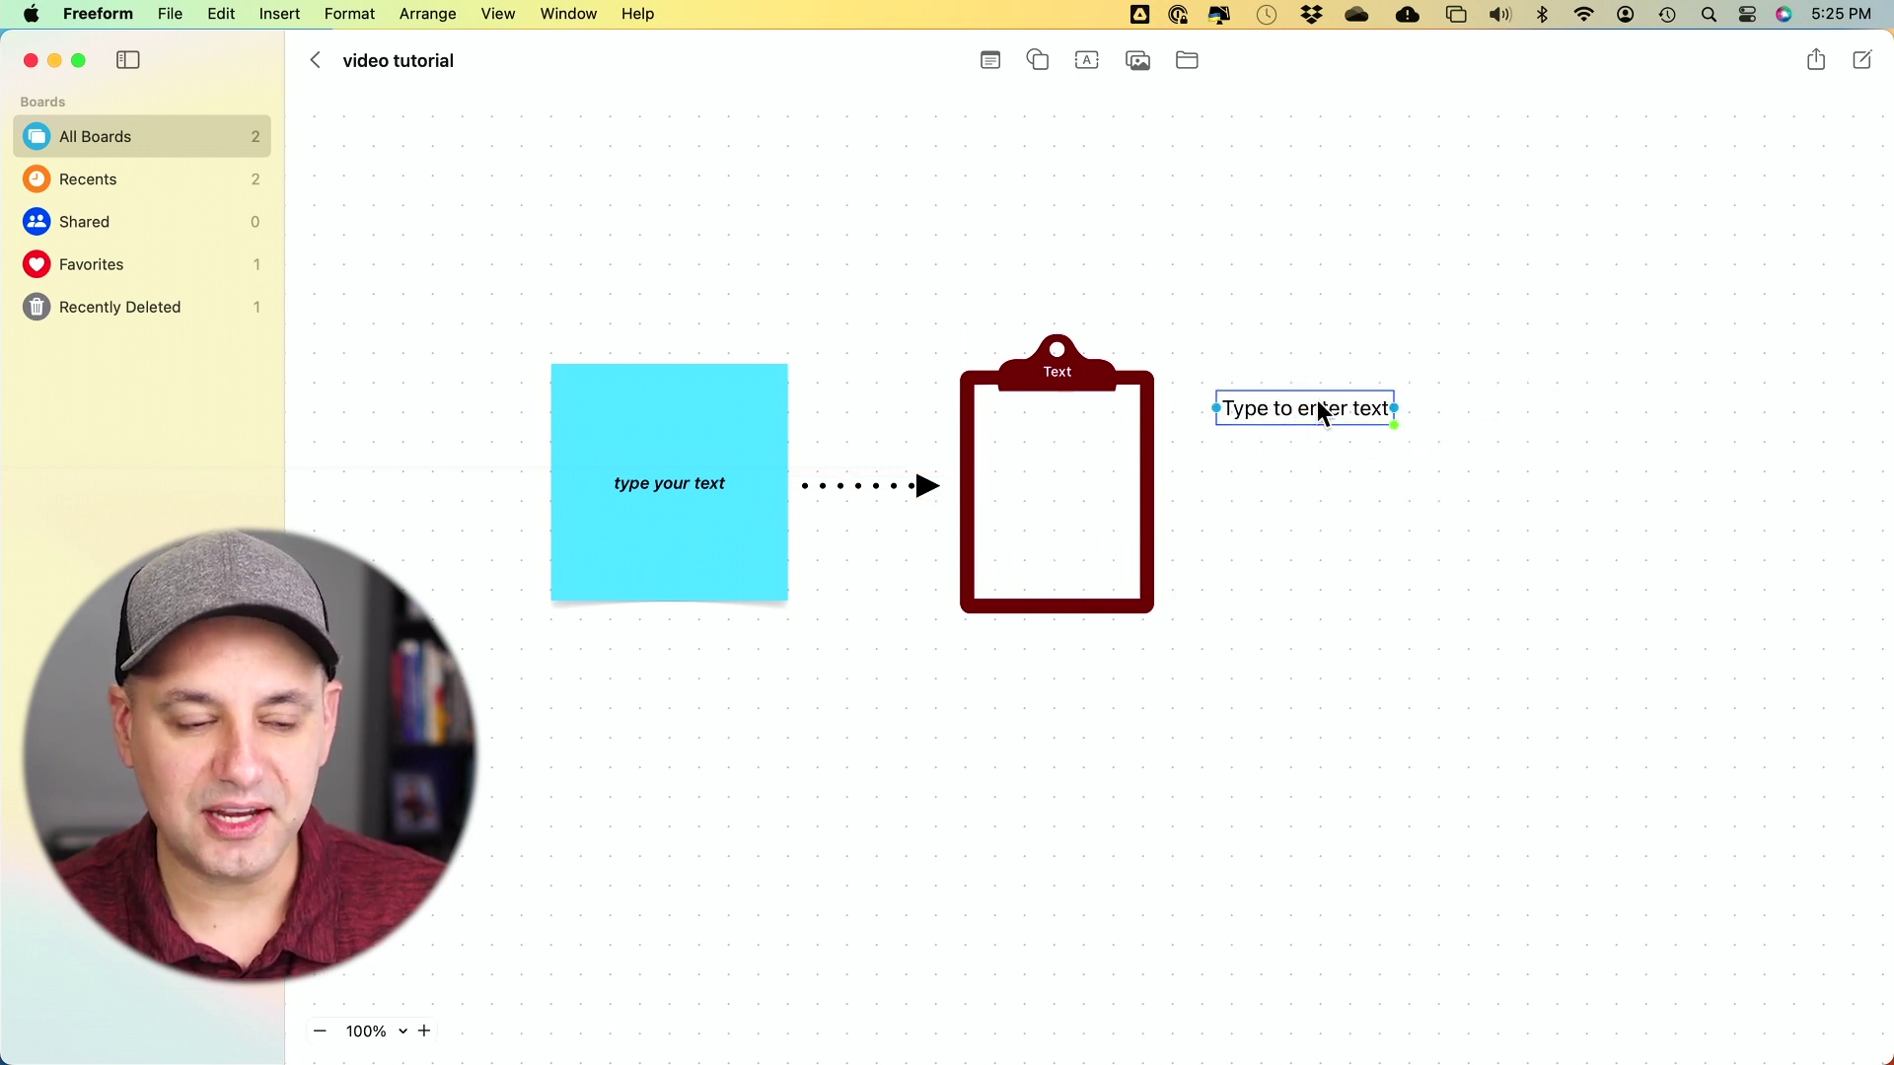
pyautogui.doubleClick(1315, 413)
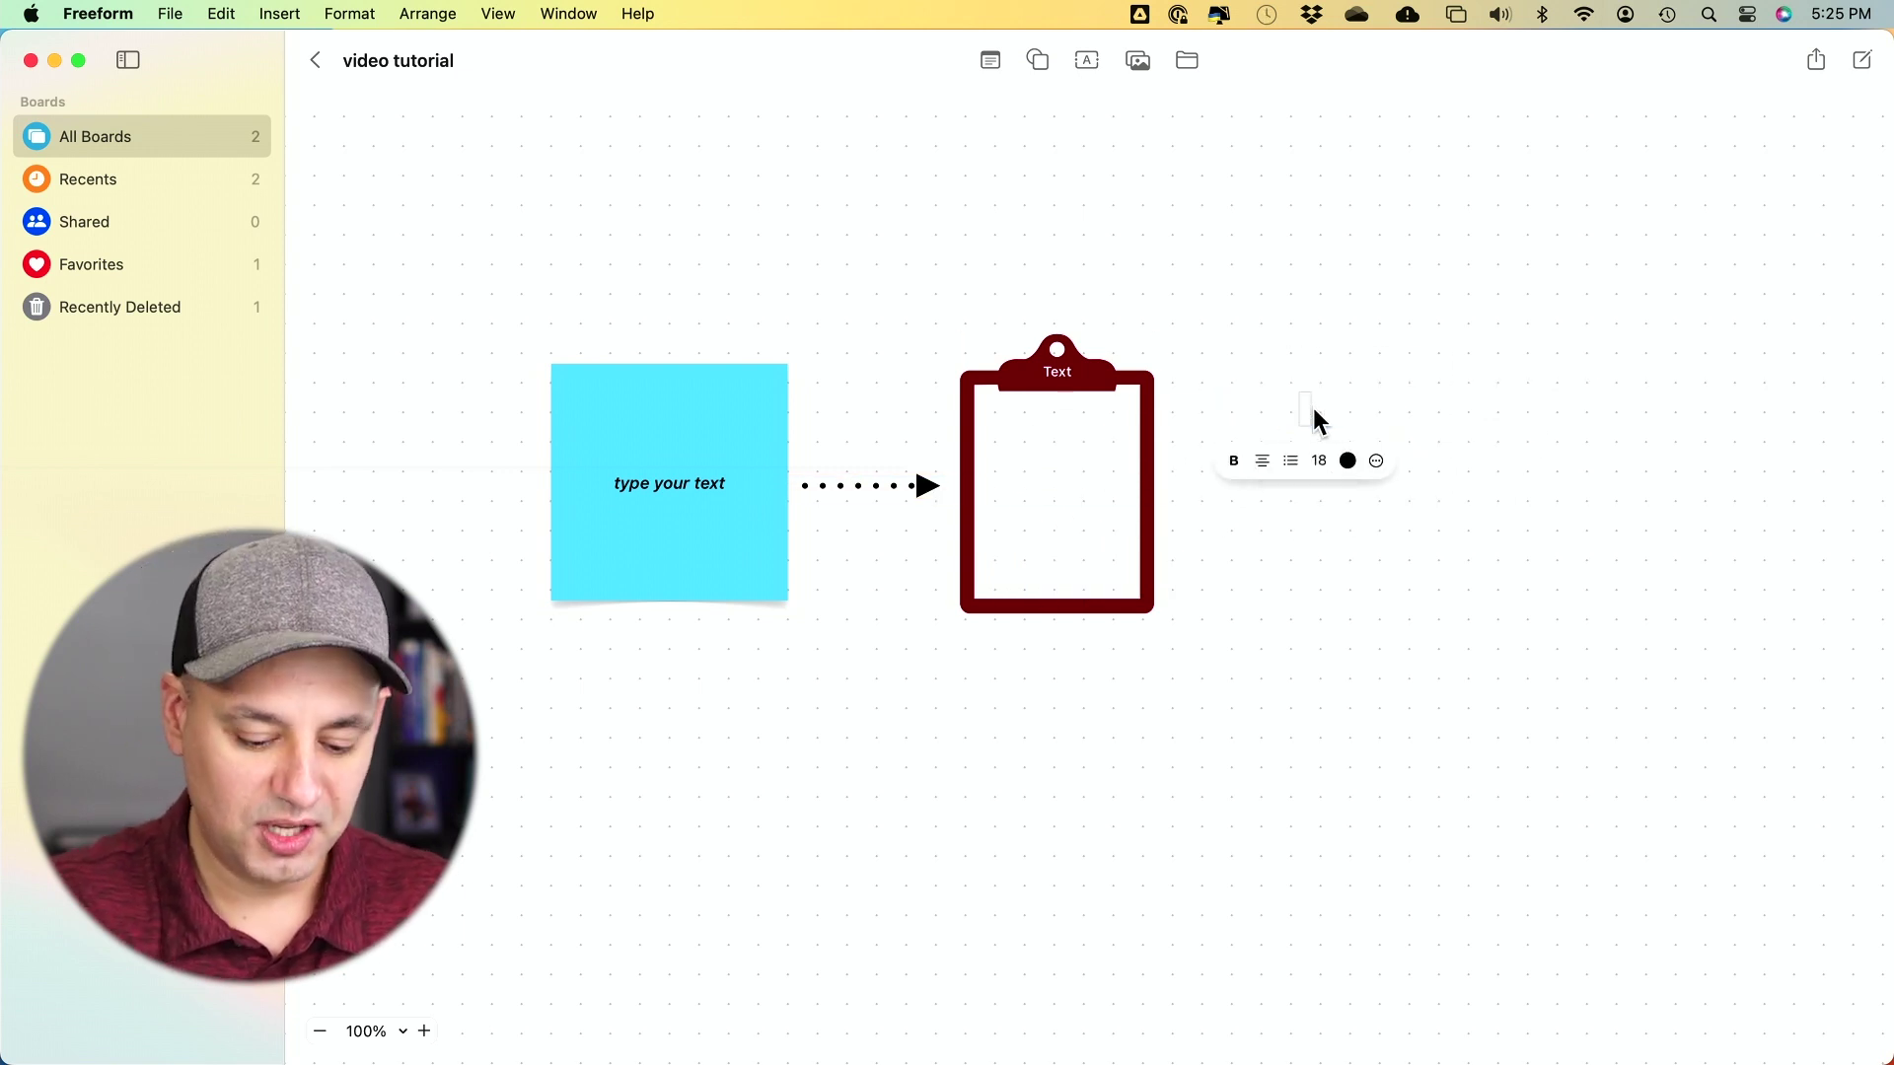
pyautogui.write('type your text')
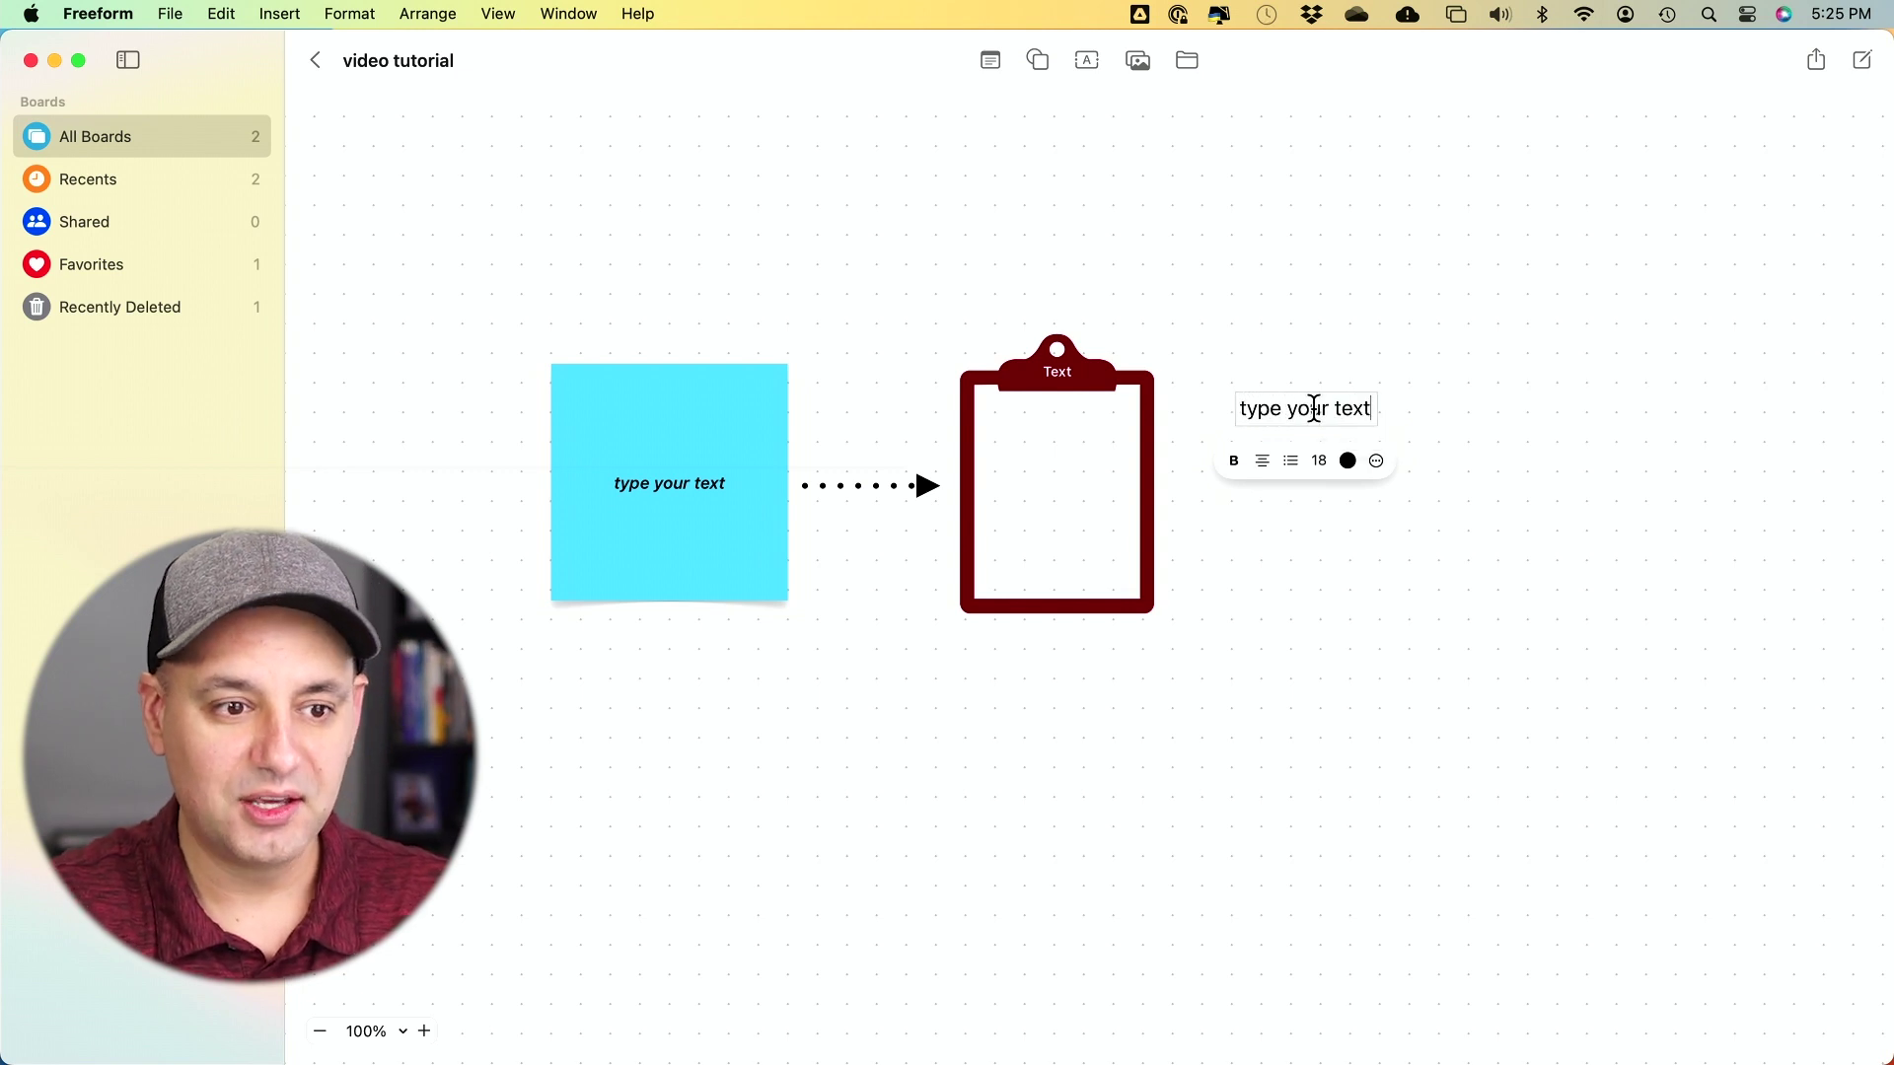
pyautogui.click(1347, 462)
pyautogui.click(1343, 461)
pyautogui.click(1293, 351)
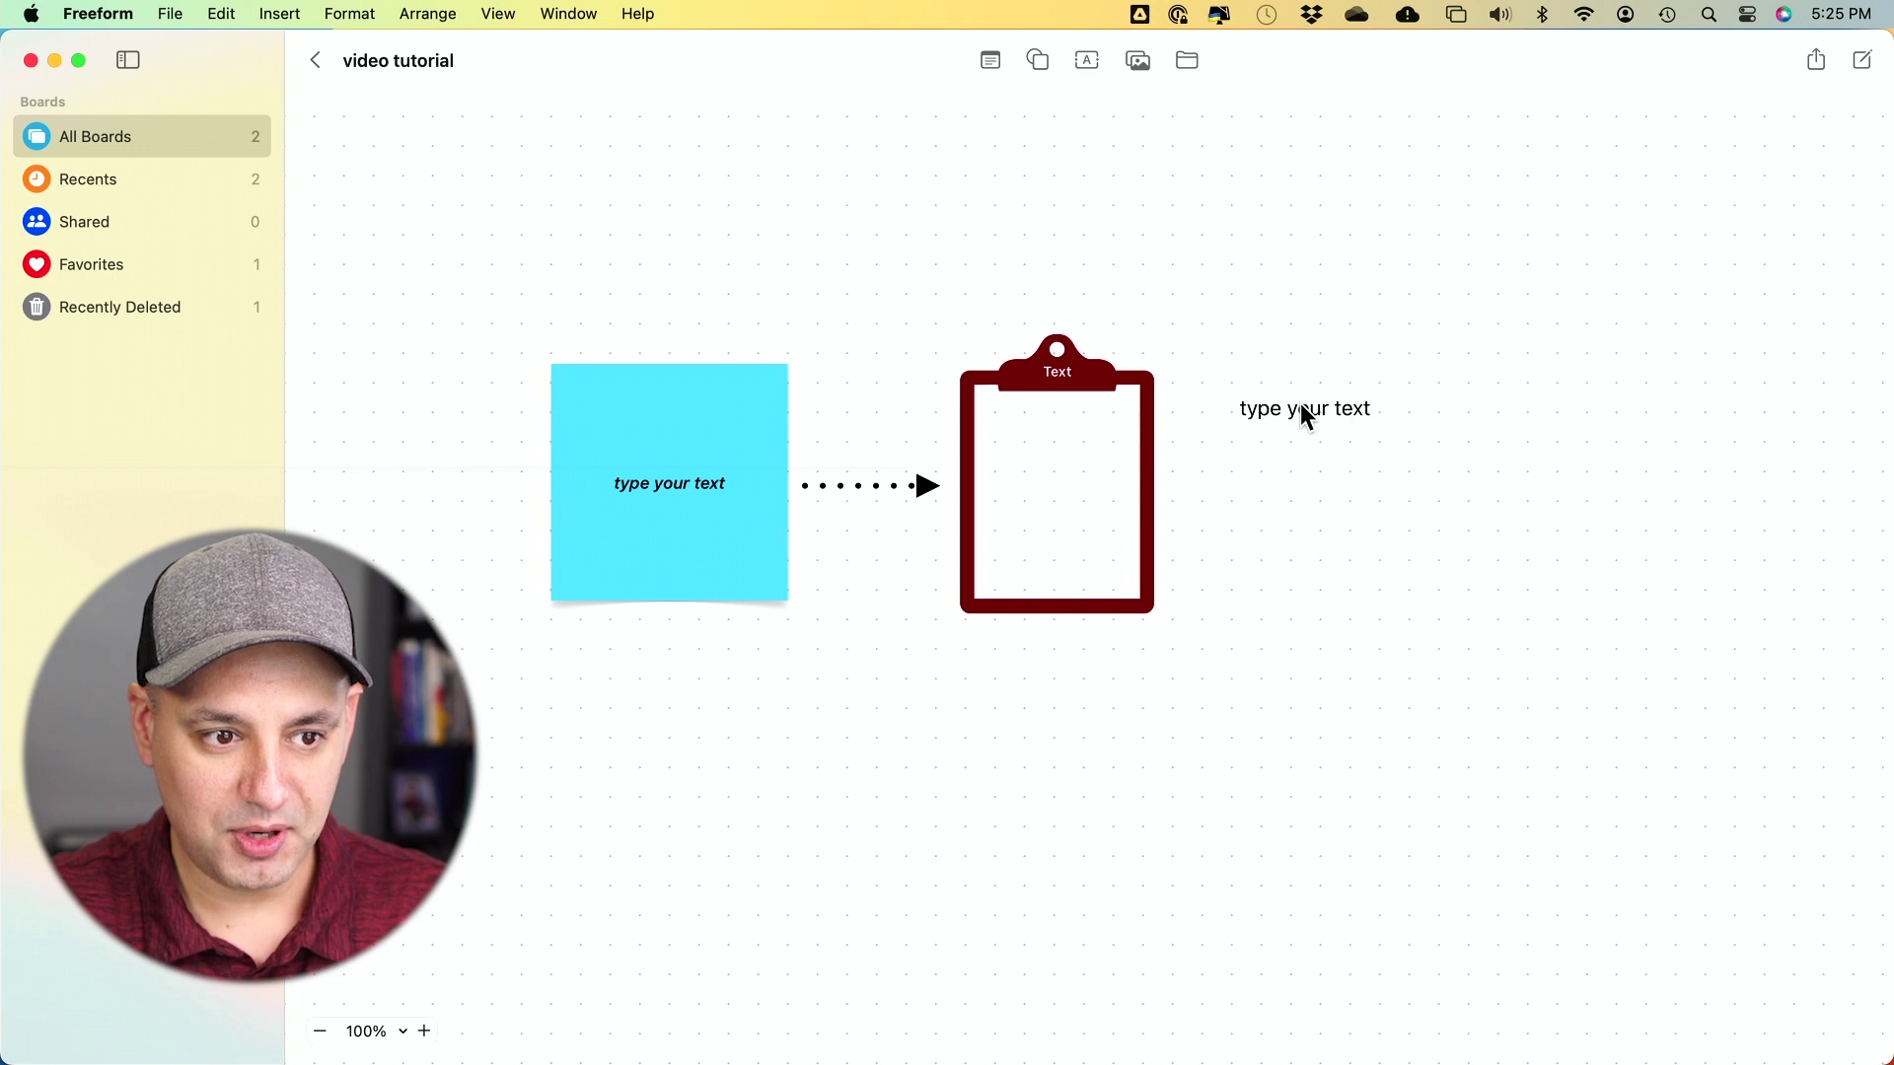
pyautogui.moveTo(1301, 406); pyautogui.dragTo(1050, 483)
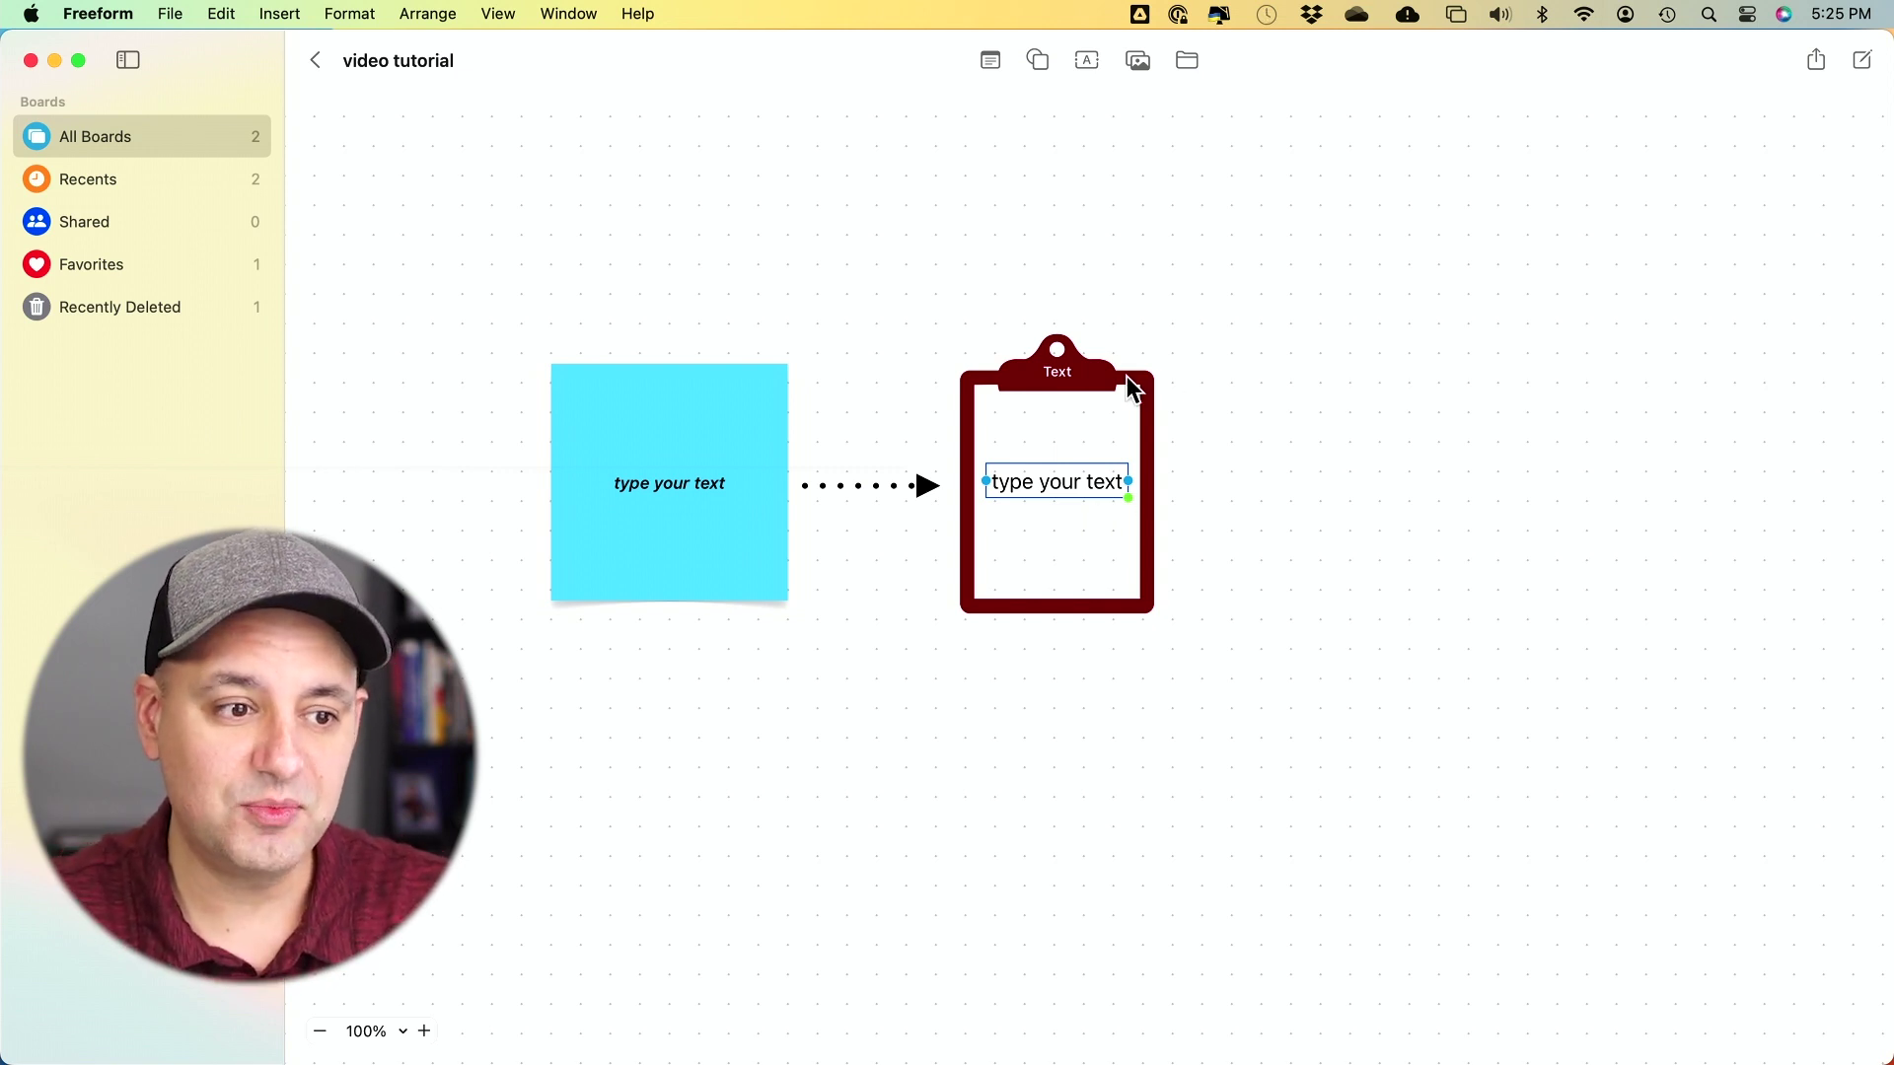
# Step: Group the text box with the clipboard and check they move together
pyautogui.moveTo(1132, 390)
pyautogui.mouseDown()
pyautogui.moveTo(1124, 300)
pyautogui.moveTo(1170, 416)
pyautogui.moveTo(1132, 374)
pyautogui.mouseUp()
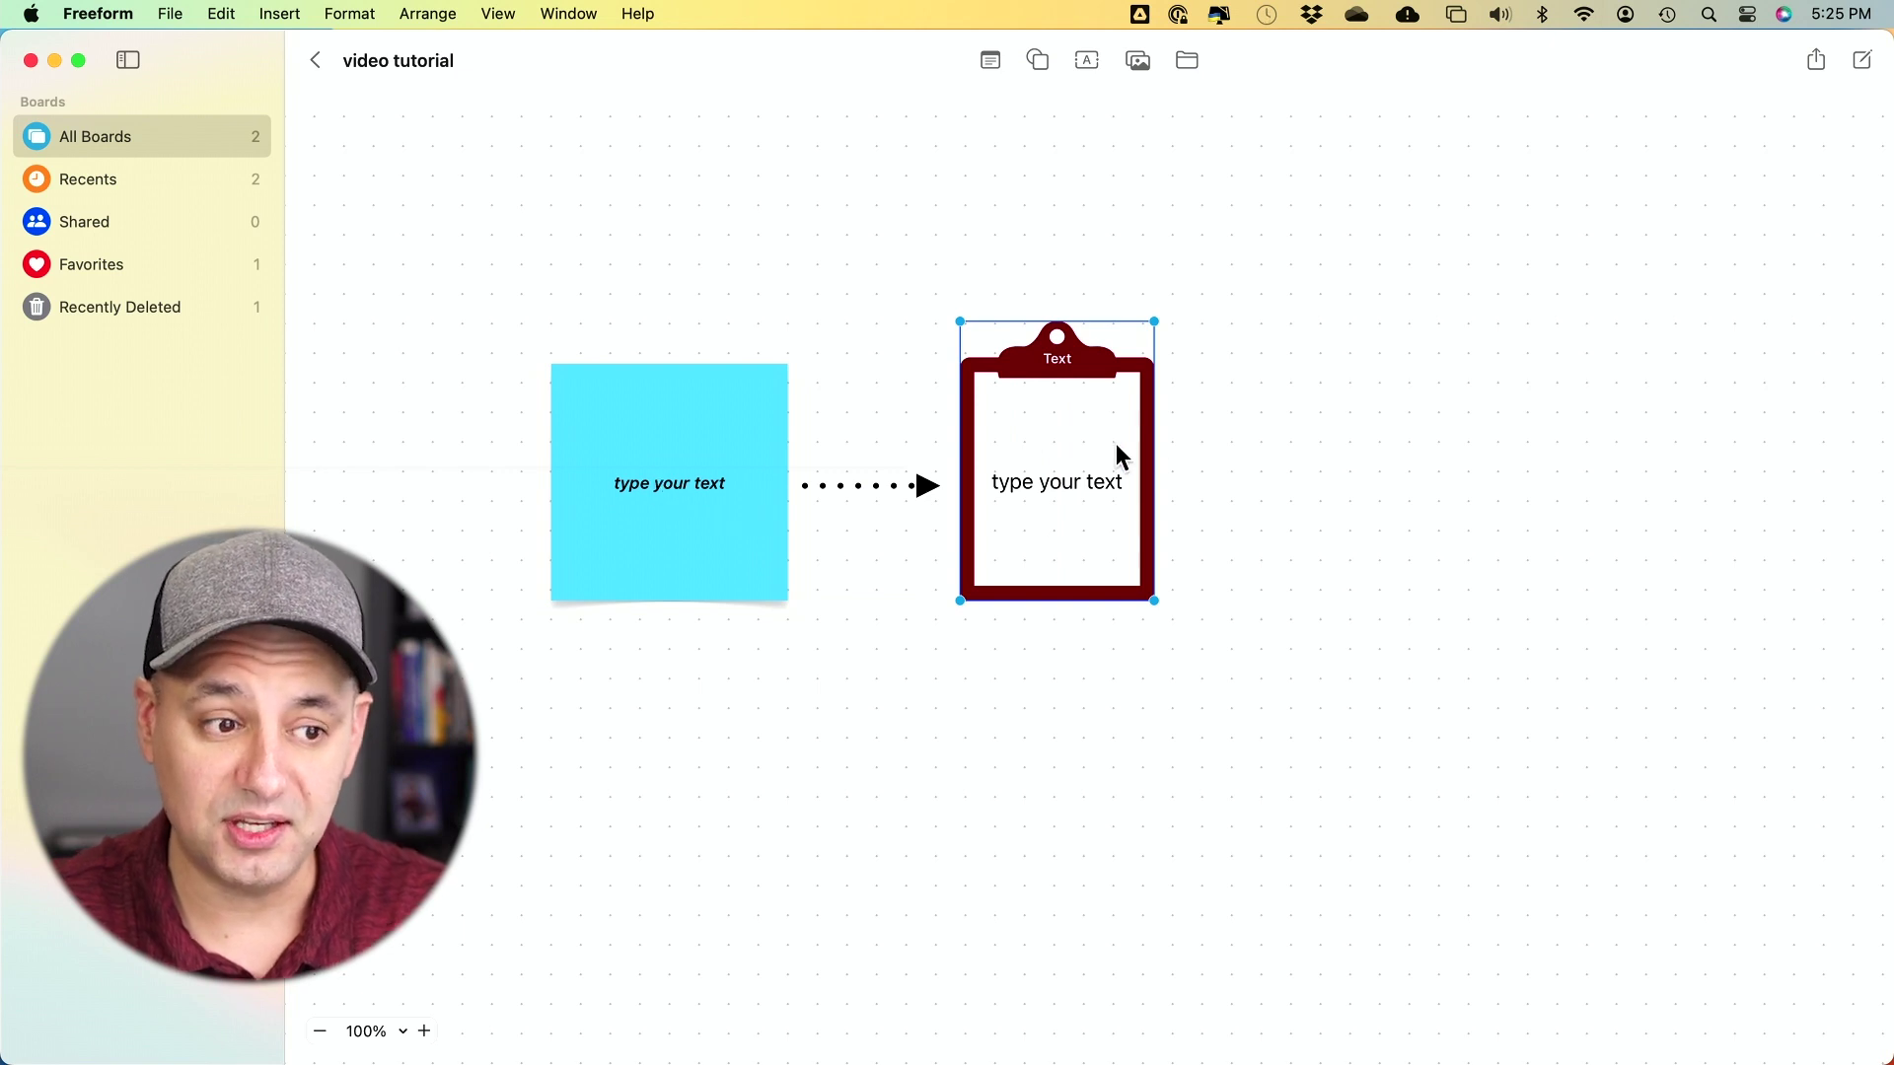
pyautogui.click(1219, 430)
pyautogui.moveTo(1238, 363); pyautogui.dragTo(974, 604)
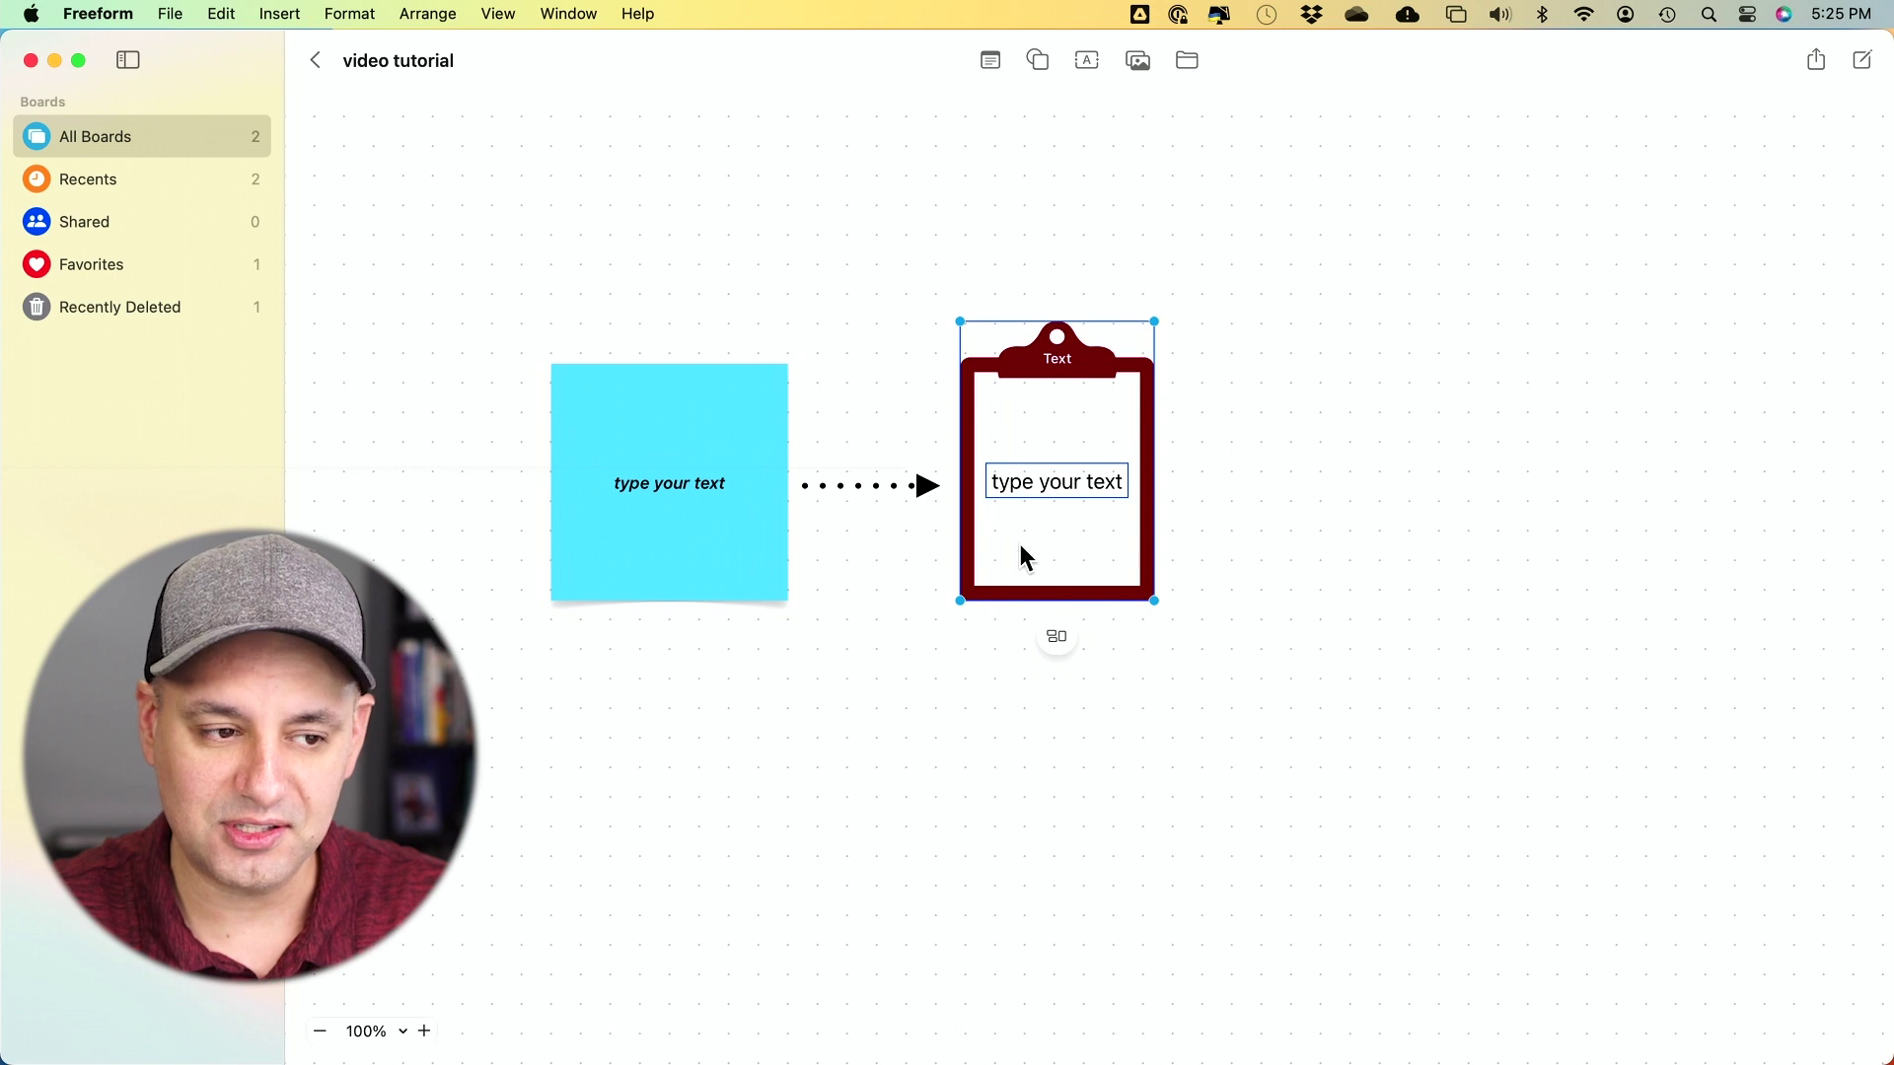
pyautogui.keyDown('ctrl'); pyautogui.click(1021, 485); pyautogui.keyUp('ctrl')
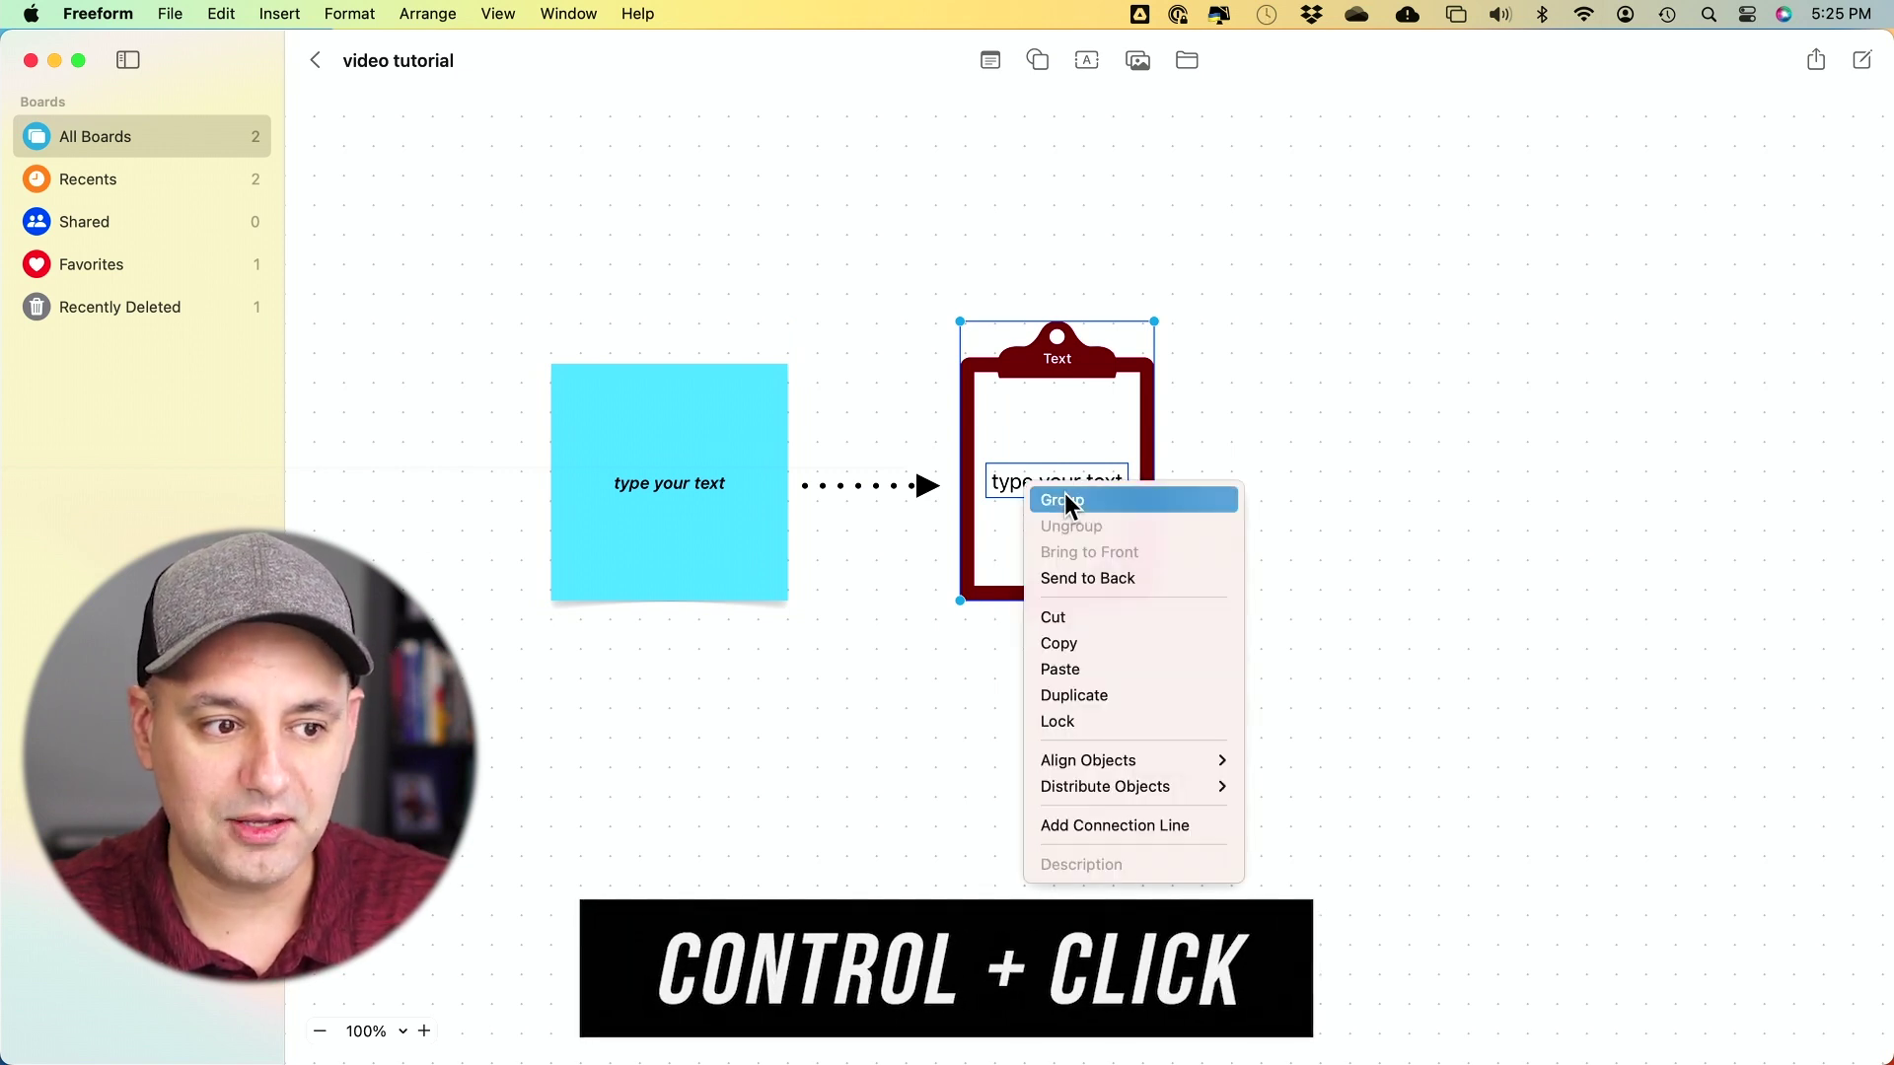
pyautogui.click(1063, 499)
pyautogui.click(1287, 488)
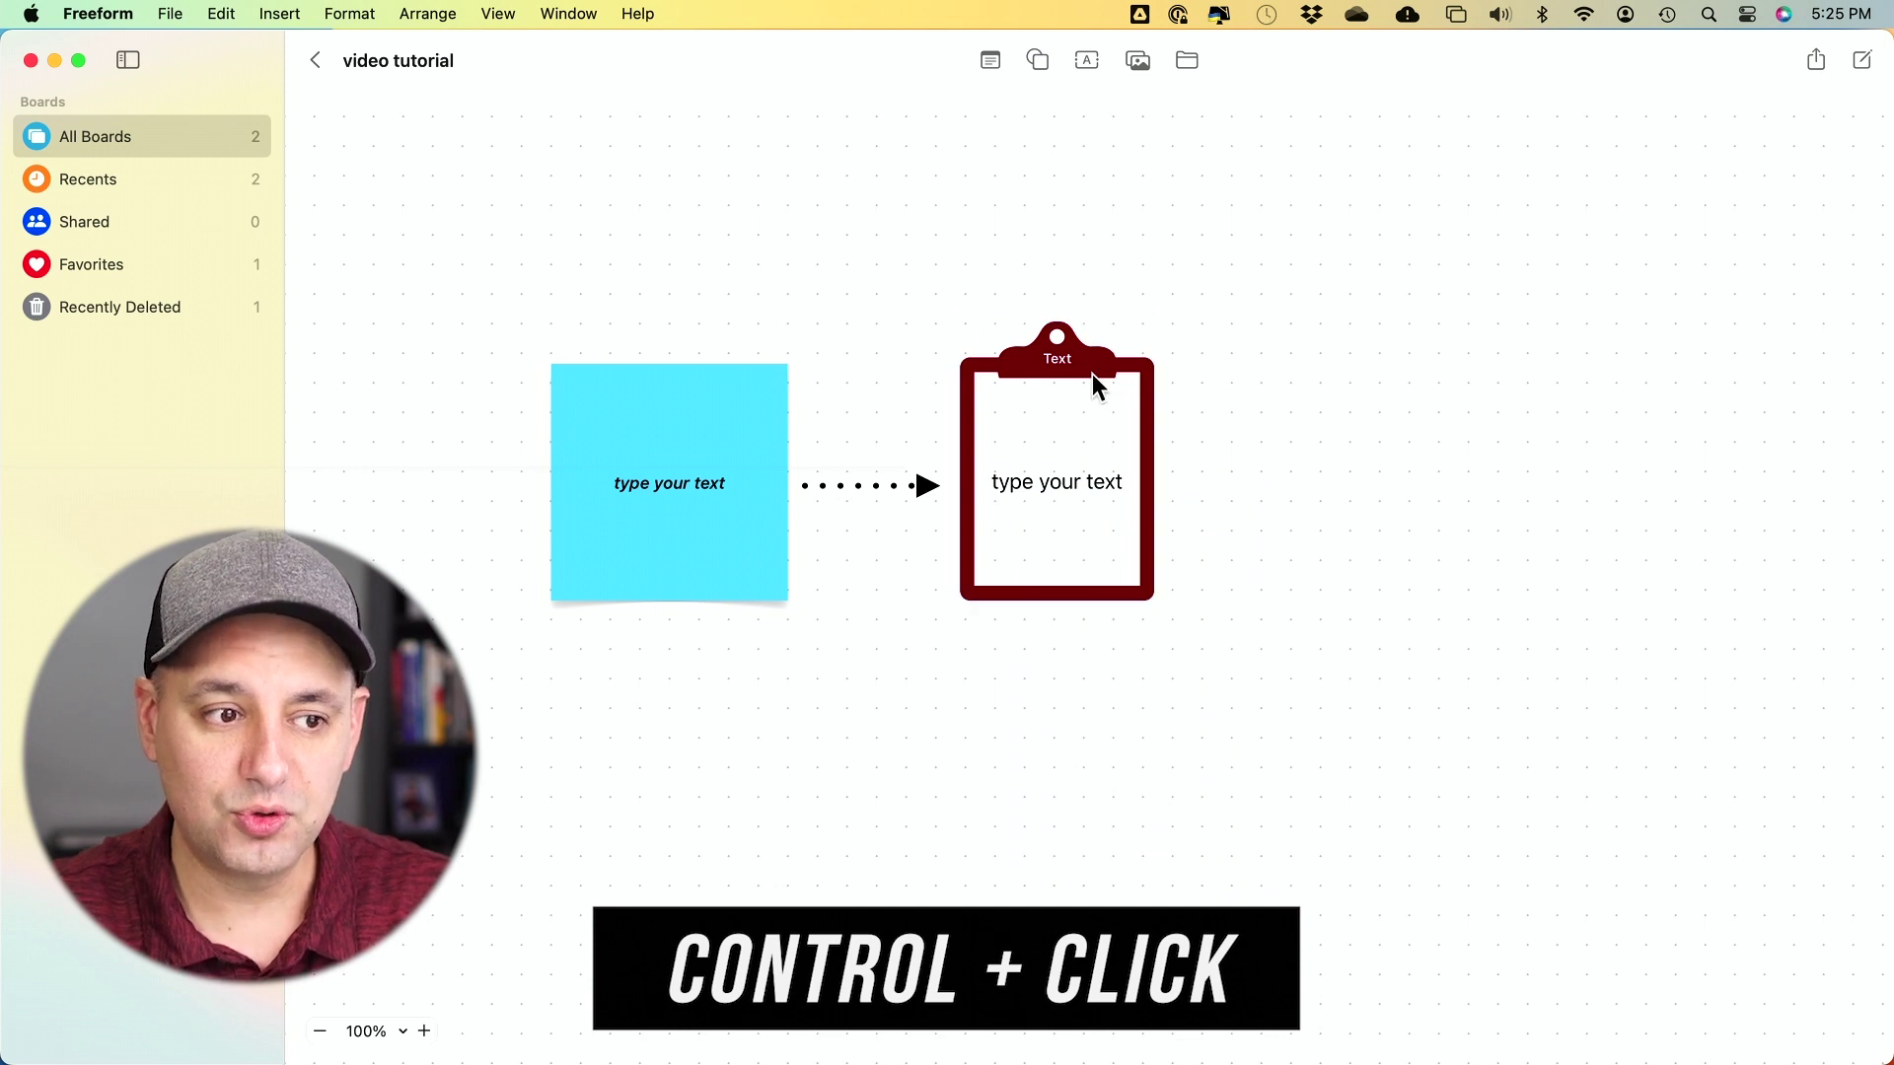
pyautogui.moveTo(1092, 375)
pyautogui.mouseDown()
pyautogui.moveTo(1311, 292)
pyautogui.moveTo(1111, 435)
pyautogui.moveTo(1089, 368)
pyautogui.mouseUp()
pyautogui.moveTo(1283, 336); pyautogui.dragTo(1053, 627)
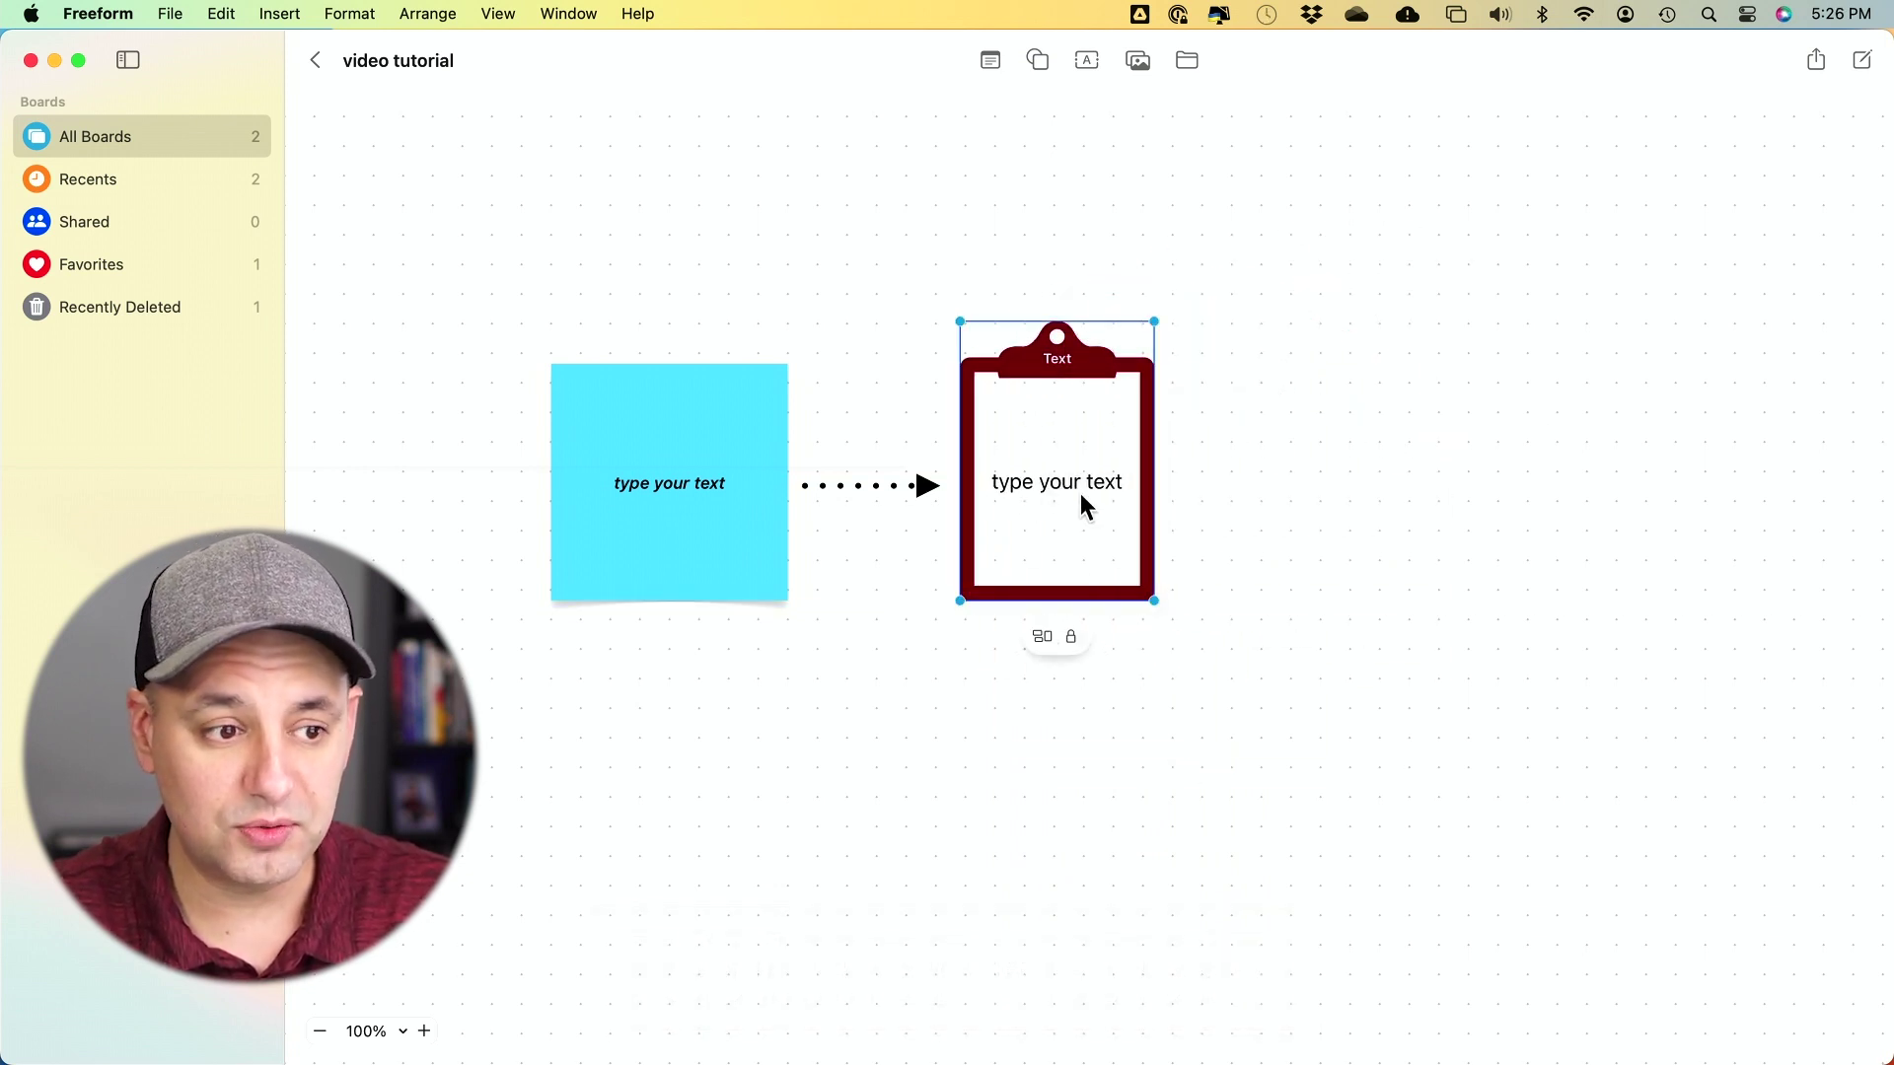
# Step: Ungroup the clipboard and text, then recentre the text box inside the clipboard
pyautogui.rightClick(1049, 477)
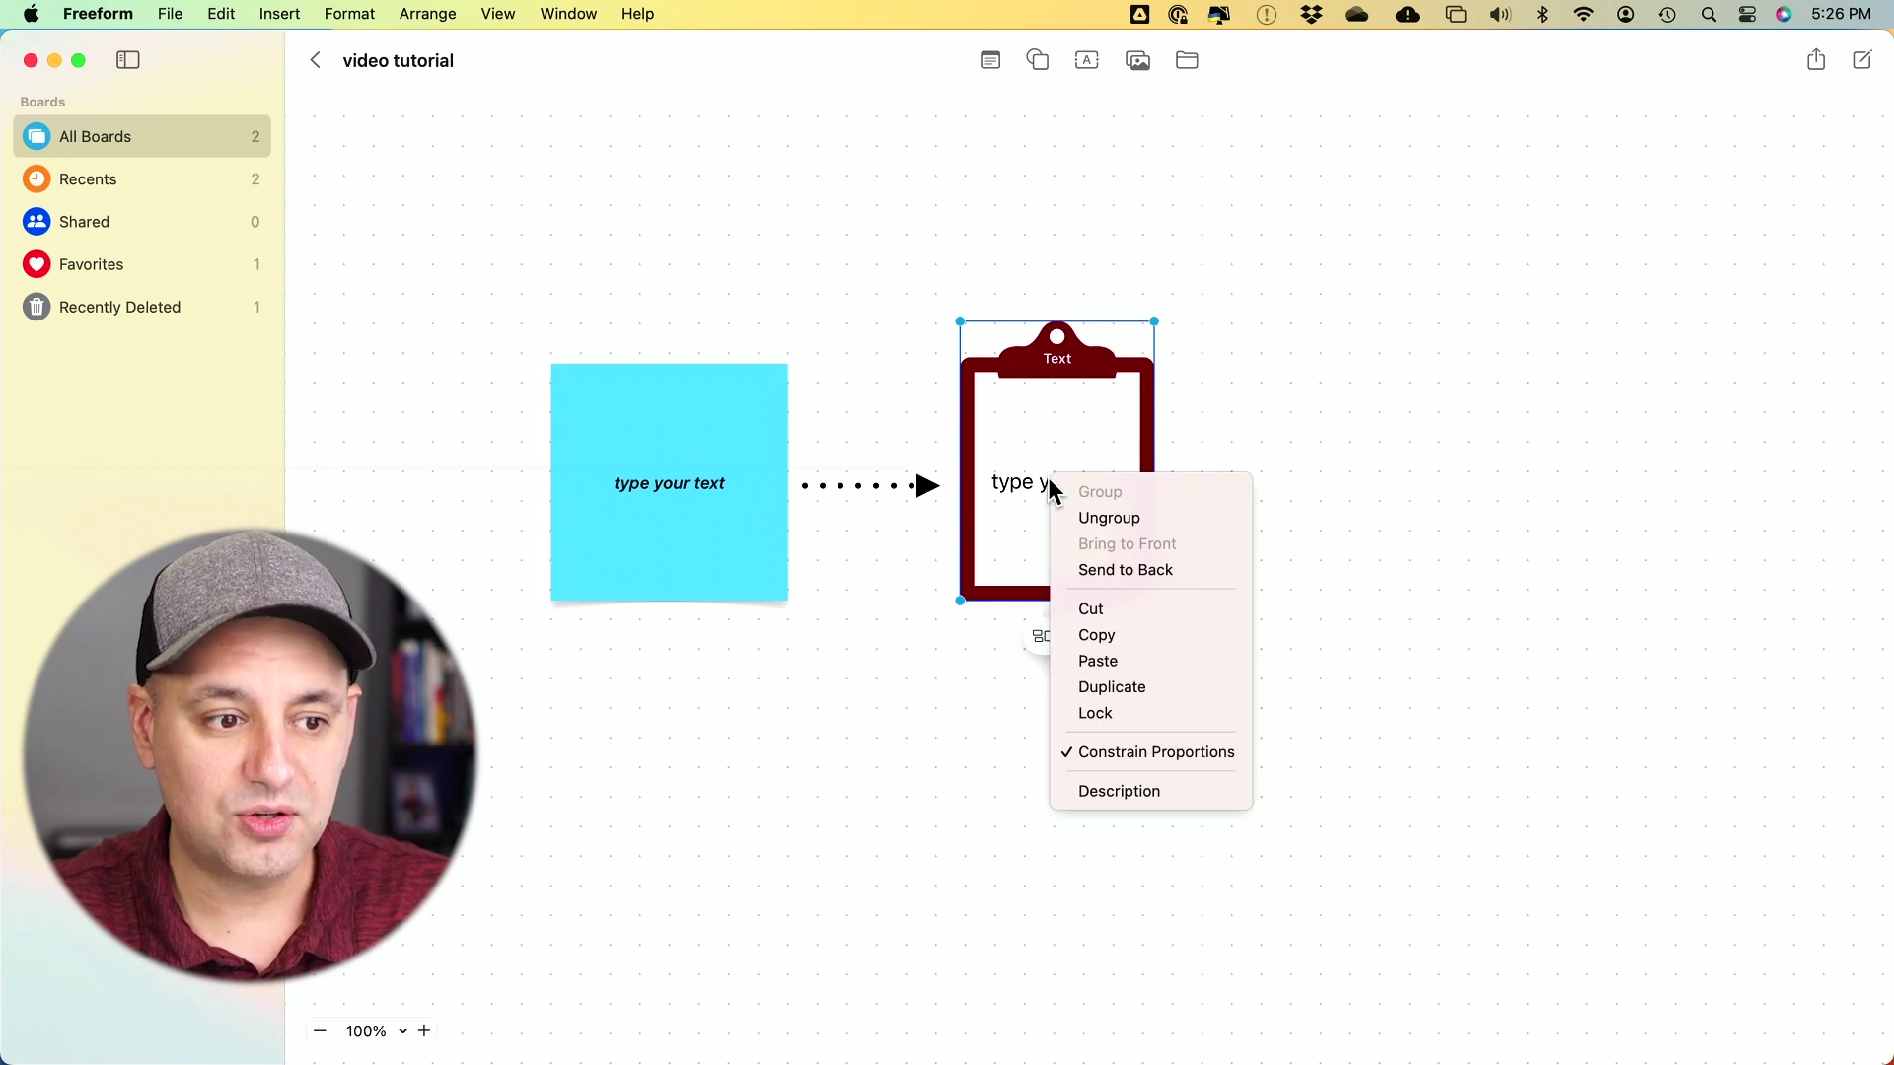
pyautogui.click(1128, 520)
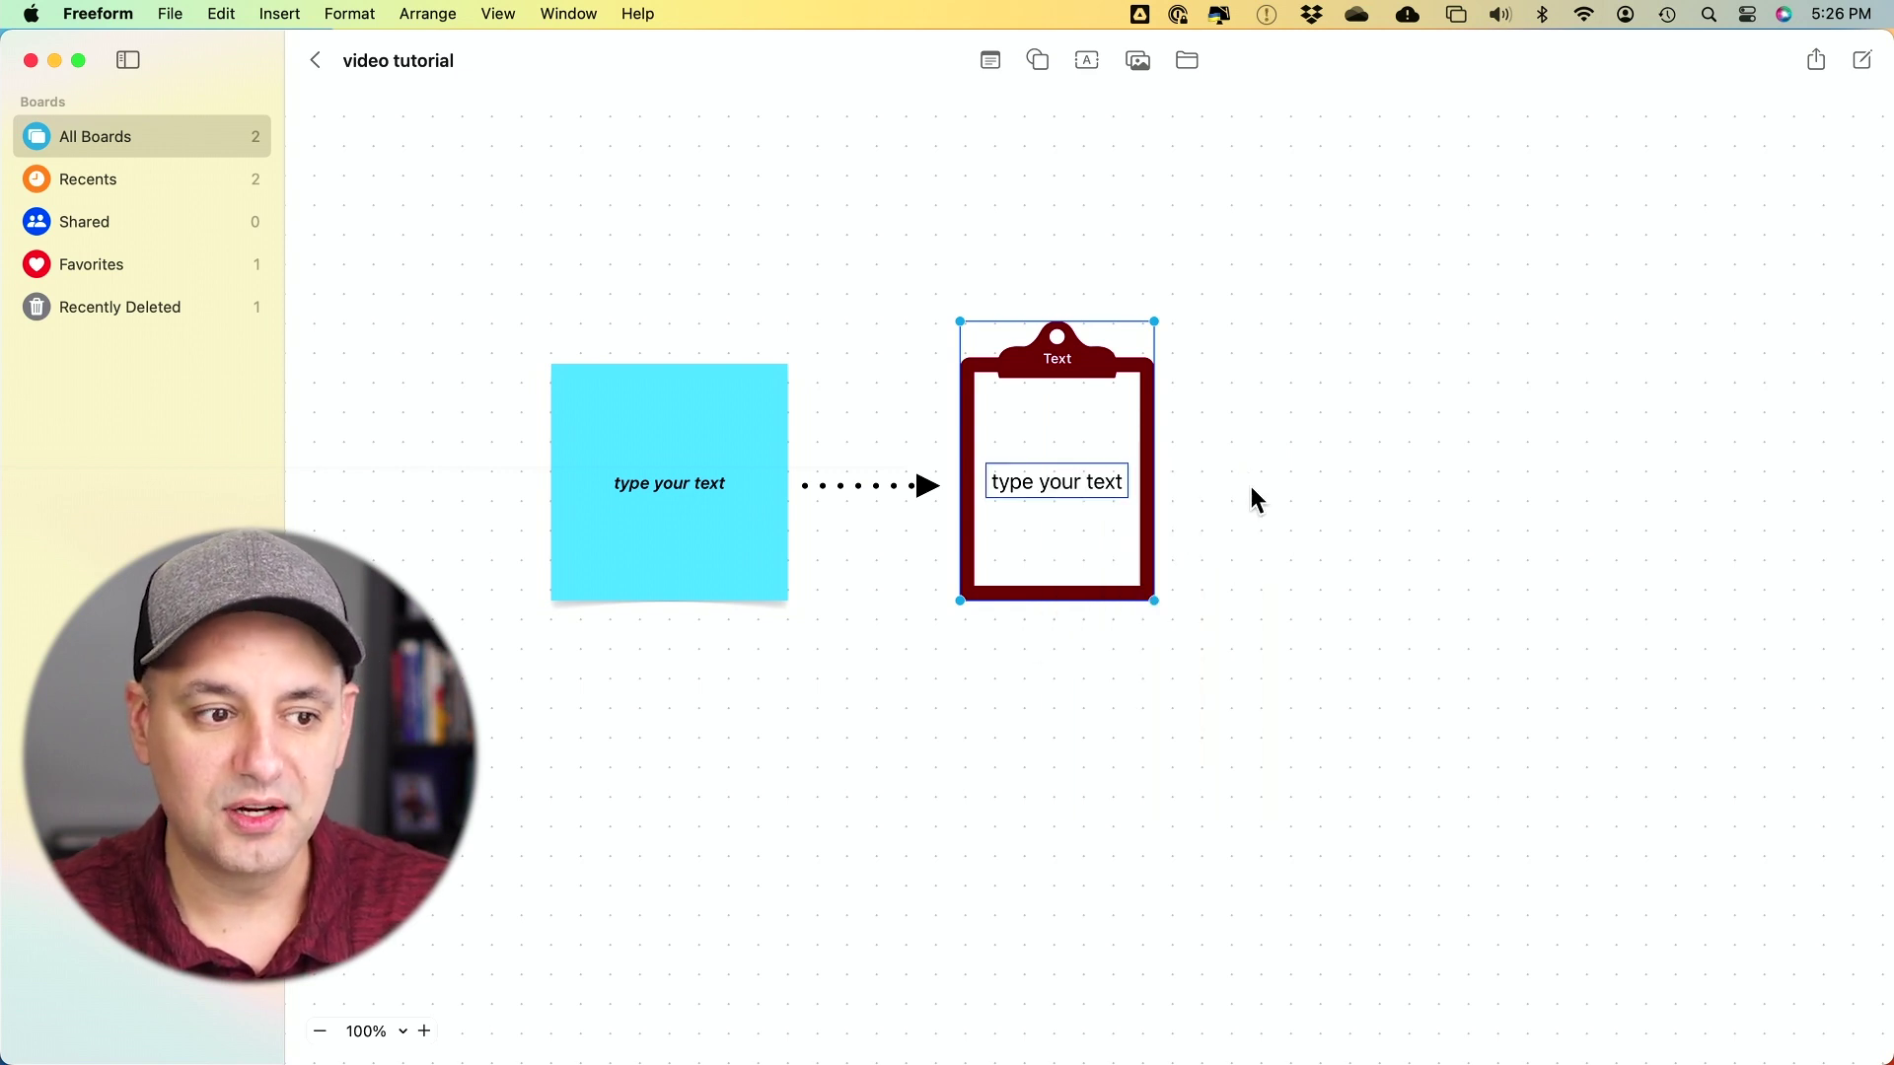
pyautogui.click(1048, 484)
pyautogui.moveTo(1044, 483)
pyautogui.mouseDown()
pyautogui.moveTo(1312, 456)
pyautogui.moveTo(1018, 503)
pyautogui.moveTo(1057, 489)
pyautogui.mouseUp()
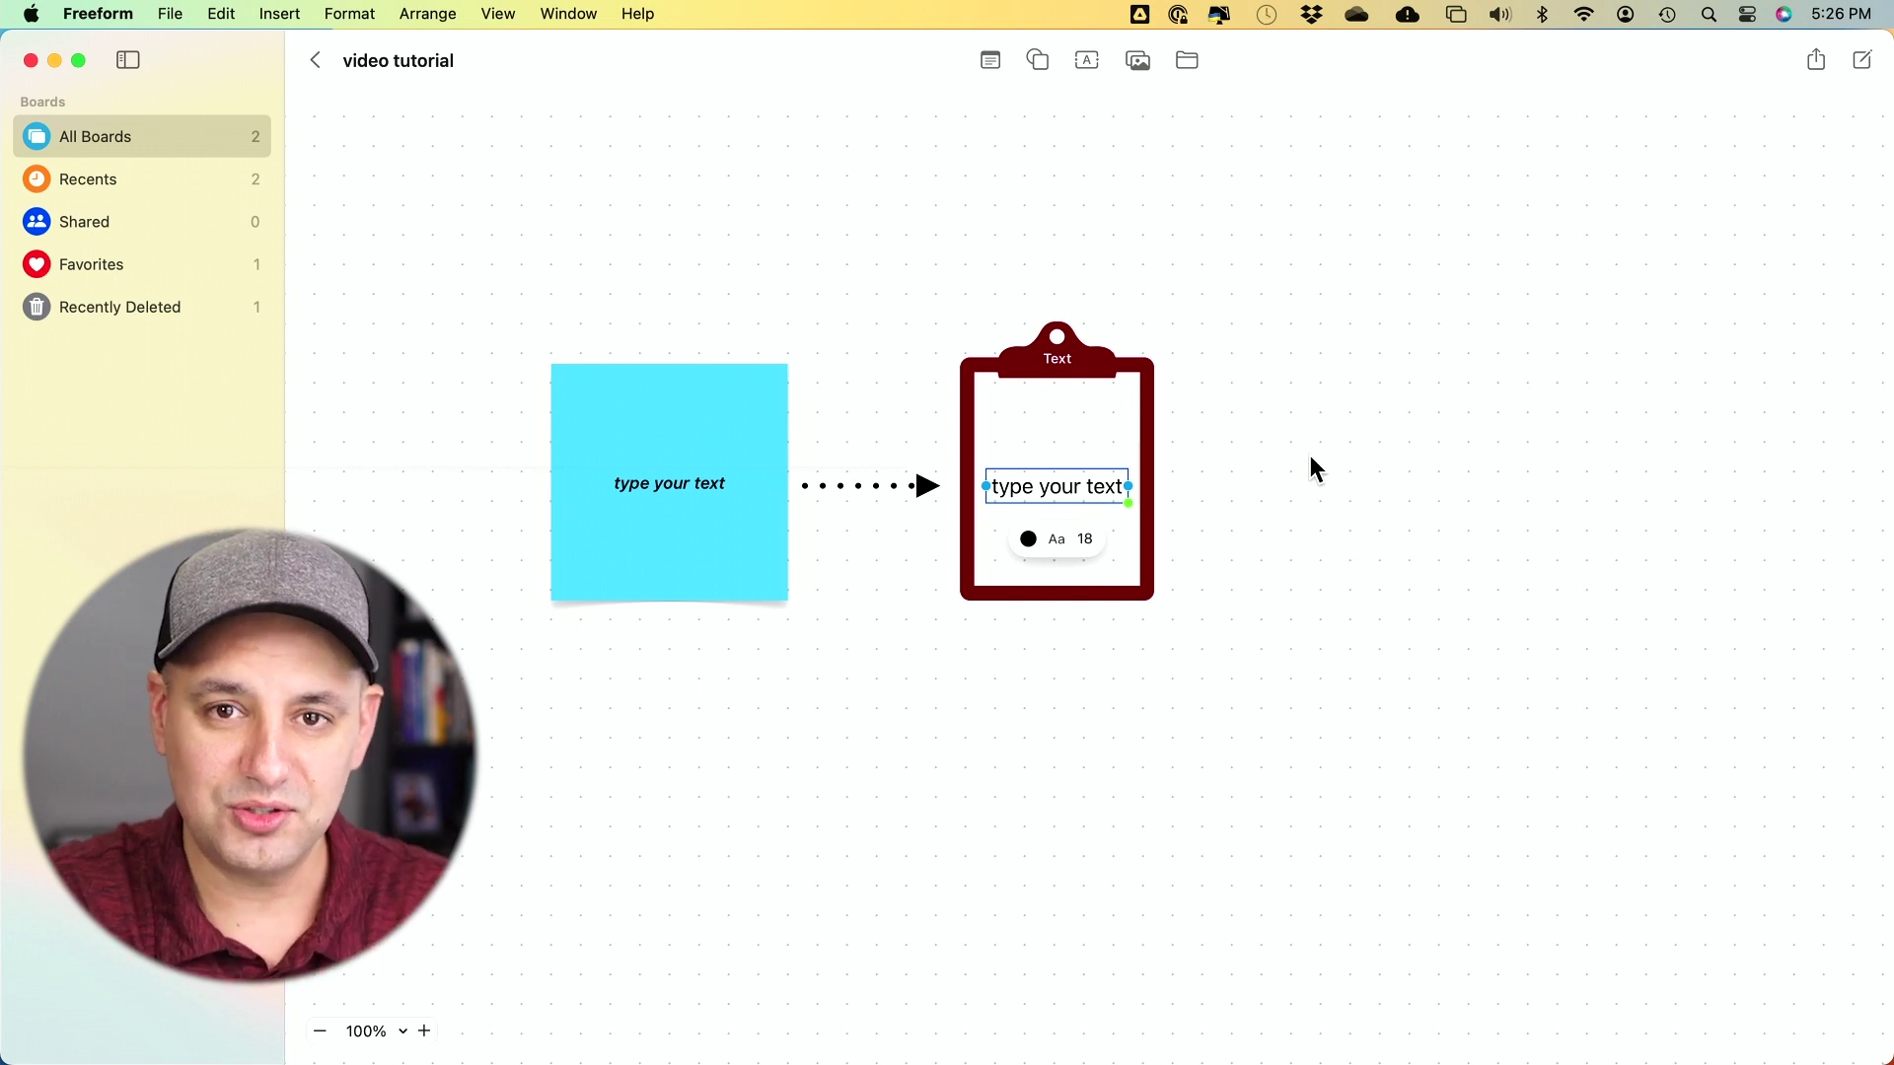
pyautogui.click(1309, 457)
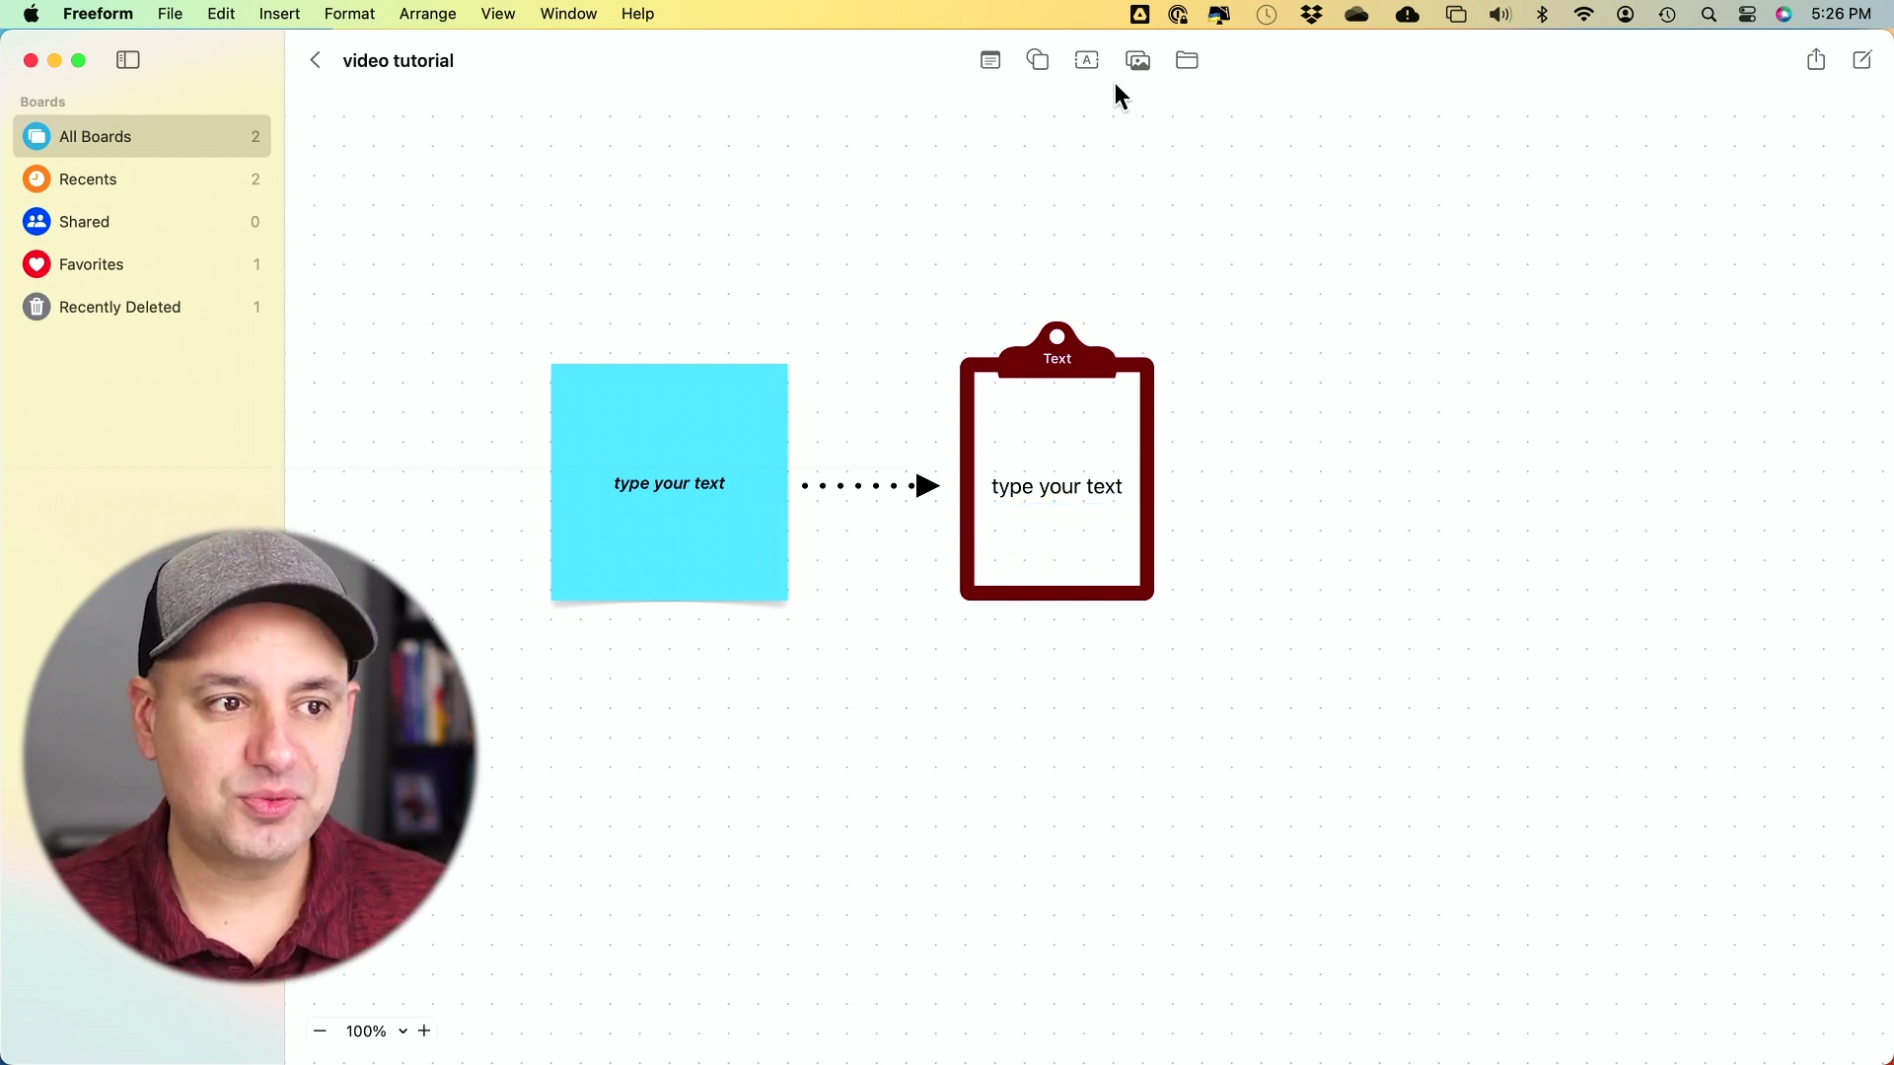
# Step: Insert the third WW2 sub video below the diagram, shrink it to 300×169, and play it
pyautogui.click(1138, 61)
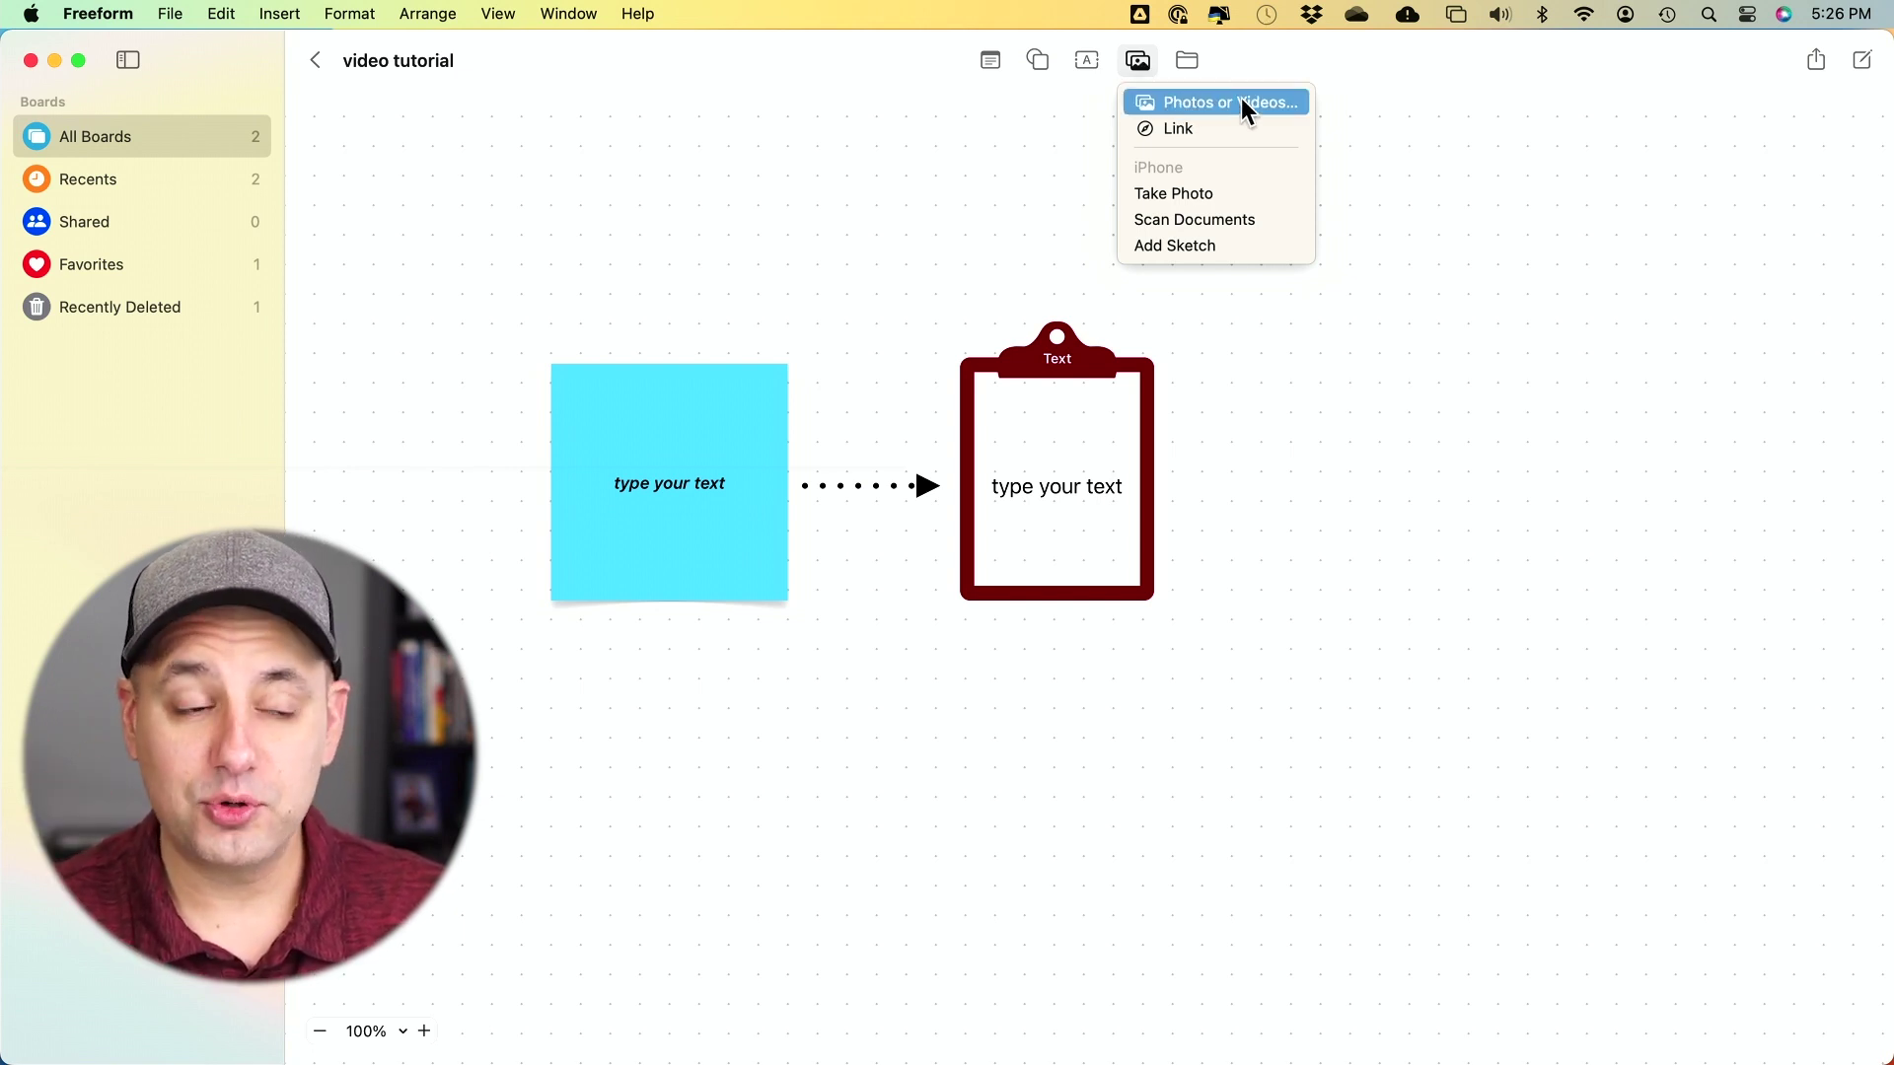
pyautogui.click(1185, 104)
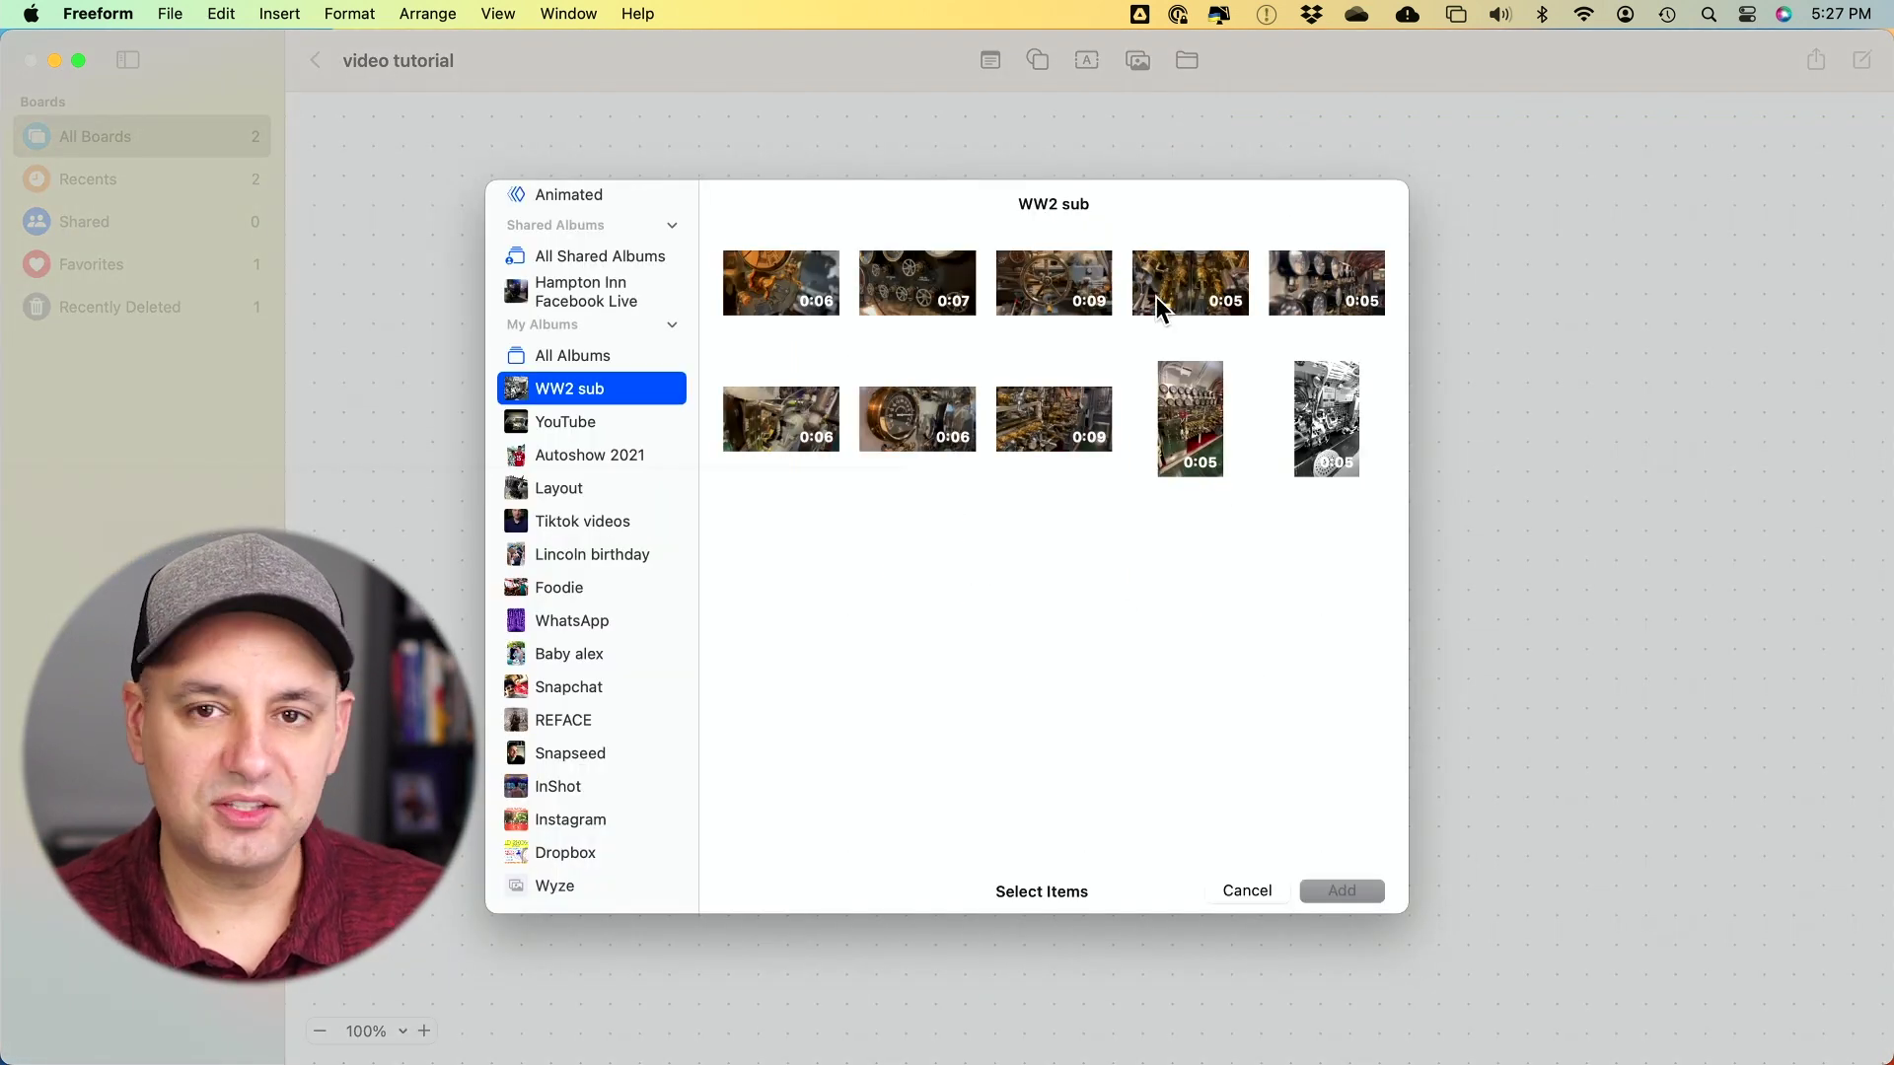
pyautogui.click(1068, 296)
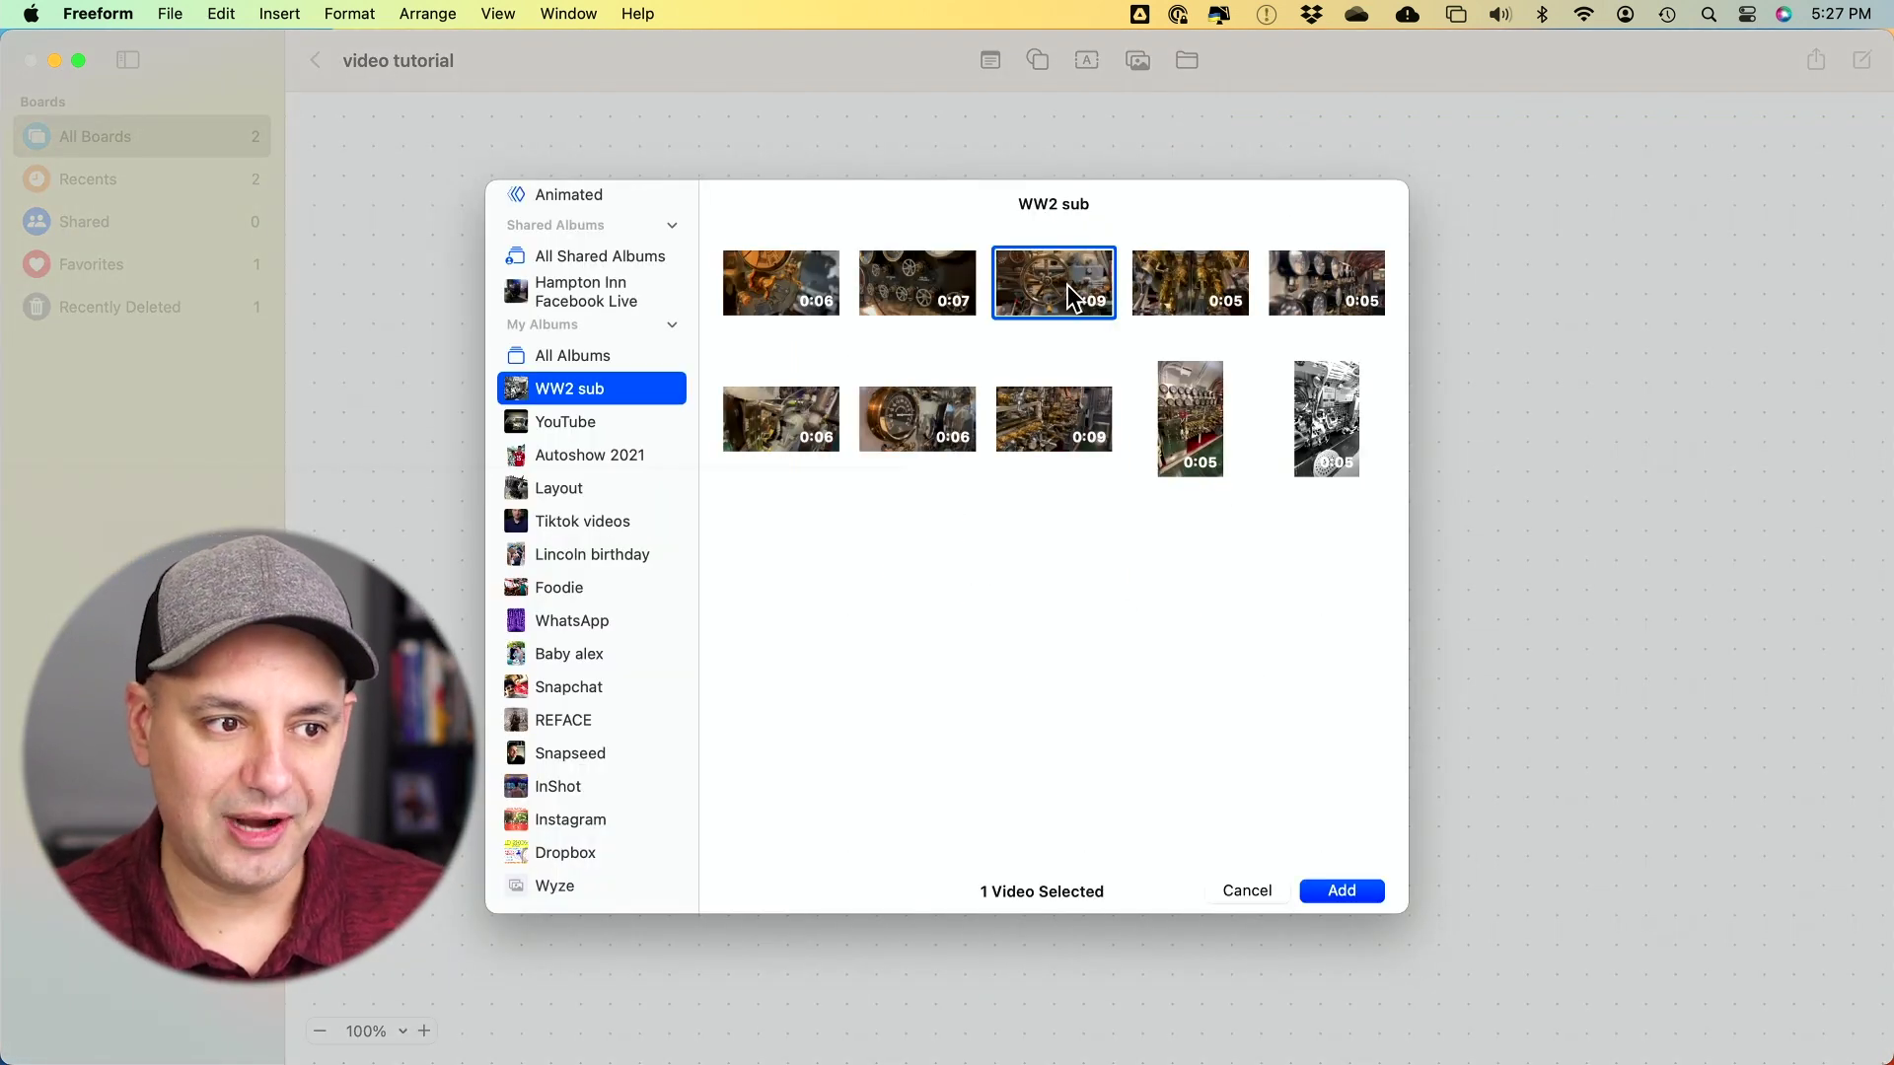
pyautogui.click(1341, 891)
pyautogui.moveTo(1243, 415); pyautogui.dragTo(854, 834)
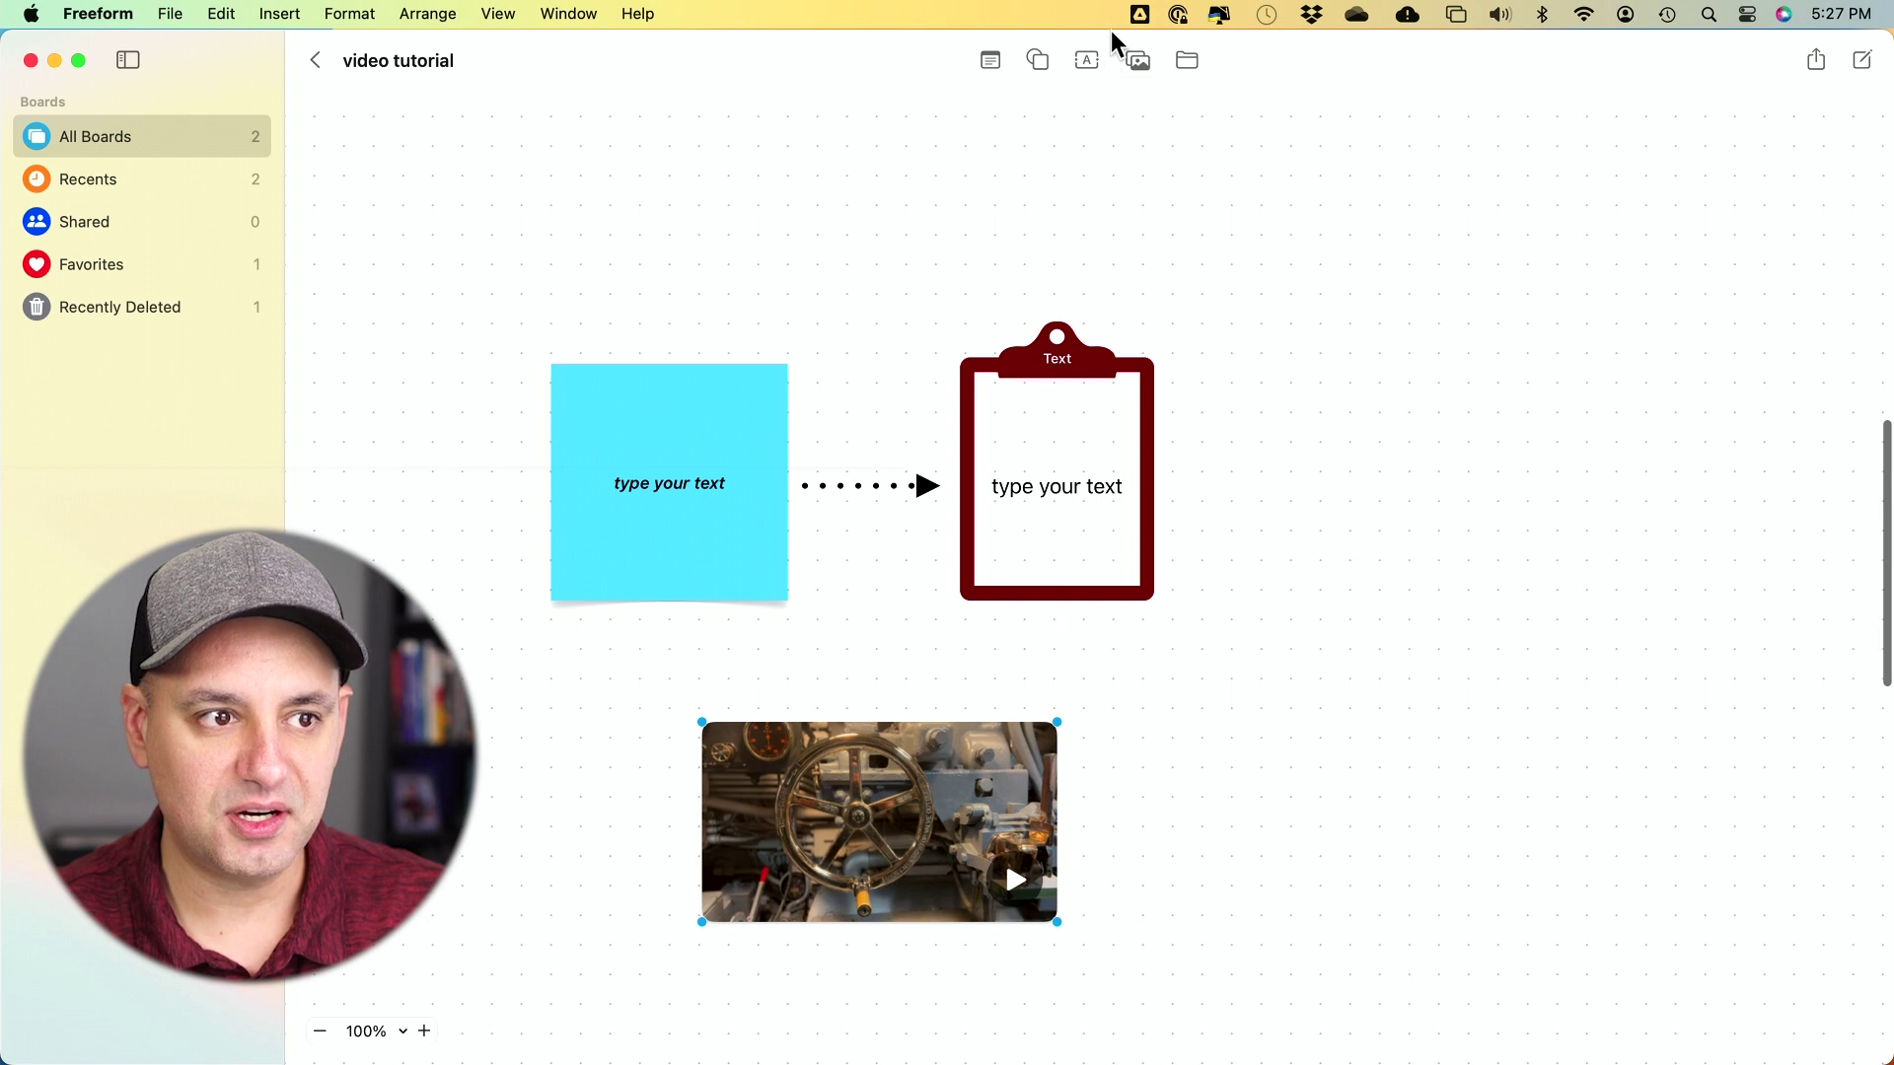
pyautogui.moveTo(1056, 723); pyautogui.dragTo(1018, 643)
pyautogui.click(1006, 870)
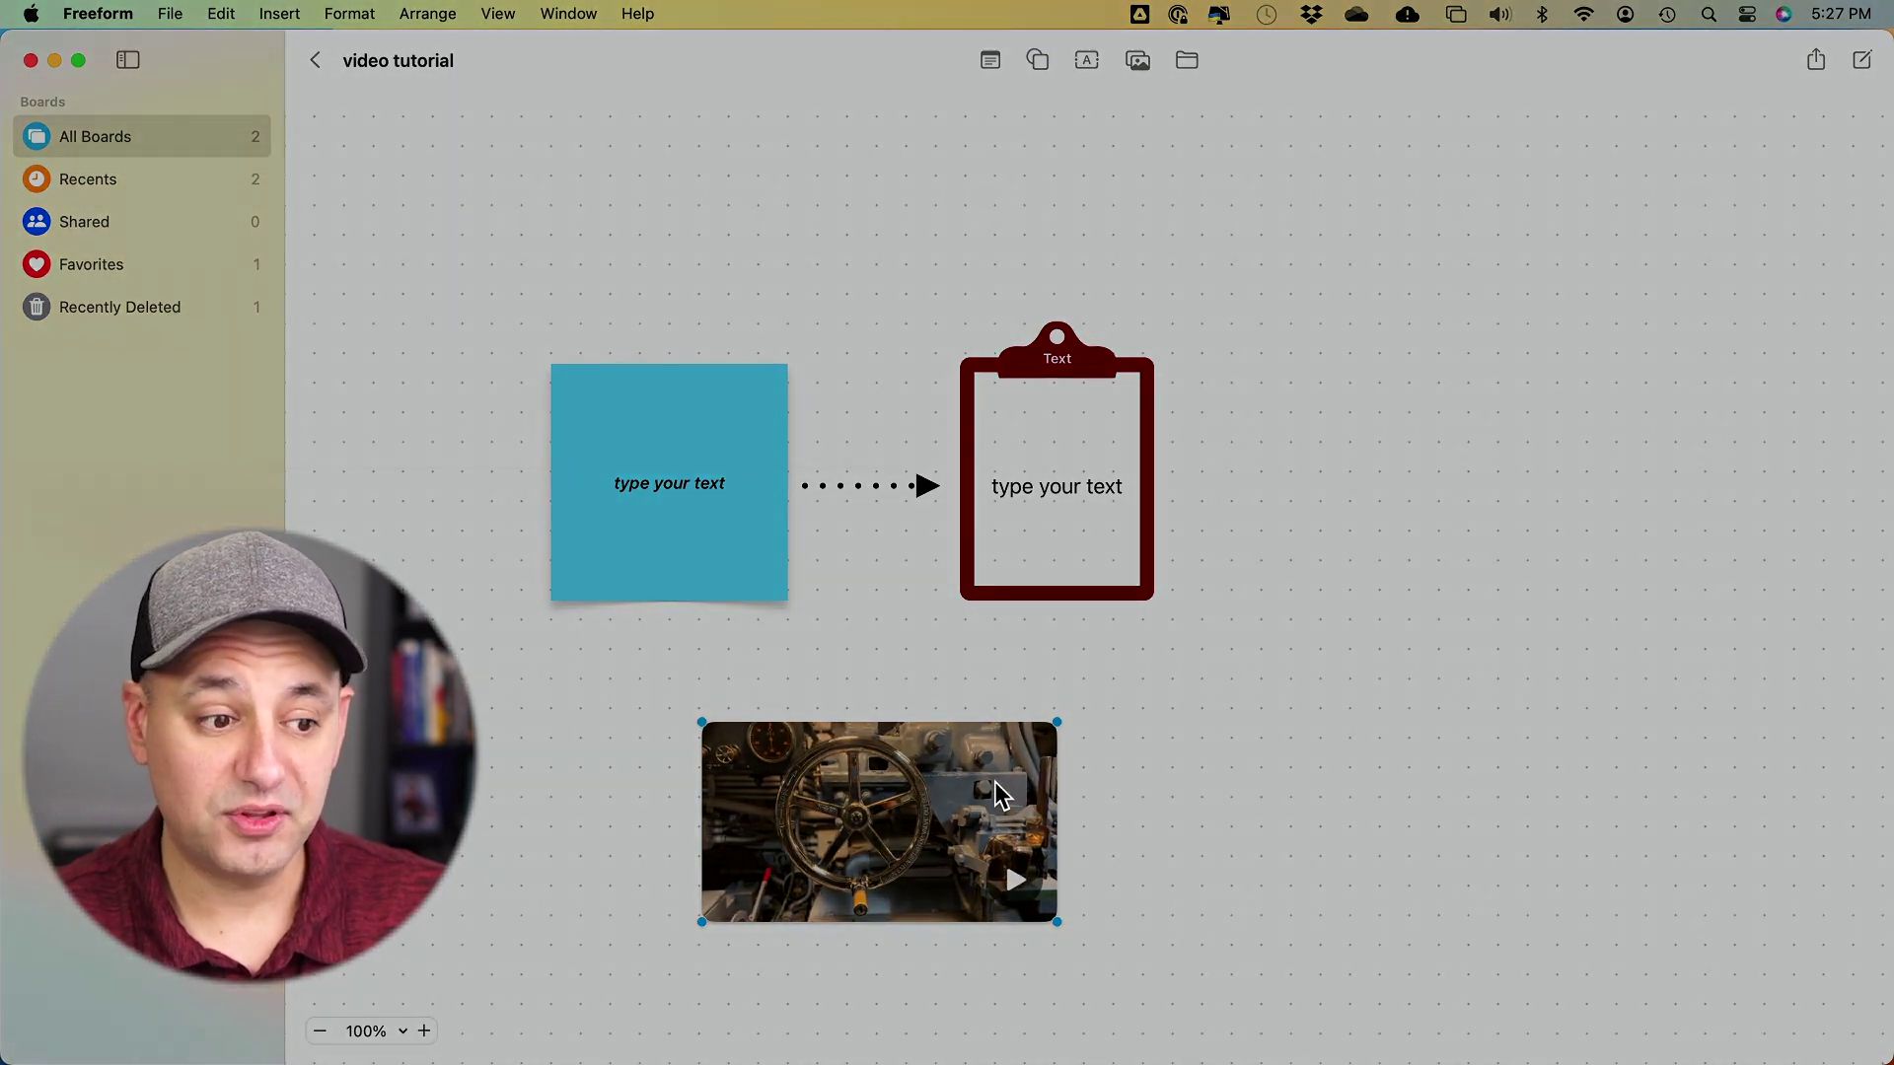
pyautogui.click(1137, 60)
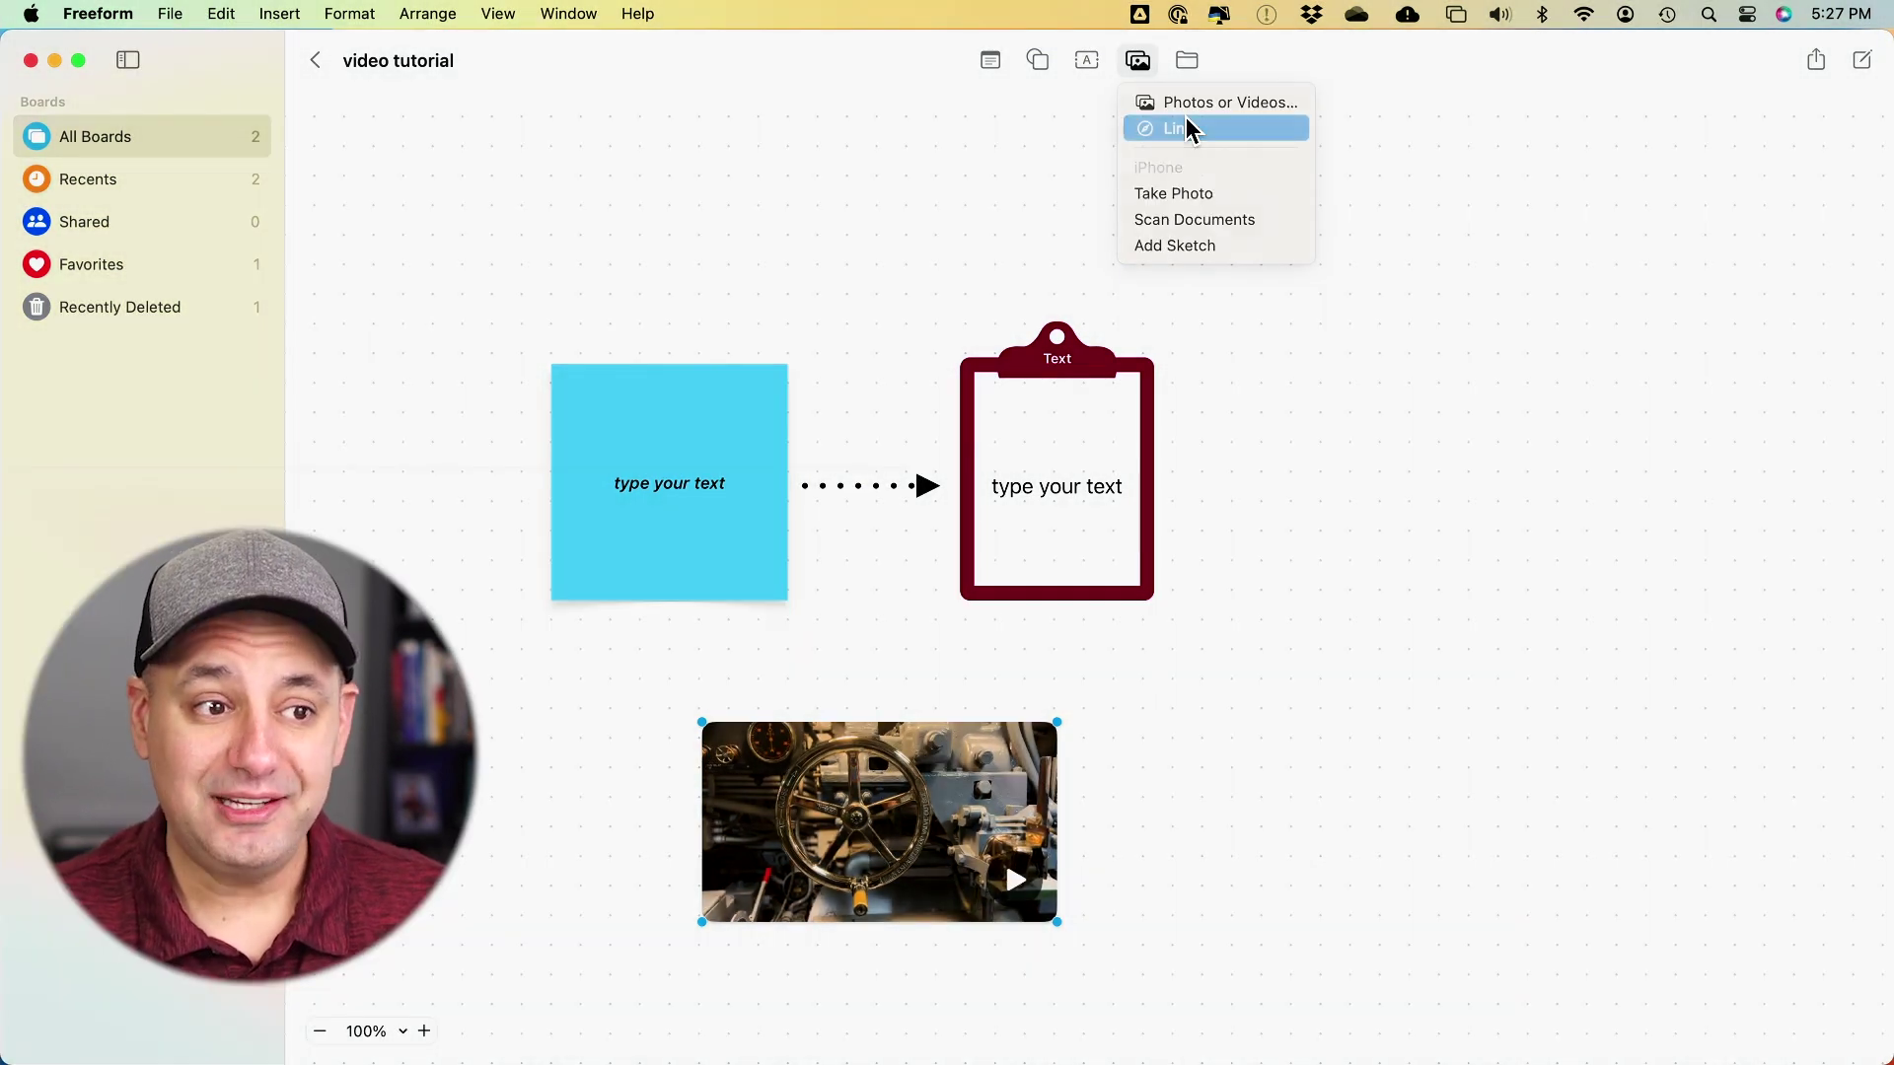
# Step: Insert a howfinity.com link card and place it, slightly enlarged, to the right of the clipboard
pyautogui.click(1192, 127)
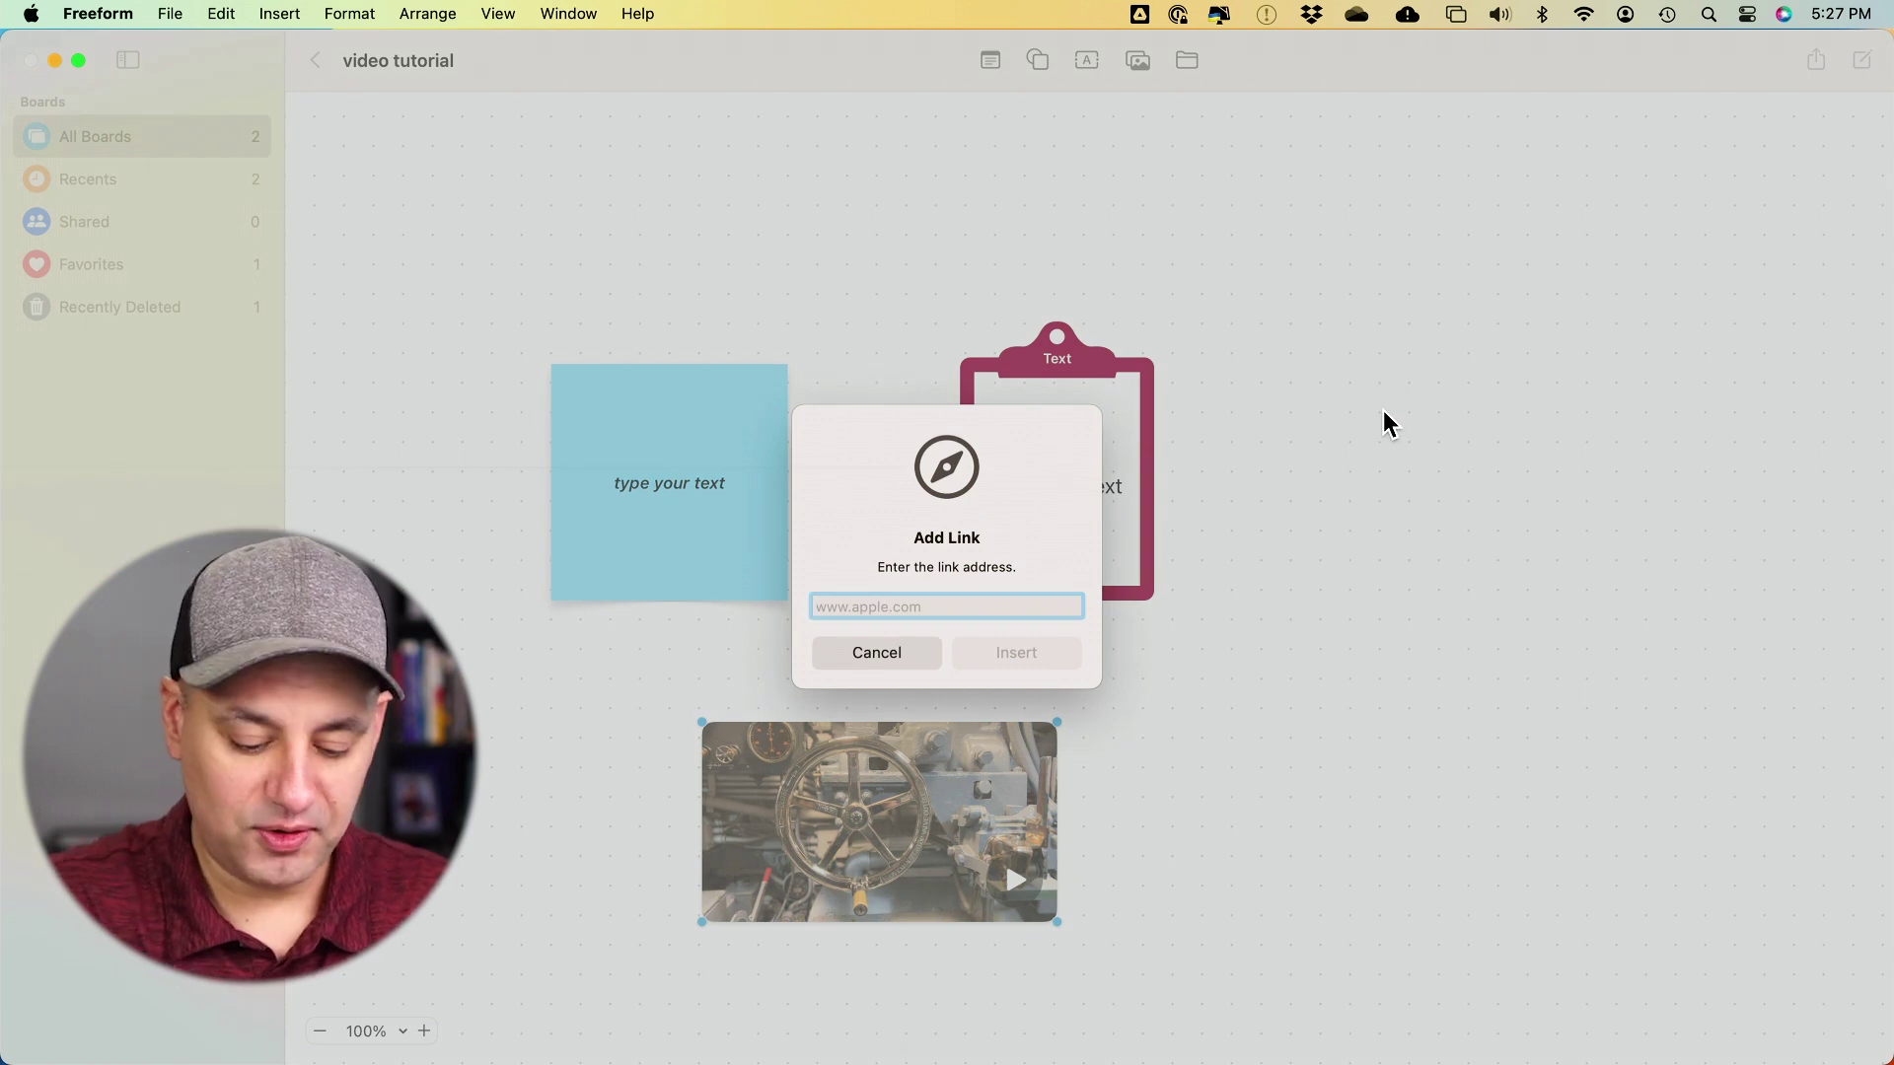
pyautogui.write('howfinity.c')
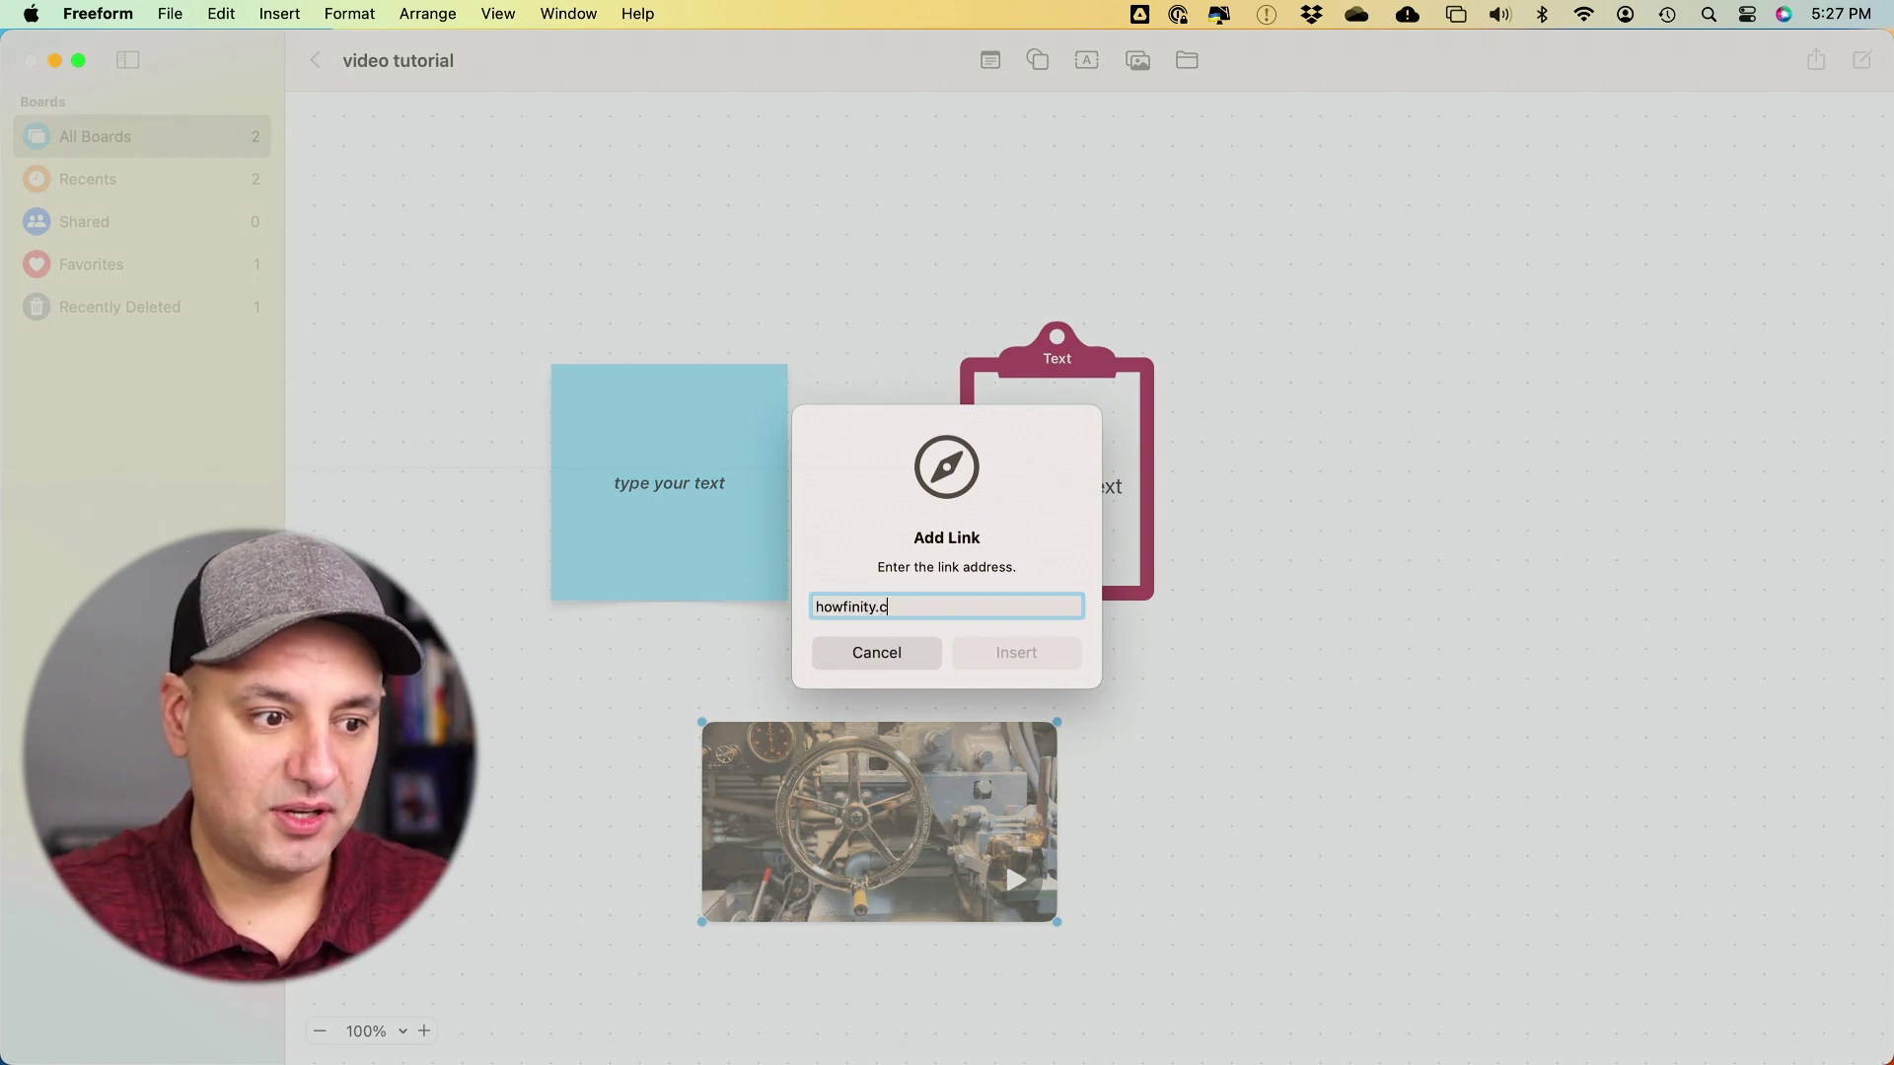
pyautogui.write('om')
pyautogui.click(1024, 653)
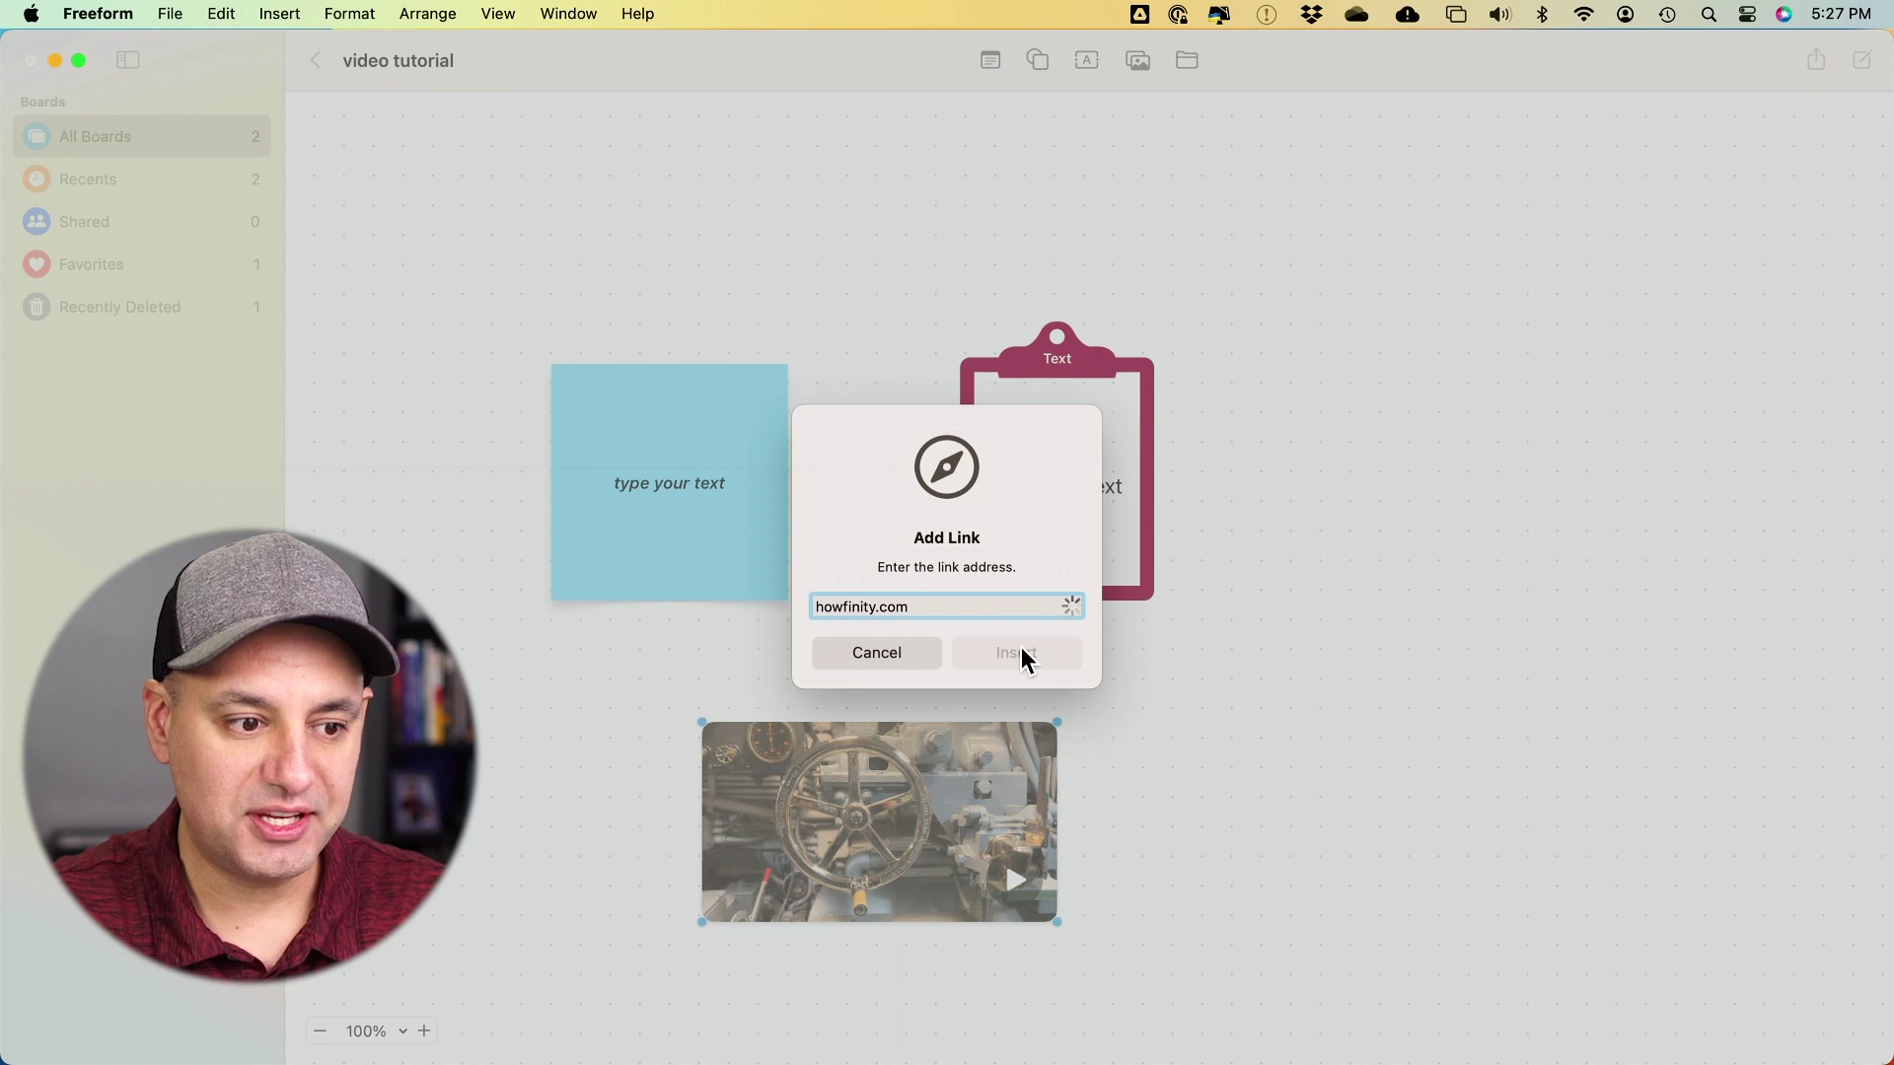
pyautogui.moveTo(1093, 554); pyautogui.dragTo(1412, 445)
pyautogui.moveTo(1523, 324)
pyautogui.mouseDown()
pyautogui.moveTo(1421, 434)
pyautogui.moveTo(1524, 326)
pyautogui.mouseUp()
pyautogui.click(1380, 276)
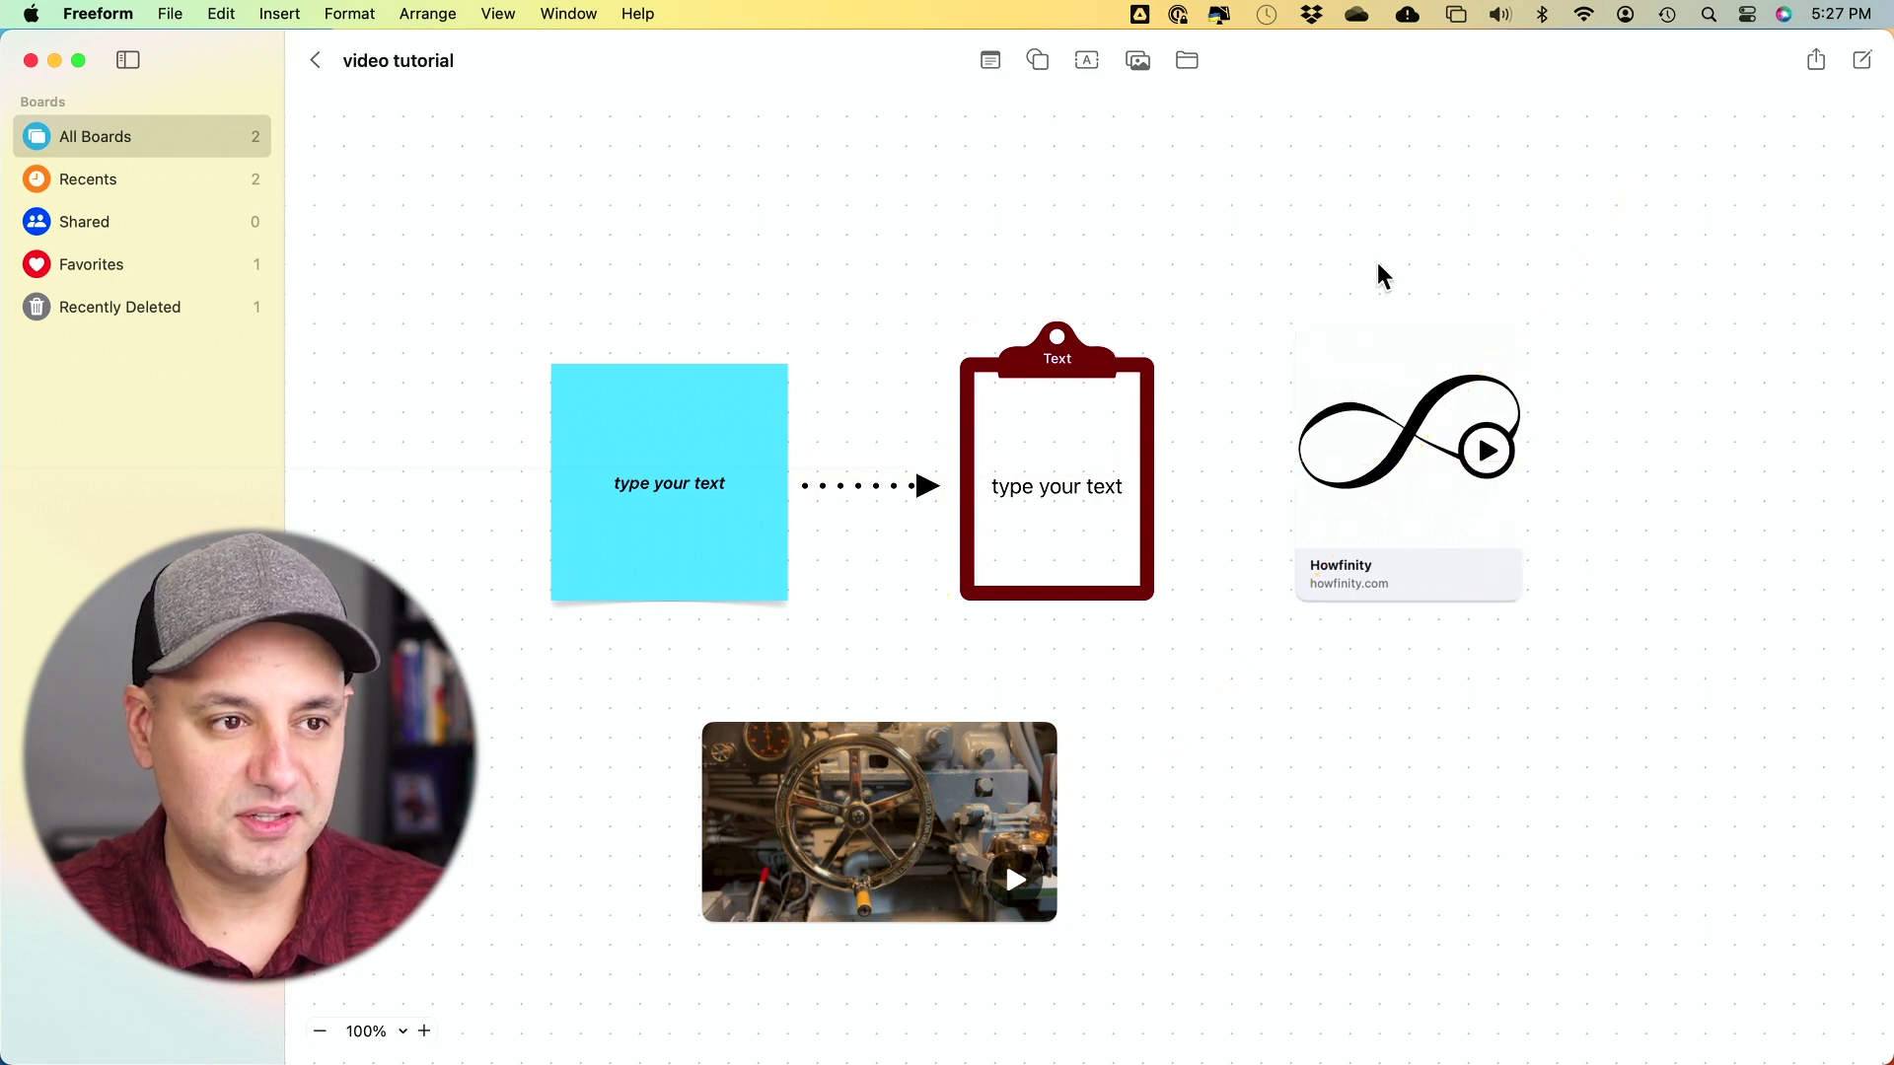
pyautogui.click(1142, 67)
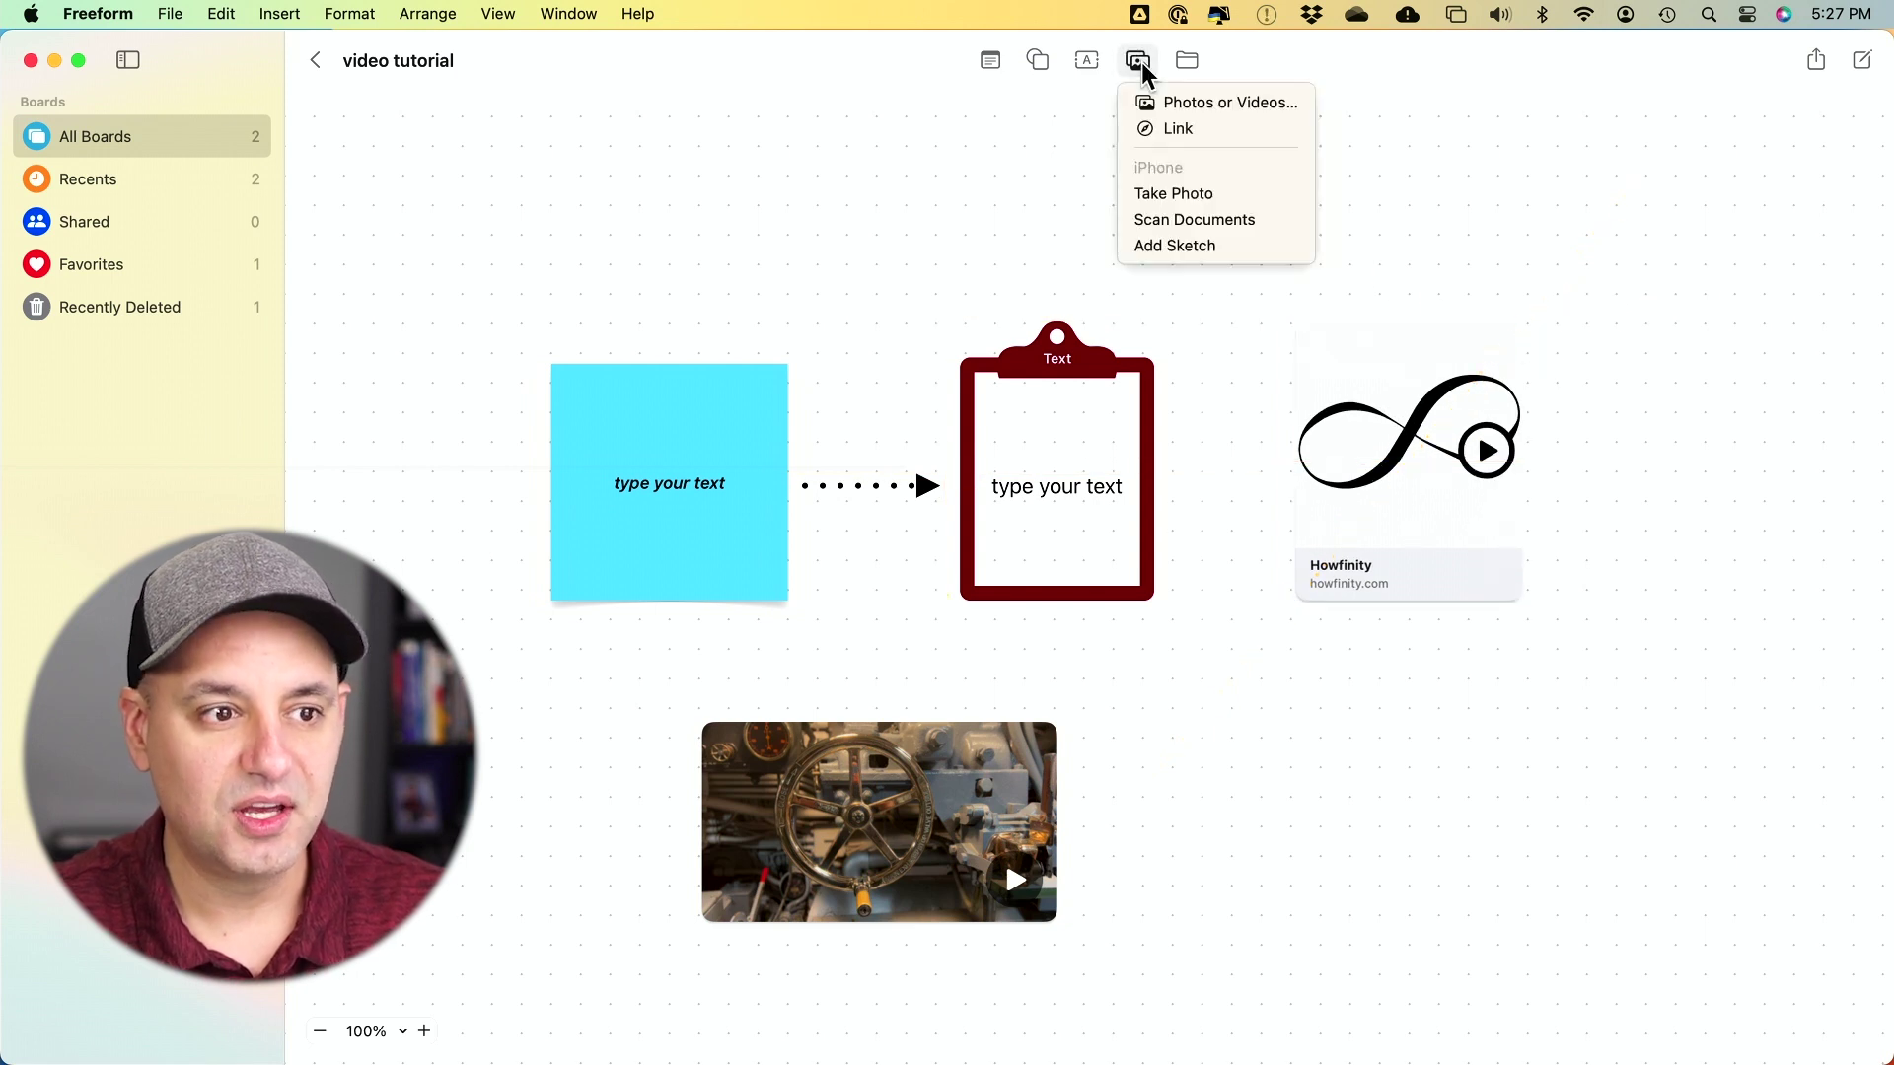
# Step: Add a yellow house sketch drawn on the iPhone and move it below the Howfinity card
pyautogui.click(1173, 247)
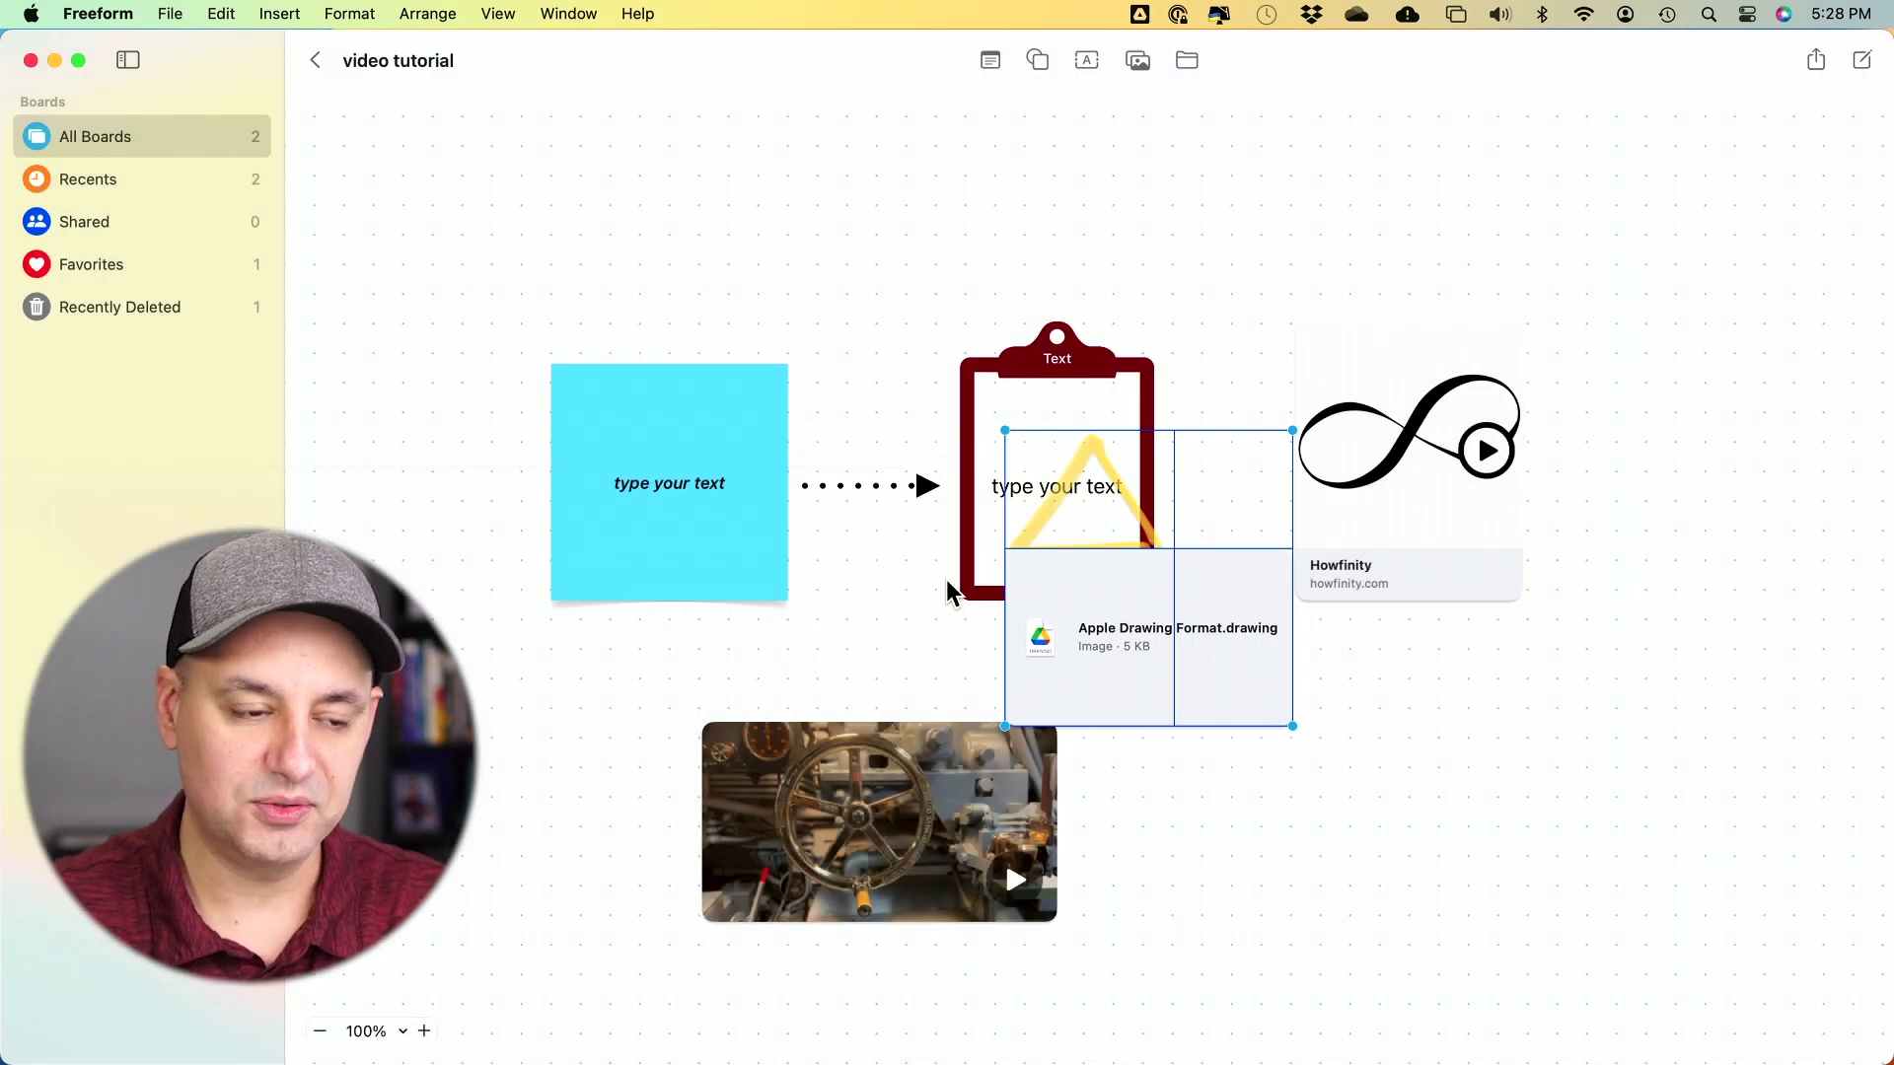
pyautogui.moveTo(1215, 591)
pyautogui.mouseDown()
pyautogui.moveTo(1527, 720)
pyautogui.moveTo(1385, 815)
pyautogui.mouseUp()
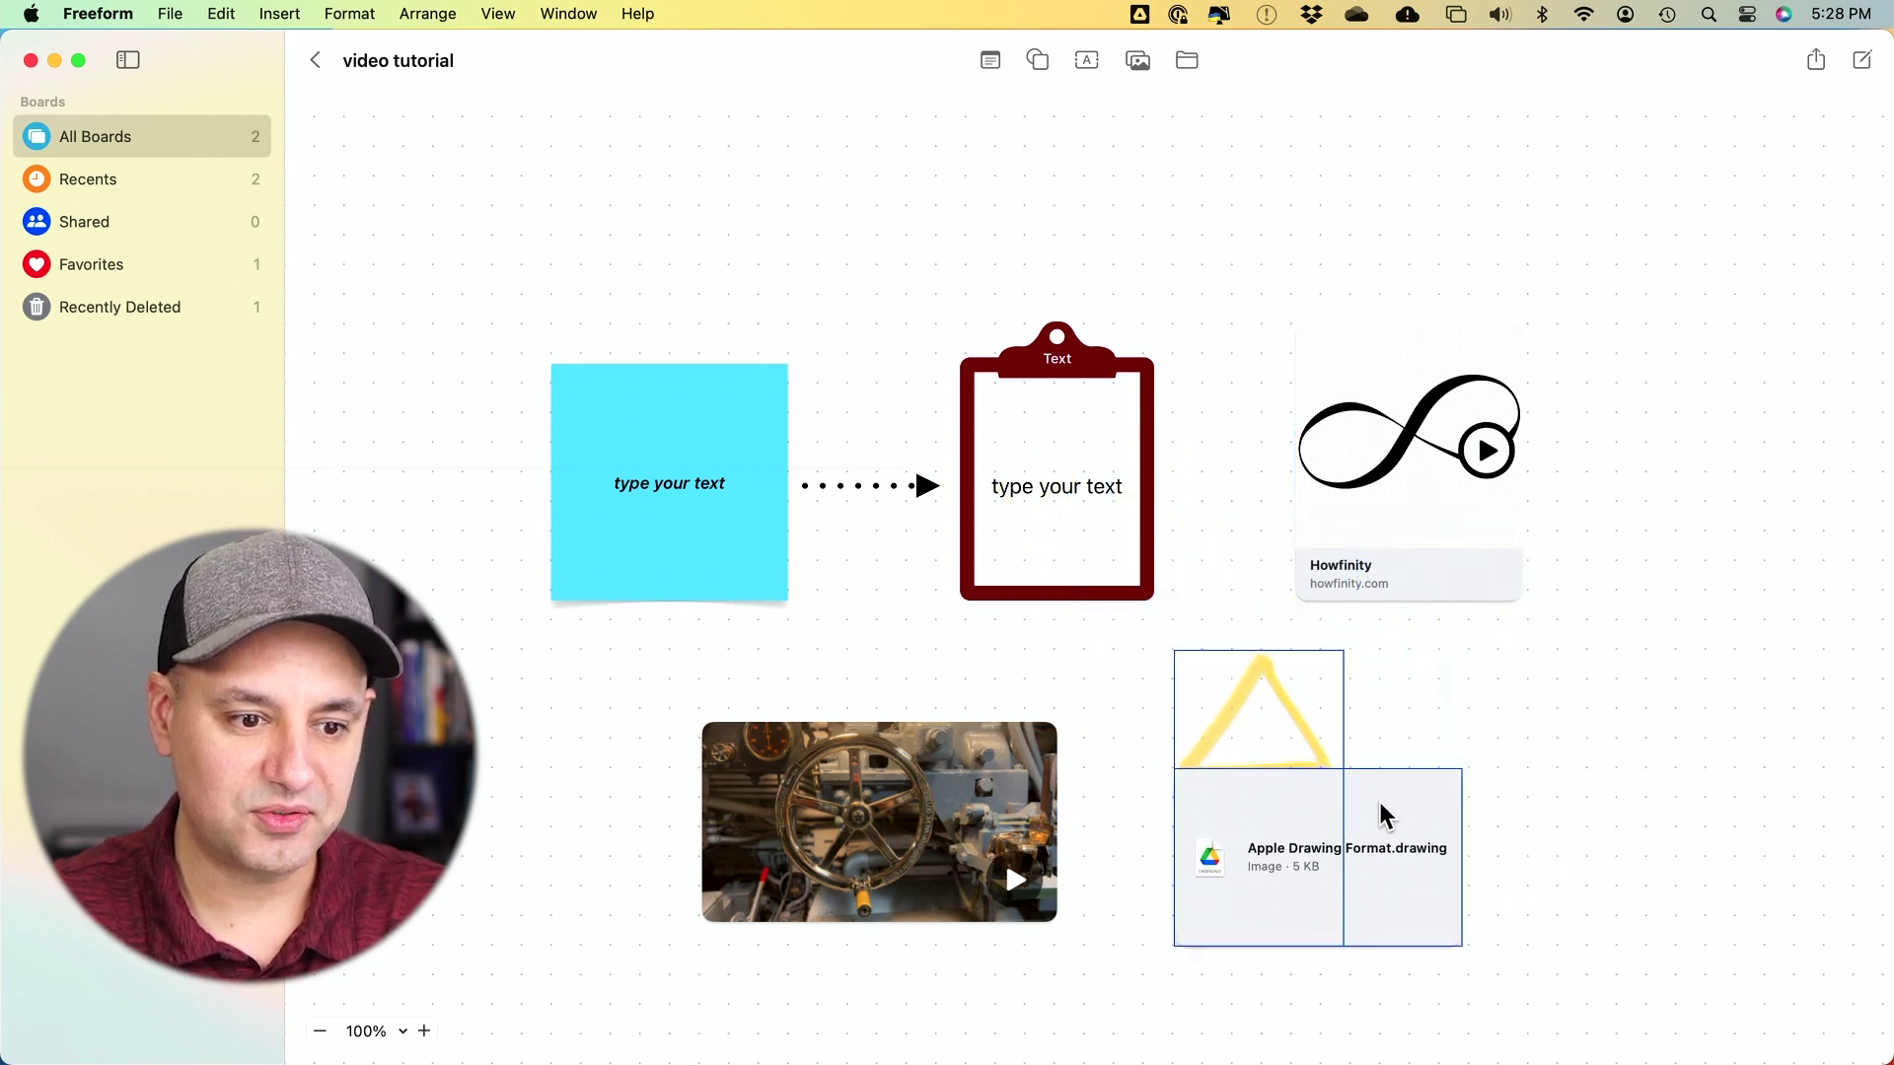
pyautogui.click(1590, 736)
# Step: Delete the extra file card under the sketch and resize the yellow house sketch
pyautogui.click(1282, 749)
pyautogui.click(1312, 814)
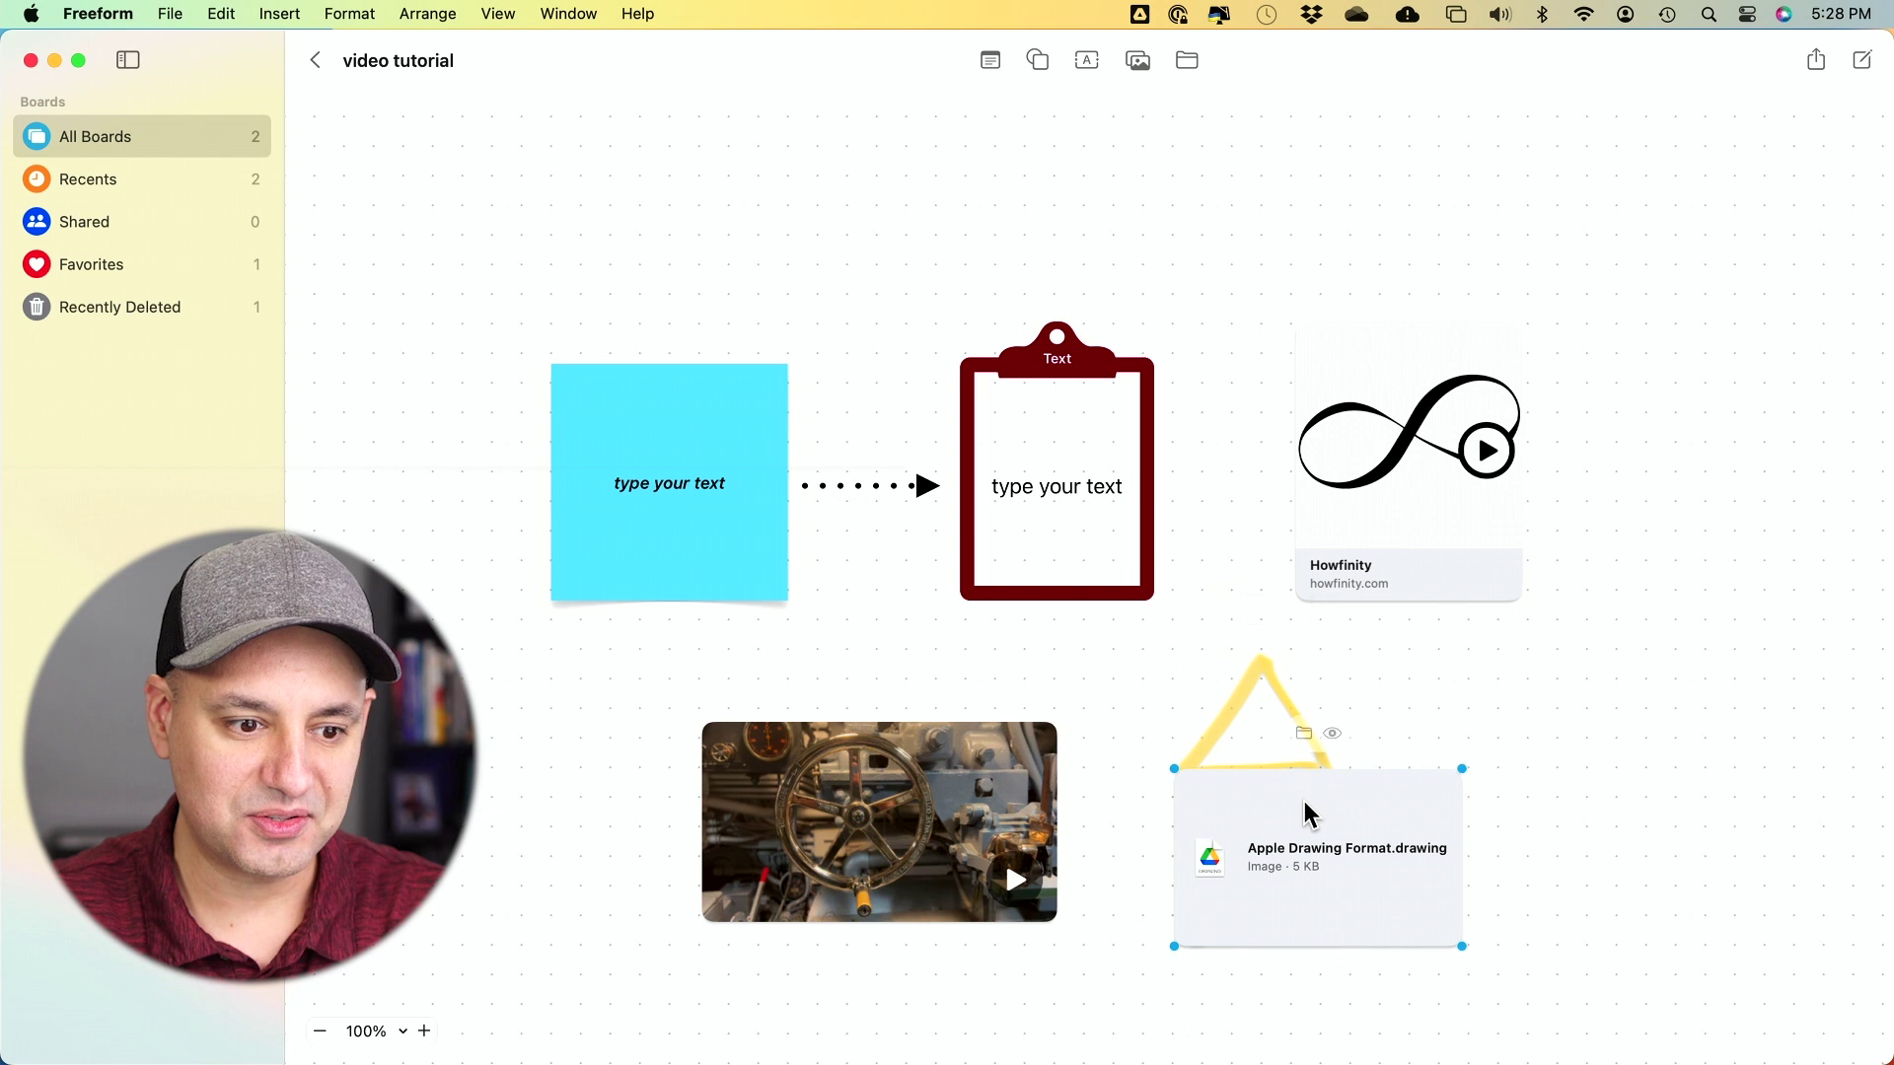
pyautogui.press('Delete')
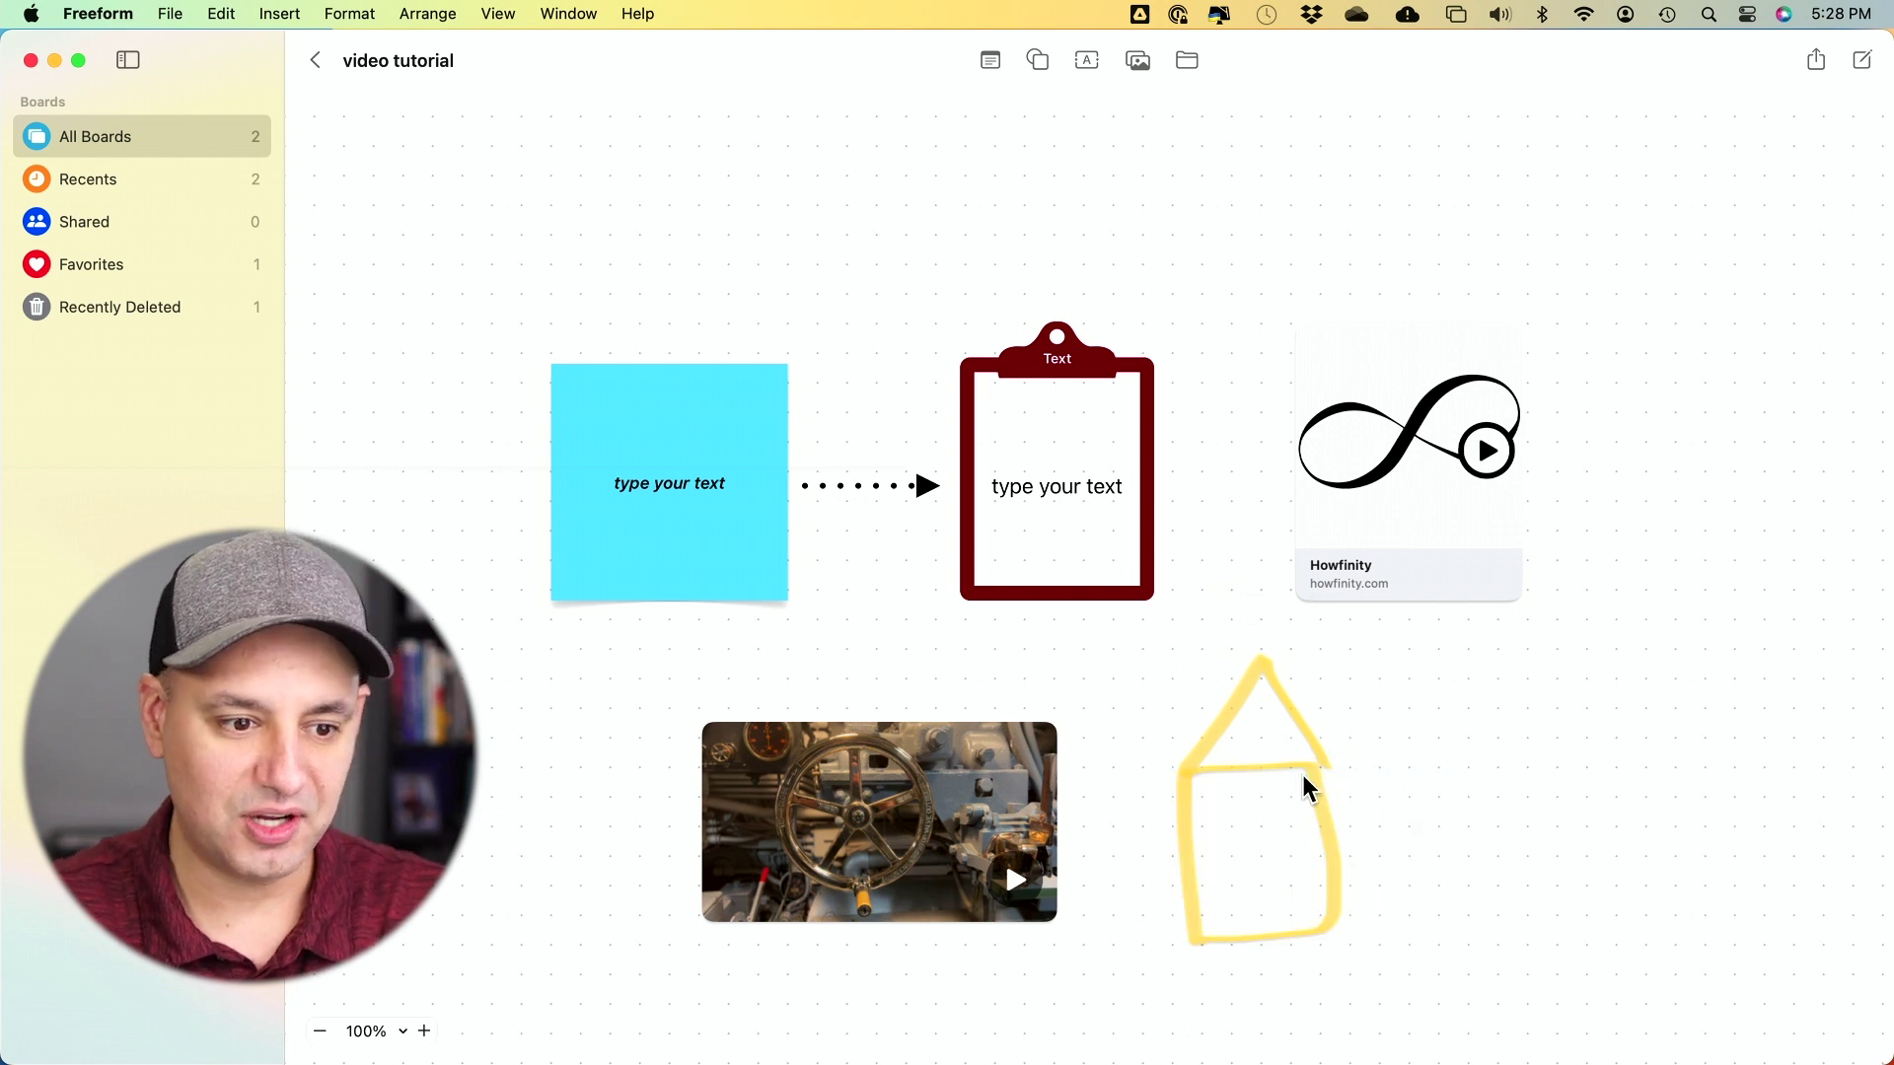
pyautogui.click(1301, 781)
pyautogui.moveTo(1344, 647)
pyautogui.mouseDown()
pyautogui.moveTo(1224, 786)
pyautogui.moveTo(1275, 778)
pyautogui.moveTo(1437, 631)
pyautogui.moveTo(1327, 710)
pyautogui.moveTo(1349, 696)
pyautogui.mouseUp()
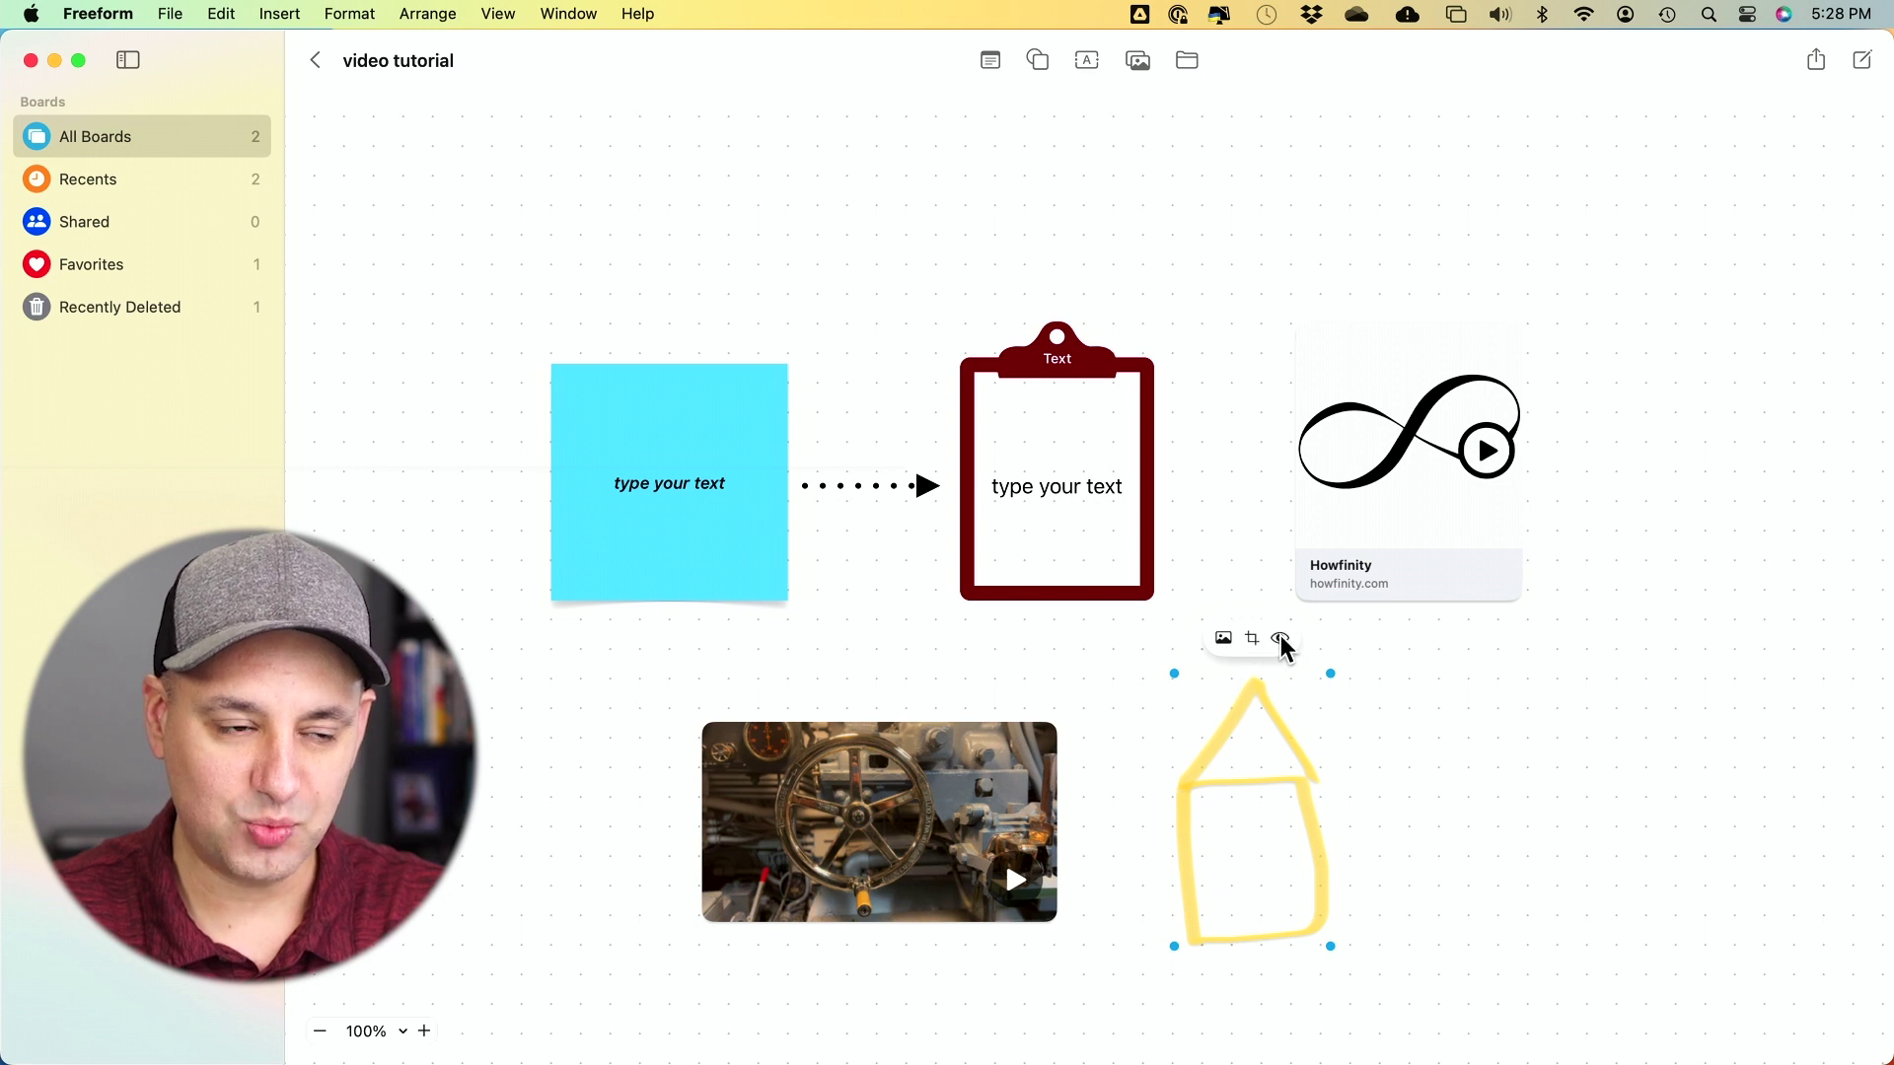
pyautogui.click(1137, 60)
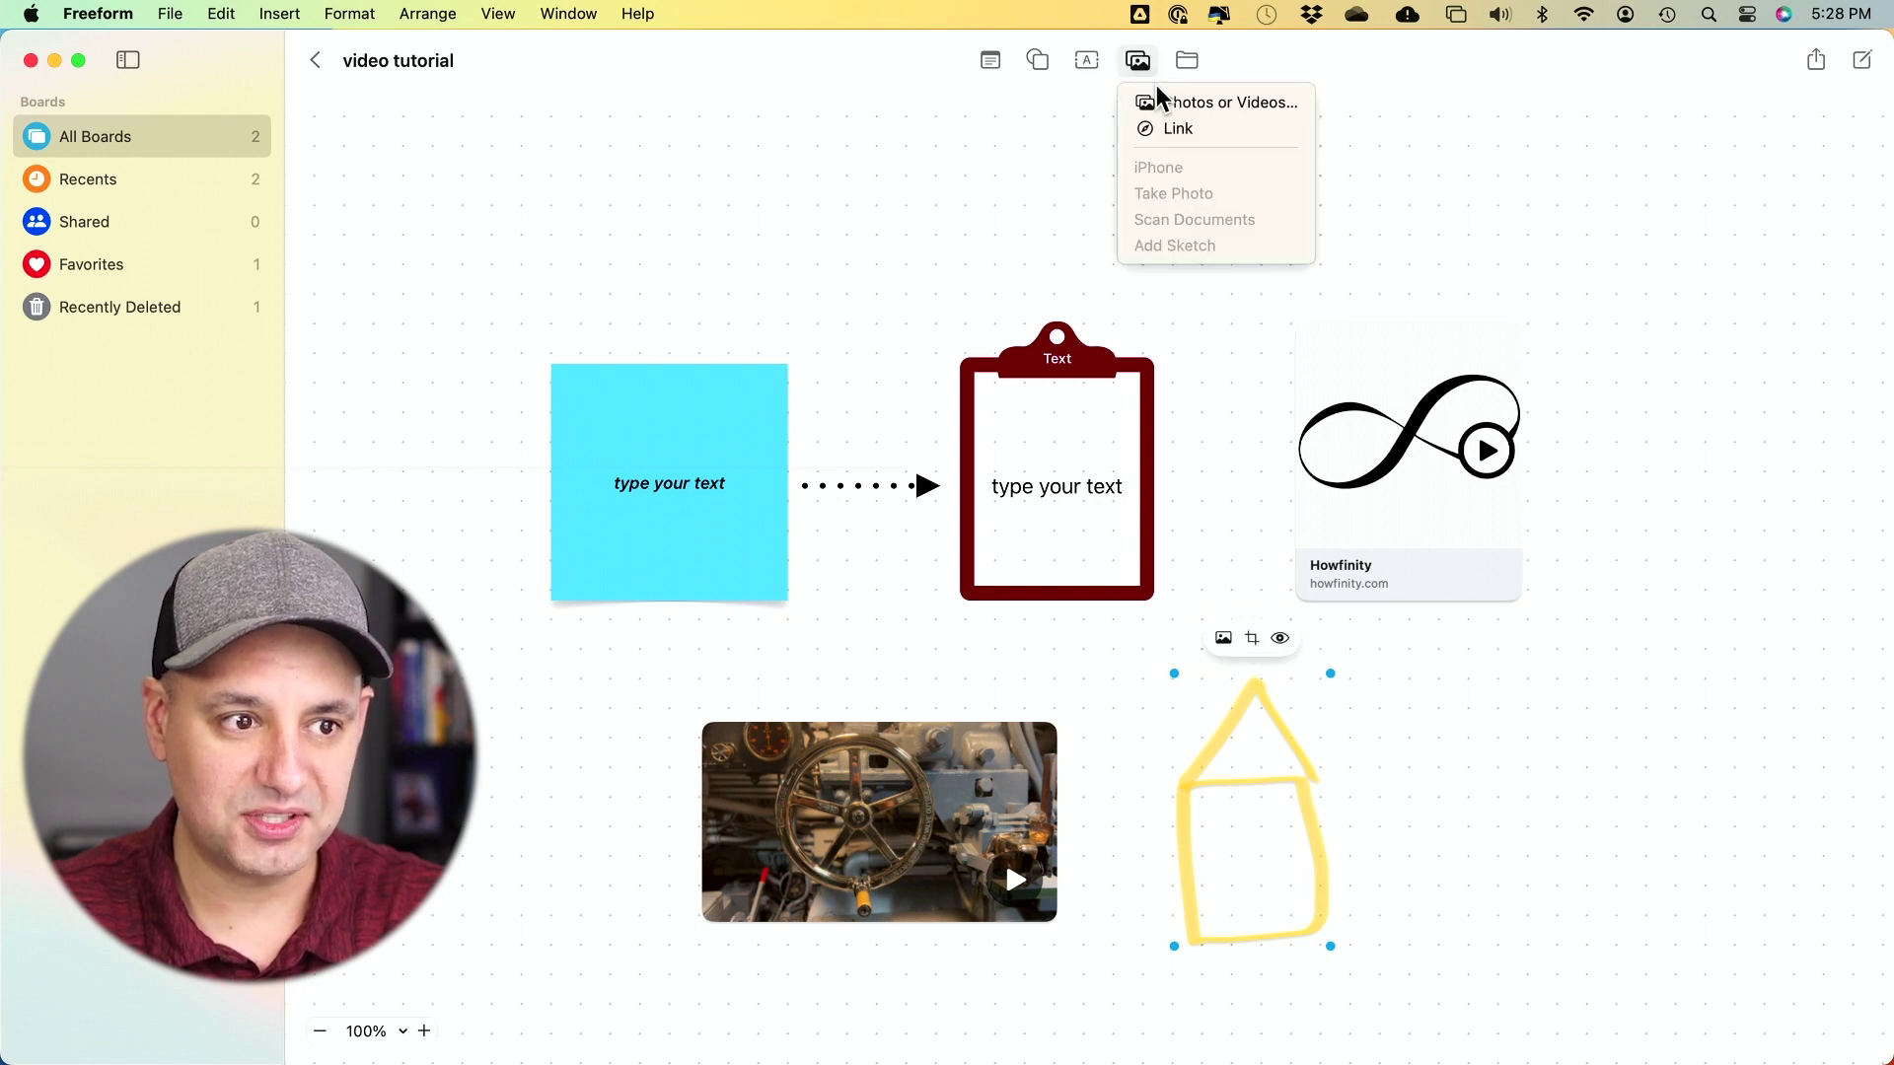
pyautogui.click(1519, 779)
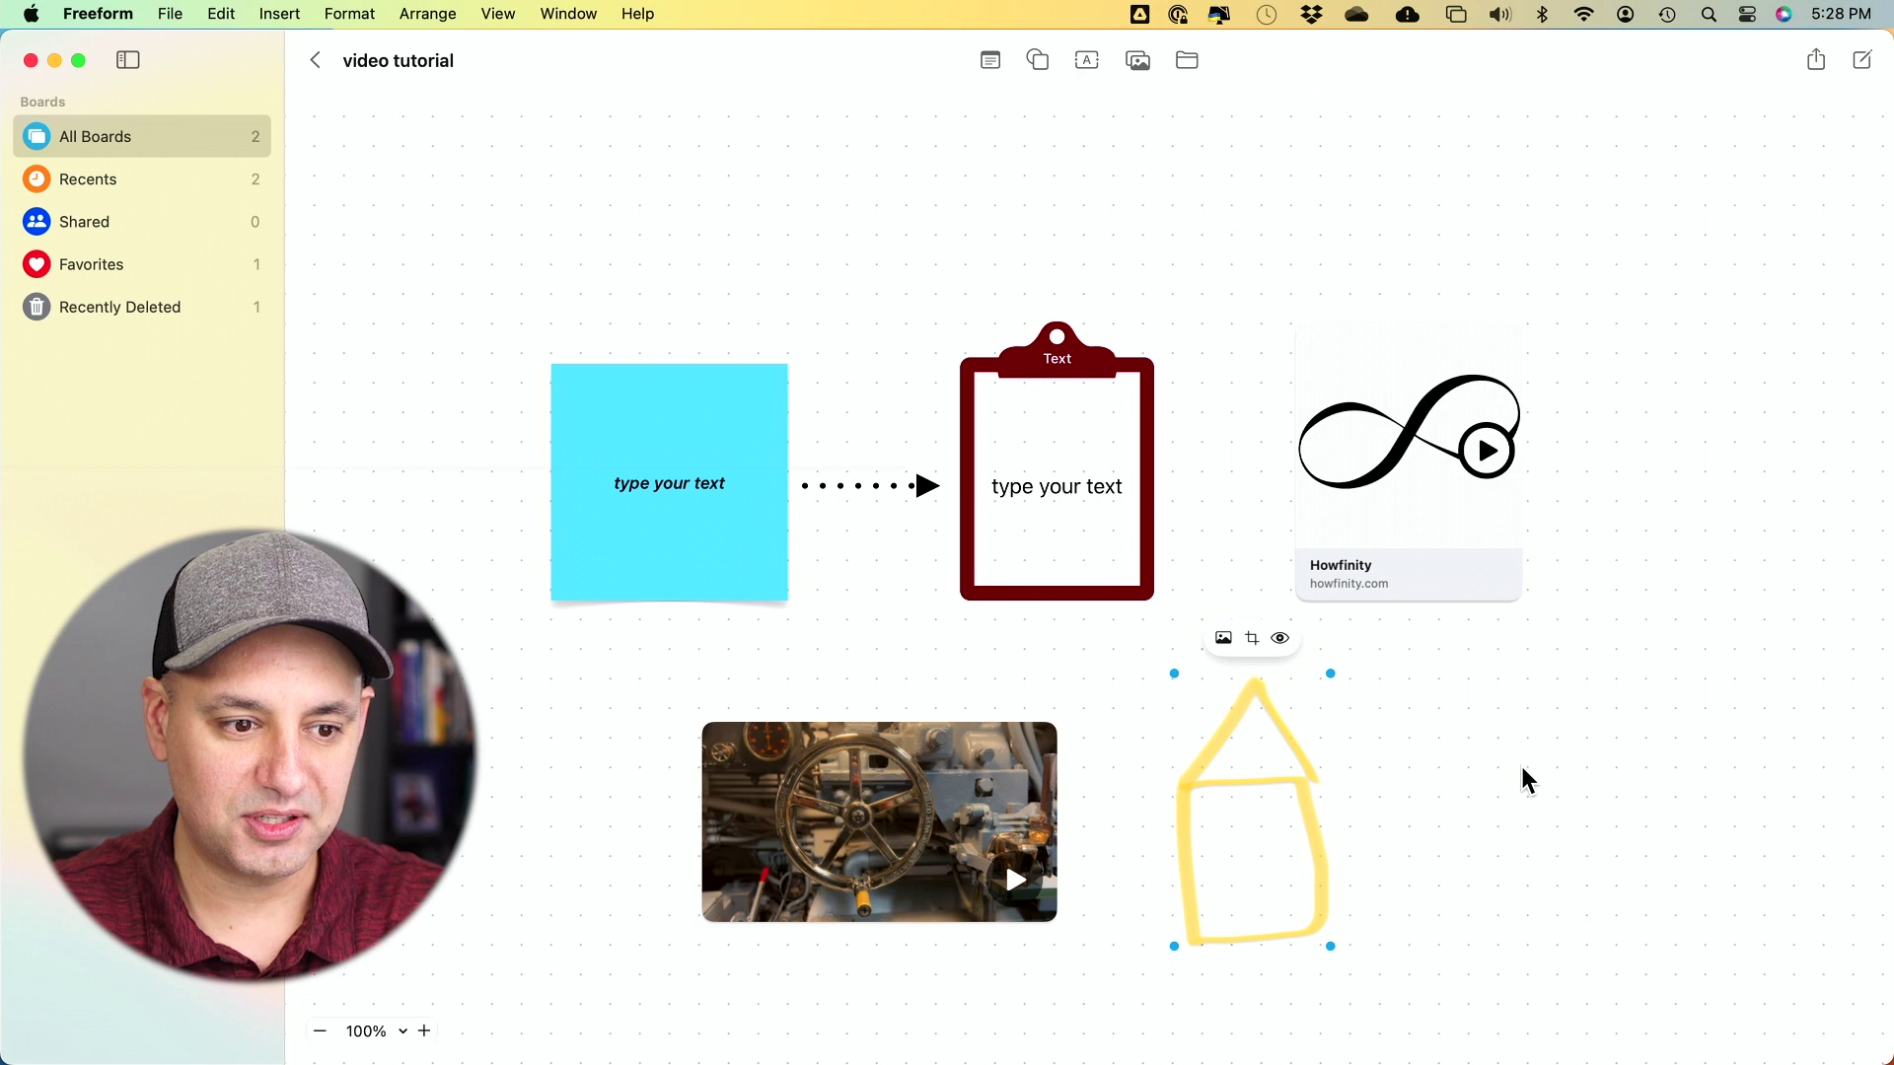
# Step: Take a photo with the iPhone and size it to the right of the yellow house sketch
pyautogui.click(1137, 60)
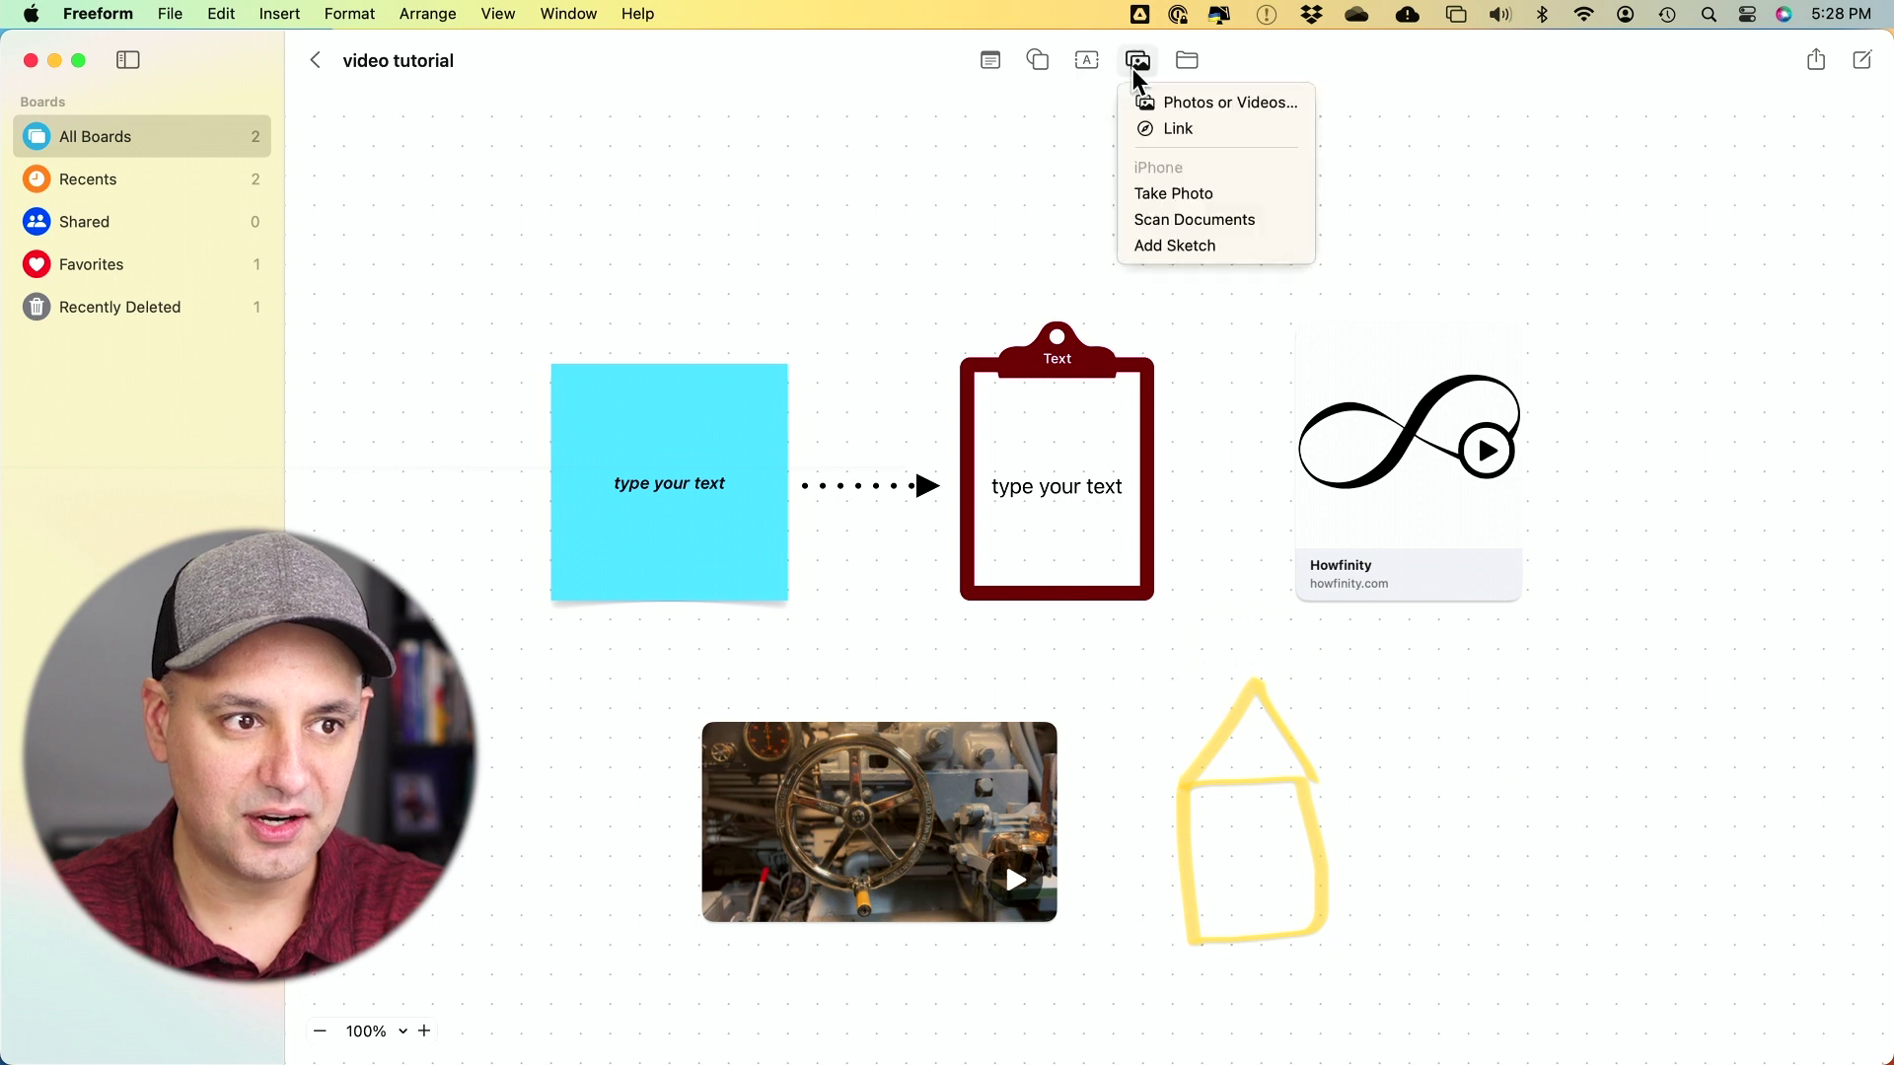
pyautogui.click(1191, 195)
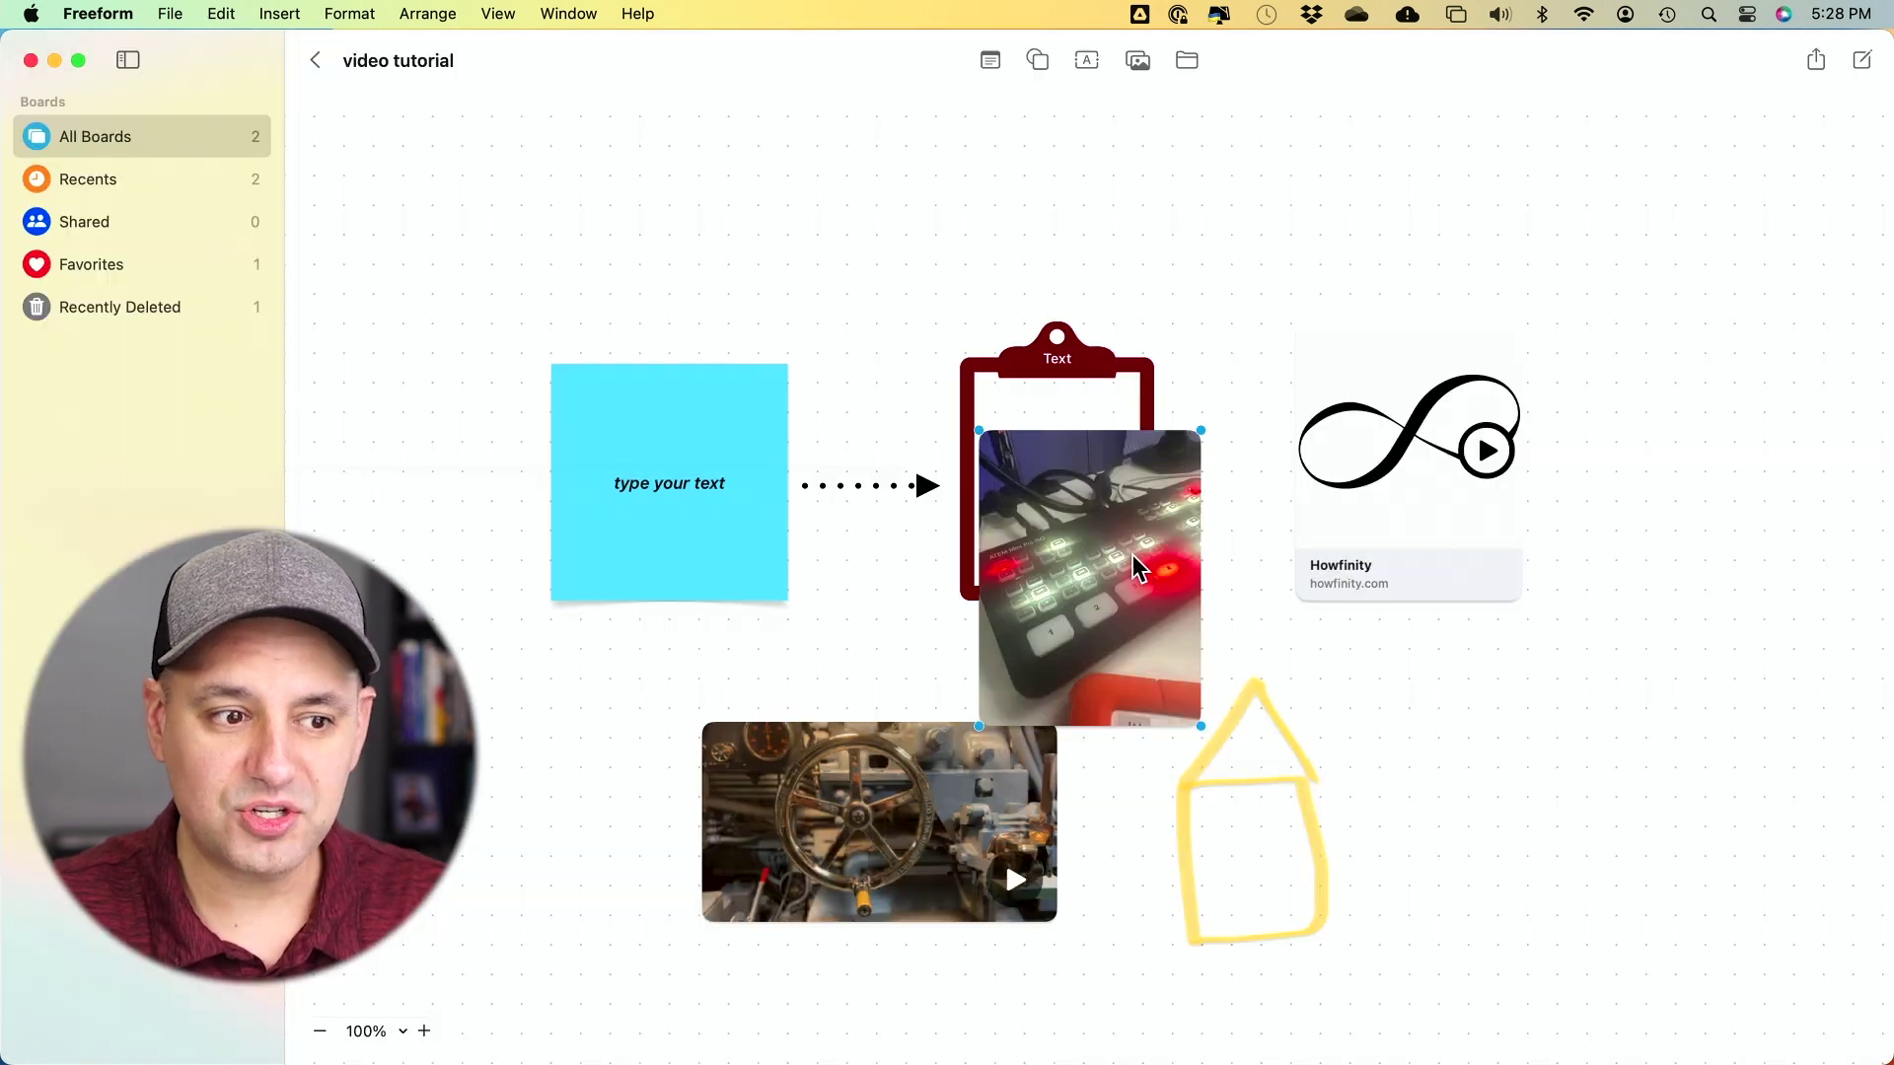
pyautogui.moveTo(1132, 559); pyautogui.dragTo(1661, 766)
pyautogui.moveTo(1716, 646)
pyautogui.mouseDown()
pyautogui.moveTo(1618, 727)
pyautogui.moveTo(1514, 718)
pyautogui.moveTo(1513, 759)
pyautogui.mouseUp()
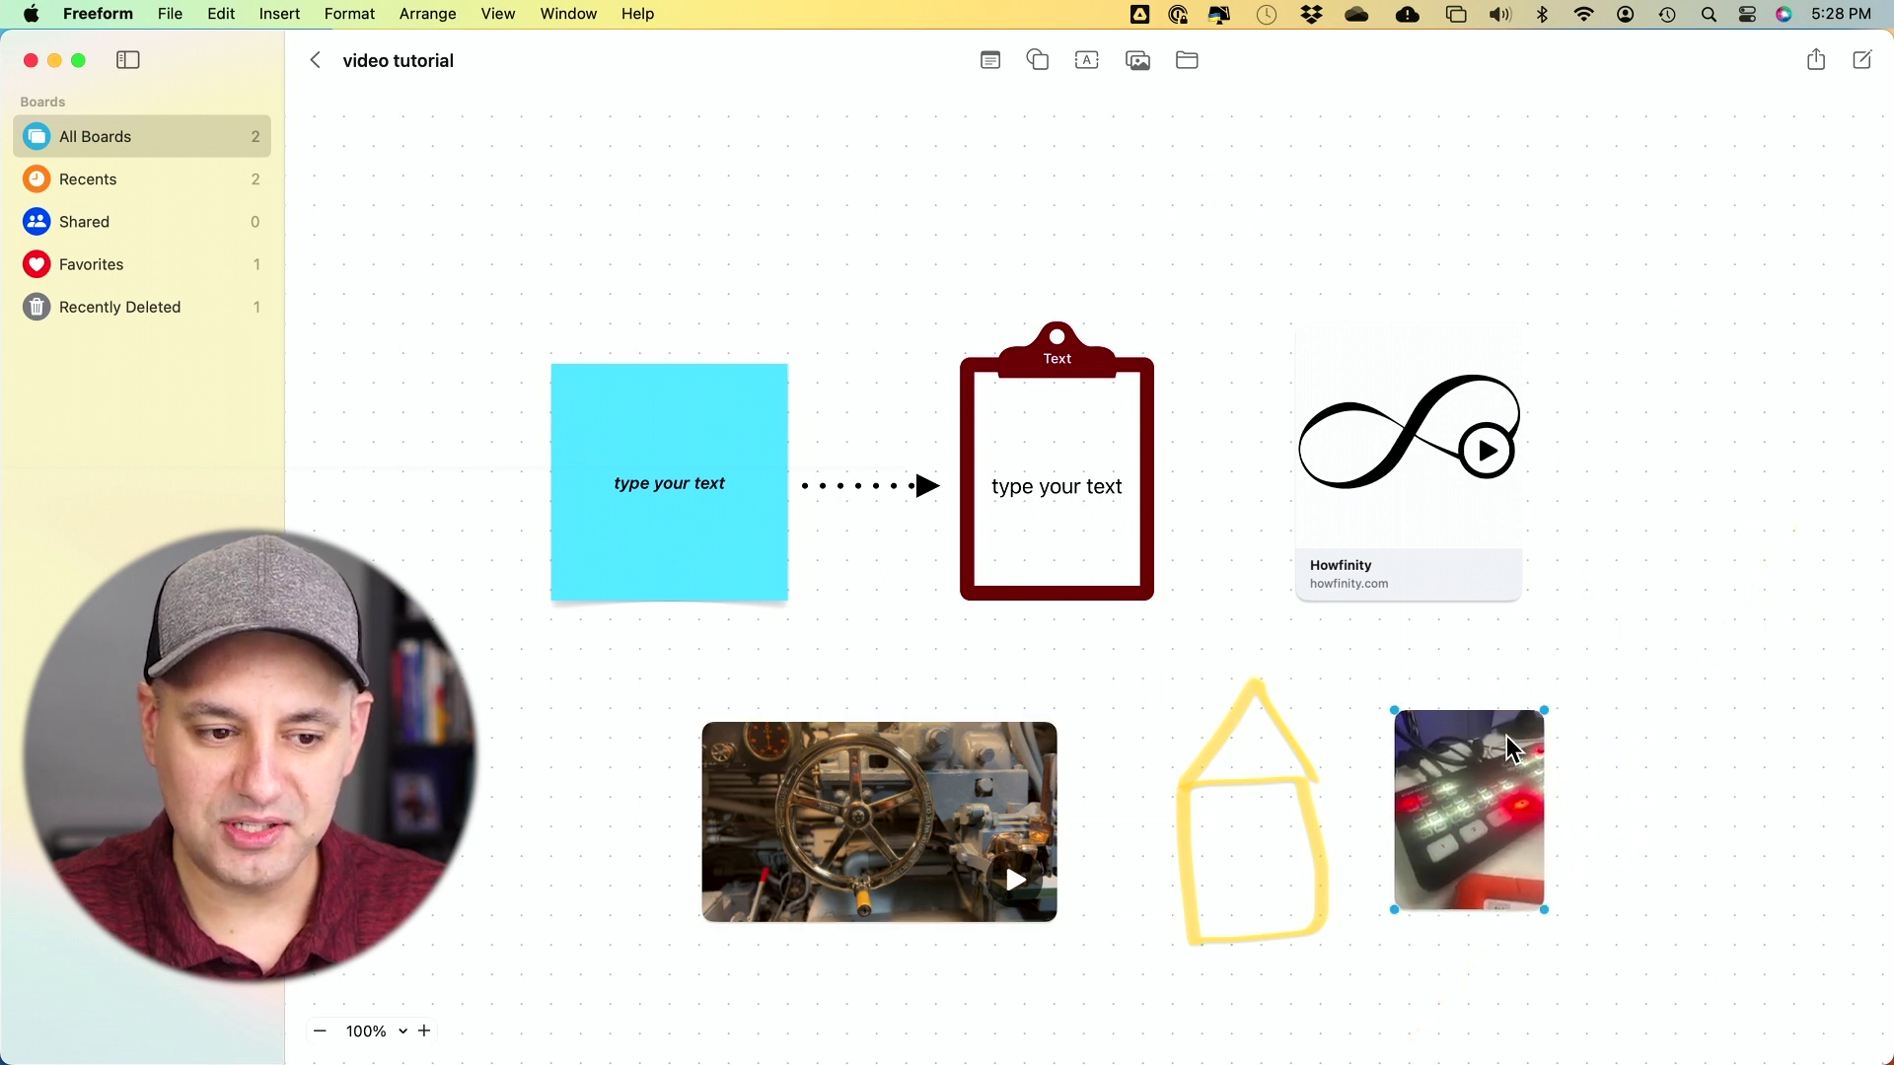
pyautogui.scroll(1, 1572, 976)
pyautogui.moveTo(1545, 915); pyautogui.dragTo(1561, 942)
pyautogui.scroll(1, 1577, 914)
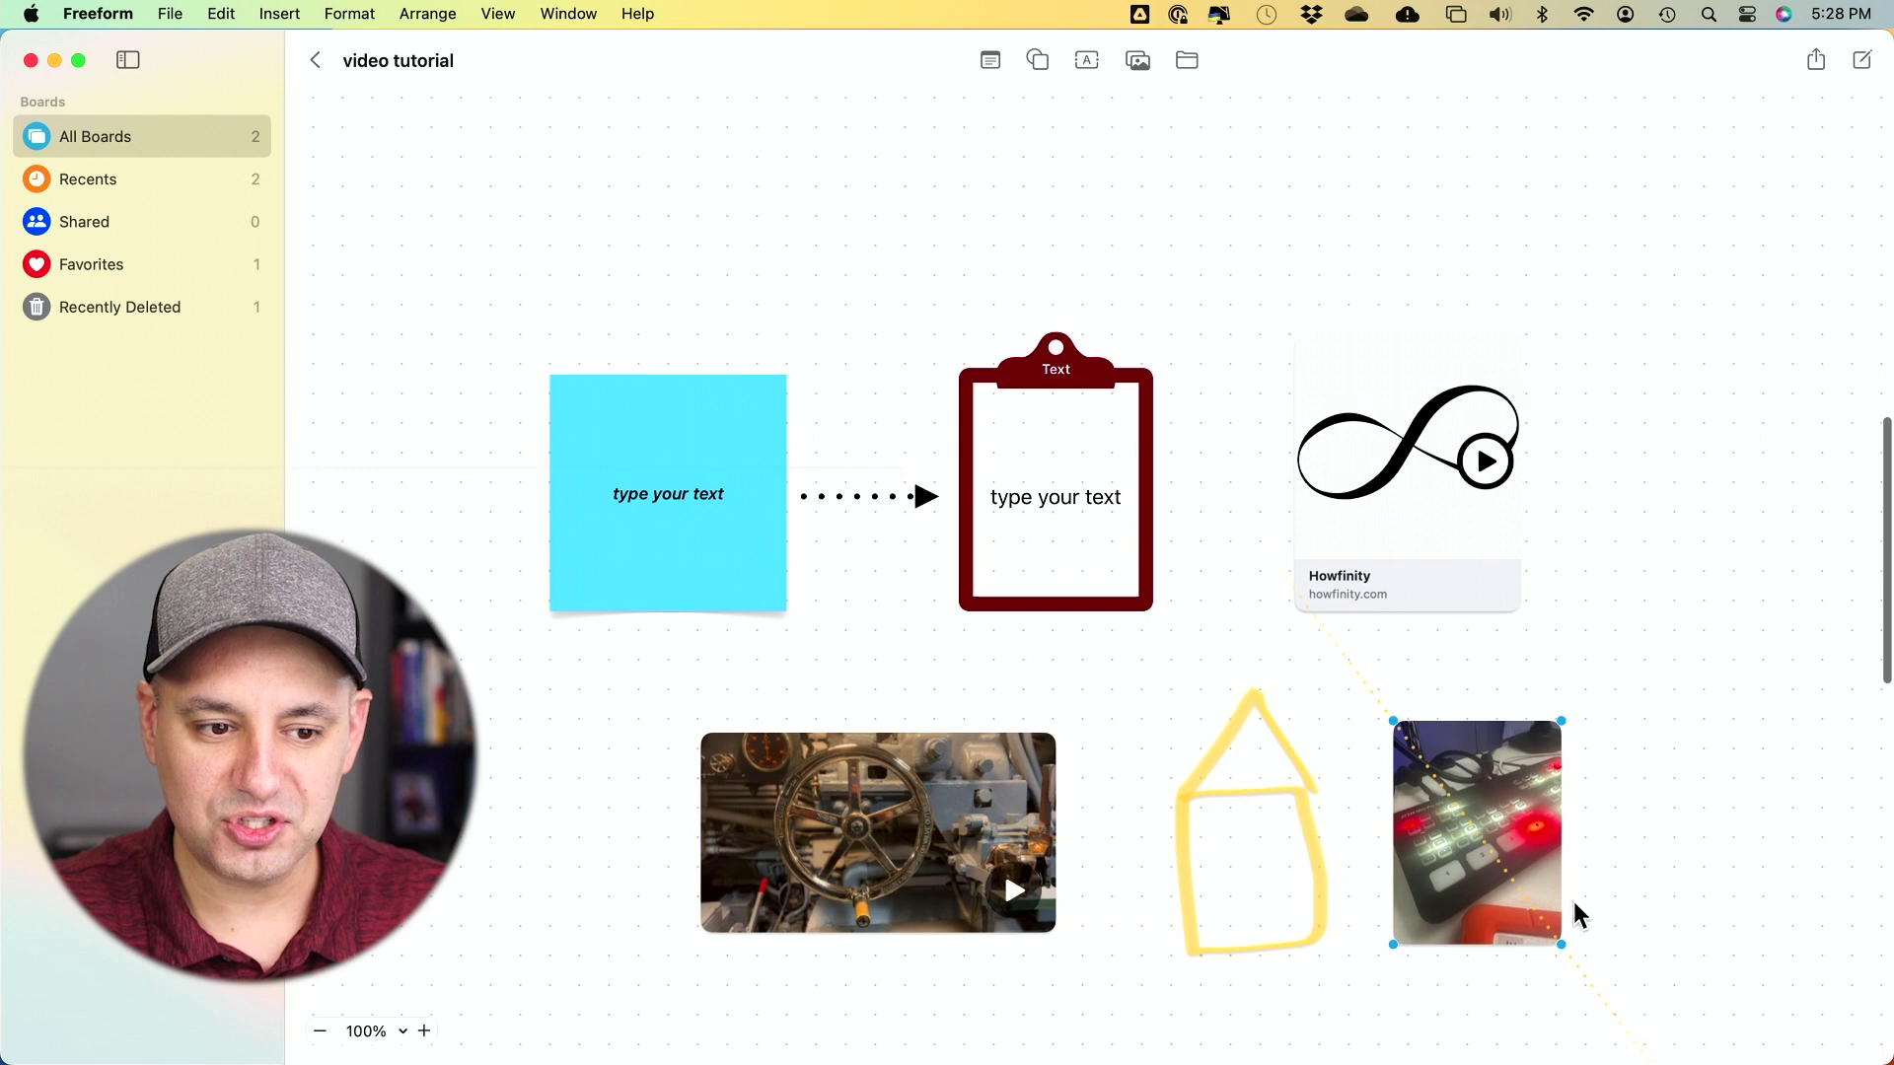
pyautogui.scroll(-3, 1601, 749)
pyautogui.hscroll(3, 1602, 750)
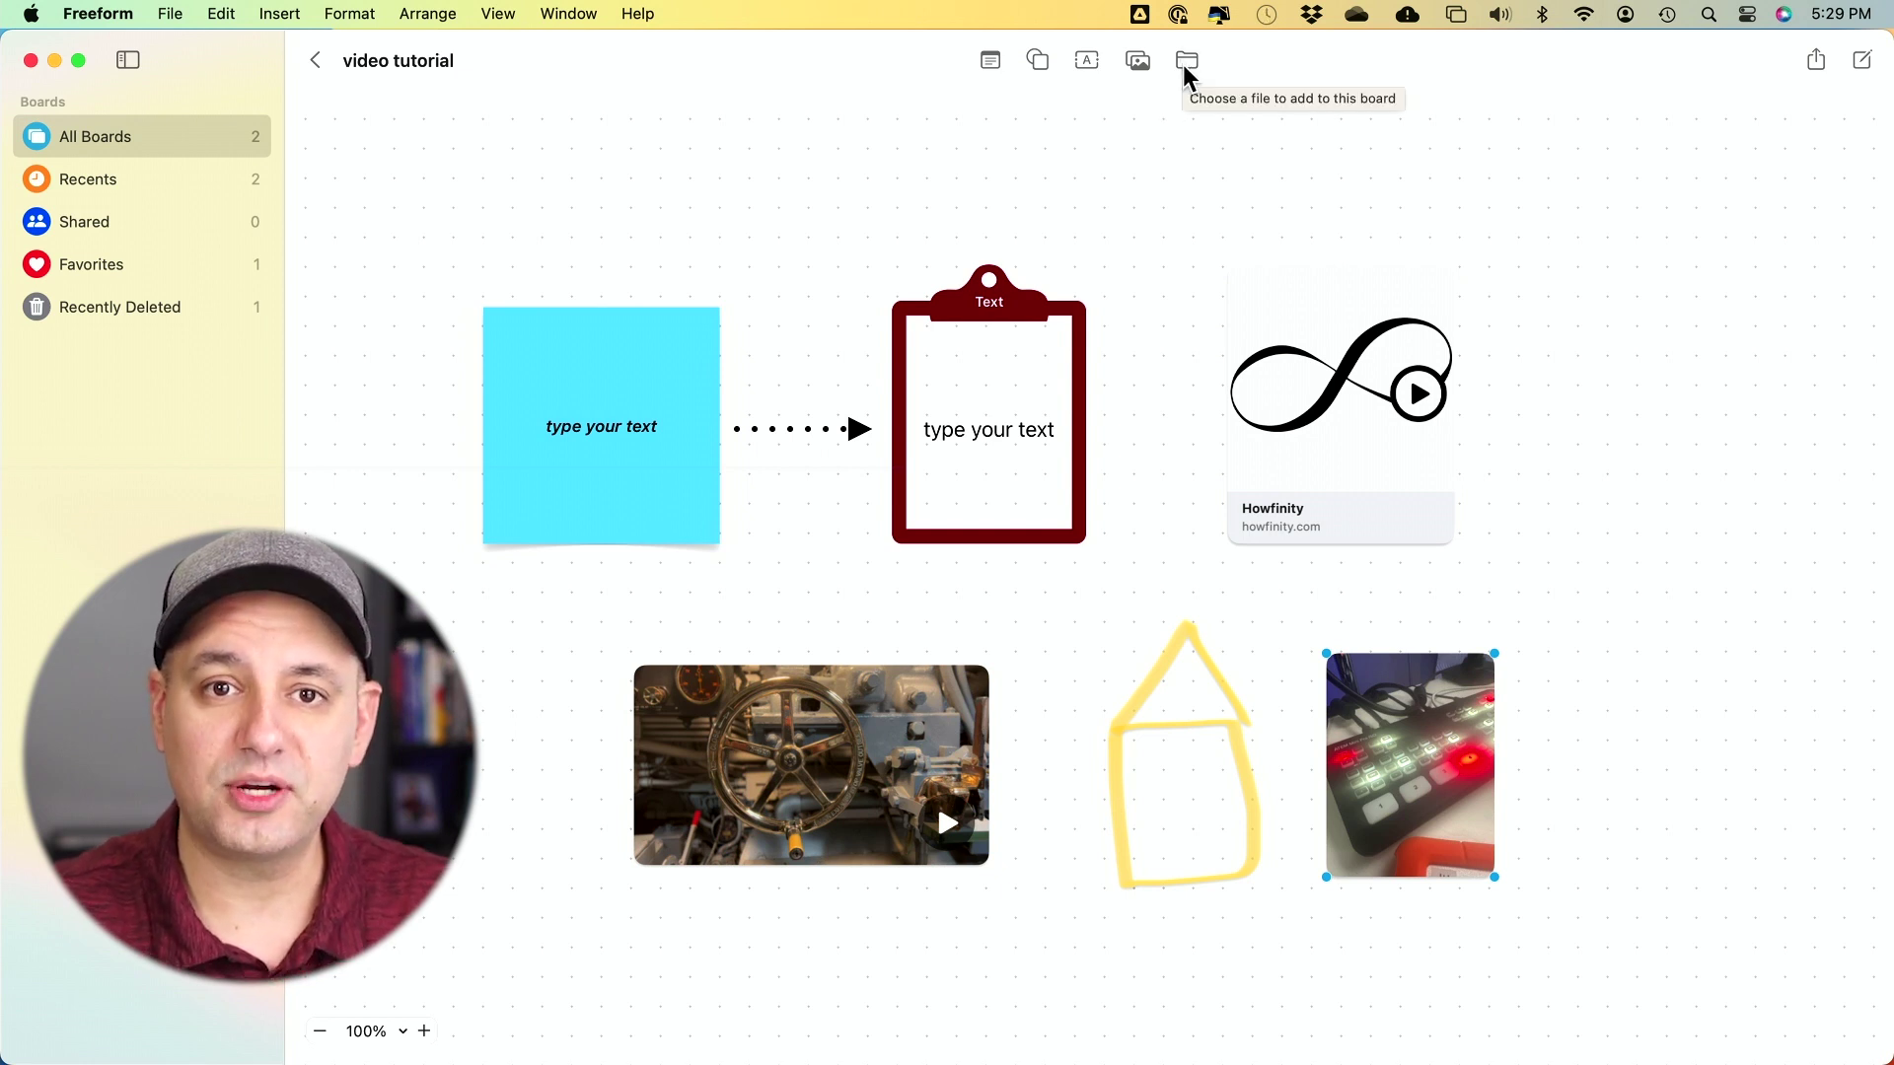
pyautogui.click(1186, 62)
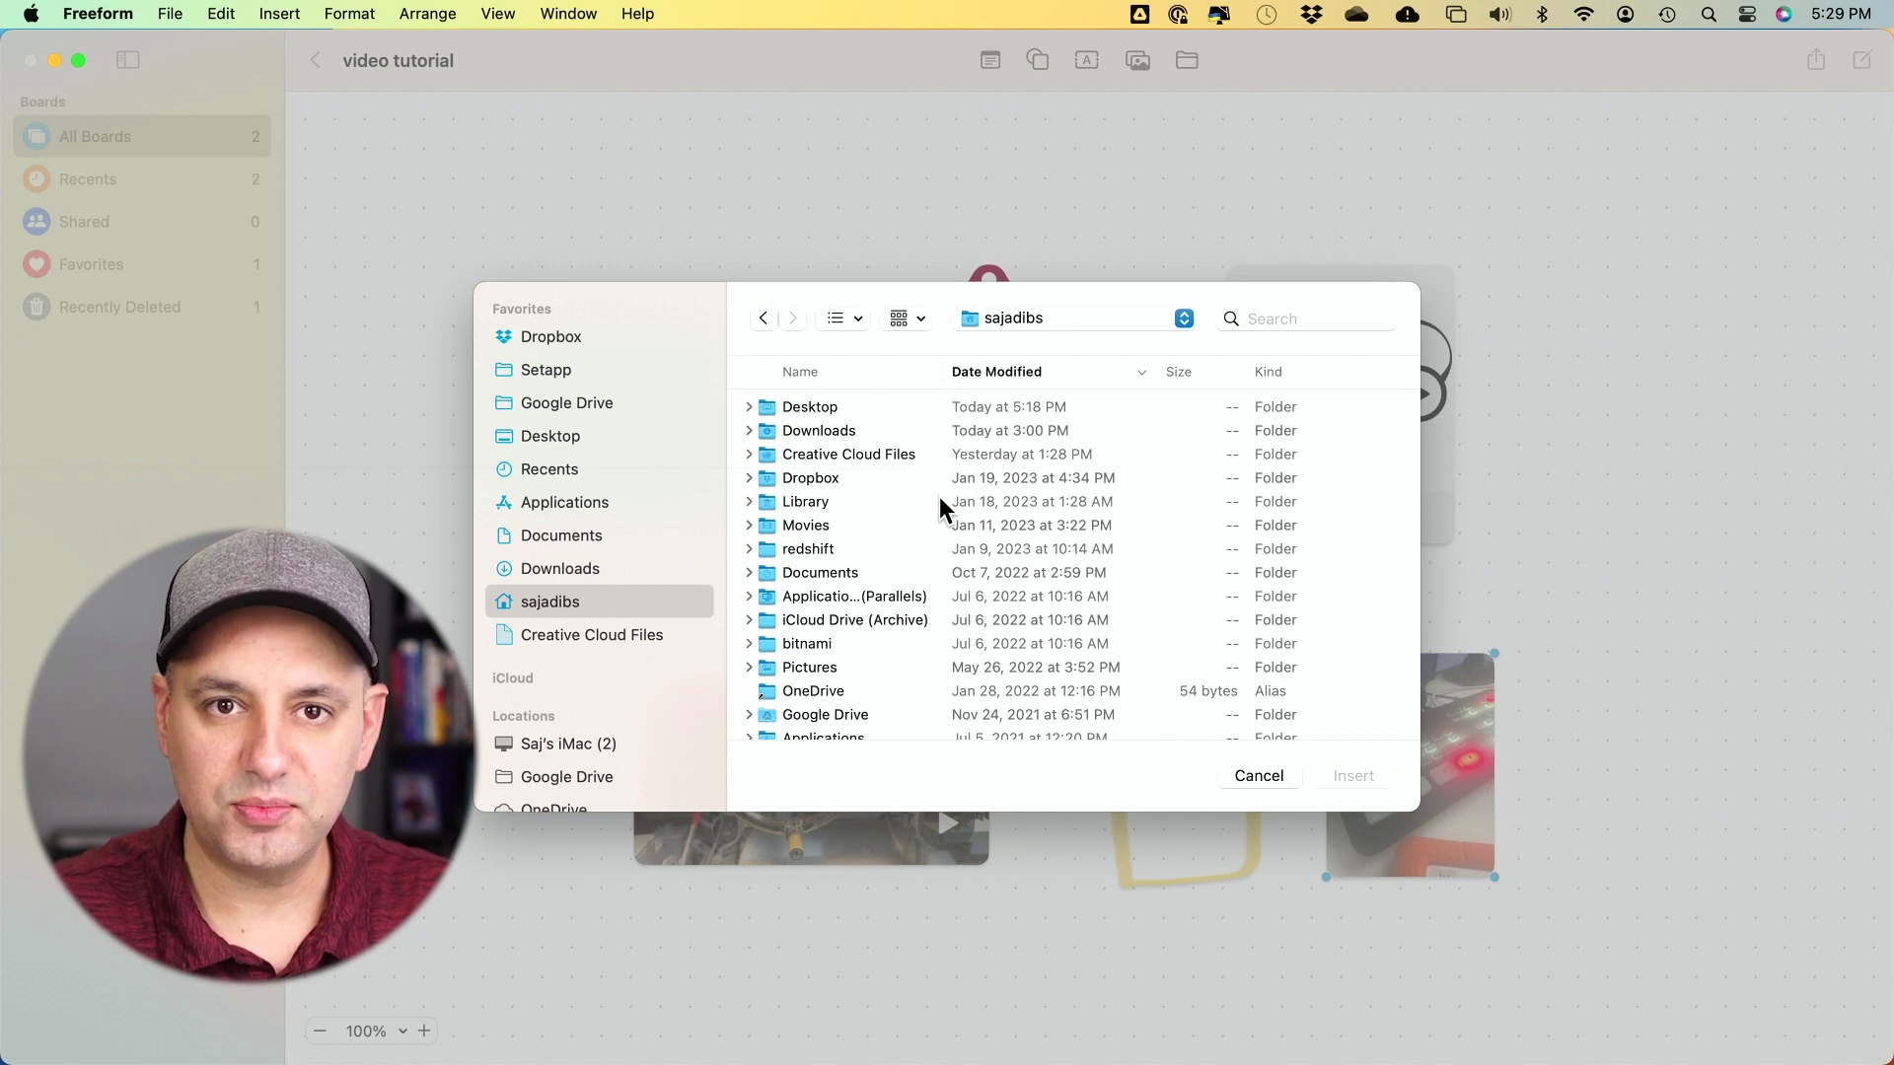
pyautogui.click(1259, 776)
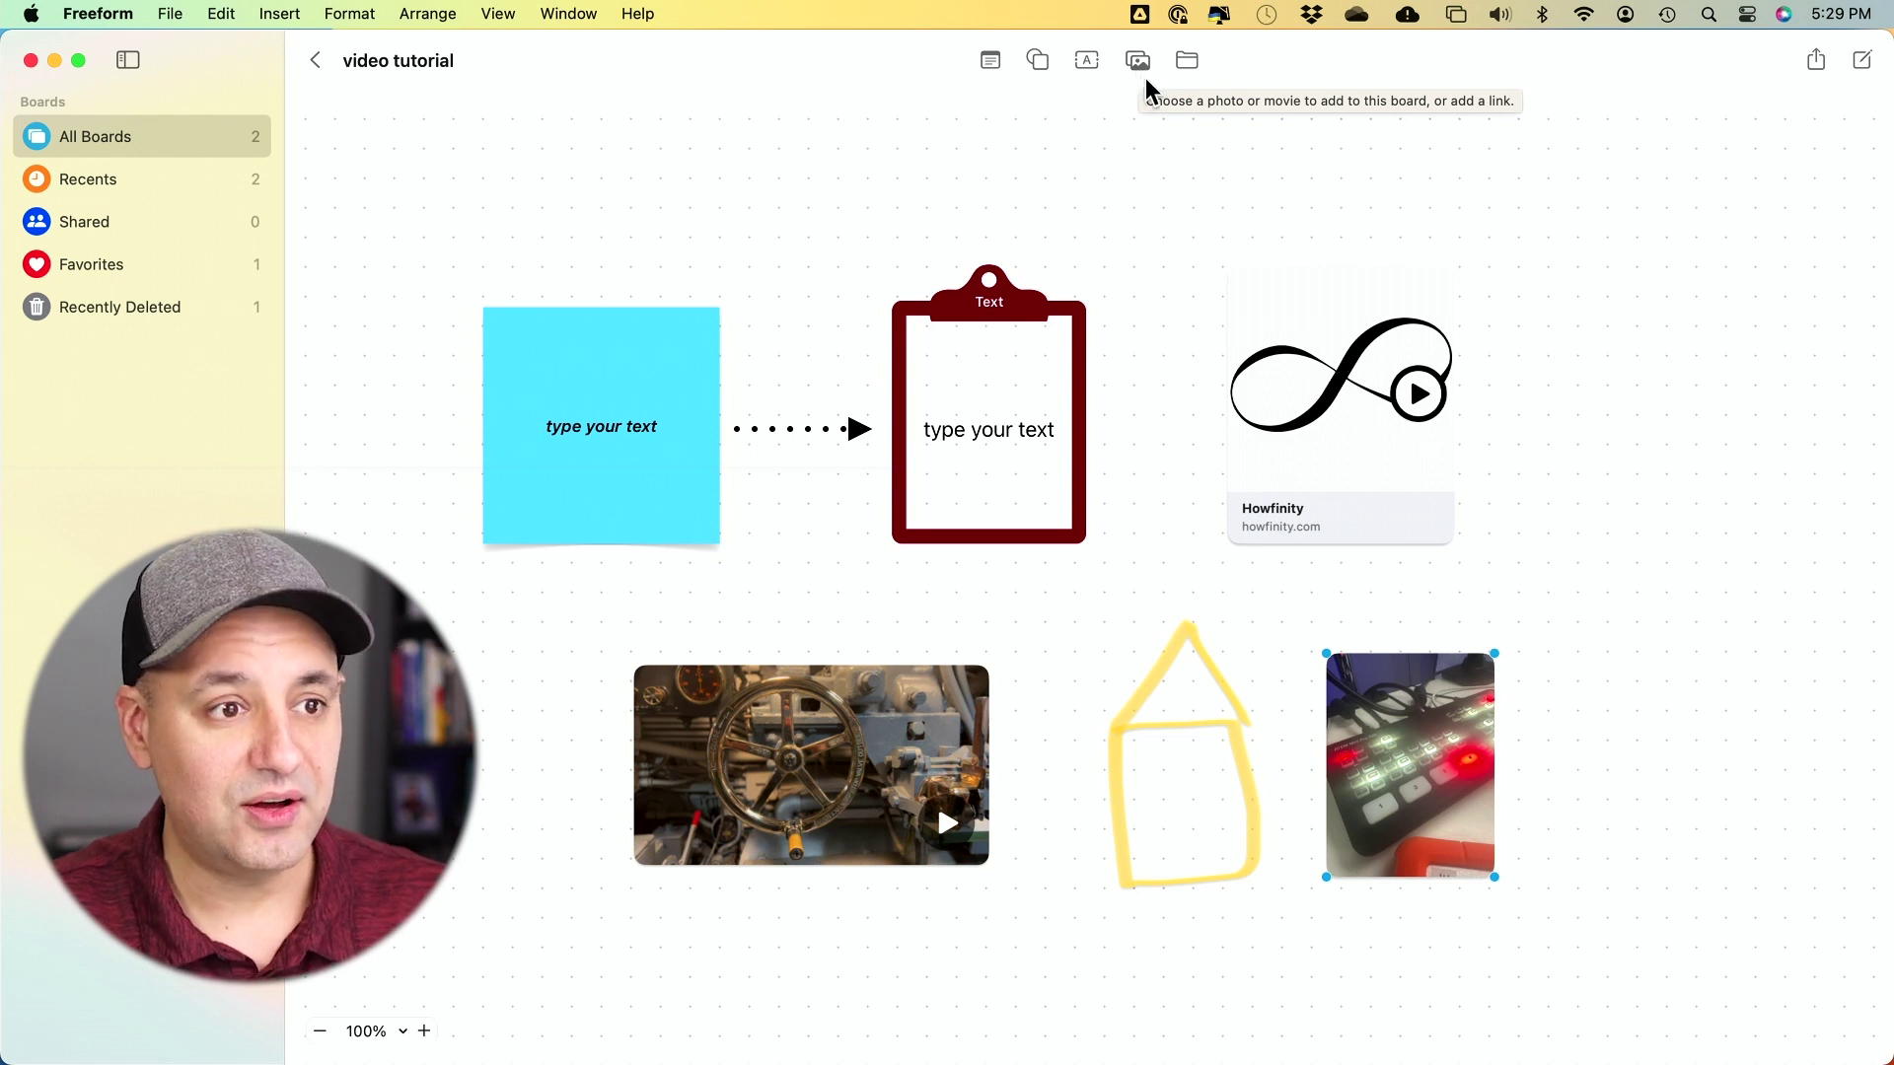
# Step: Give the mixer photo the accessibility description 'description'
pyautogui.rightClick(1576, 312)
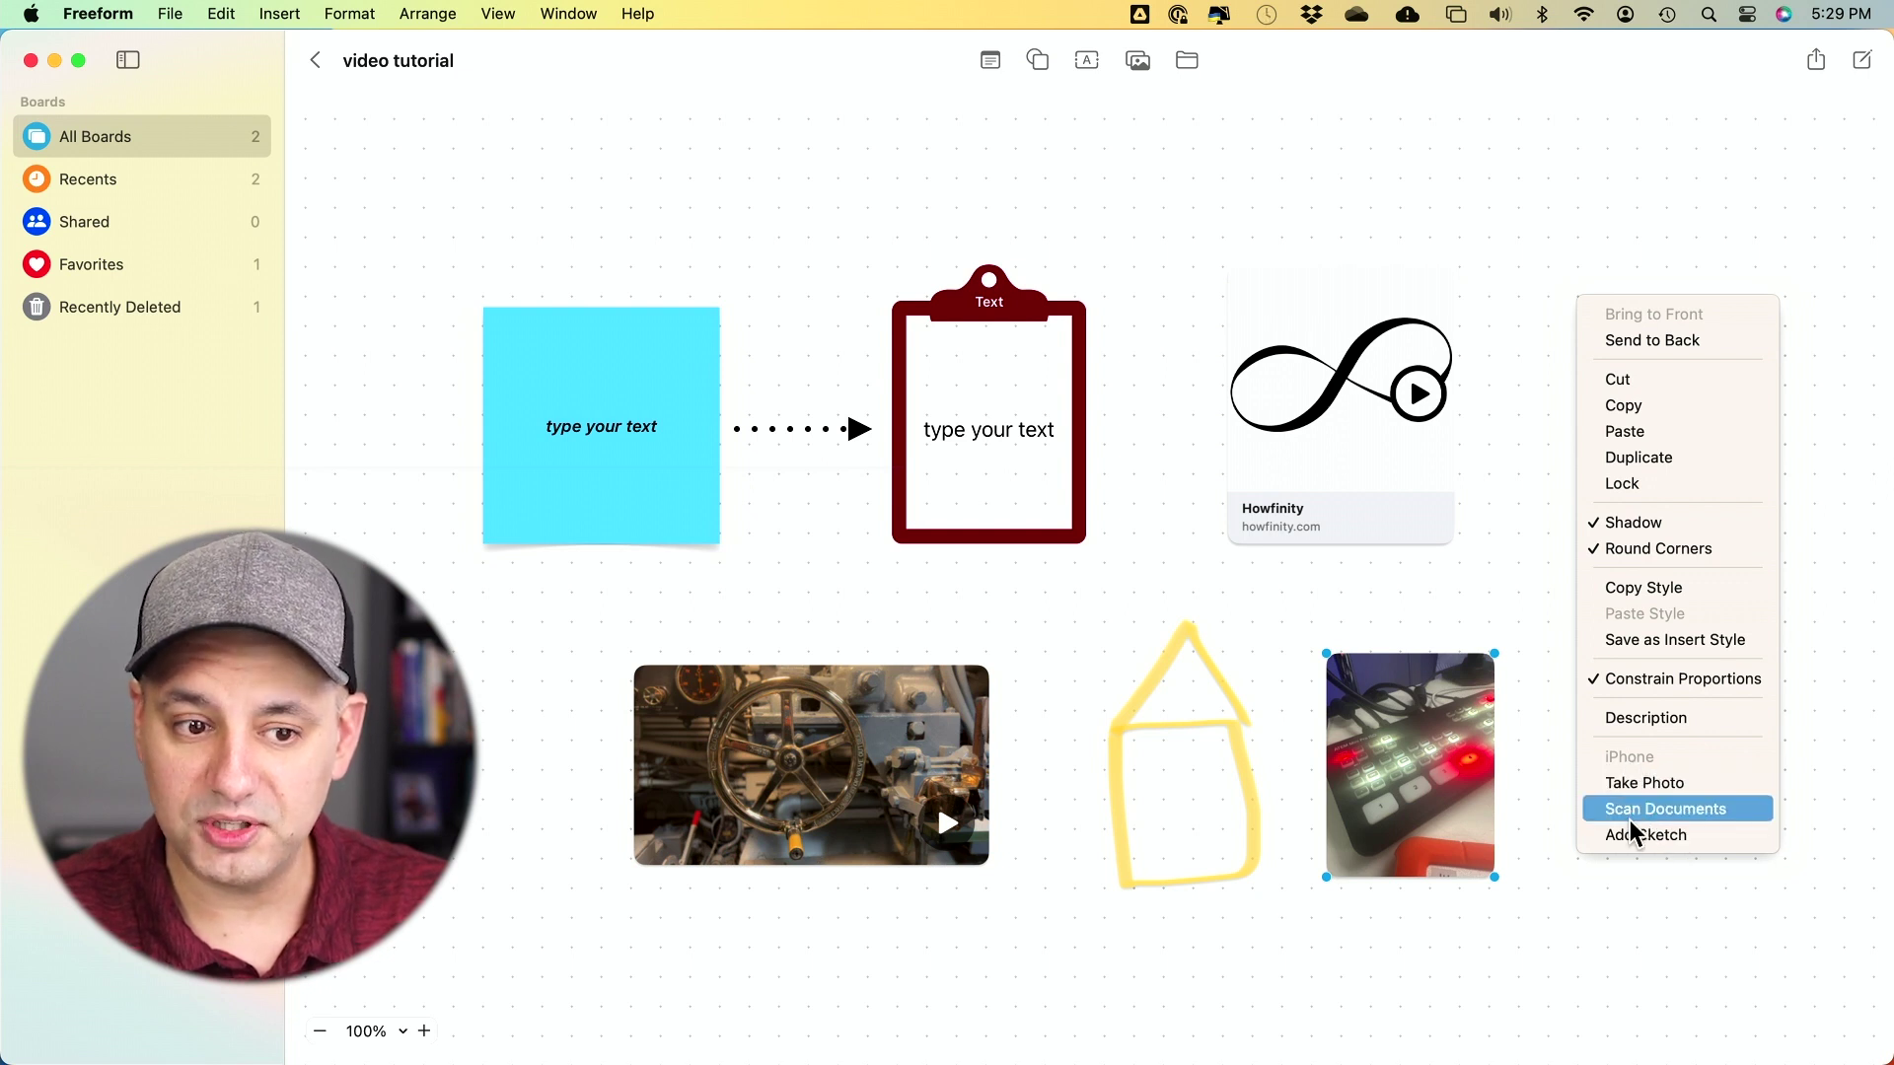
pyautogui.click(1637, 720)
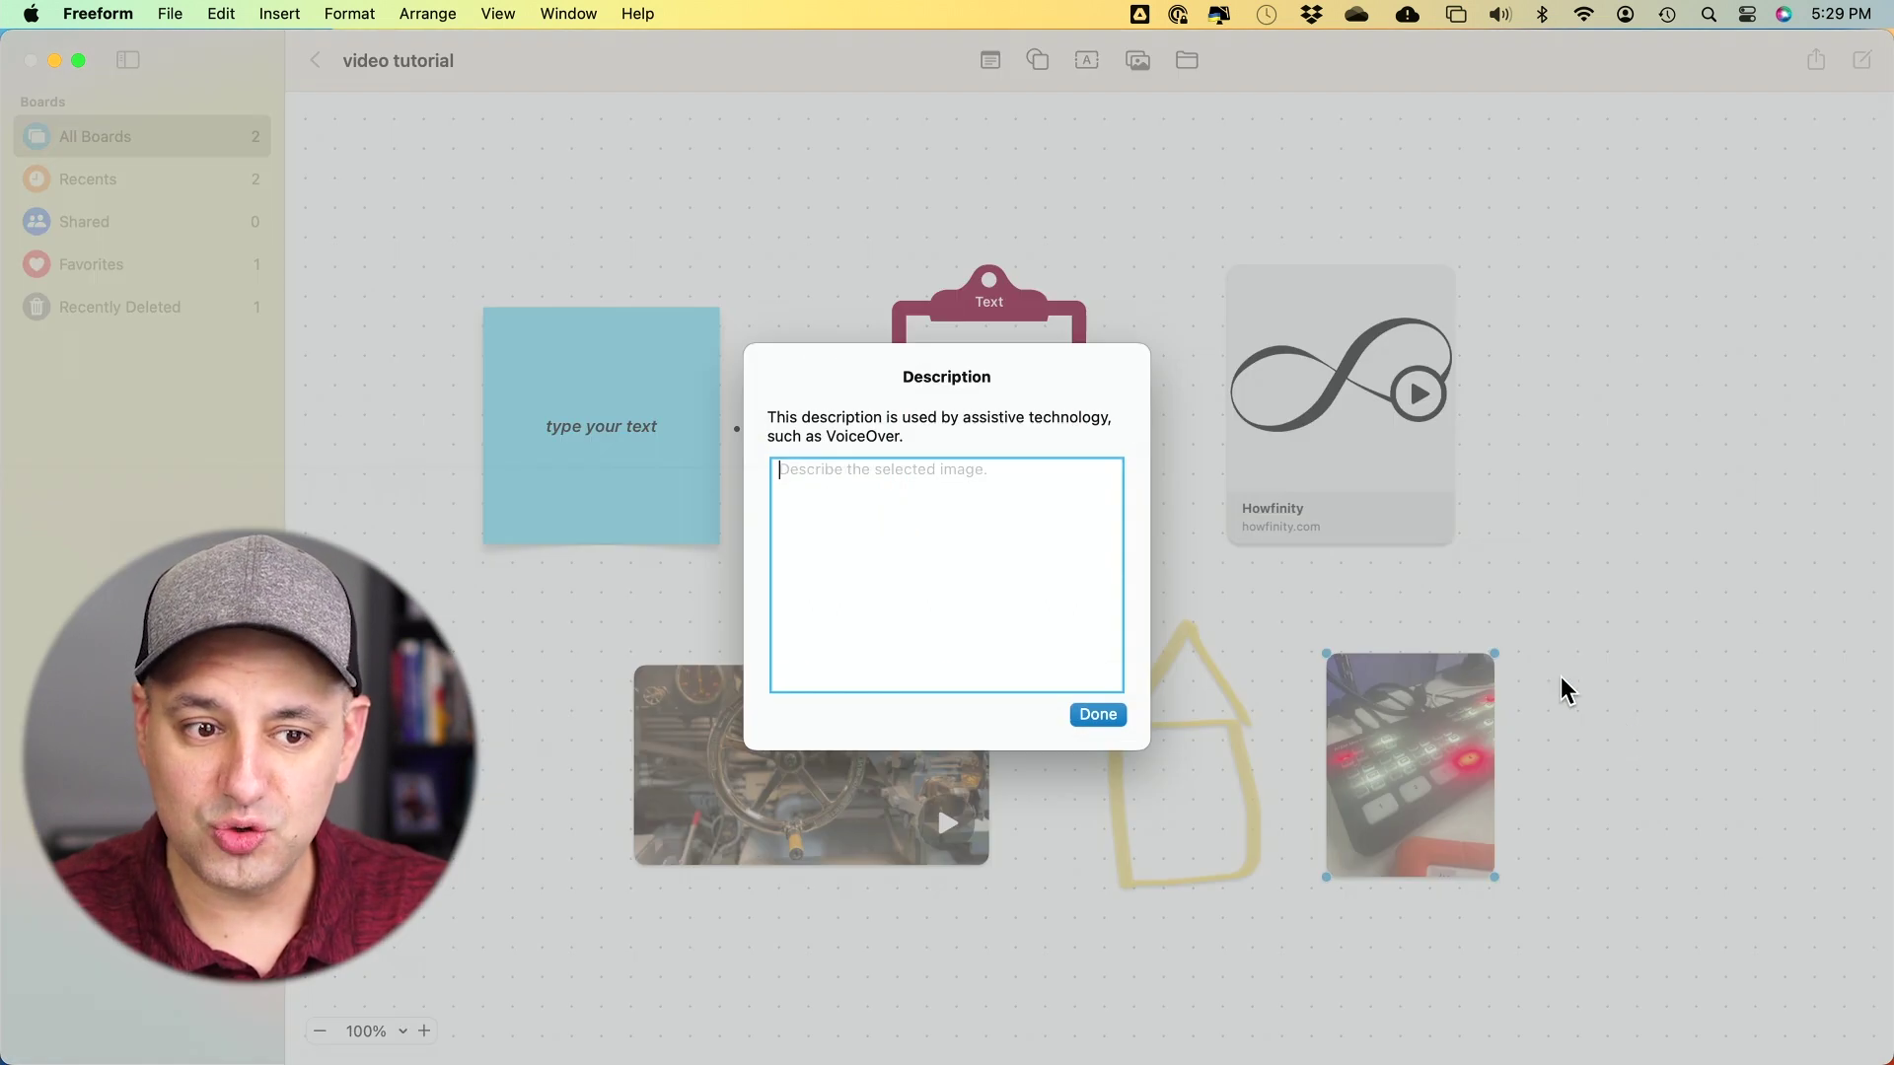
pyautogui.write('desc')
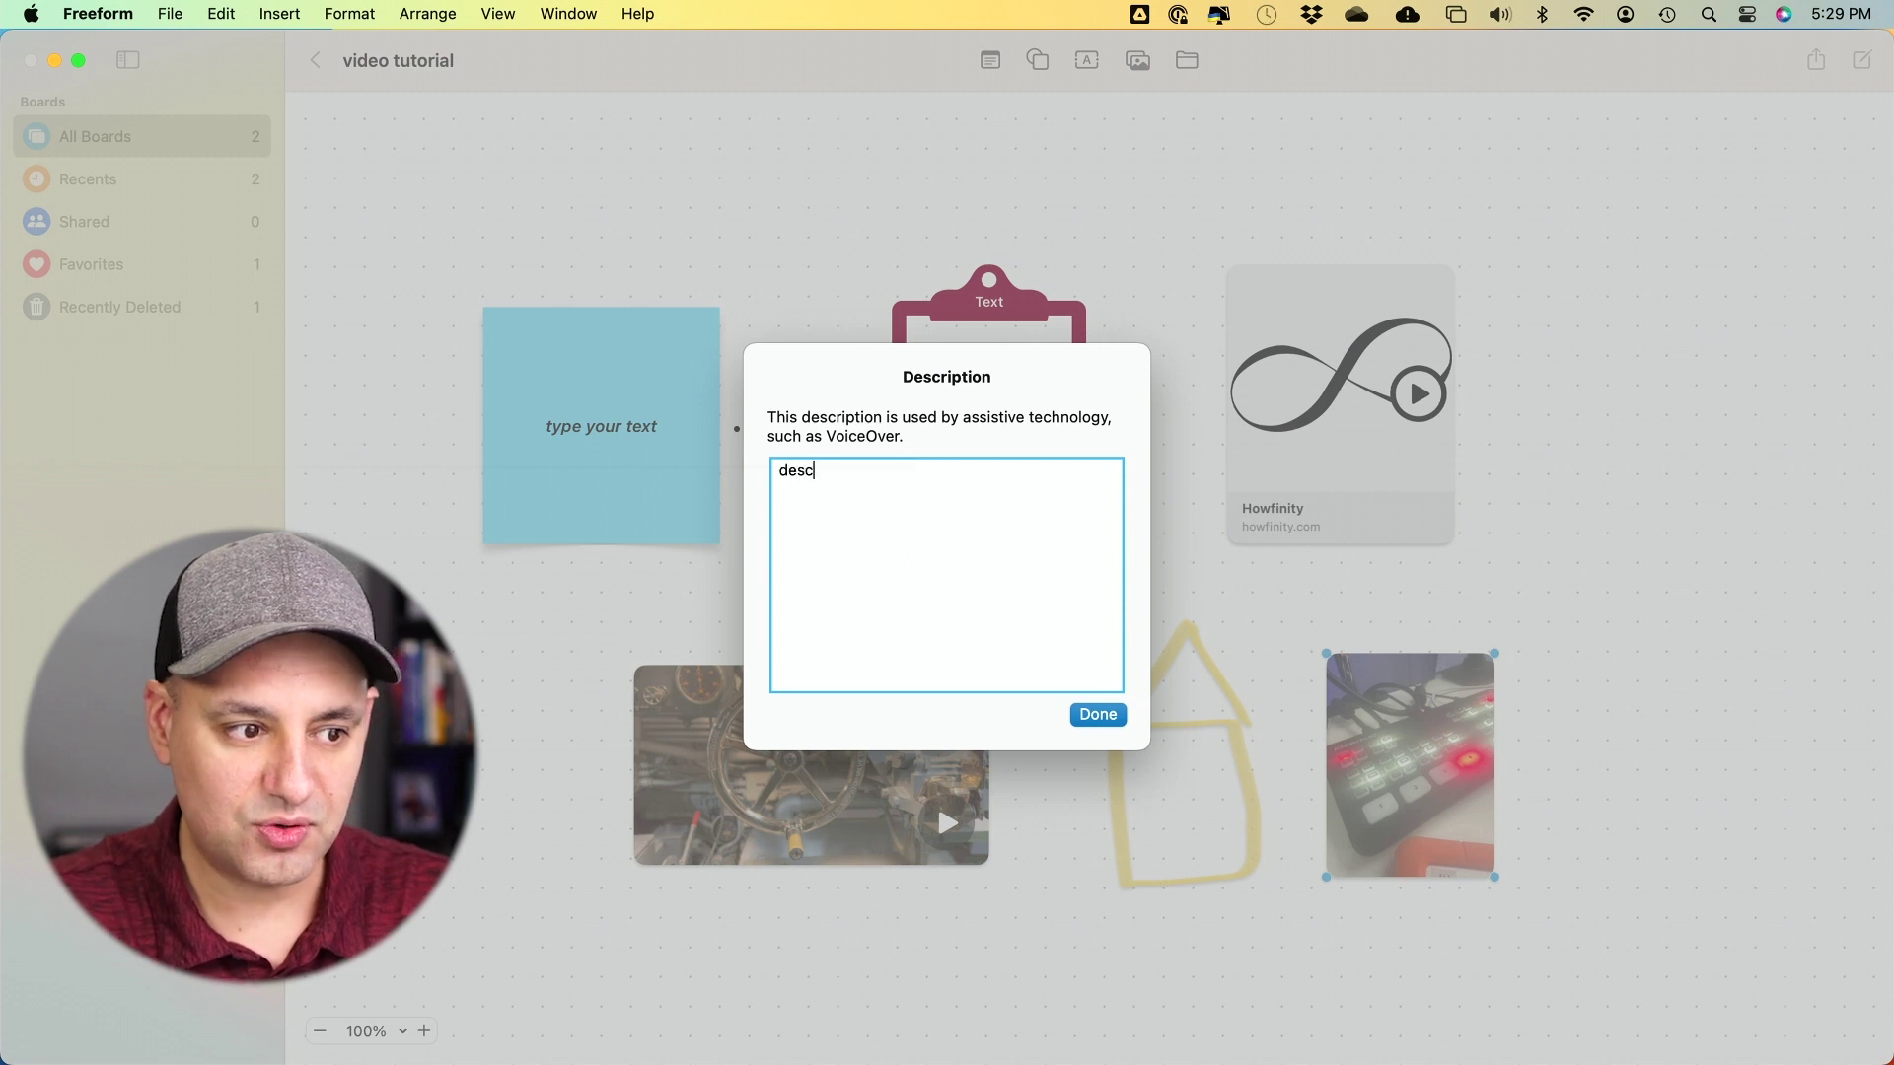
pyautogui.write('ription')
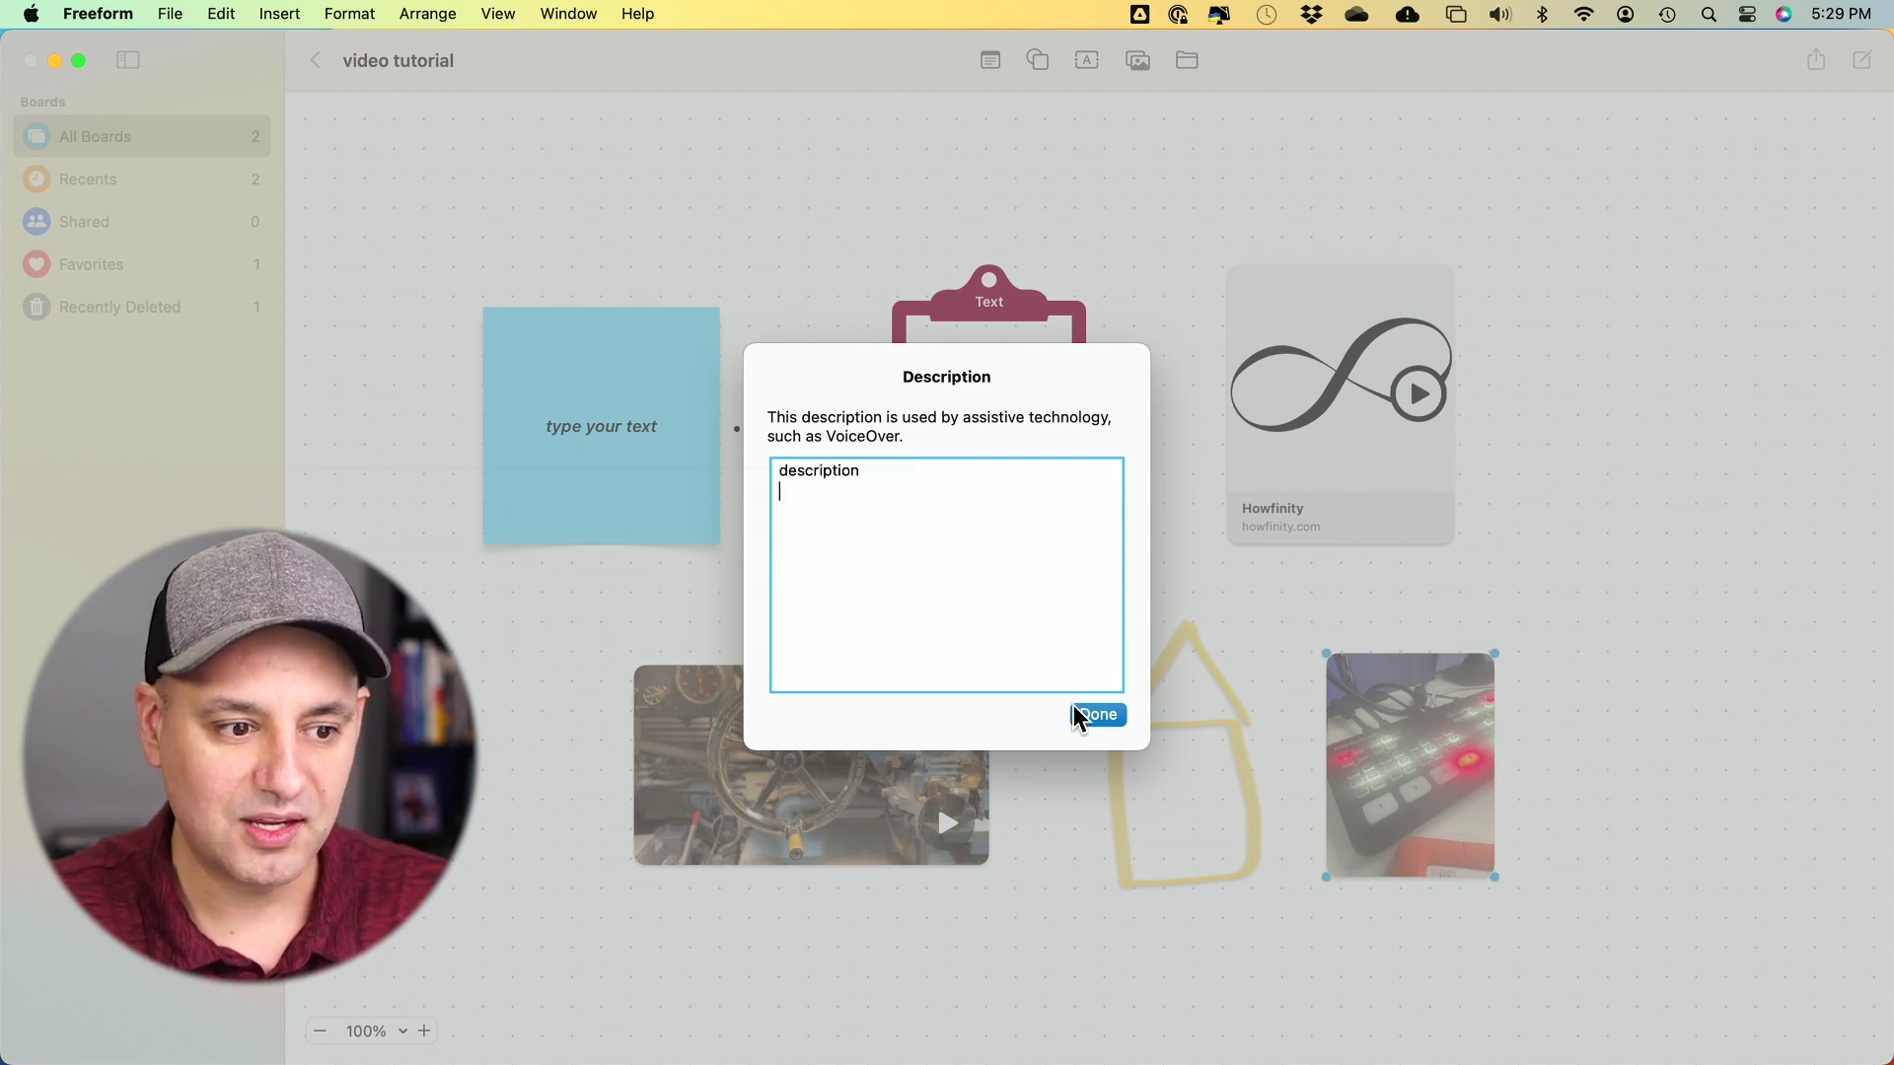
pyautogui.click(1093, 714)
# Step: Reopen the photo's description to verify it, then deselect the photo
pyautogui.hscroll(2, 1233, 750)
pyautogui.rightClick(1322, 690)
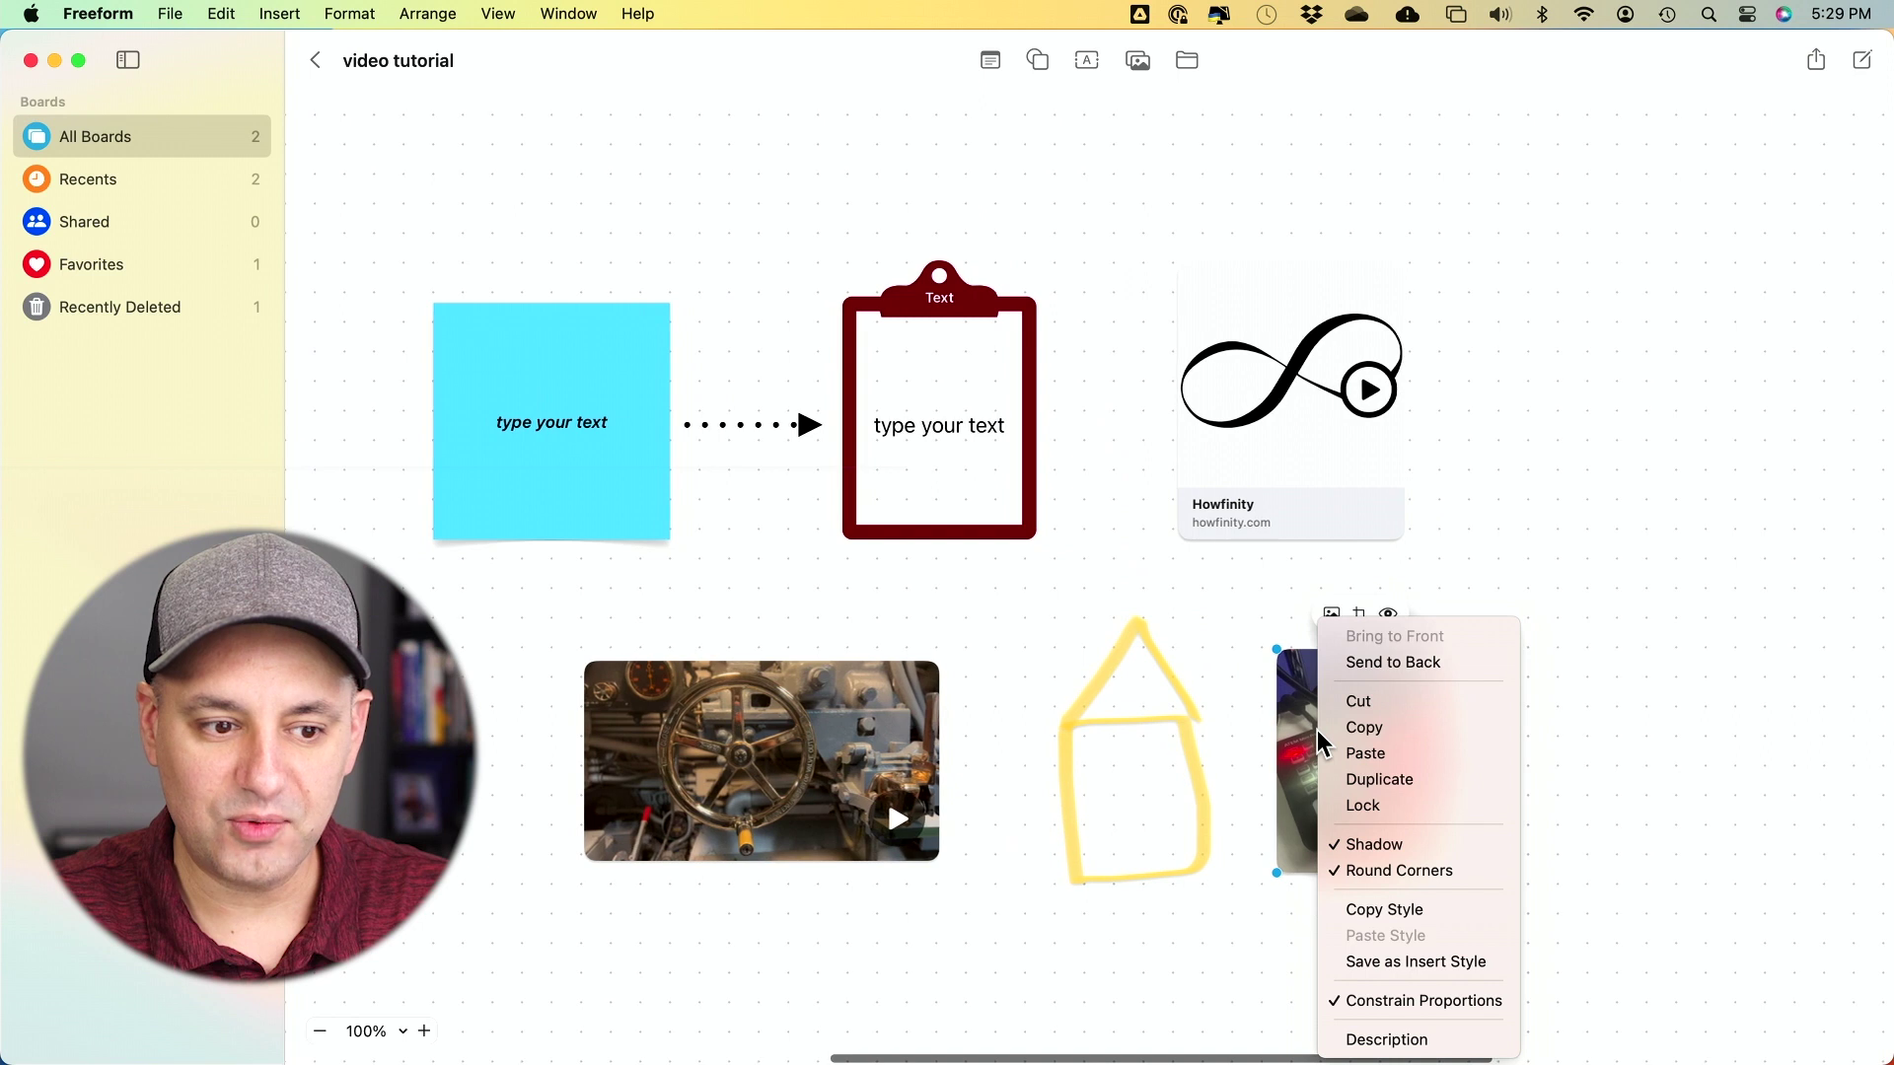
pyautogui.click(1381, 1040)
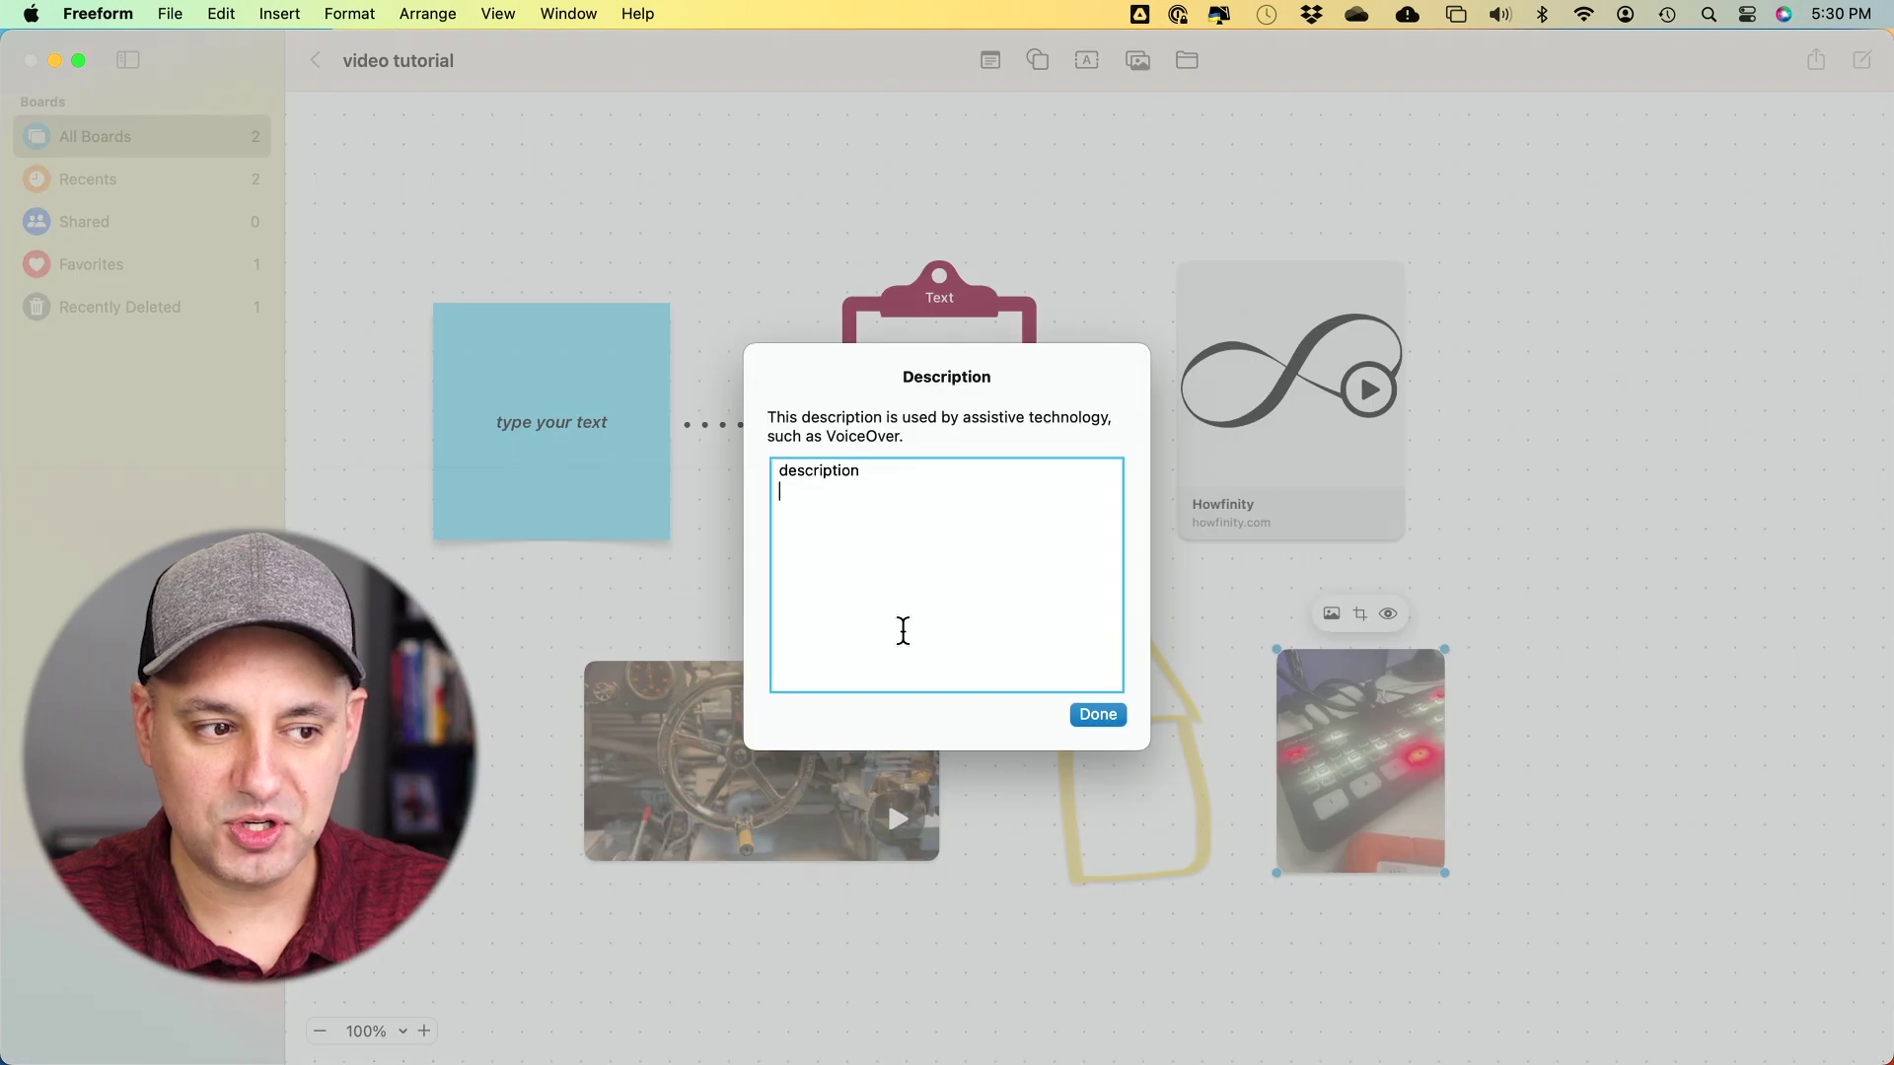
pyautogui.click(1102, 716)
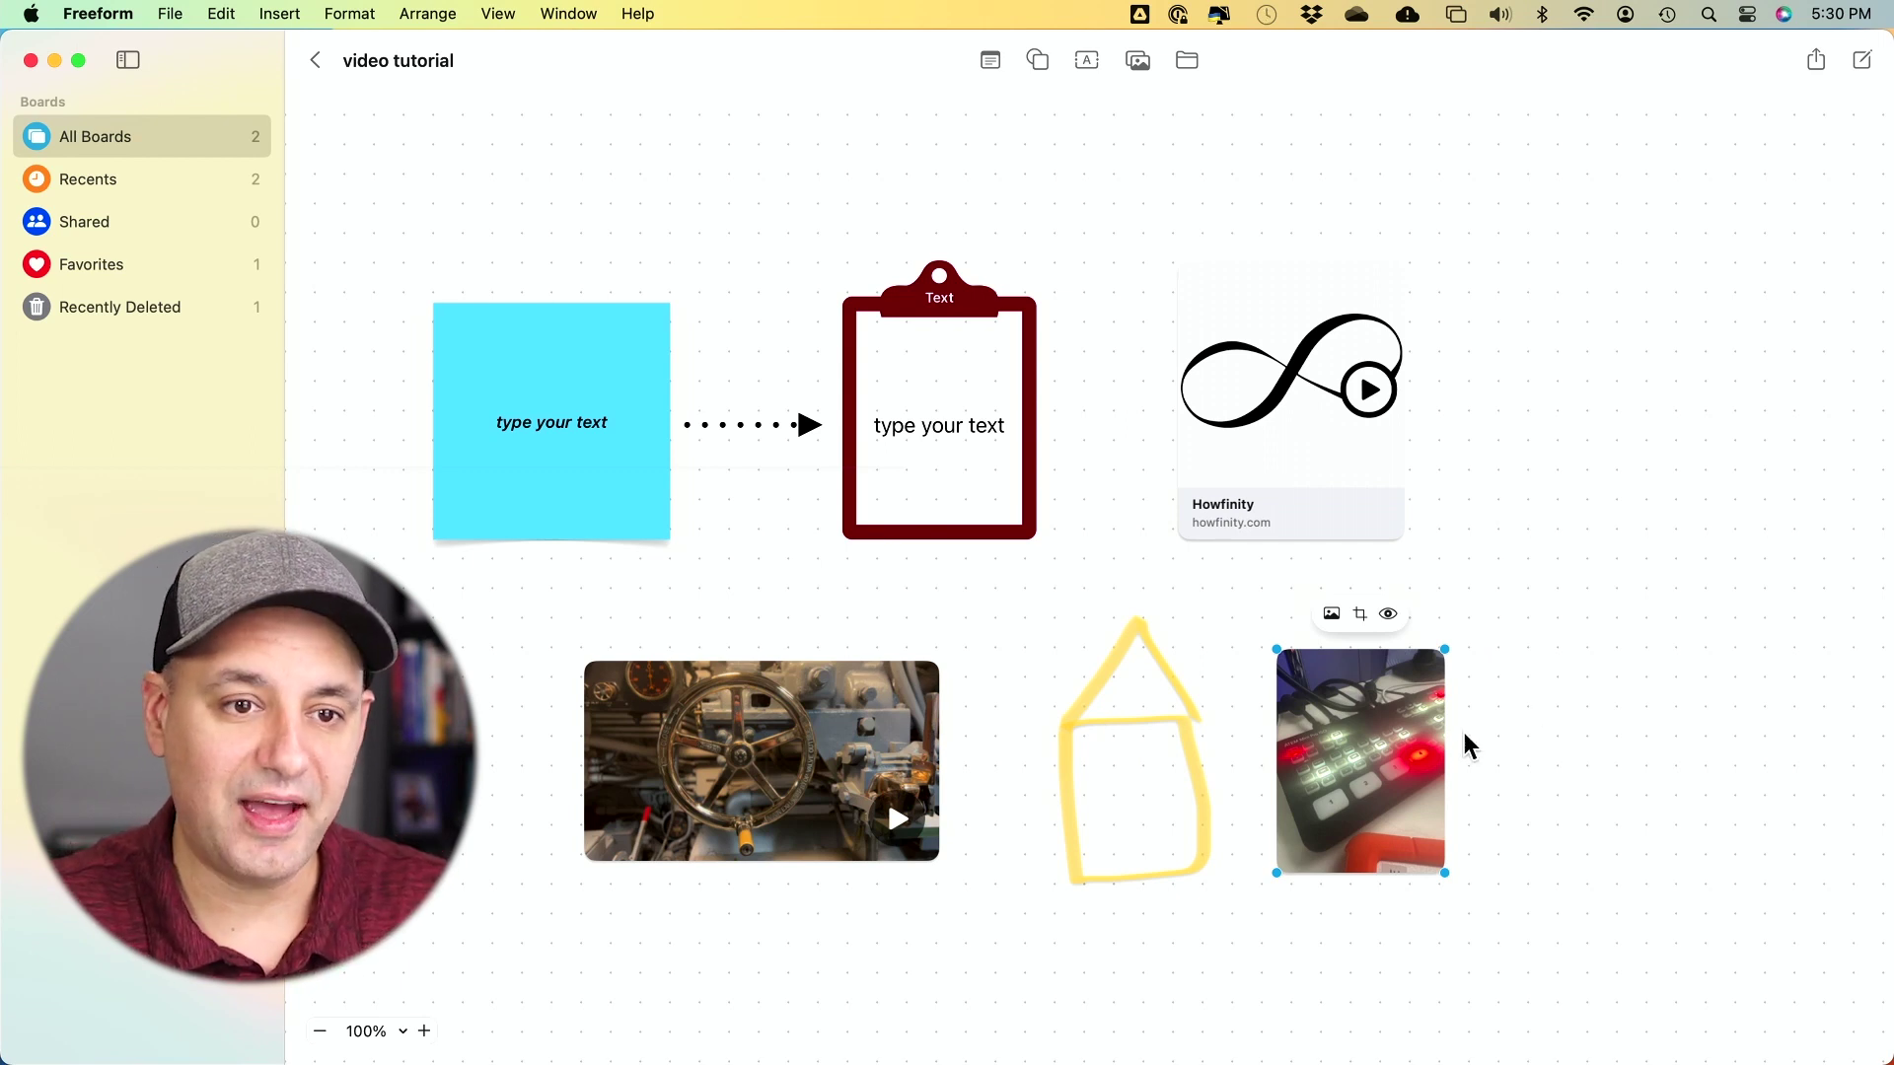
pyautogui.click(1573, 628)
# Step: Zoom the video tutorial board out to 75%
pyautogui.scroll(-2, 1528, 439)
pyautogui.hscroll(-2, 1528, 440)
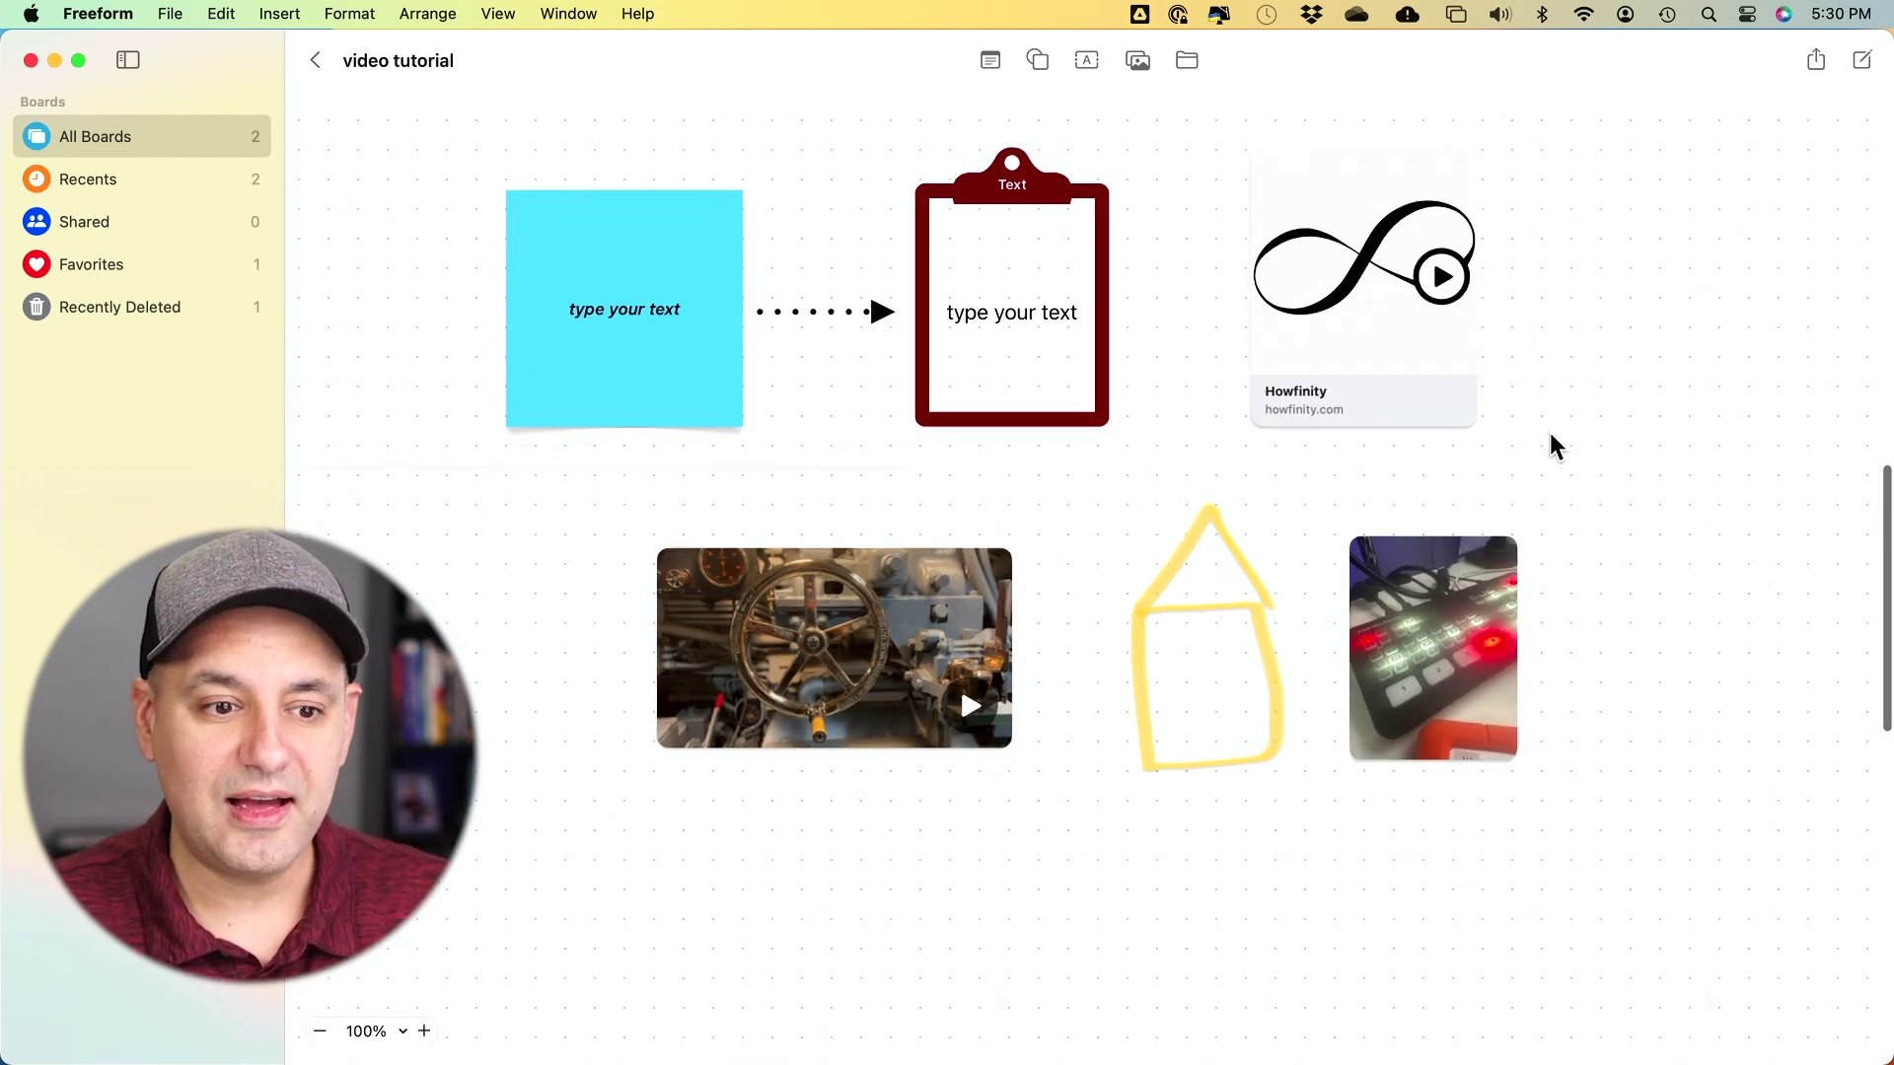
pyautogui.click(320, 1030)
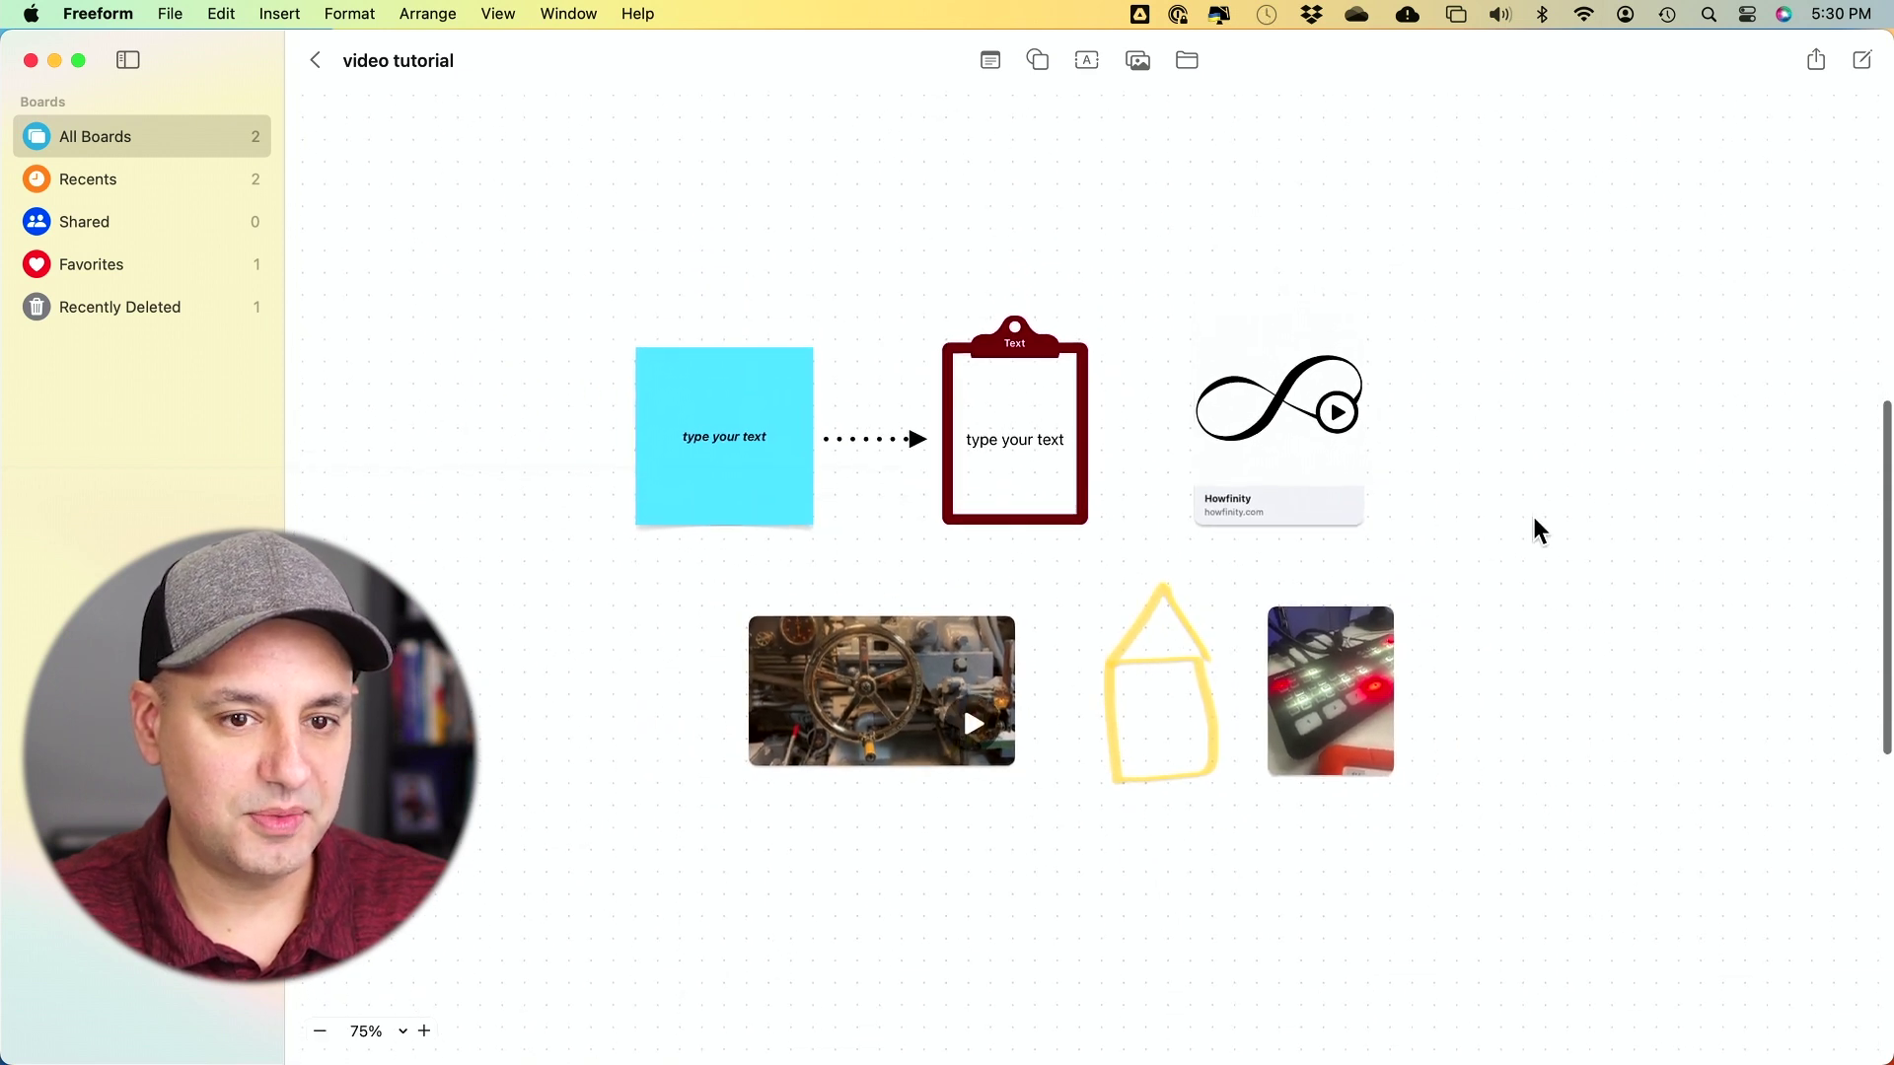
pyautogui.moveTo(1884, 470); pyautogui.dragTo(1872, 513)
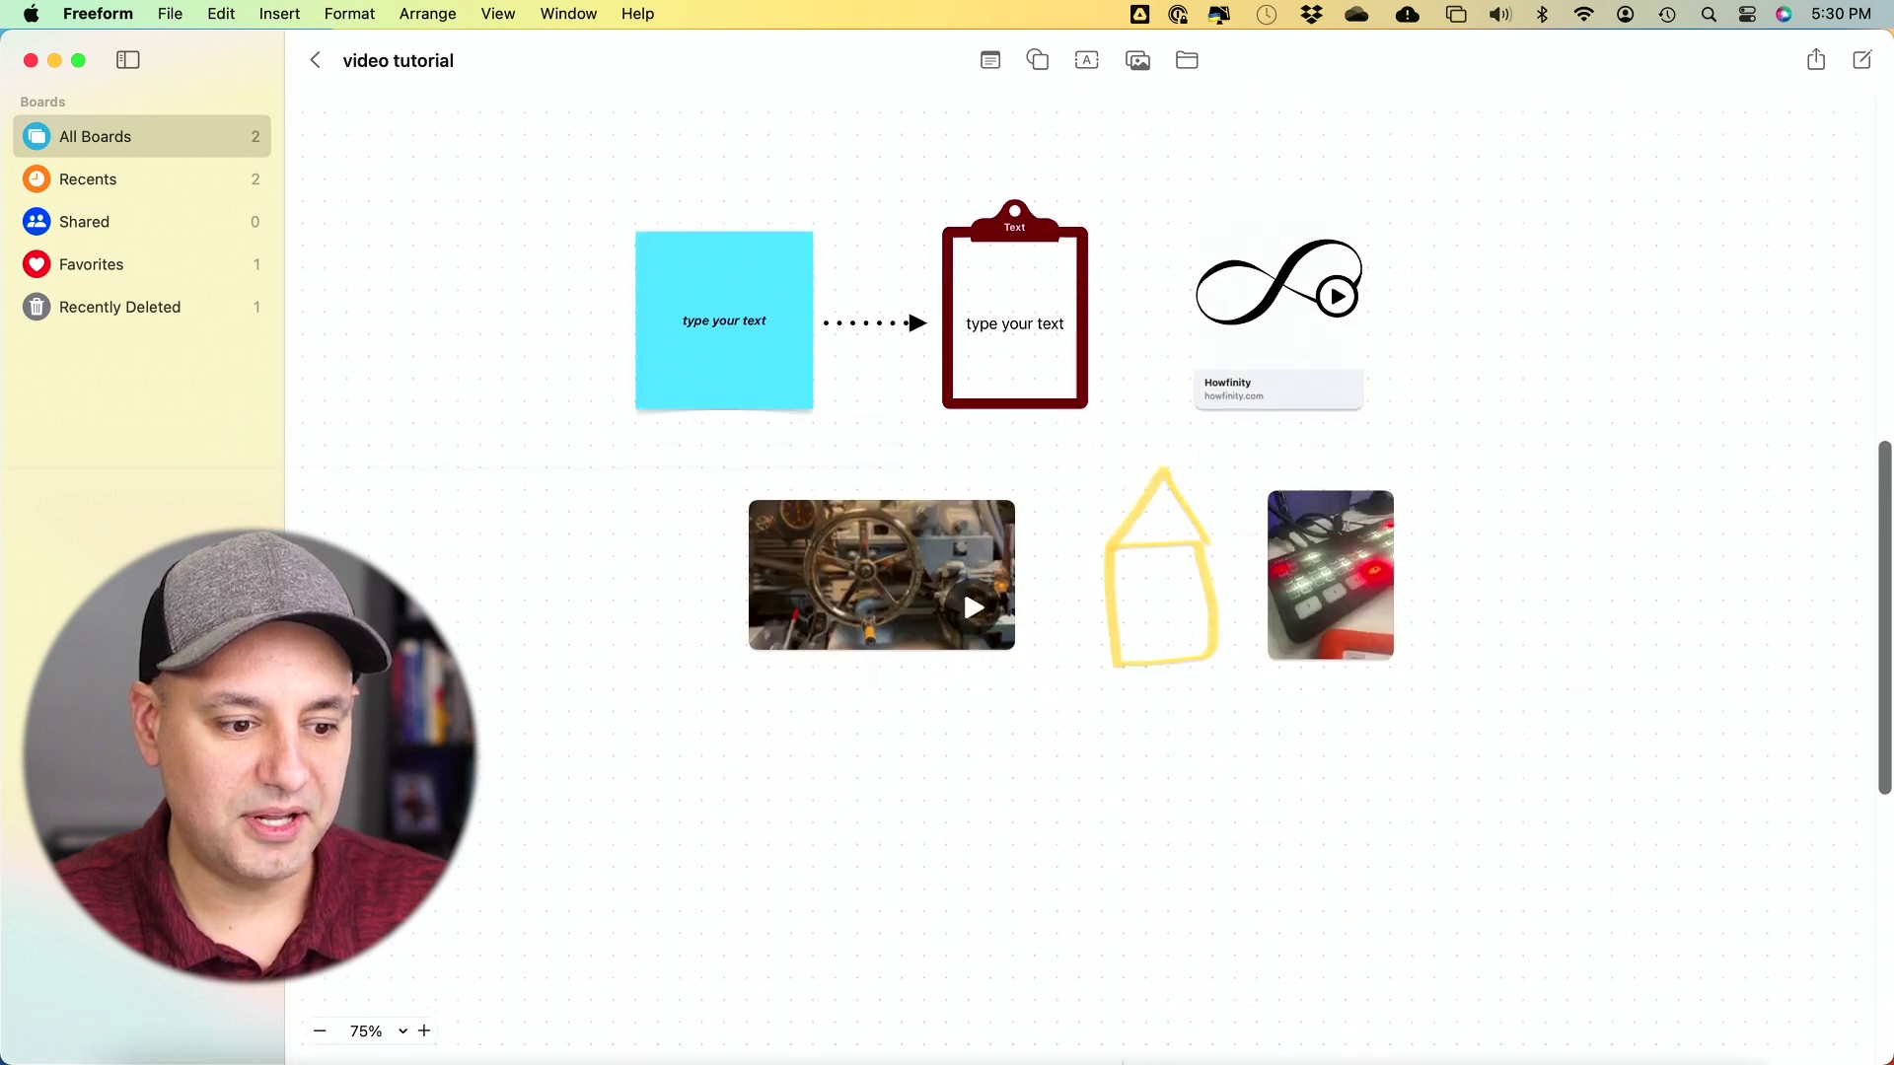
pyautogui.moveTo(1005, 1057)
pyautogui.mouseDown()
pyautogui.moveTo(1058, 1058)
pyautogui.moveTo(942, 1057)
pyautogui.moveTo(1042, 1060)
pyautogui.mouseUp()
pyautogui.scroll(2, 1088, 845)
pyautogui.hscroll(-2, 1087, 845)
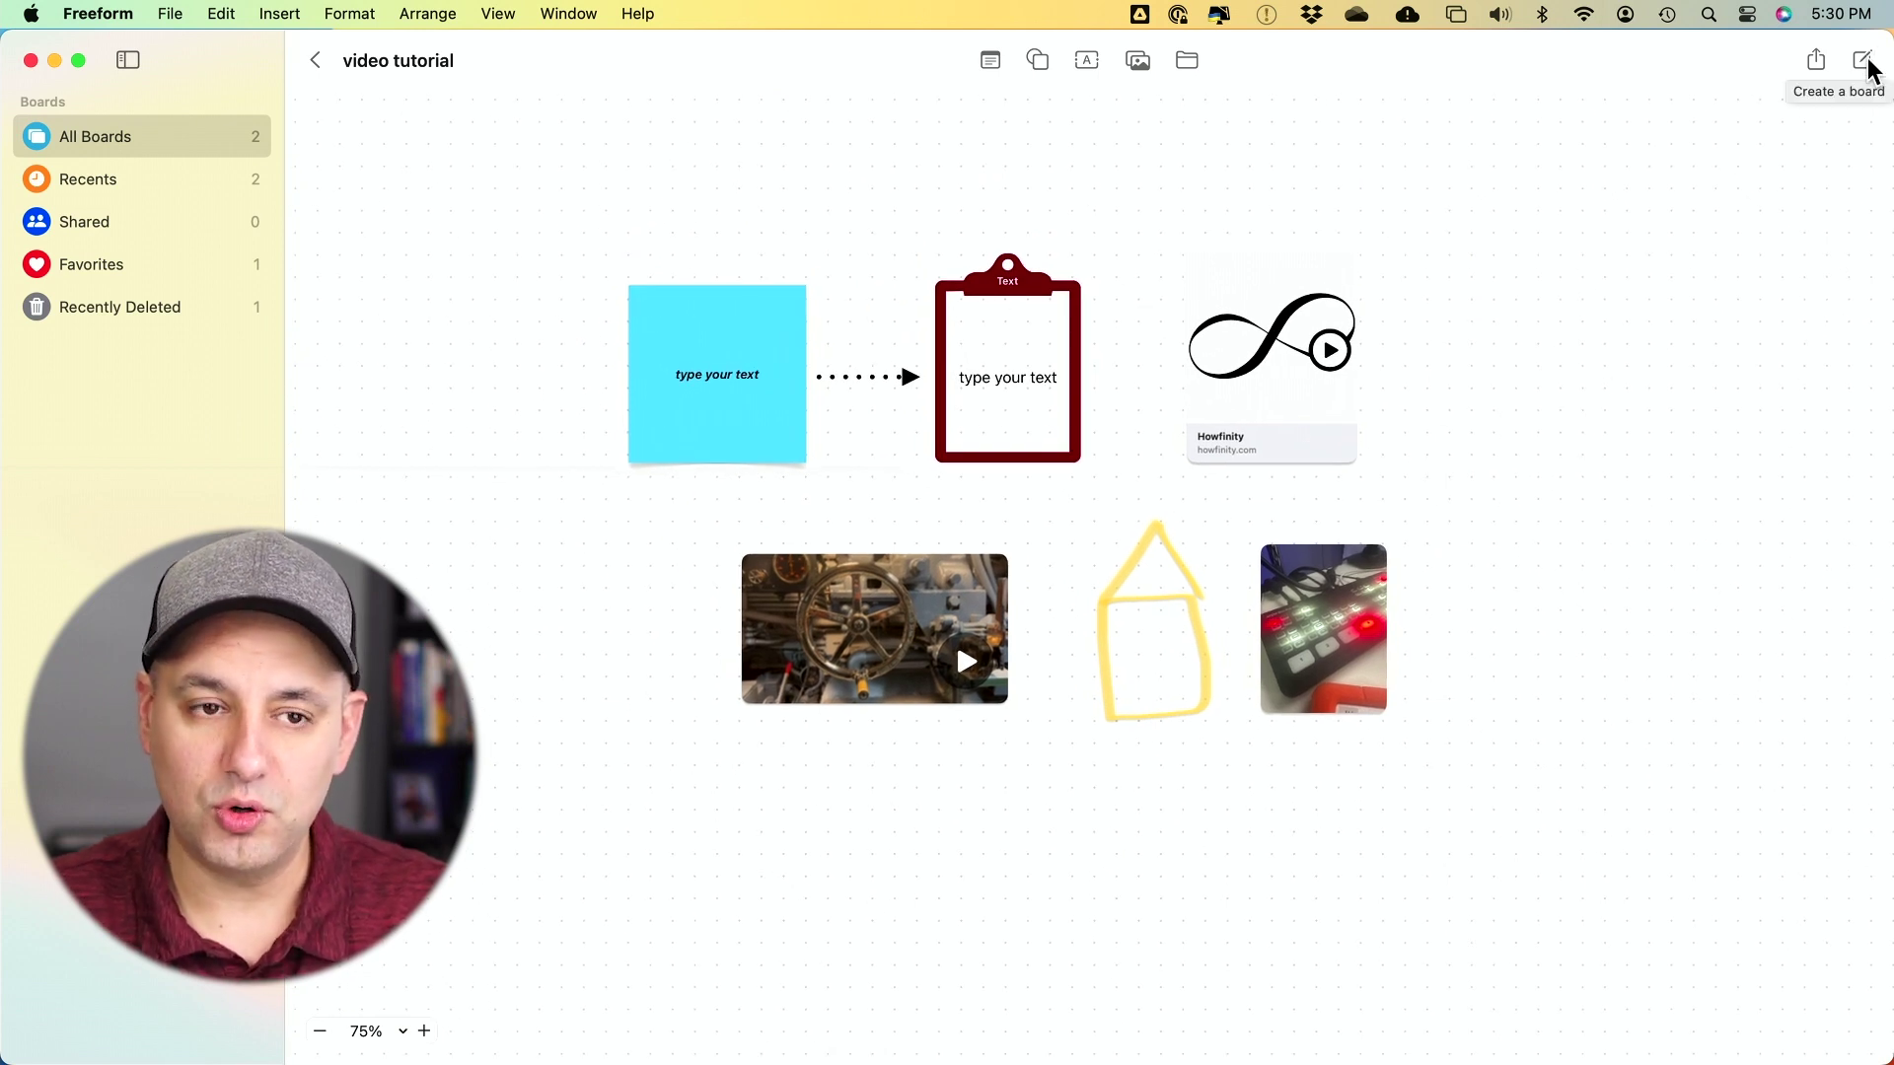
# Step: Create a new empty board, then return to the gallery and reopen the video tutorial board
pyautogui.click(1864, 61)
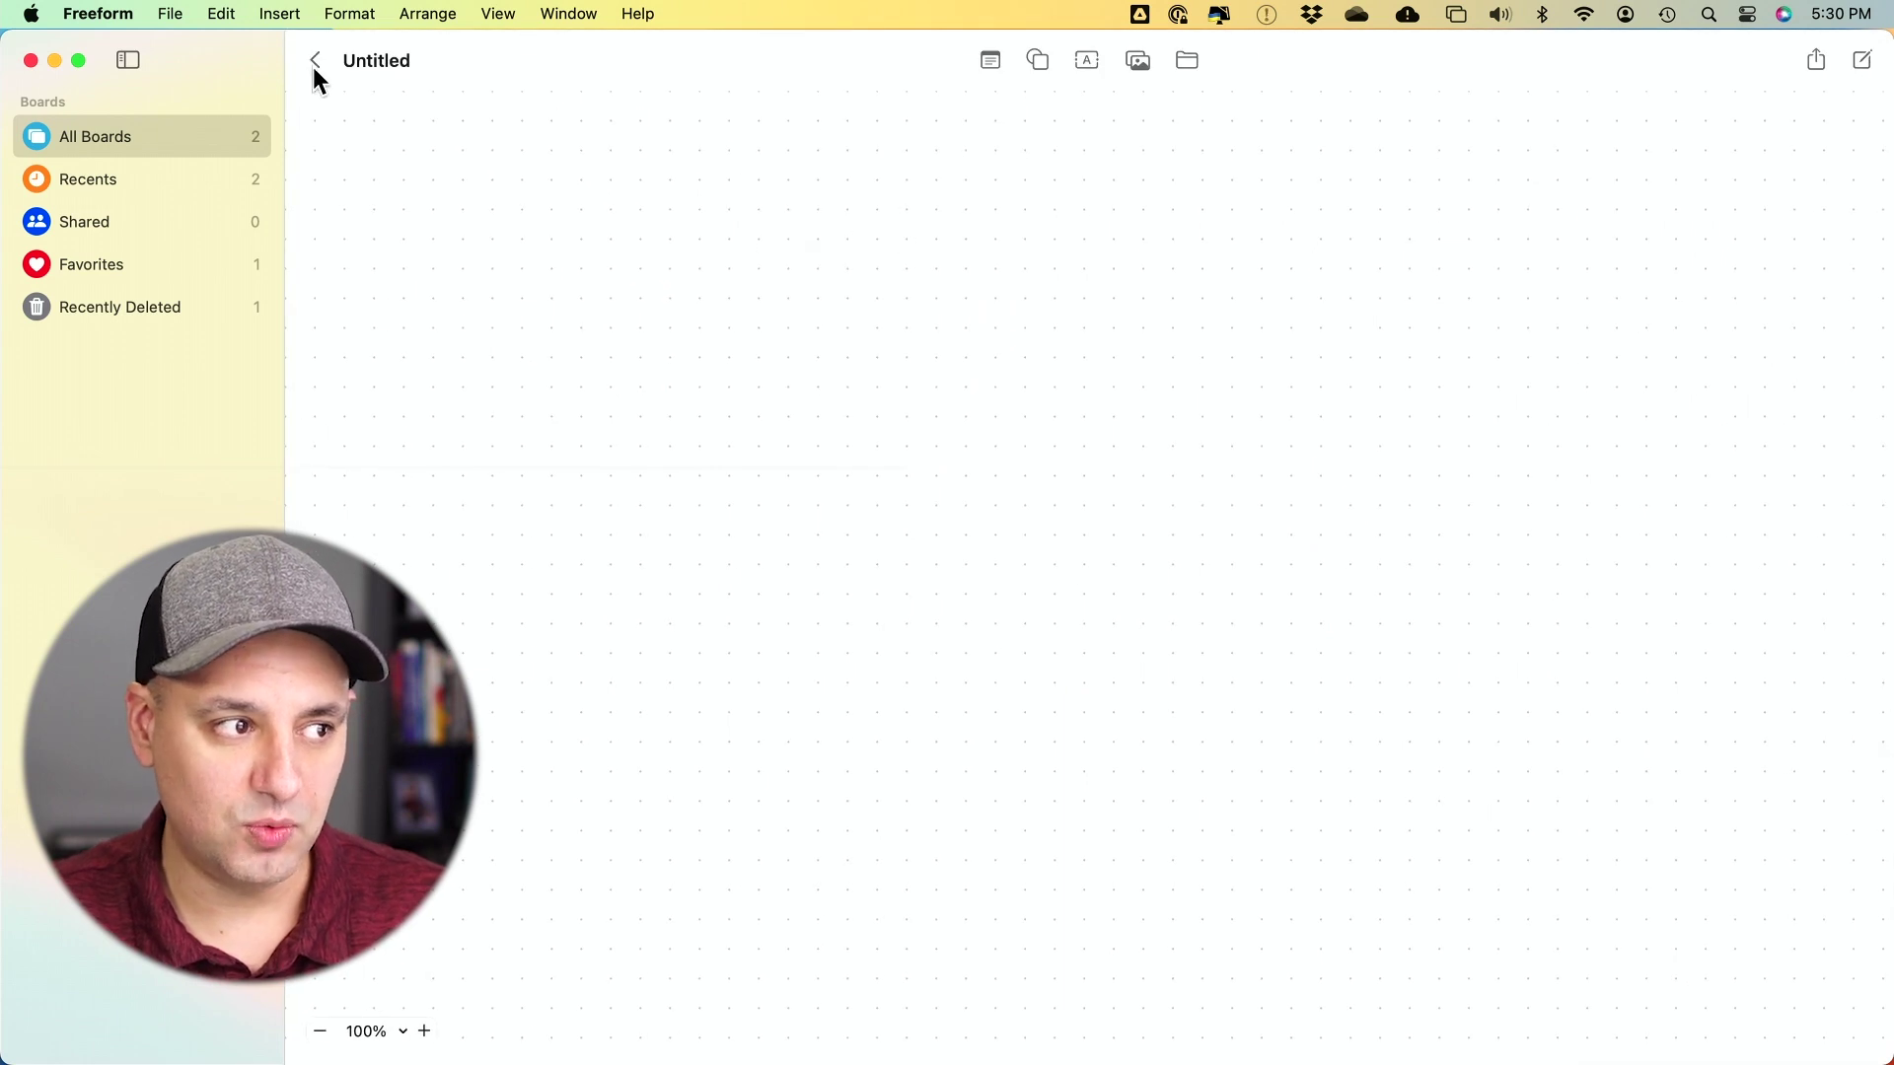
pyautogui.click(315, 60)
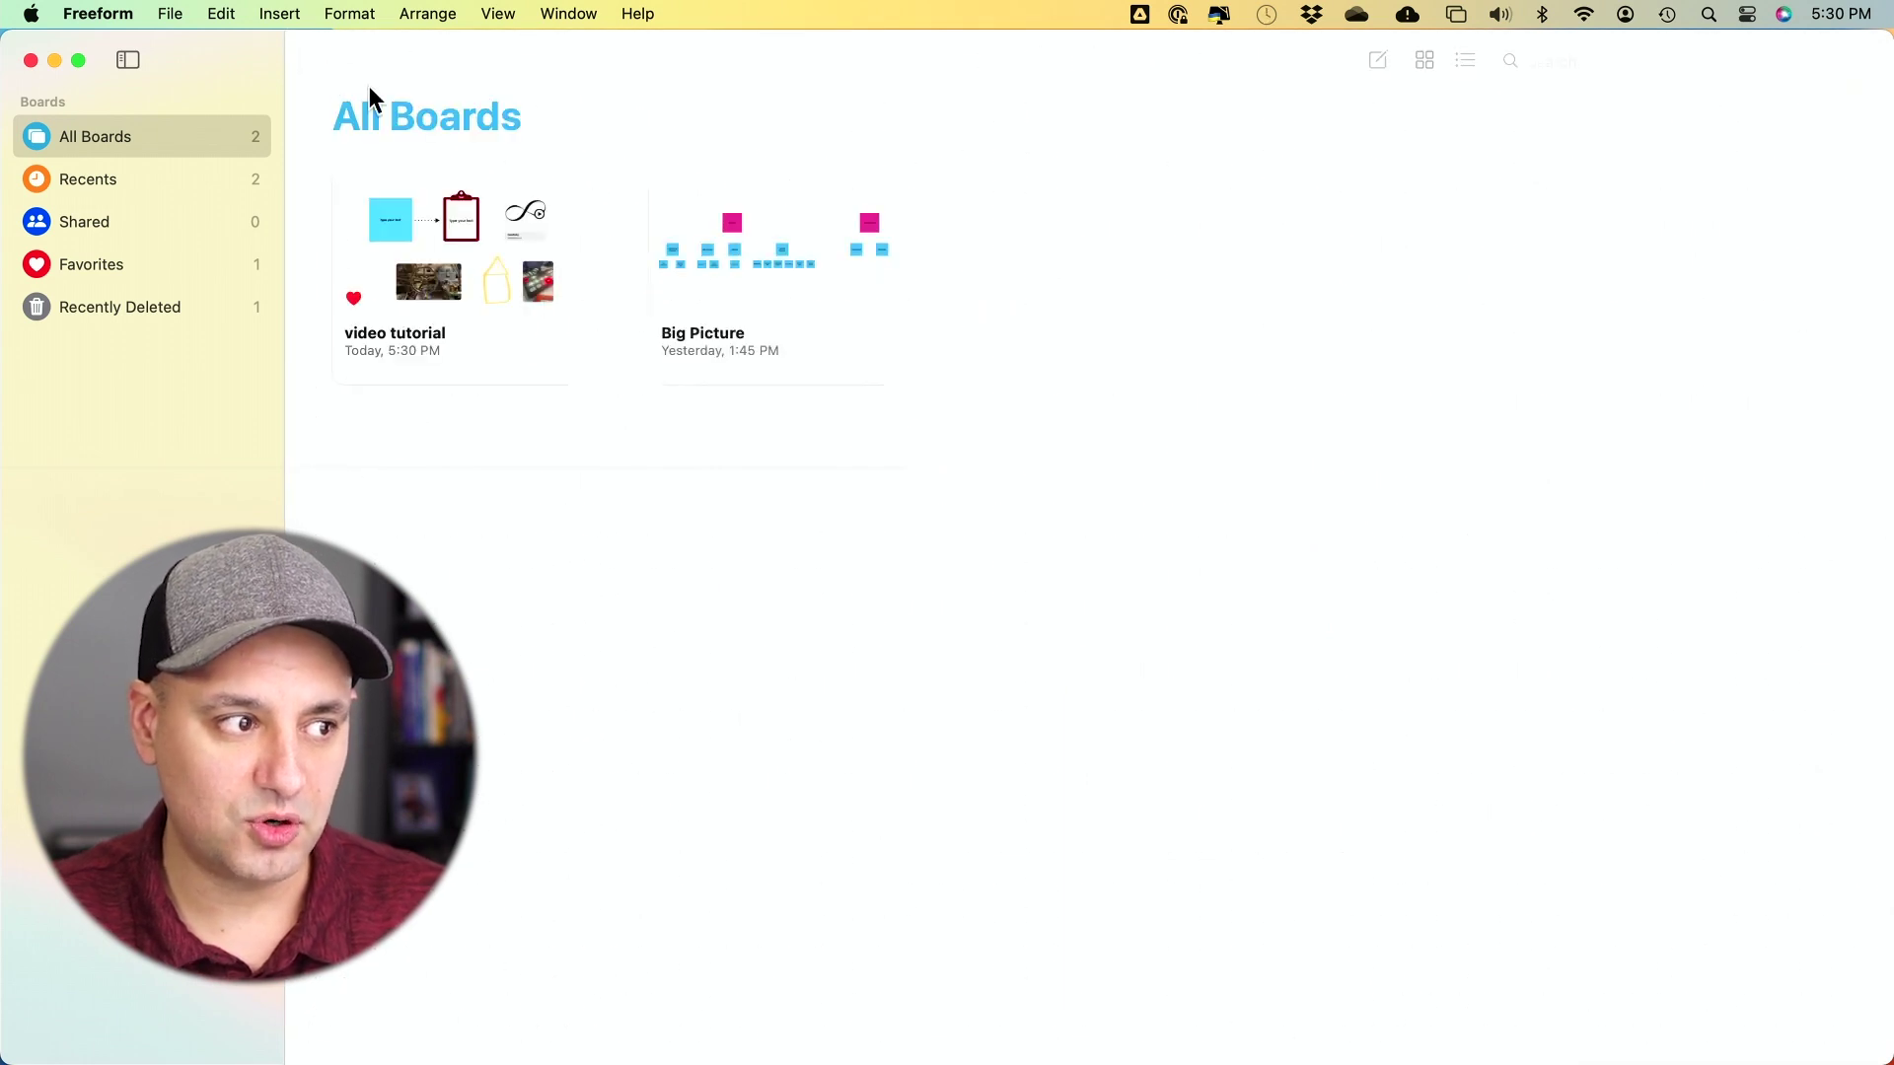
pyautogui.doubleClick(407, 369)
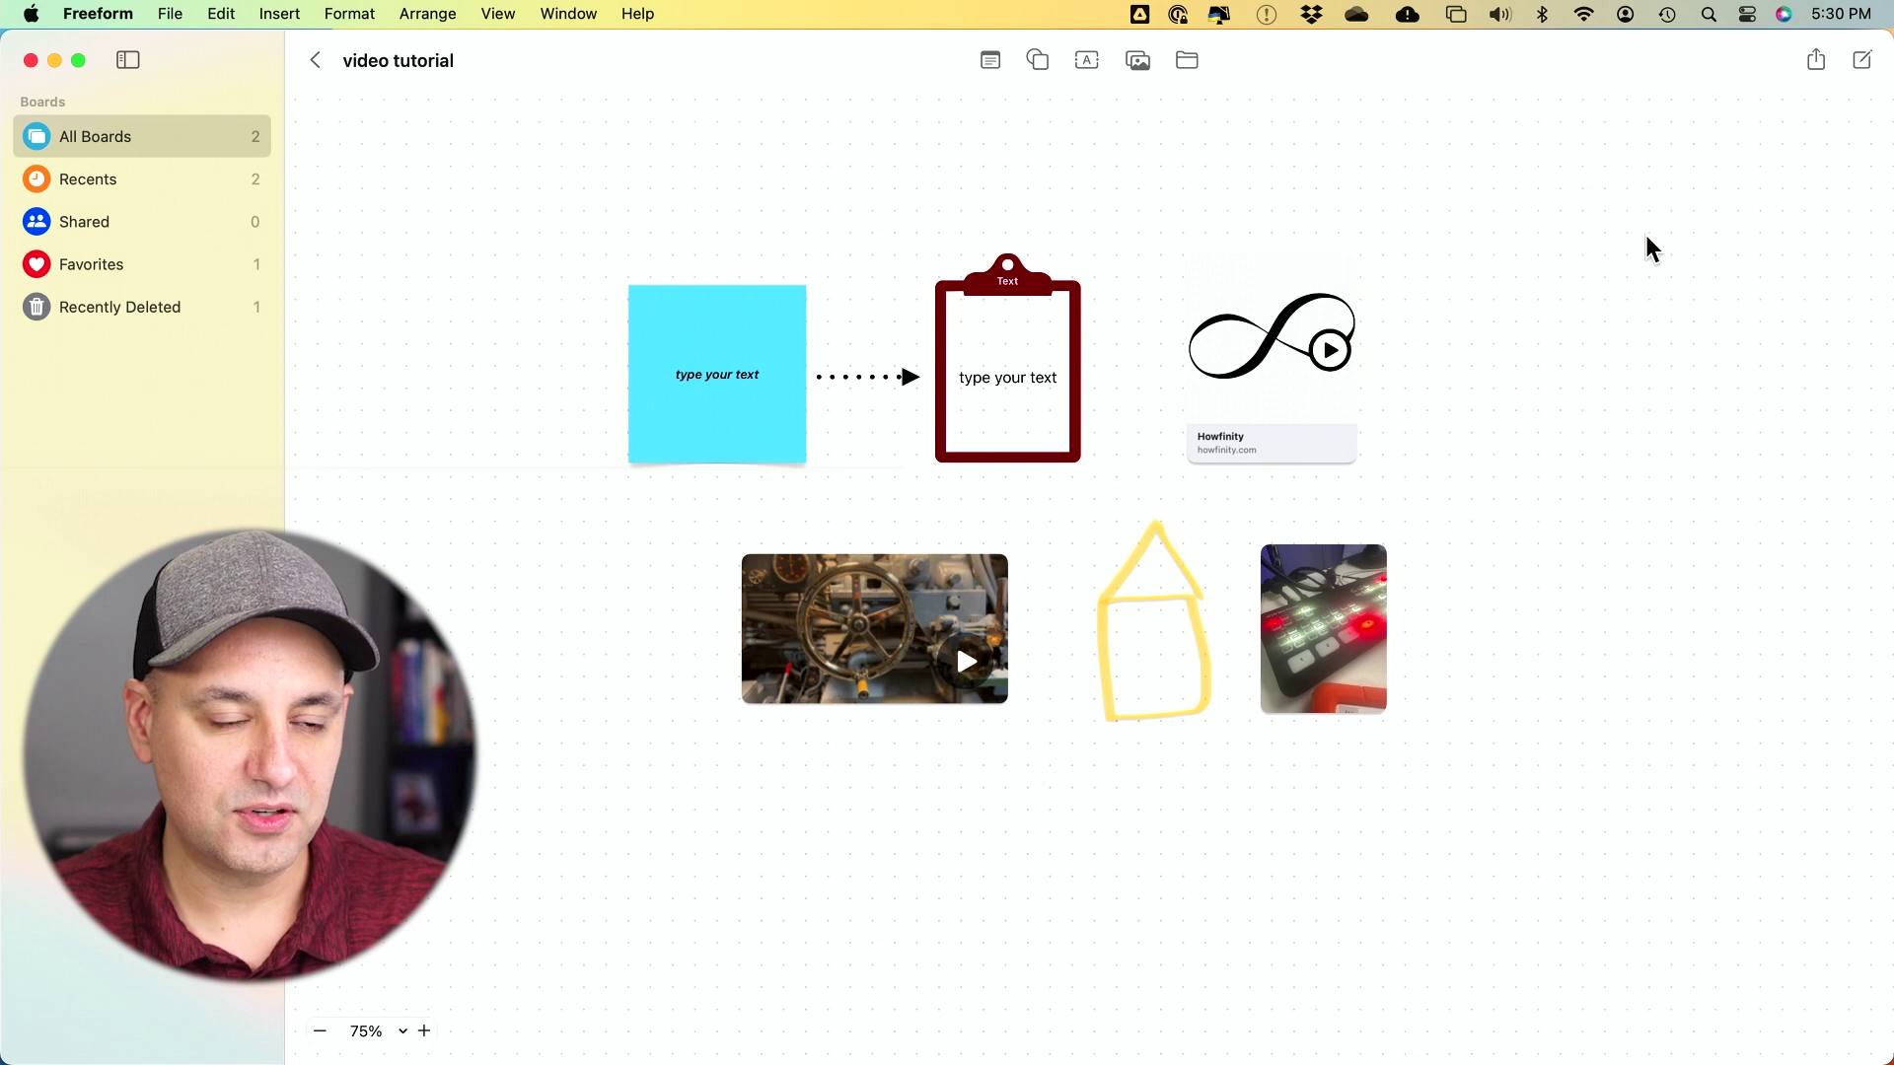
pyautogui.click(1812, 65)
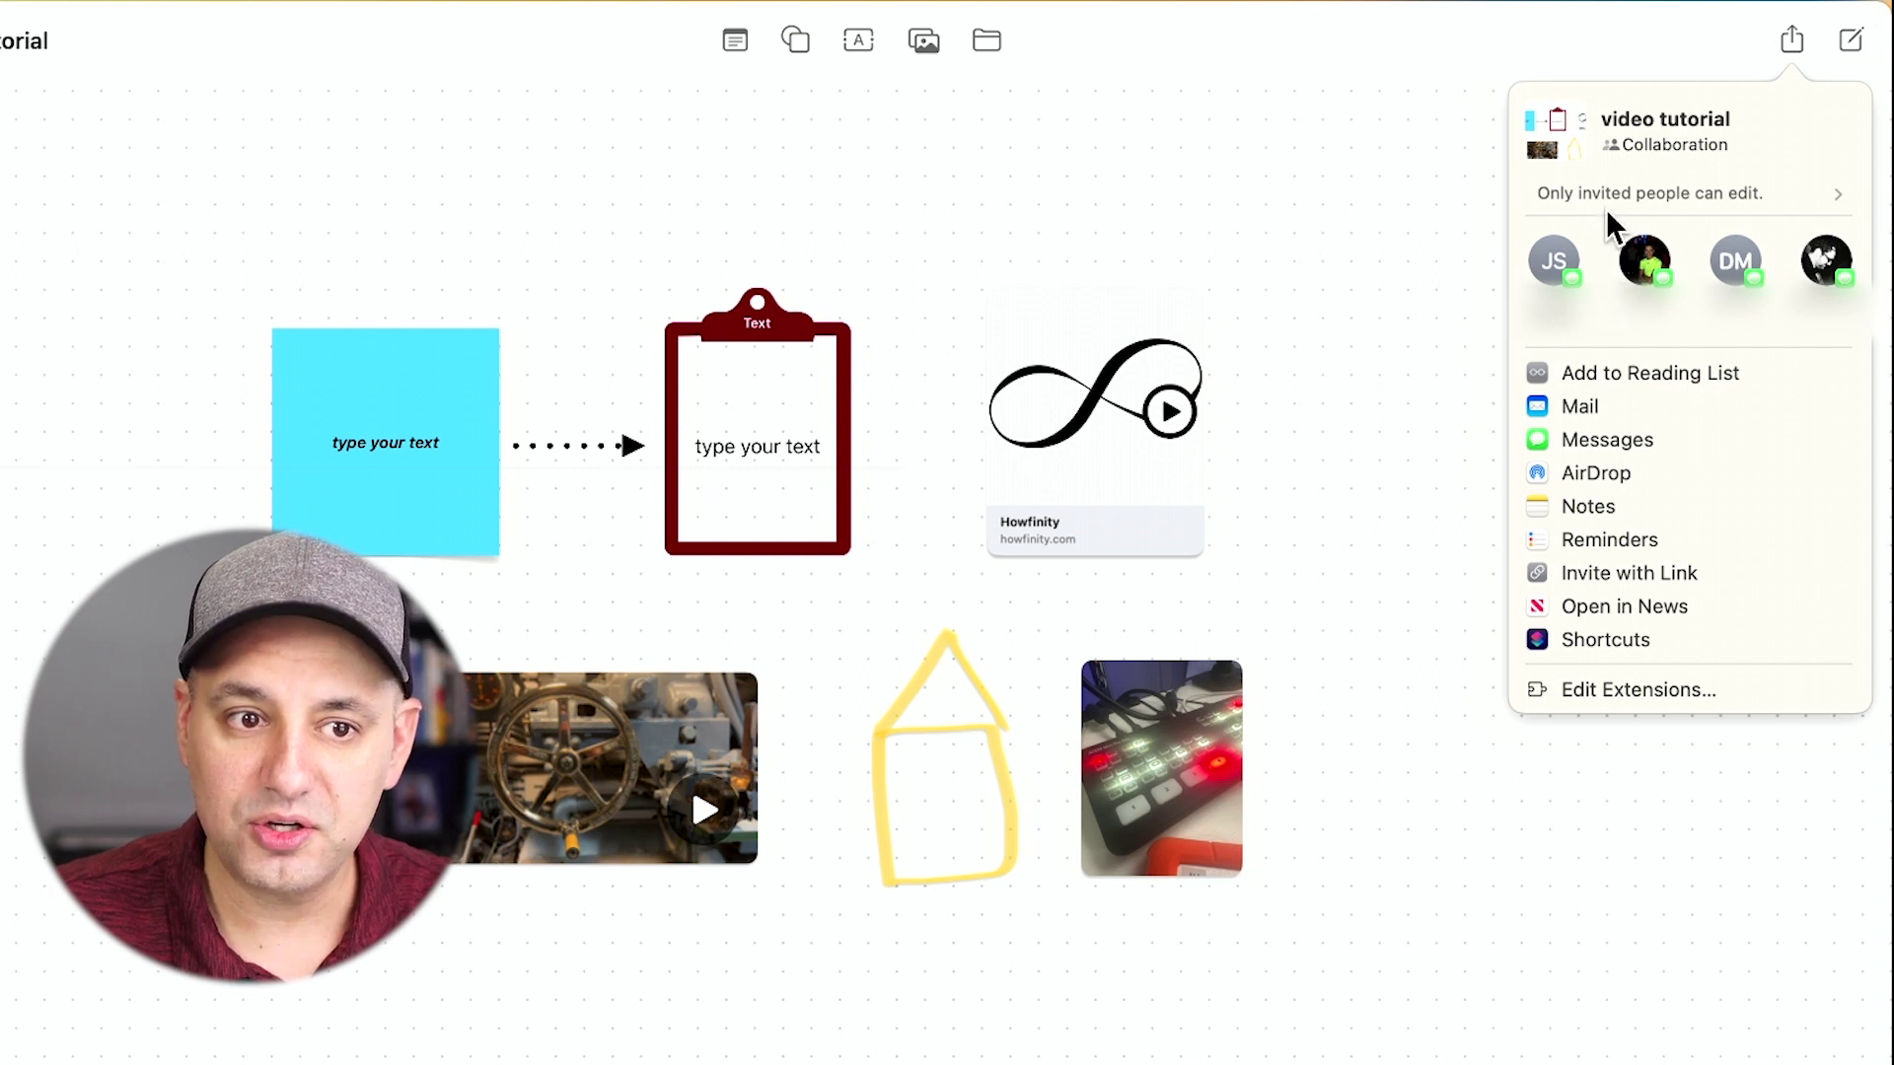
# Step: Let anyone with the link access the board, keep permissions unchanged, and share it via Mail
pyautogui.click(1698, 204)
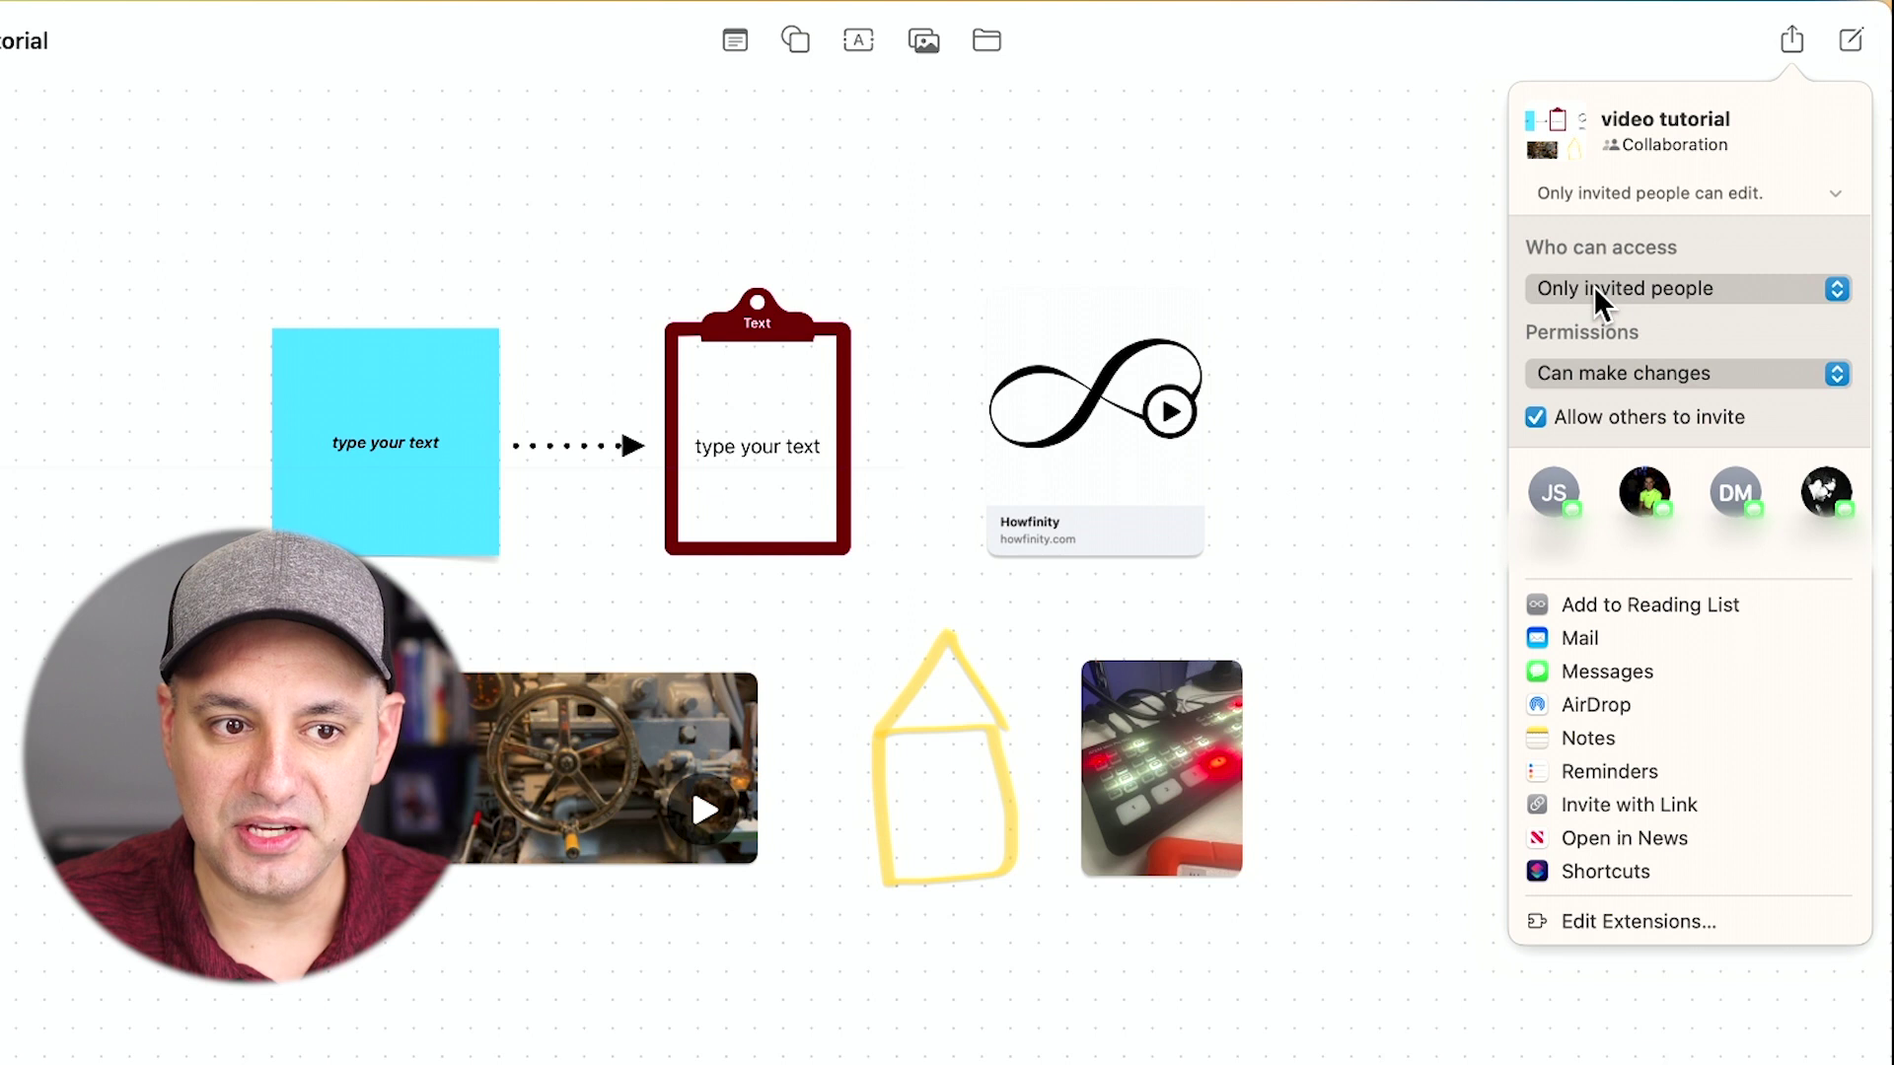
pyautogui.click(1566, 288)
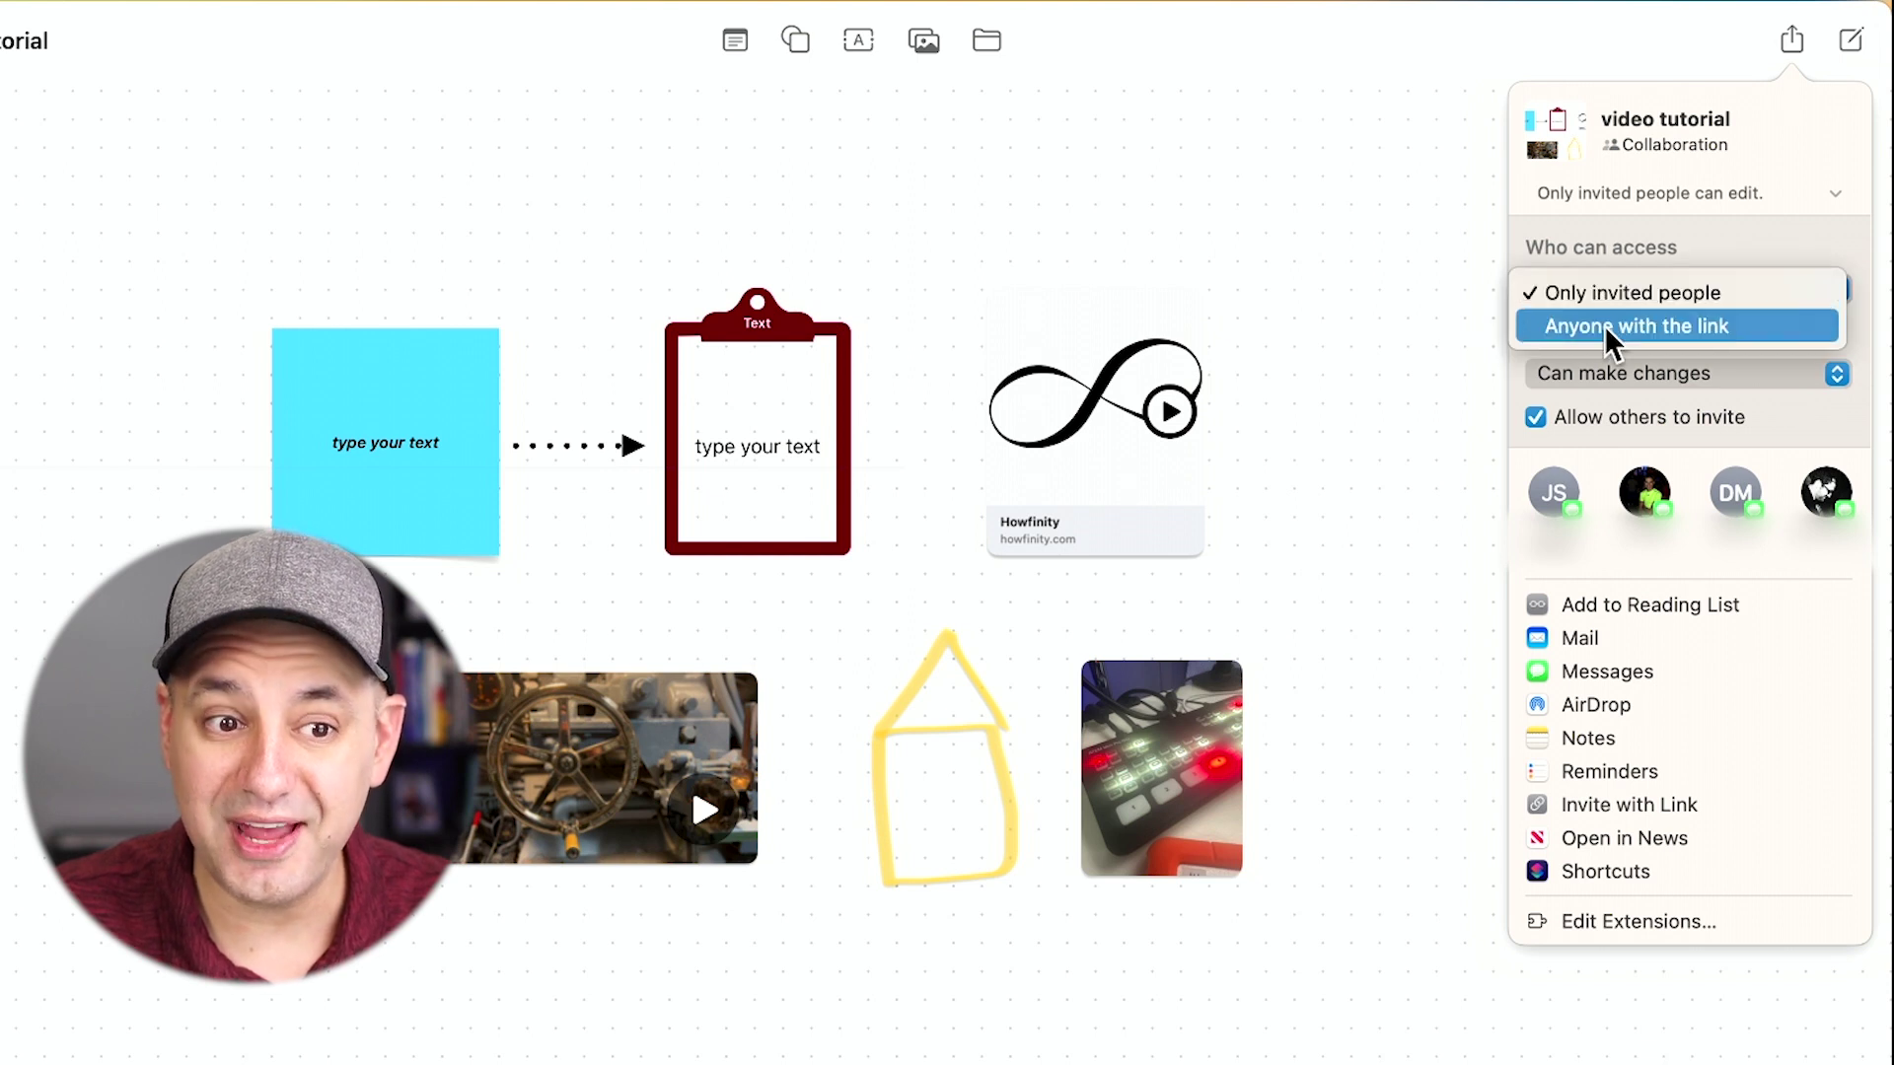
pyautogui.click(1603, 325)
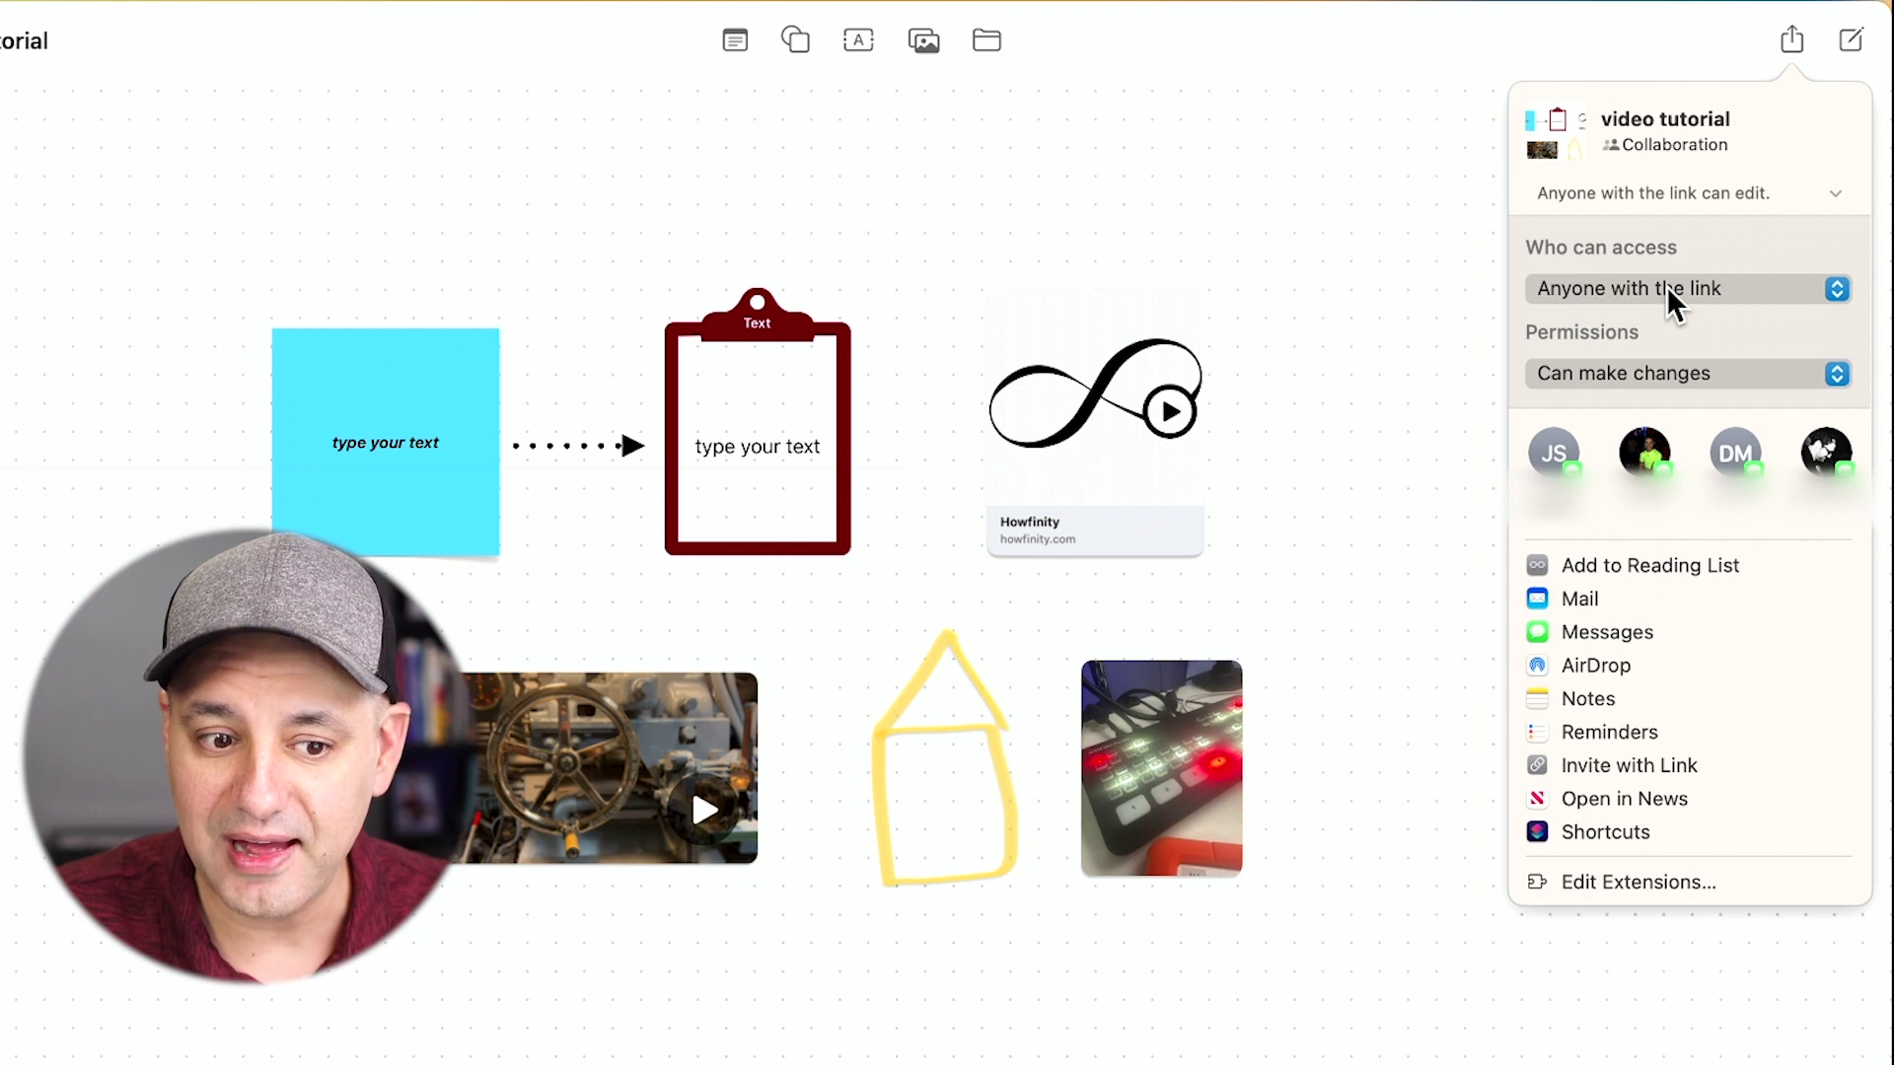
pyautogui.click(1641, 372)
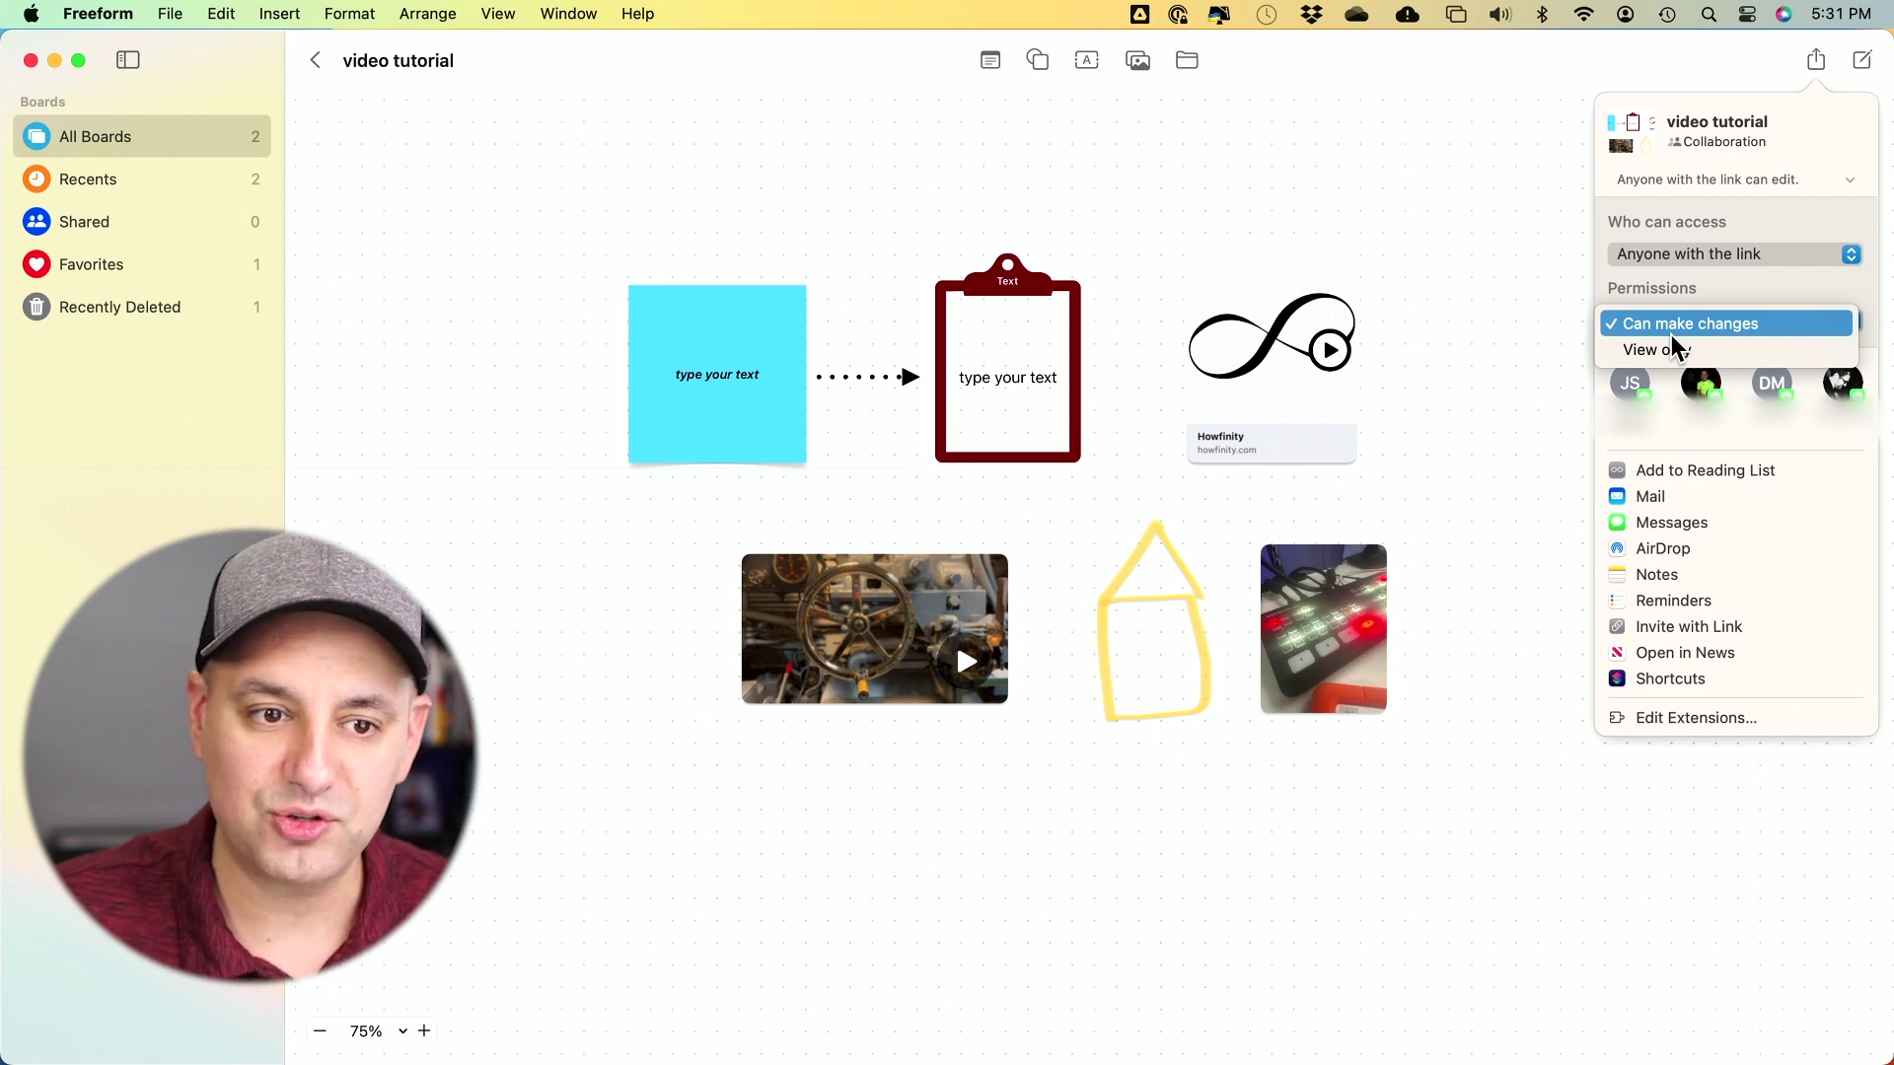
pyautogui.click(1666, 294)
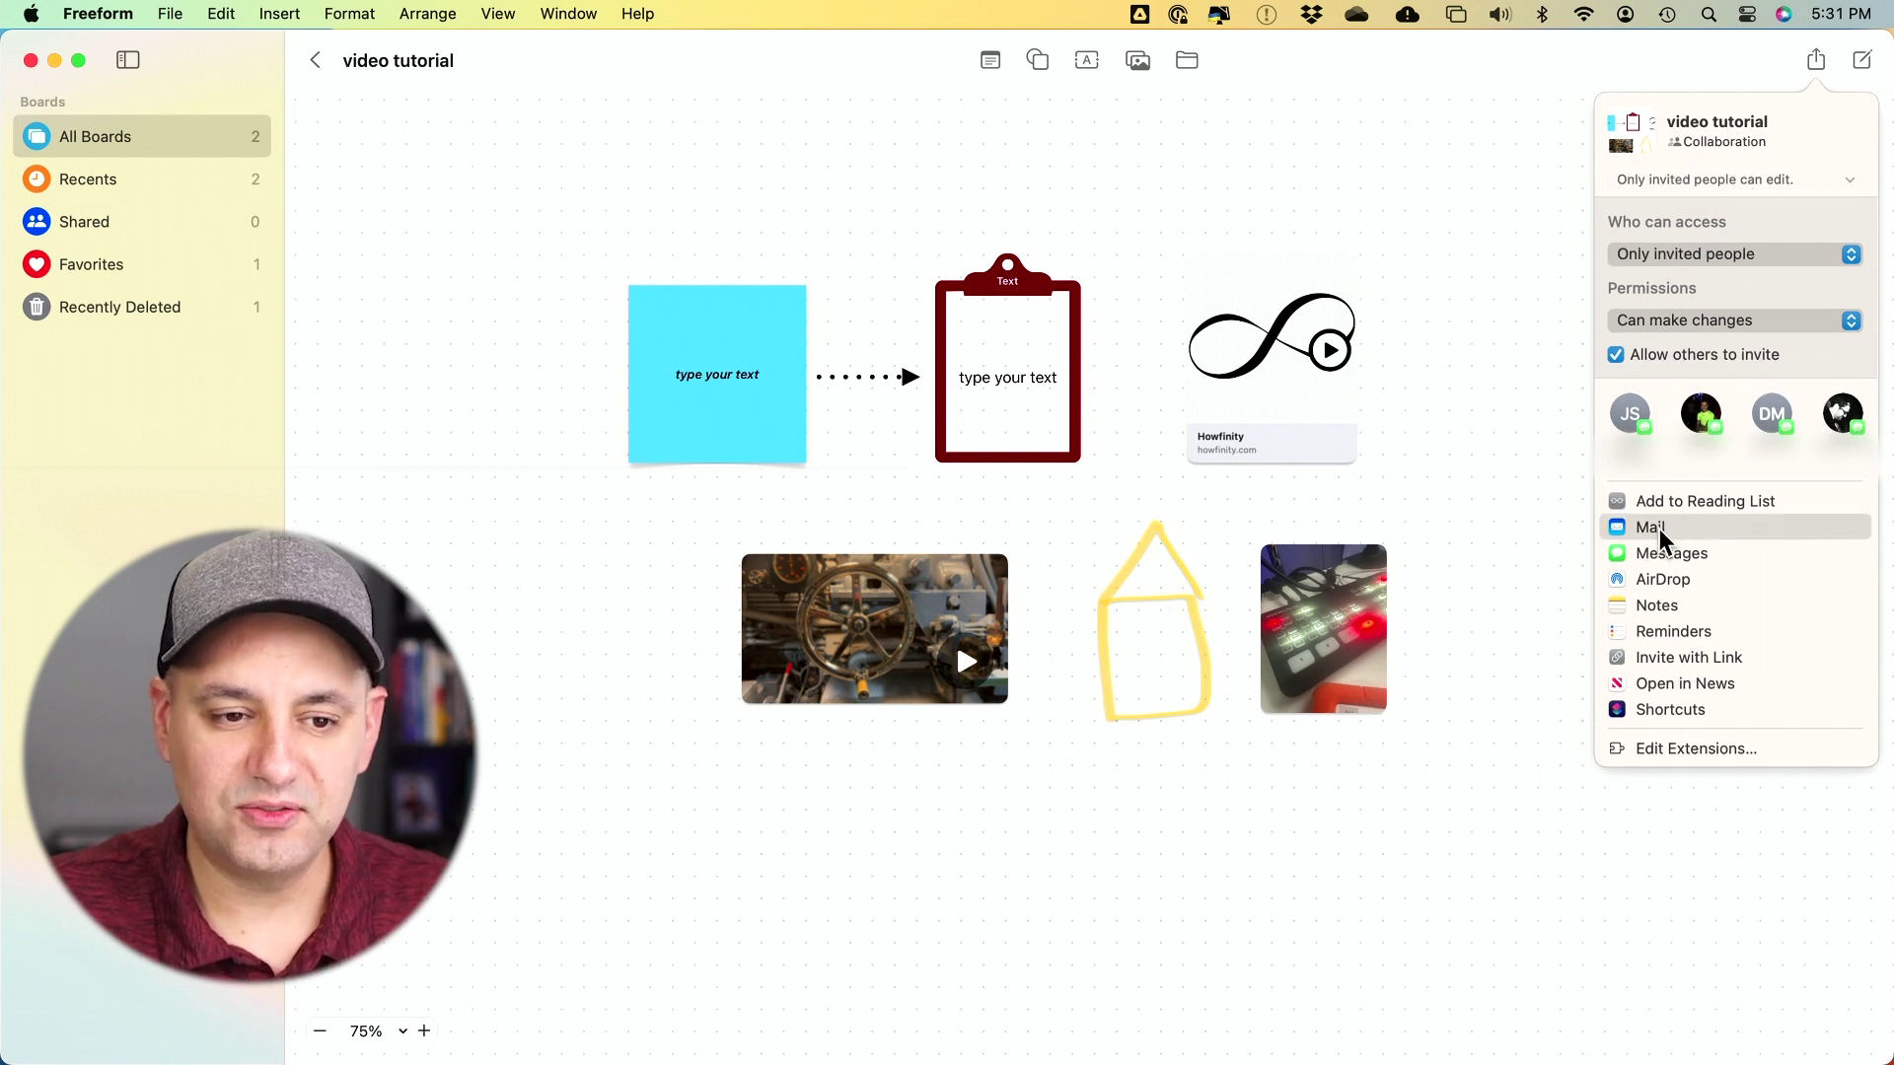
pyautogui.click(1658, 528)
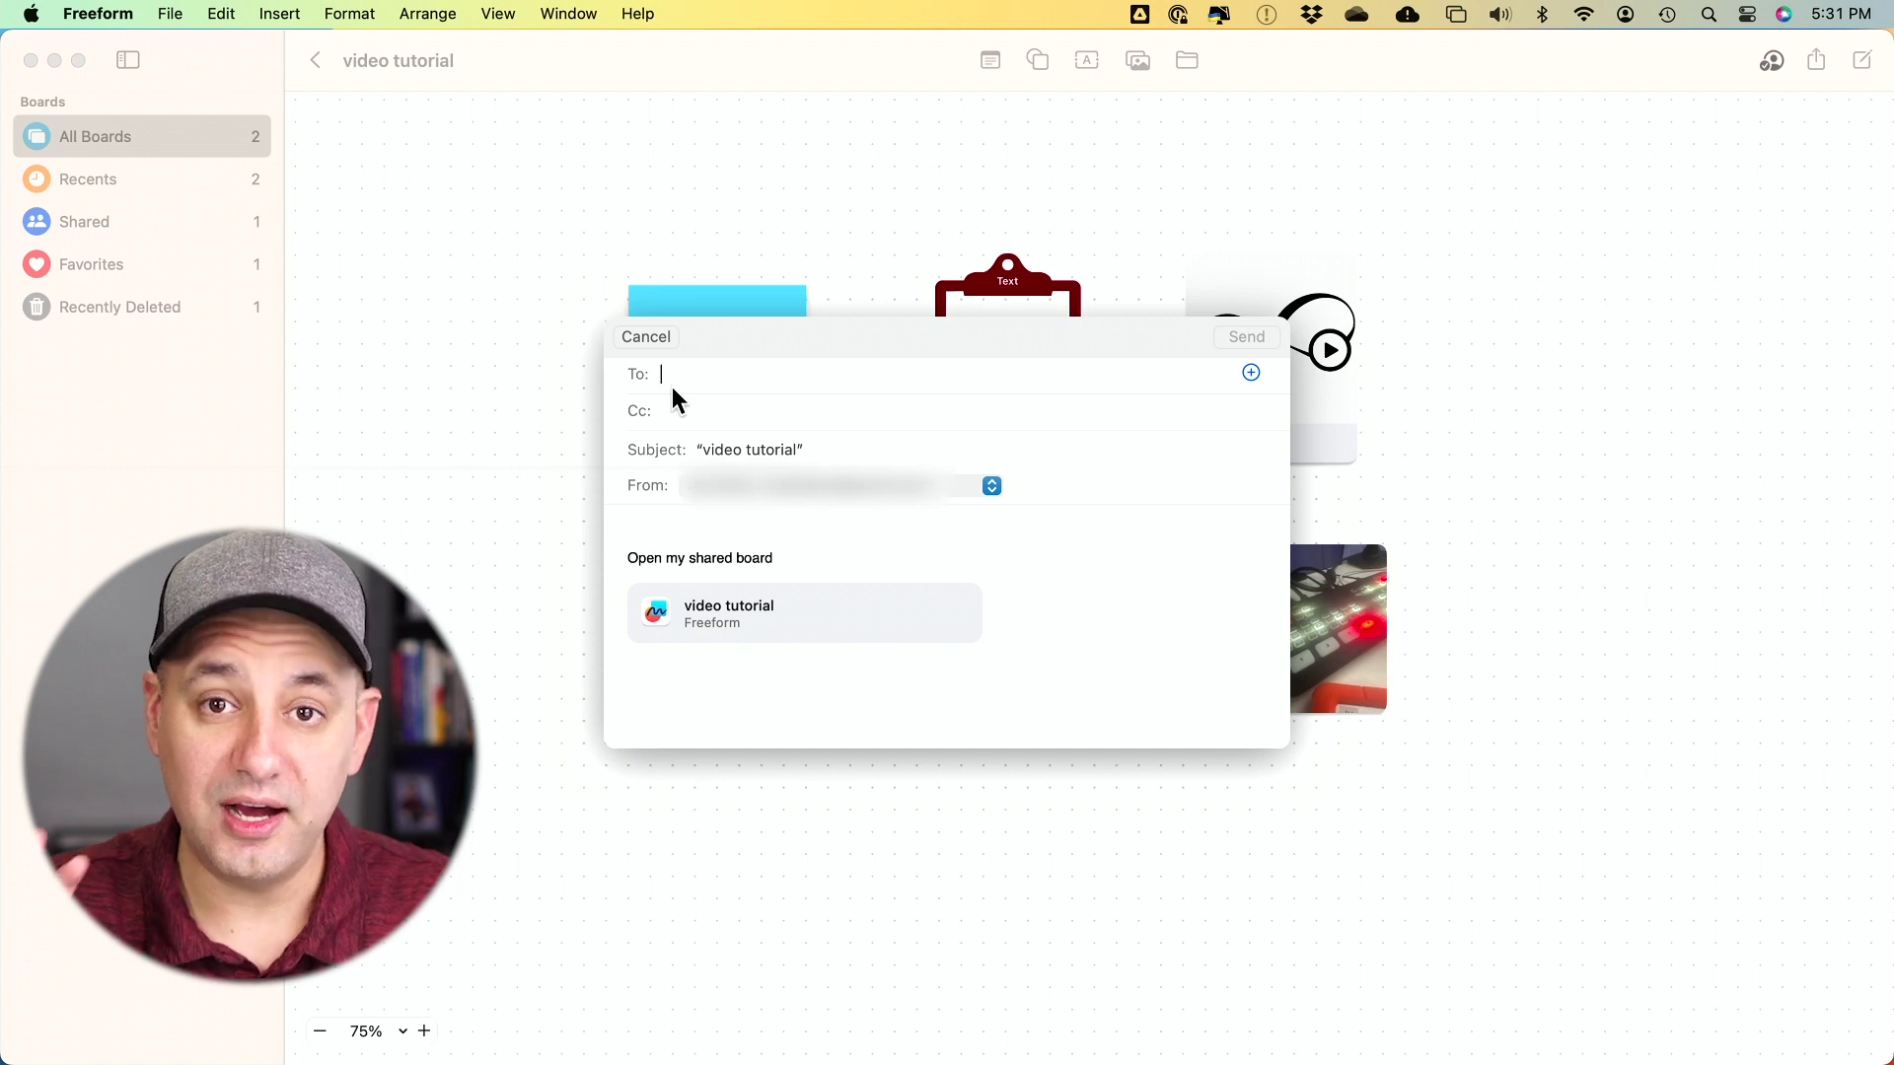
# Step: Discard the sharing e-mail, return to All Boards, toggle list then grid view, and launch System Settings
pyautogui.click(643, 336)
pyautogui.click(314, 60)
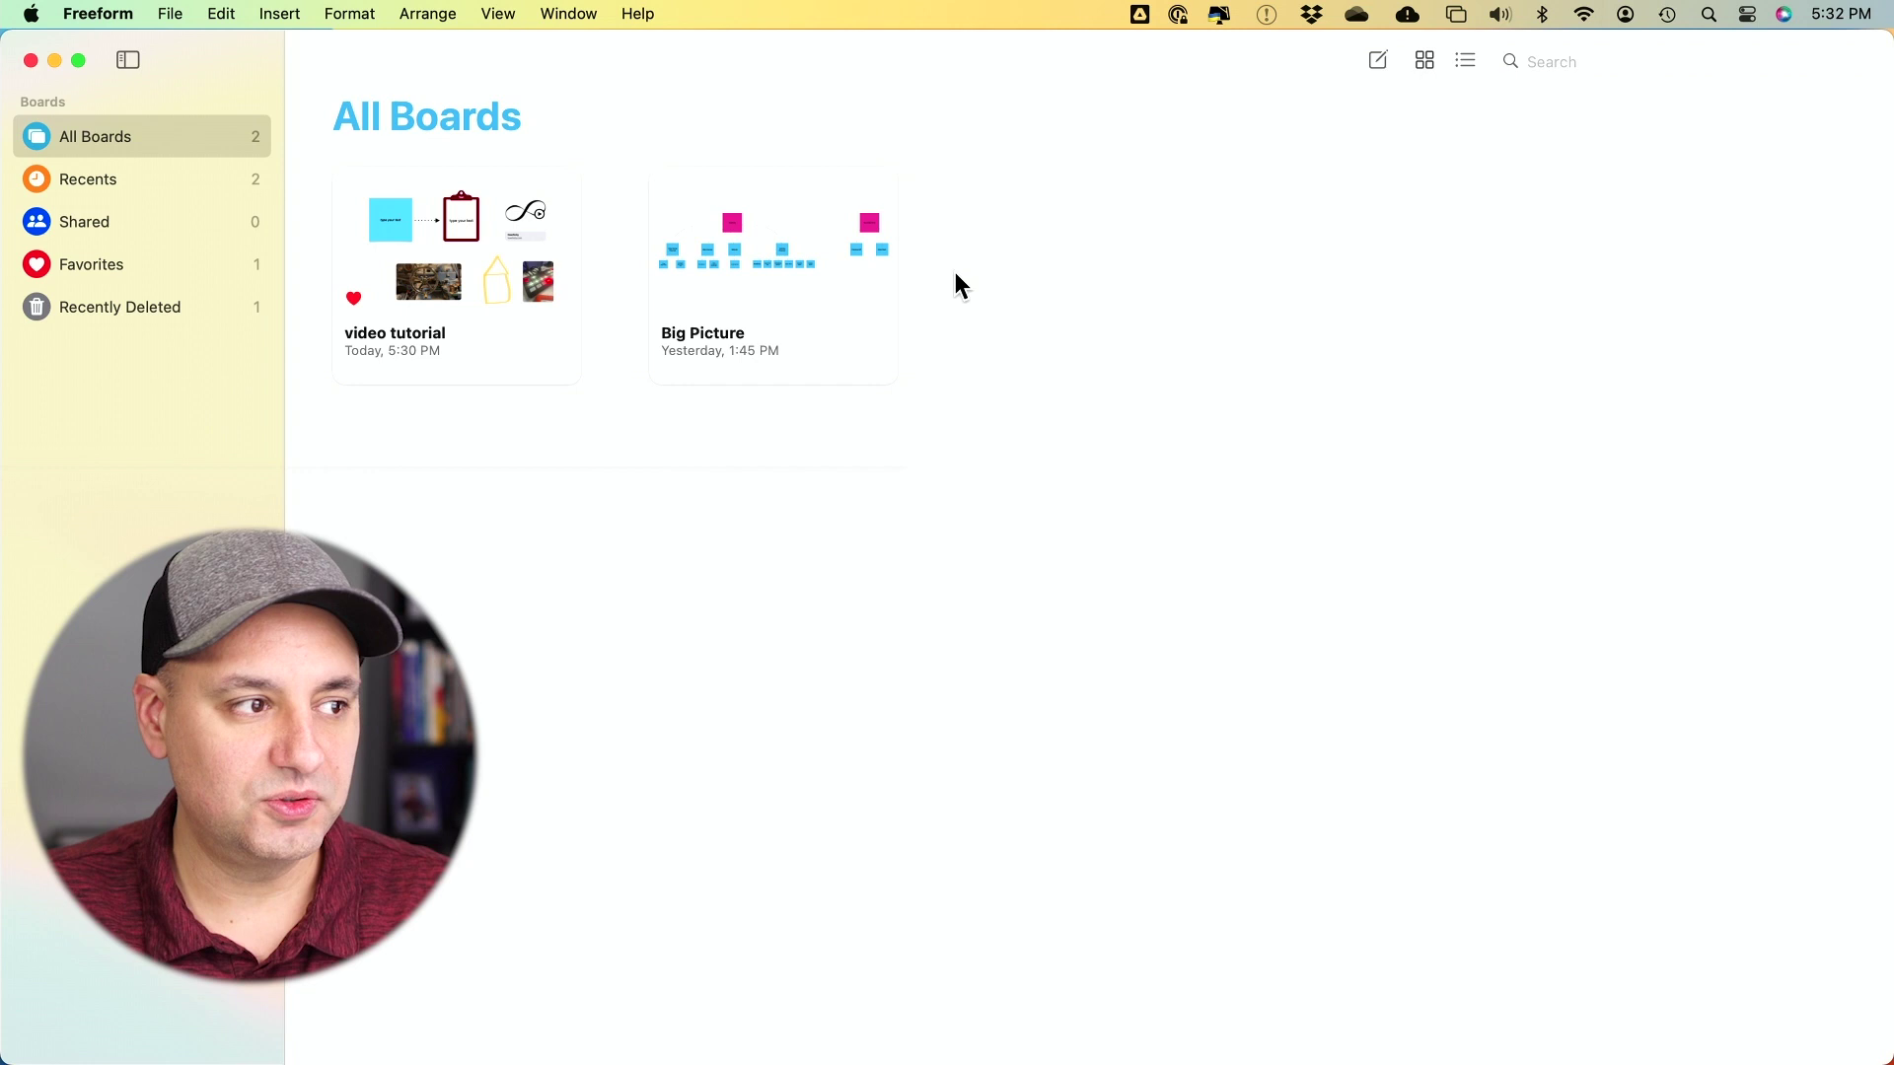
pyautogui.click(1463, 61)
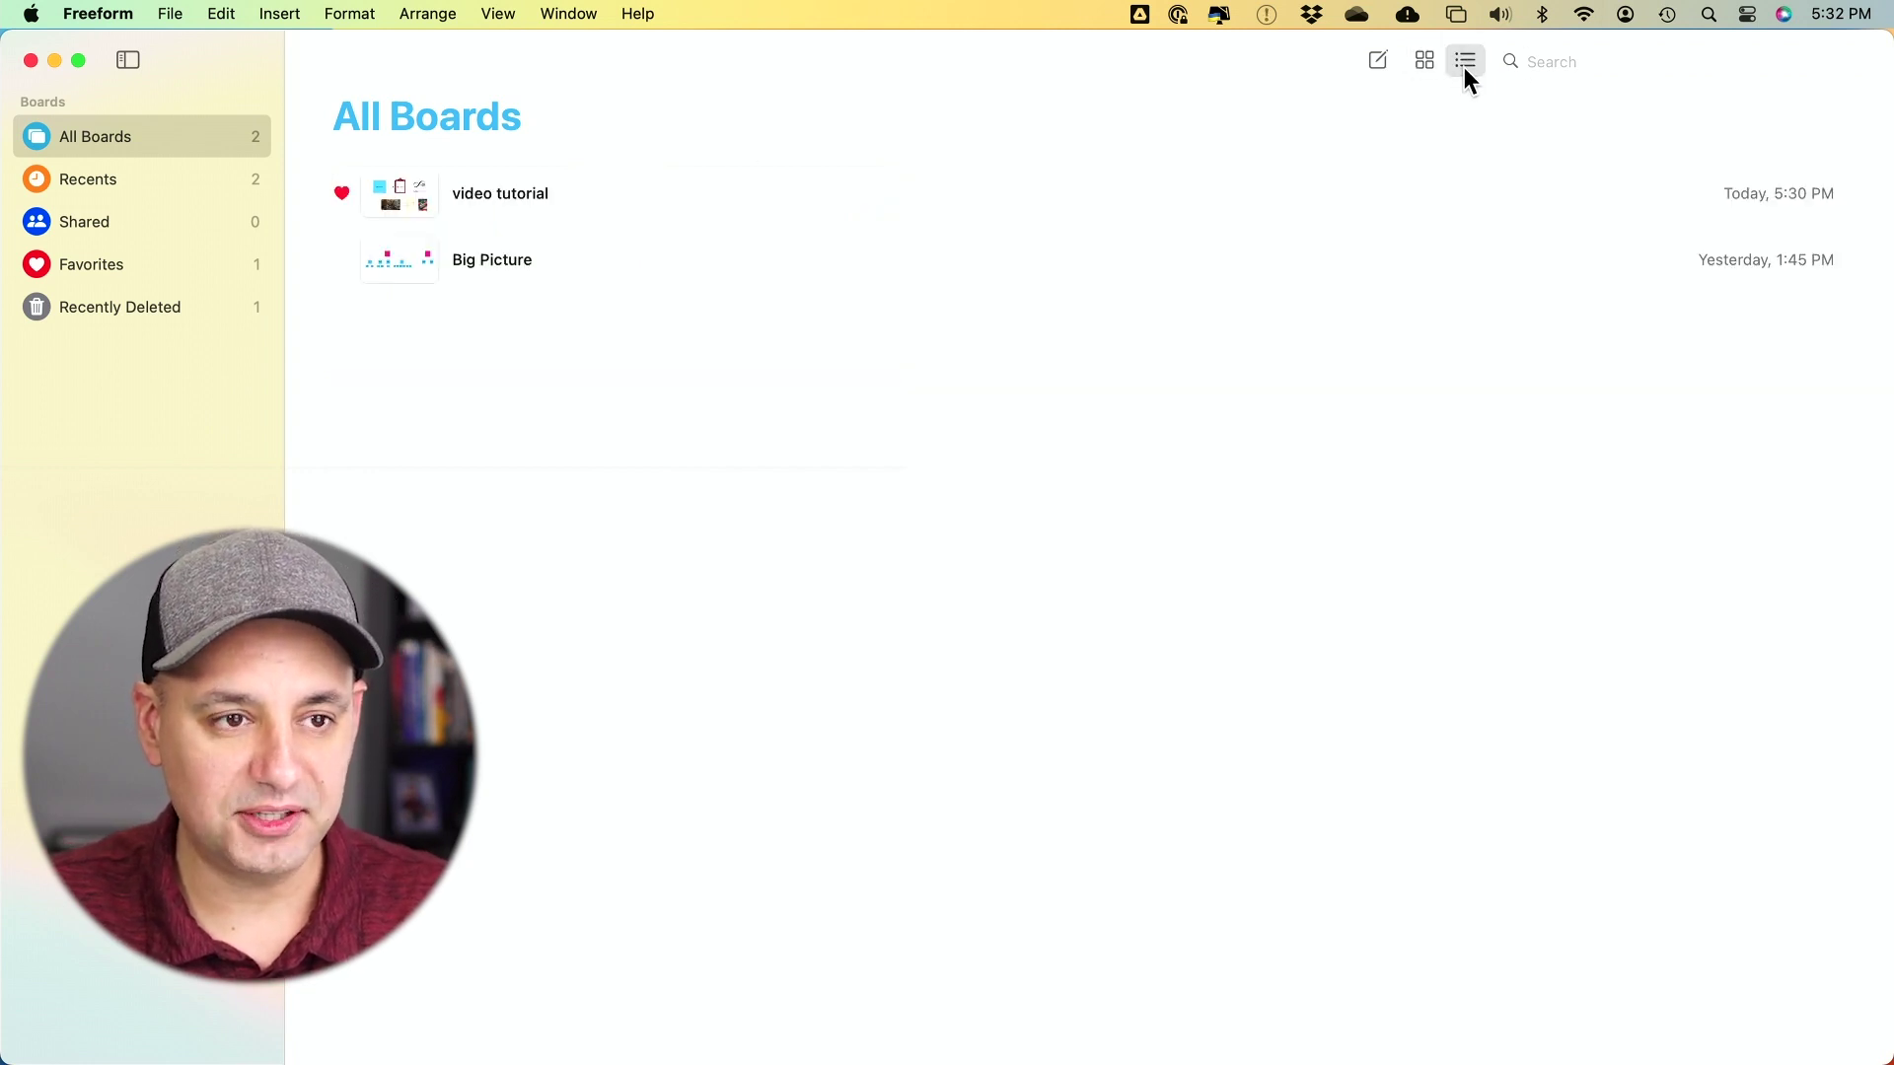
pyautogui.click(1424, 63)
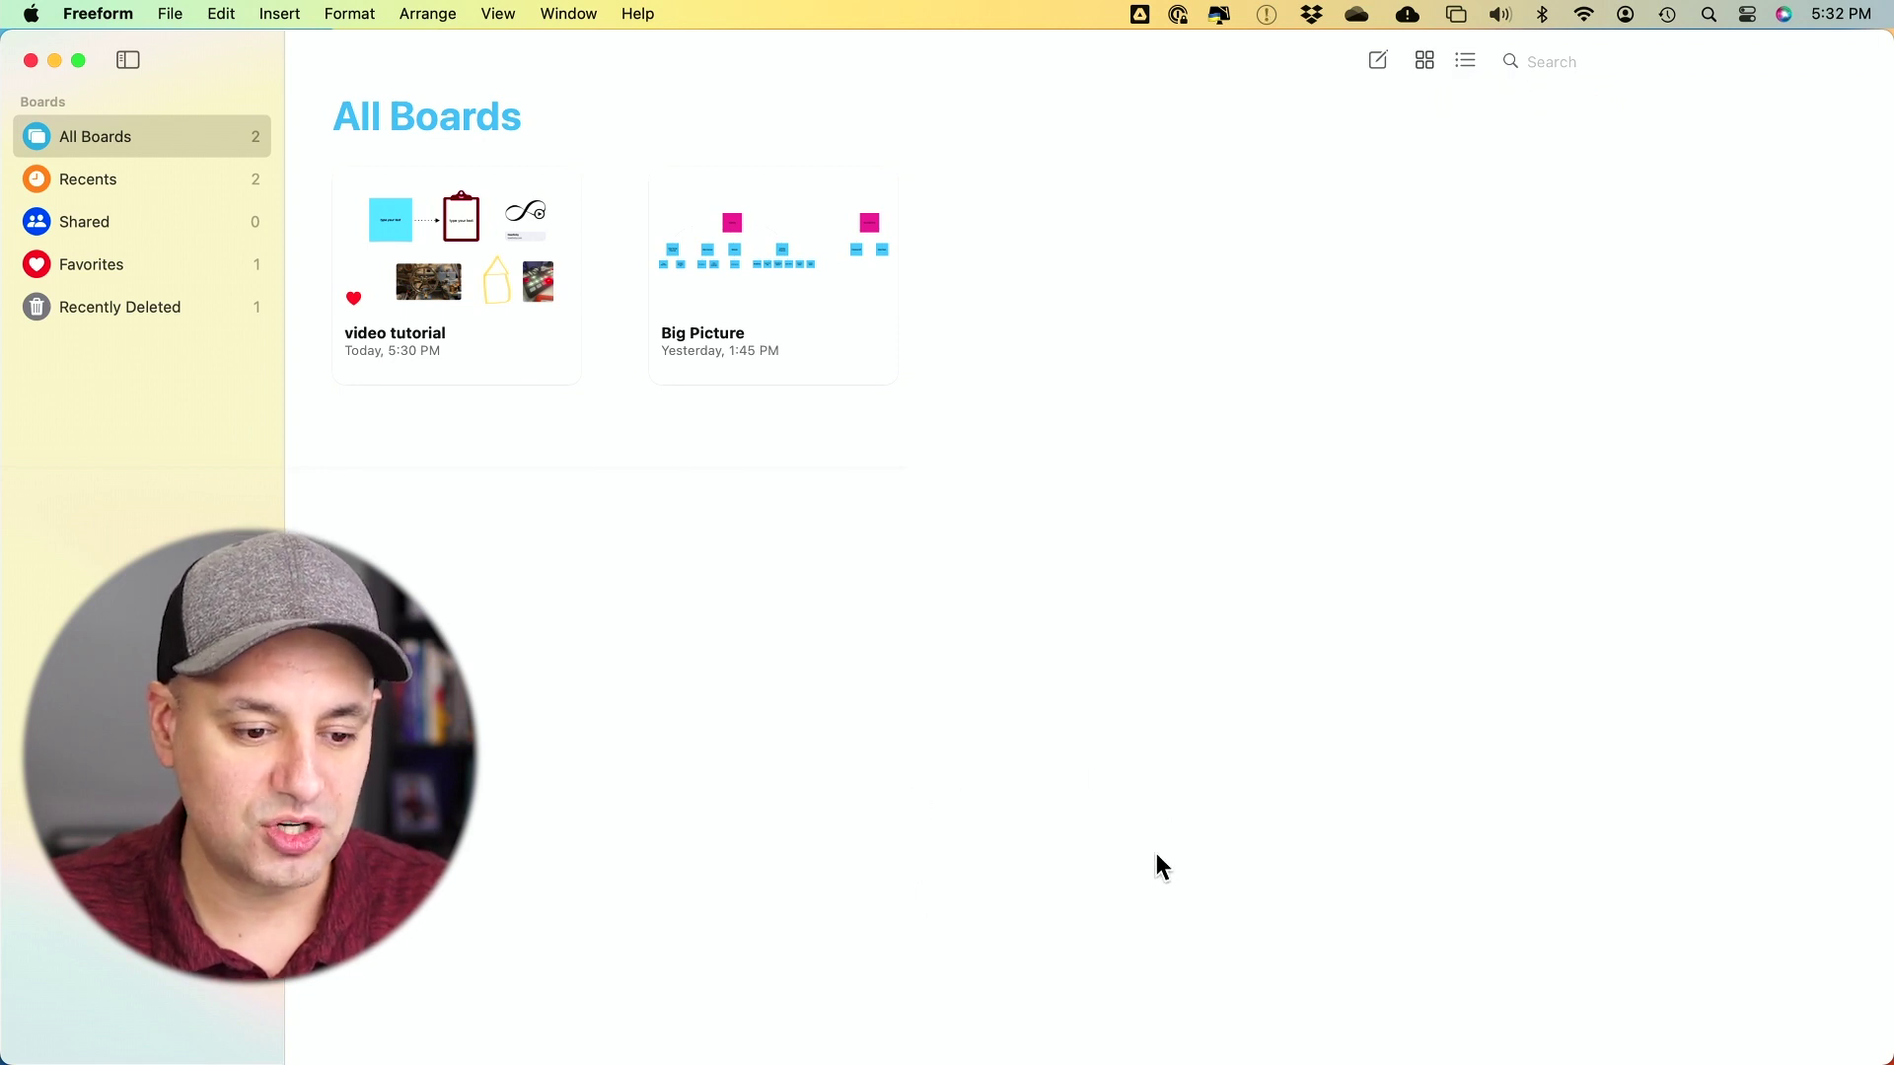
pyautogui.moveTo(1371, 1016)
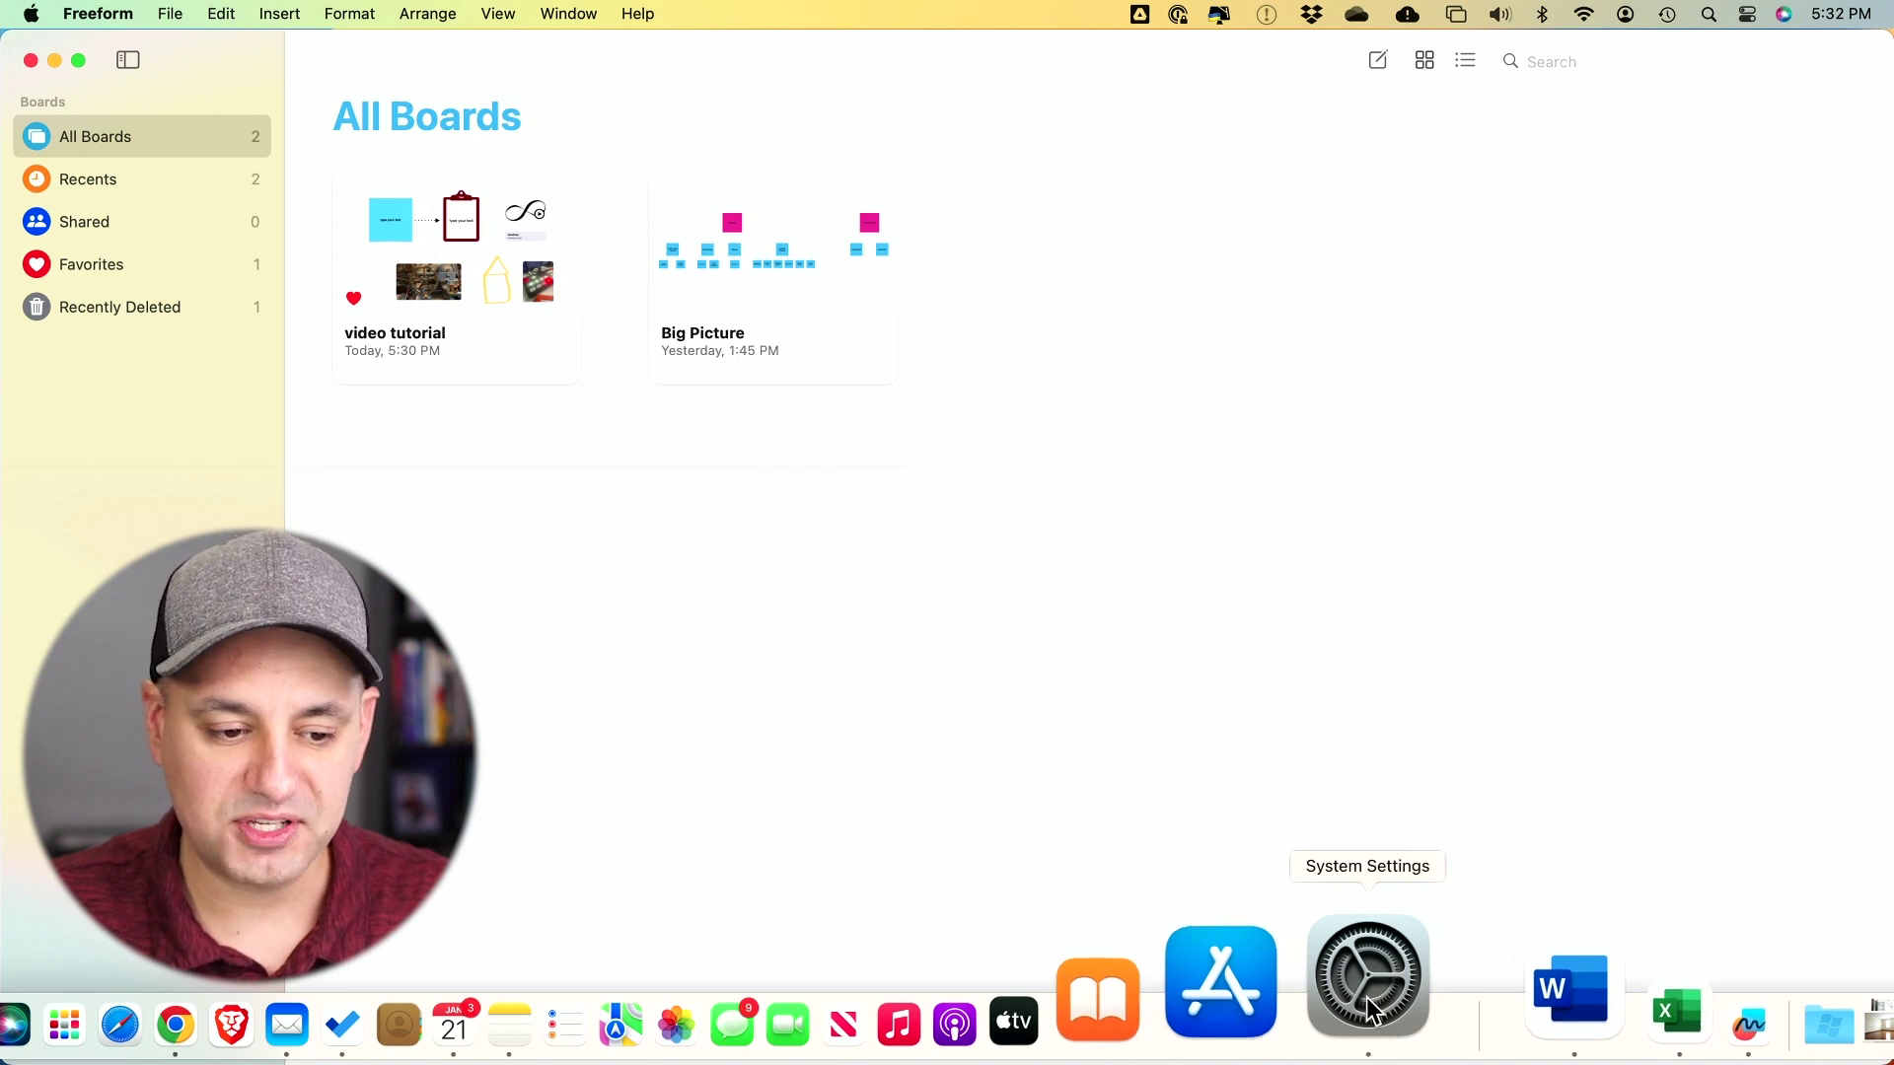
pyautogui.click(1369, 1008)
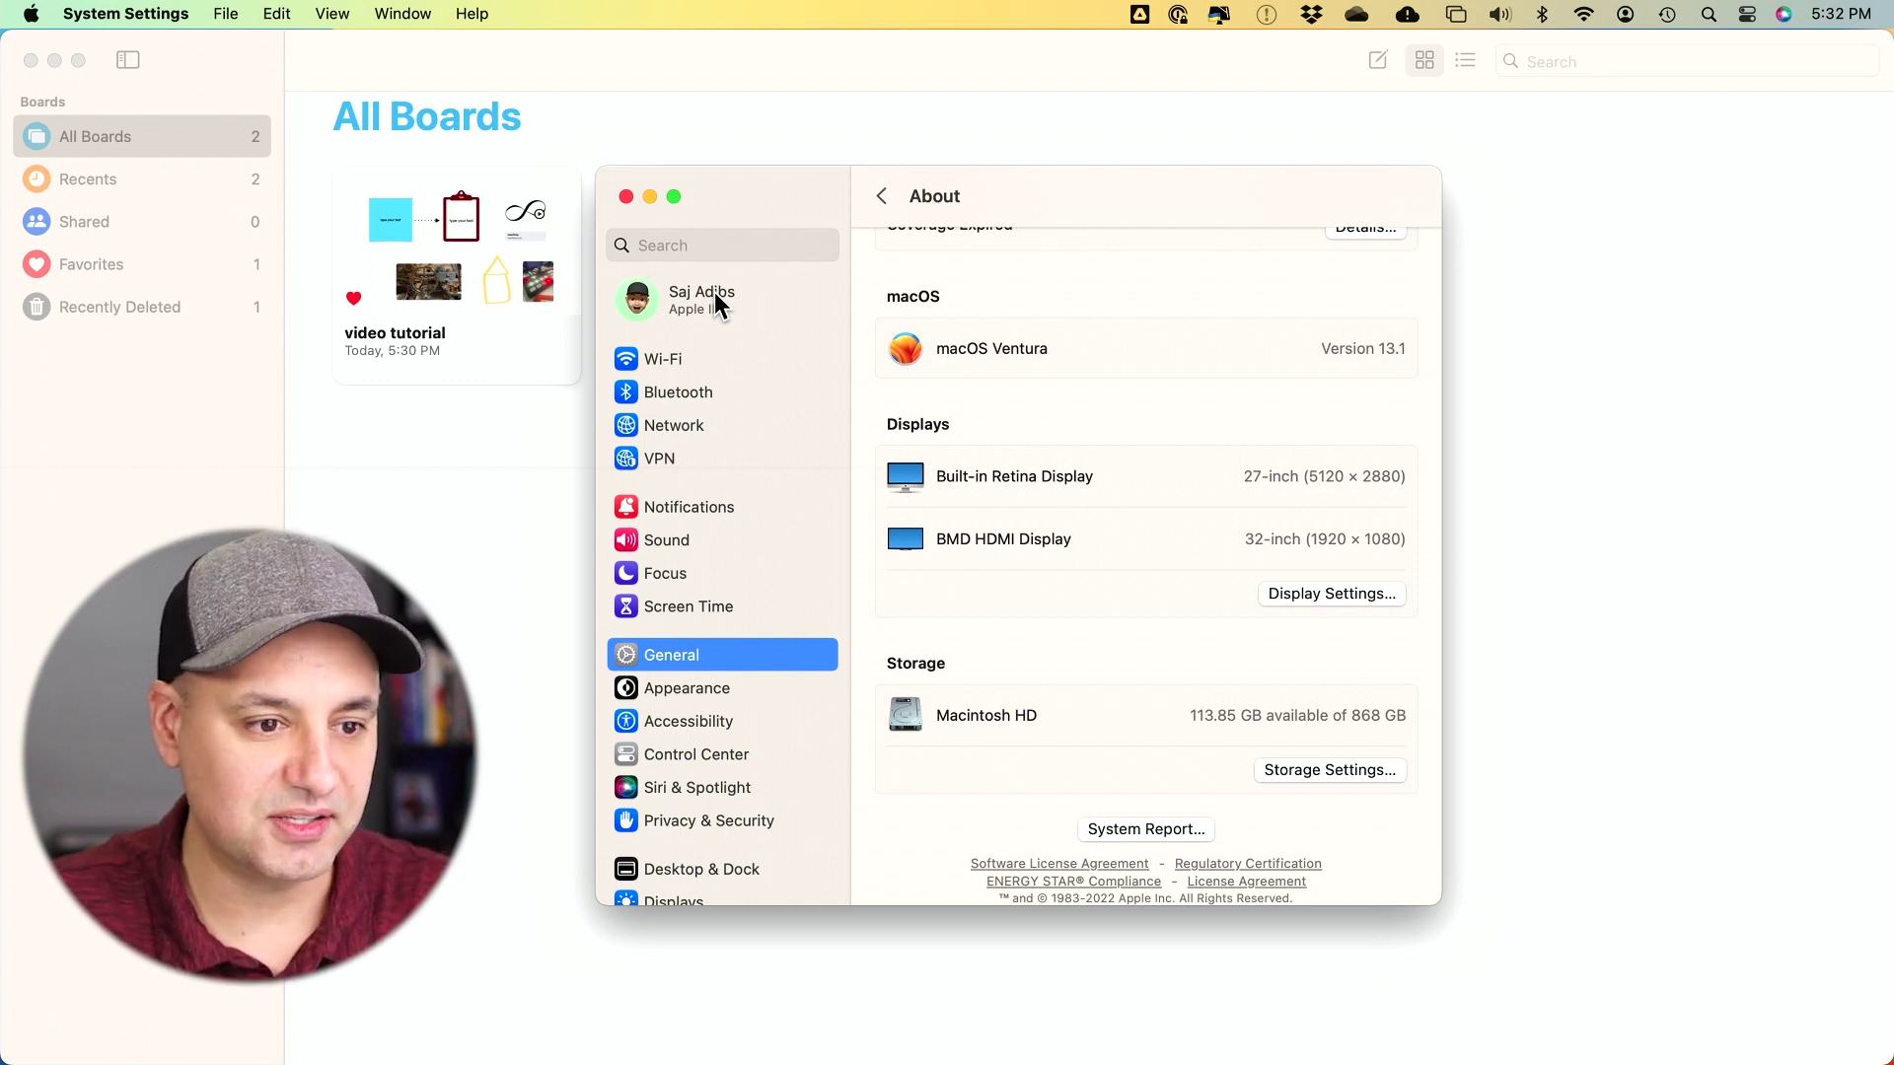
# Step: In the Apple ID's iCloud settings, keep Freeform syncing on by cancelling its toggle-off
pyautogui.click(714, 296)
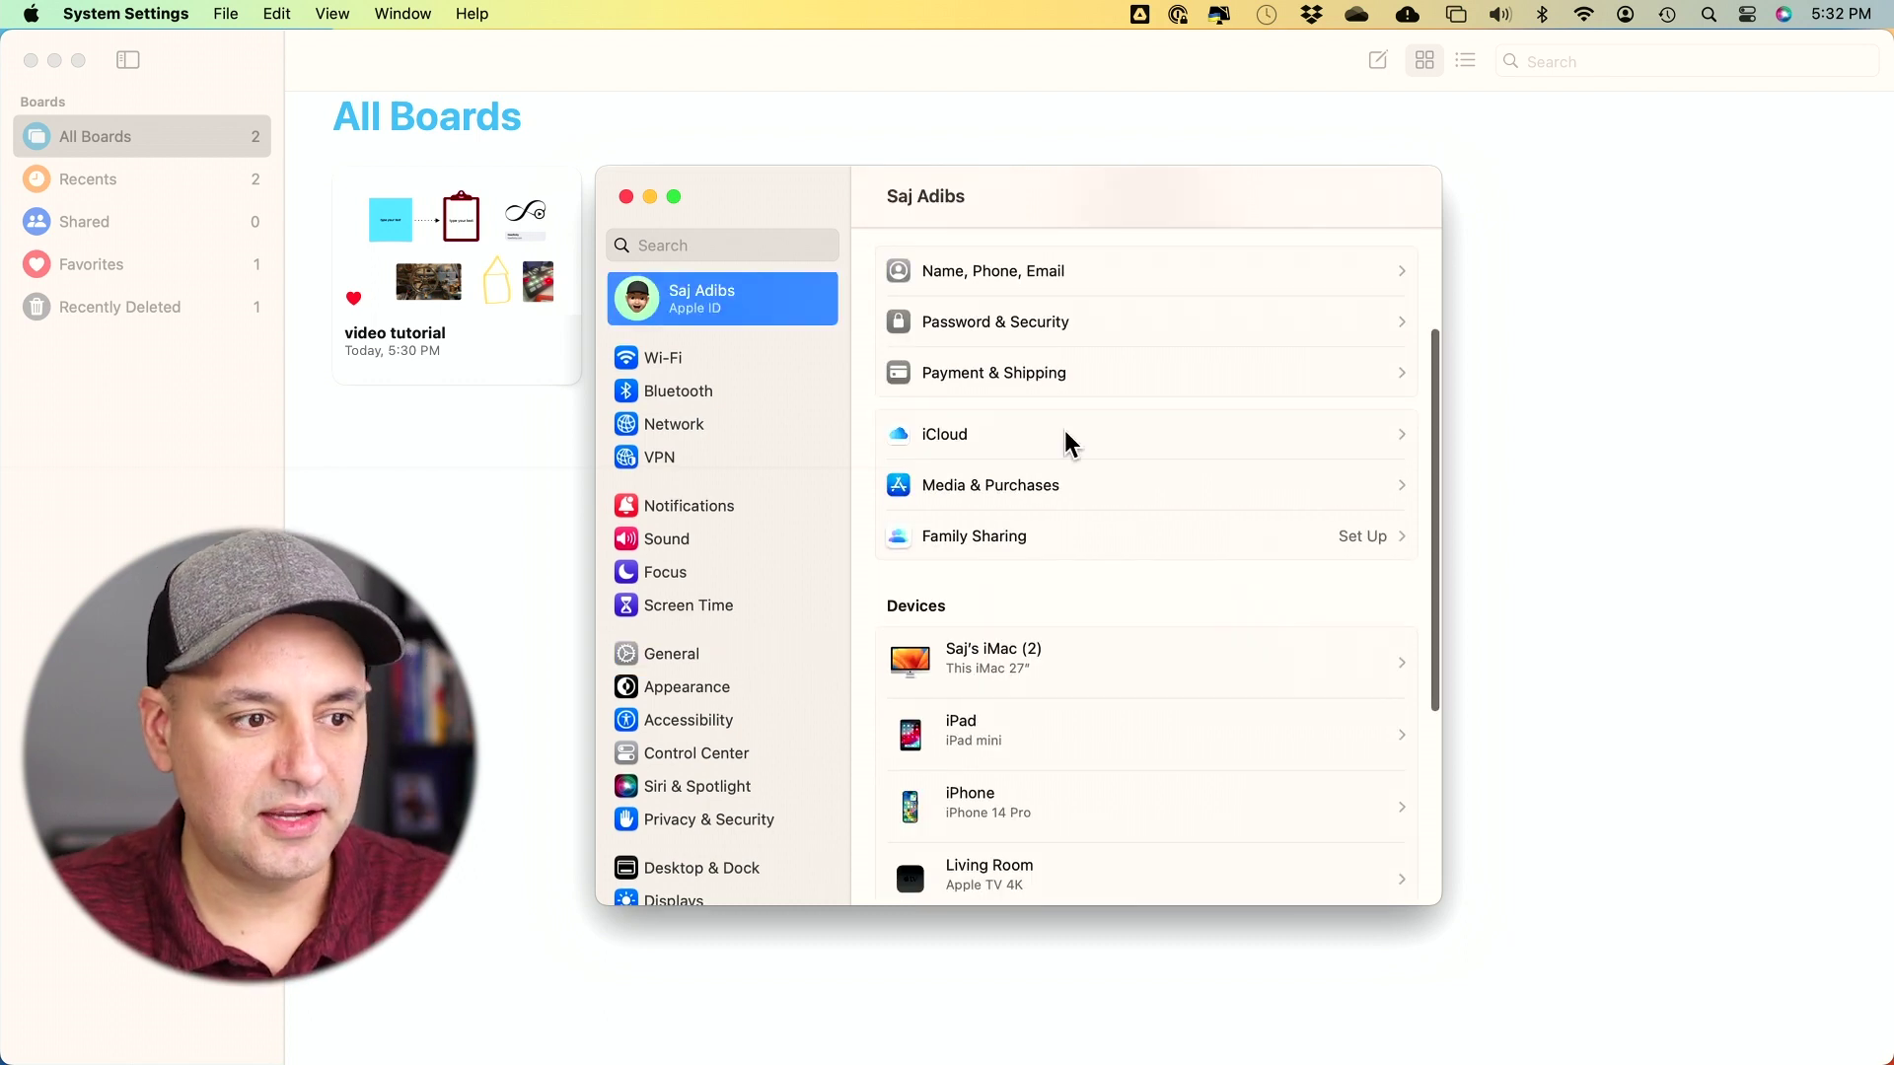
pyautogui.click(1152, 434)
pyautogui.scroll(-5, 1193, 636)
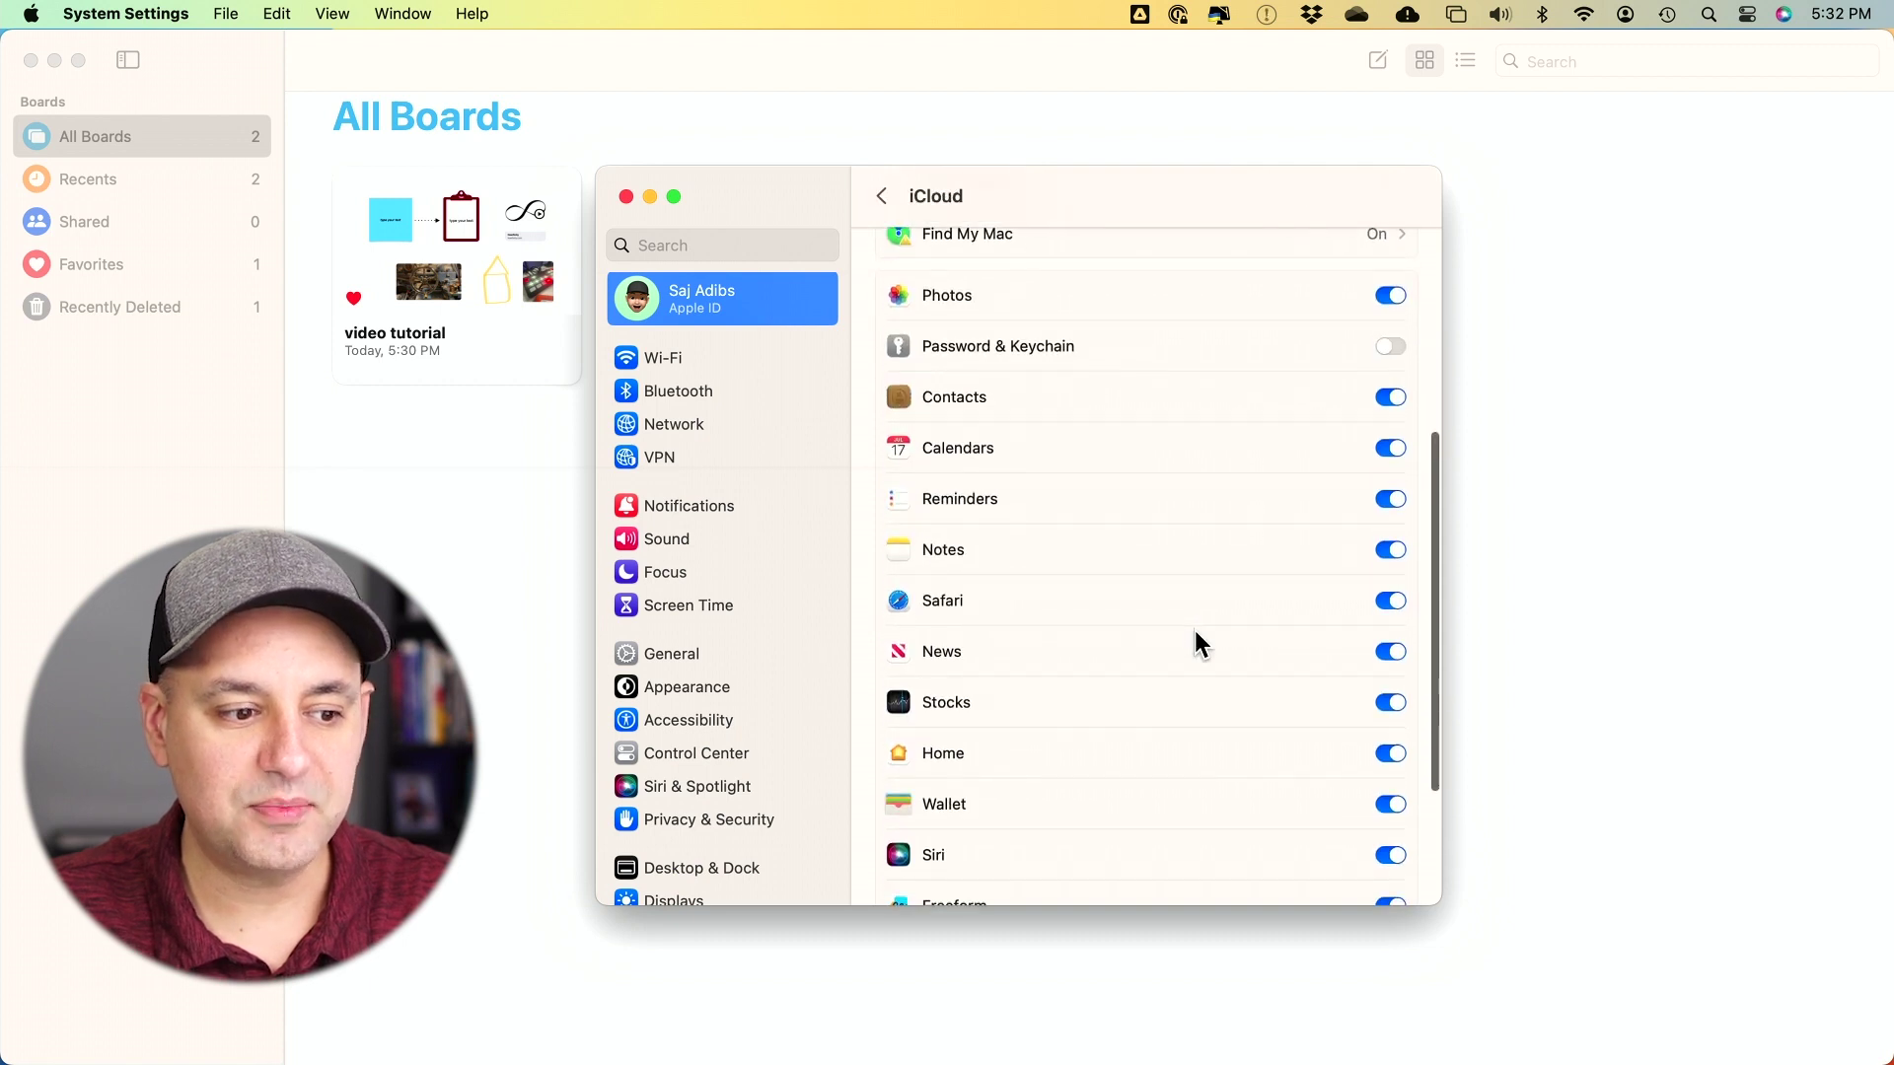
pyautogui.scroll(-4, 1195, 632)
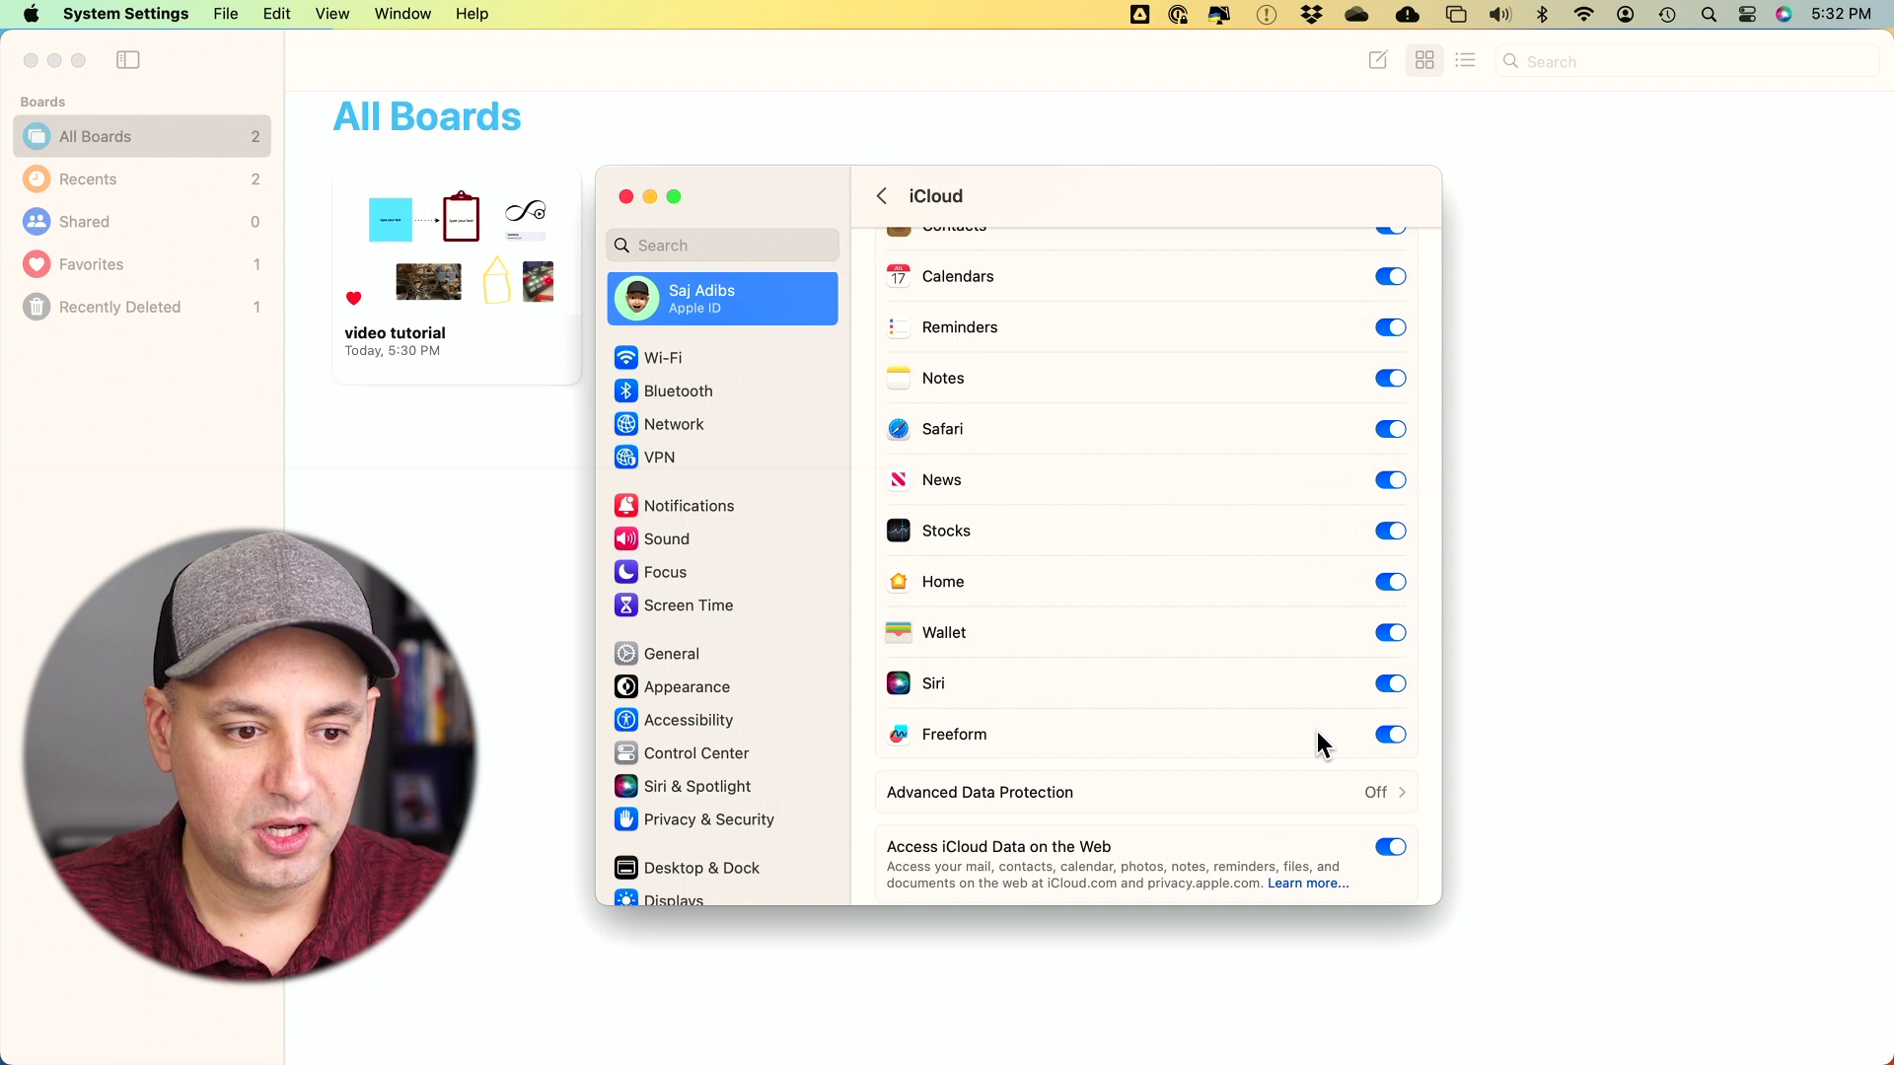
pyautogui.click(1390, 734)
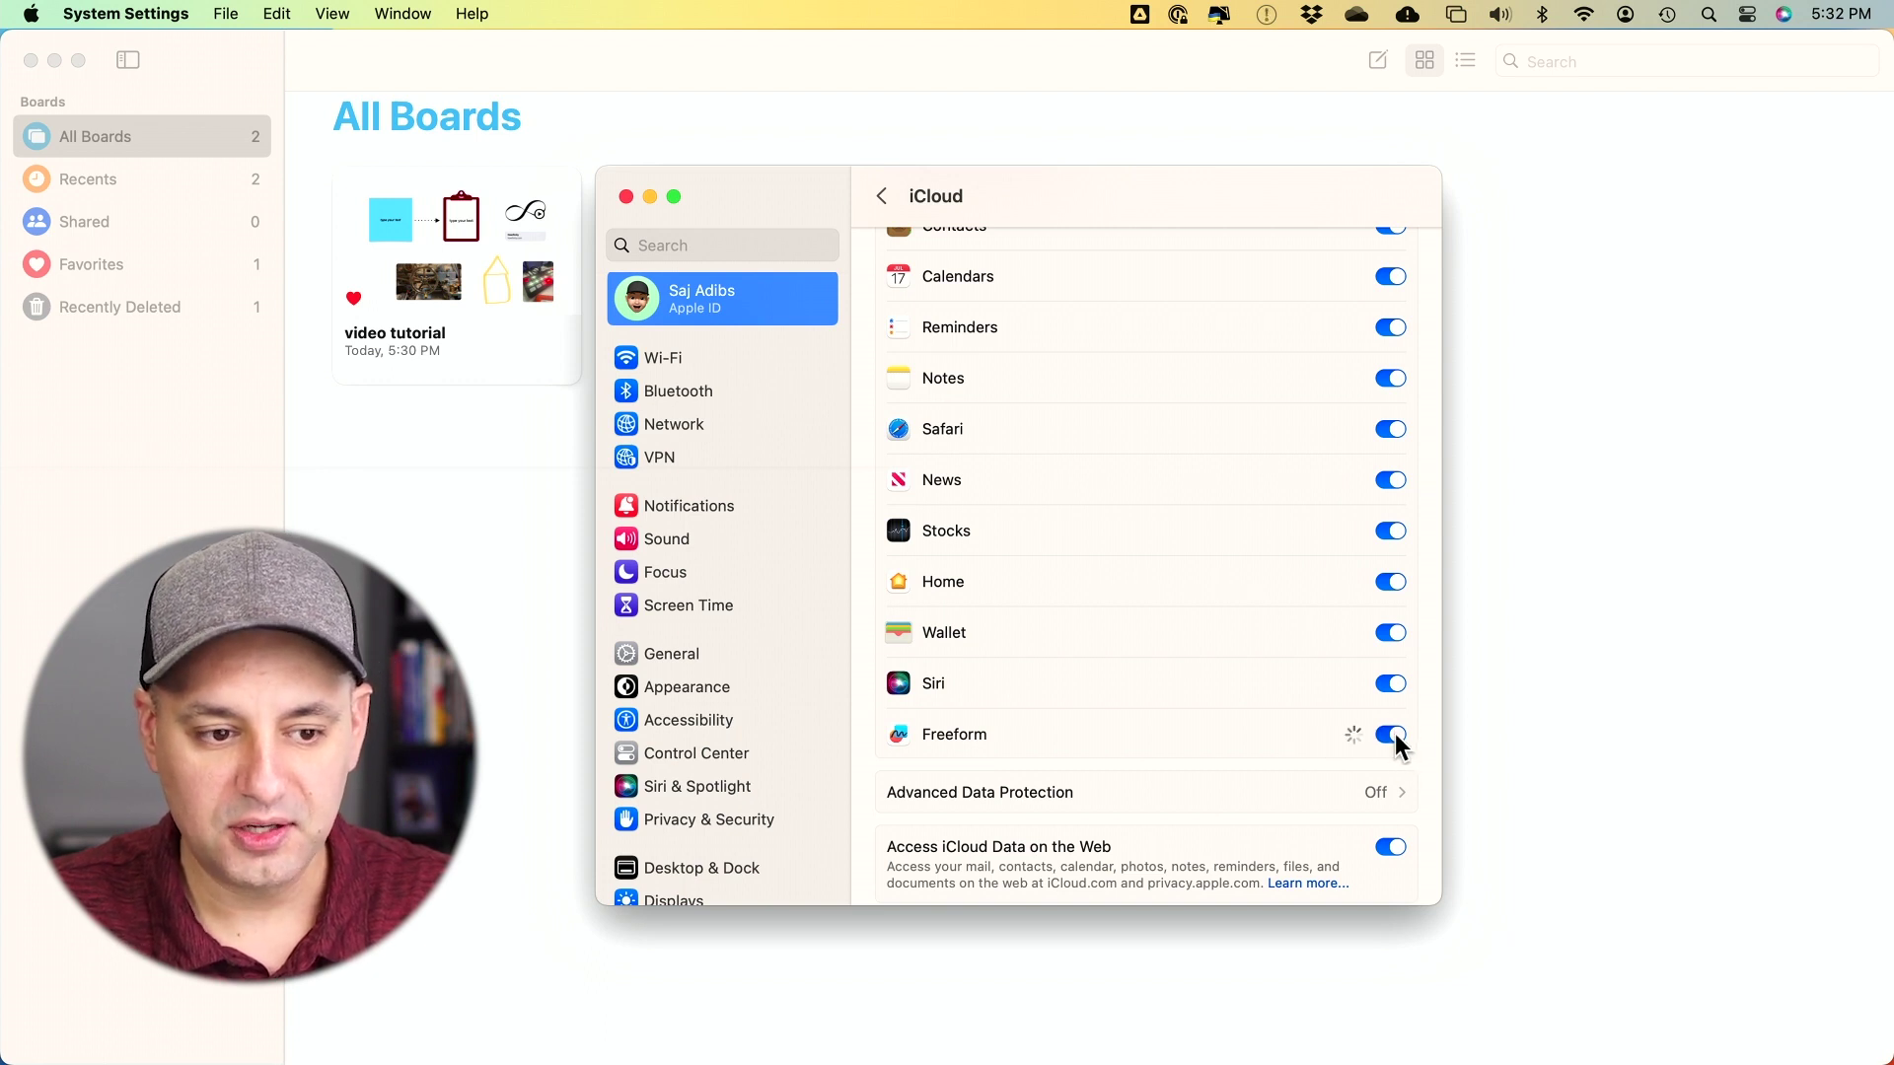
pyautogui.click(1040, 679)
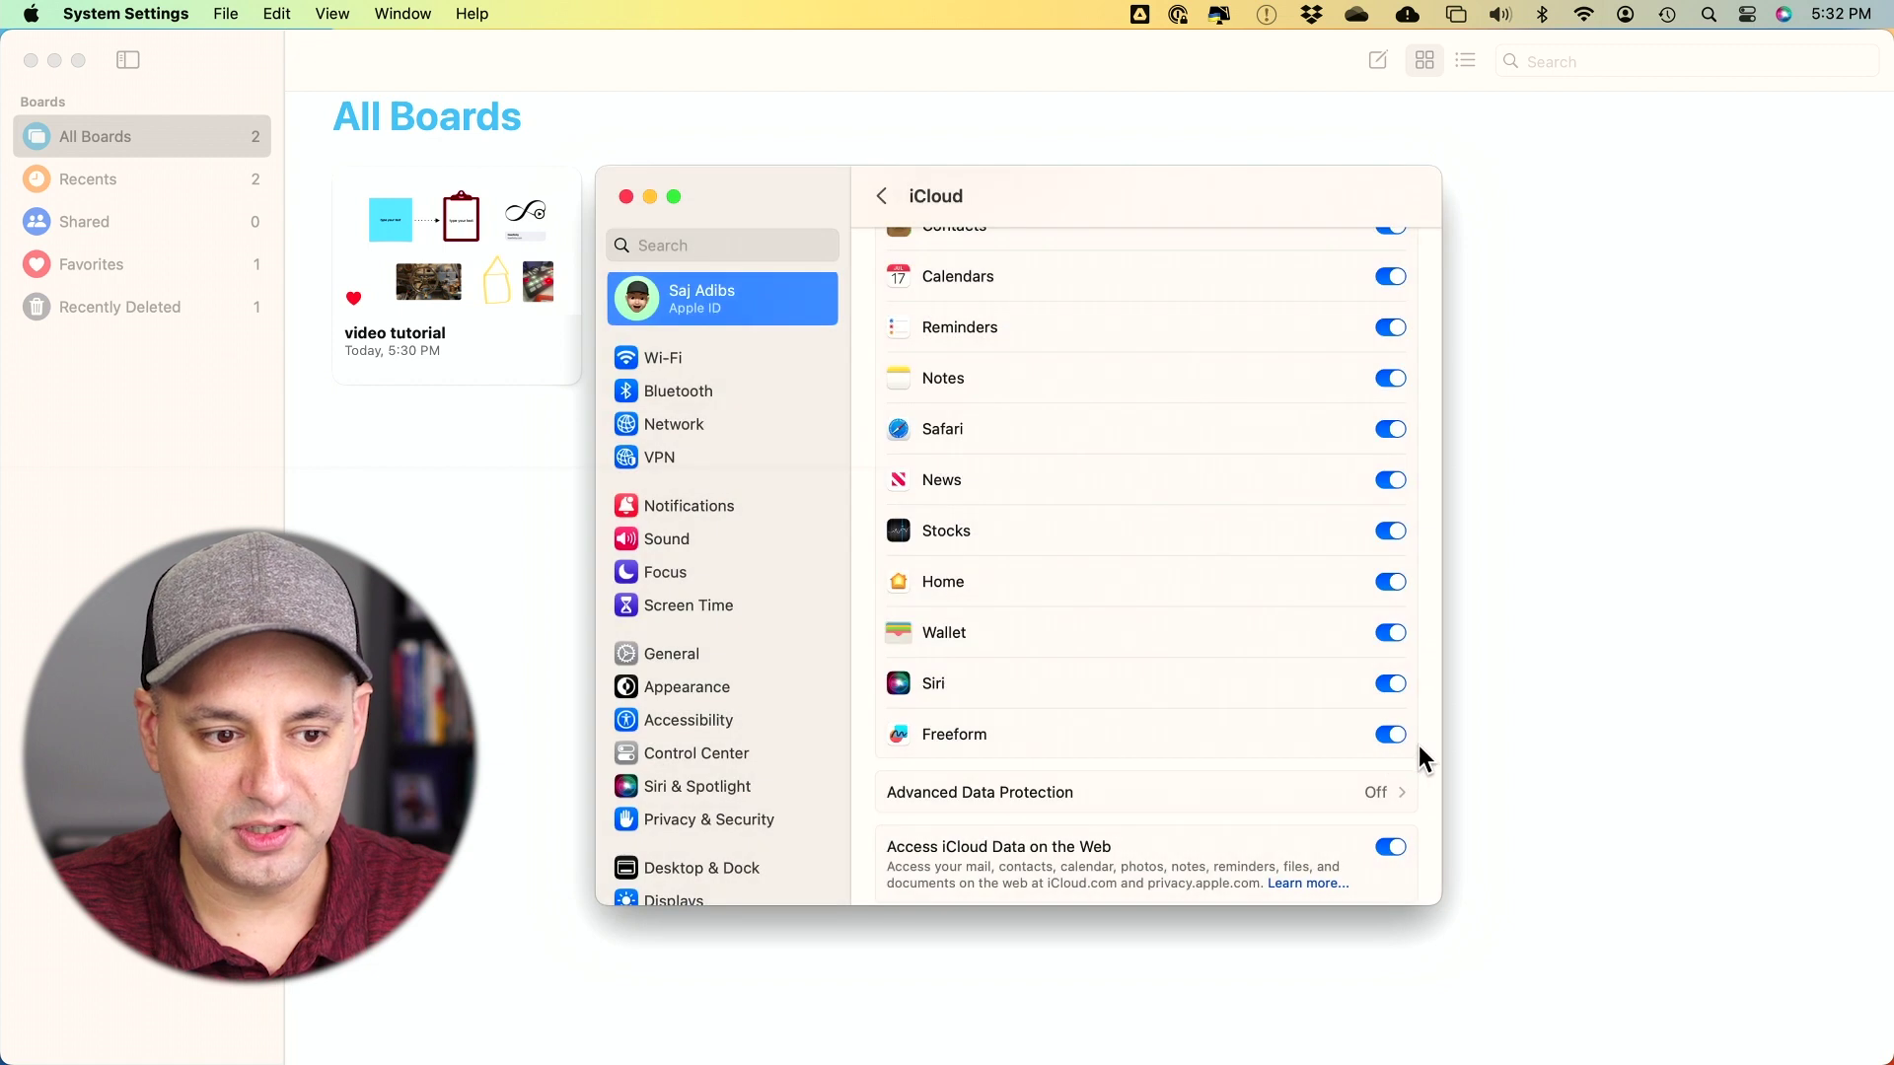